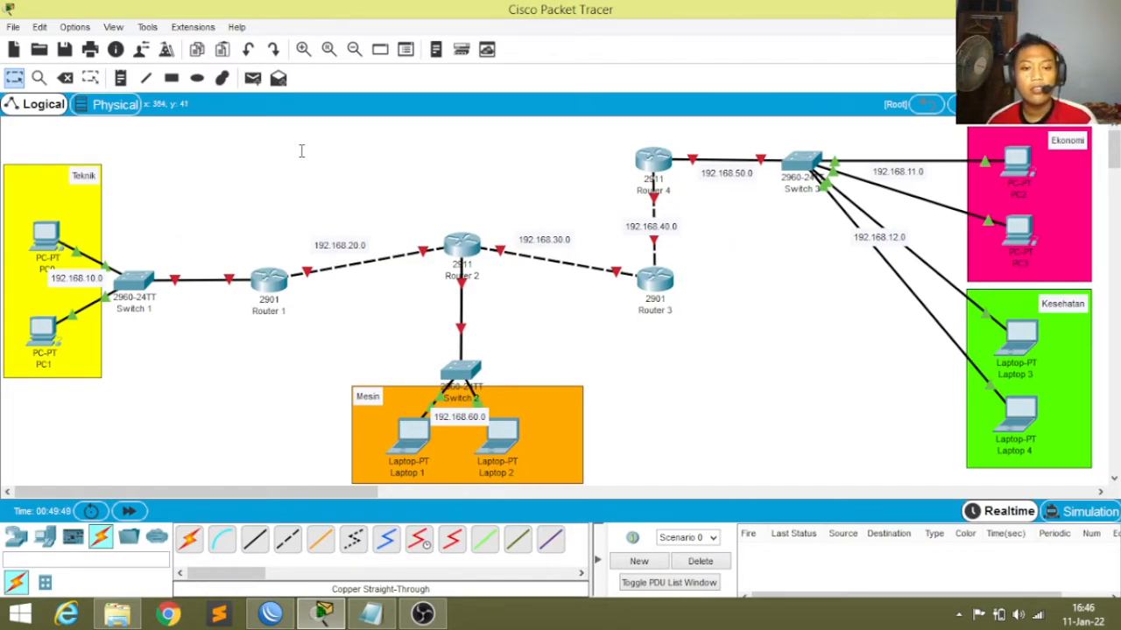
Bring up ConfigRouterCiscoVlanACL.txt in Notepad and open Switch 1's command line beside it.
{"action": "left_click", "coordinate": [369, 615]}
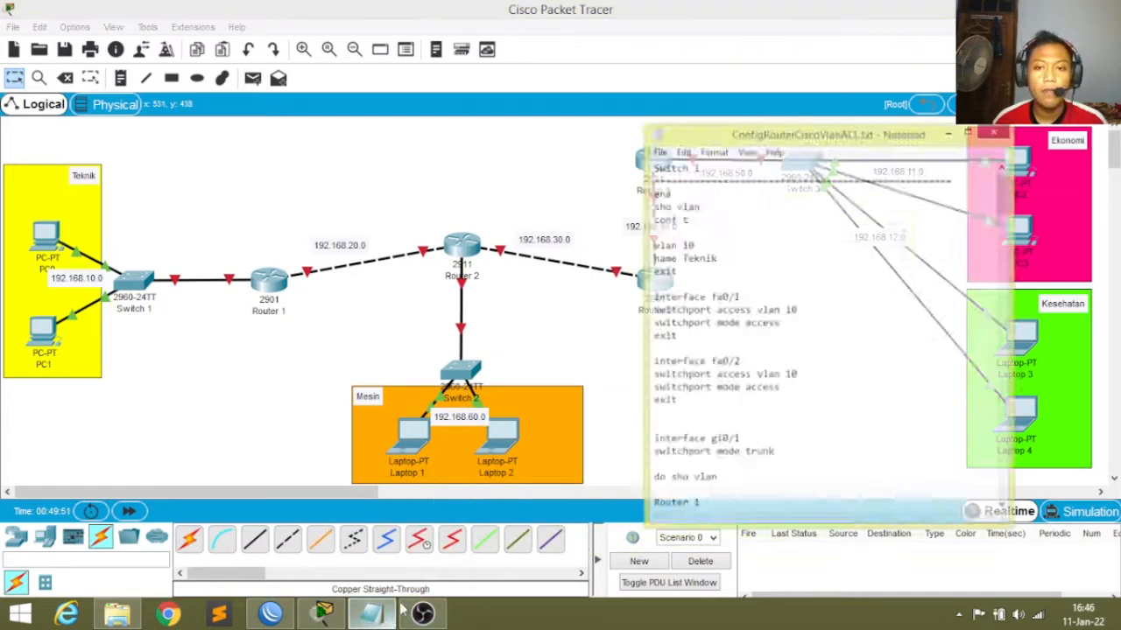
{"action": "mouse_move", "coordinate": [843, 70]}
{"action": "left_mouse_down"}
{"action": "mouse_move", "coordinate": [832, 58]}
{"action": "mouse_move", "coordinate": [844, 66]}
{"action": "left_mouse_up"}
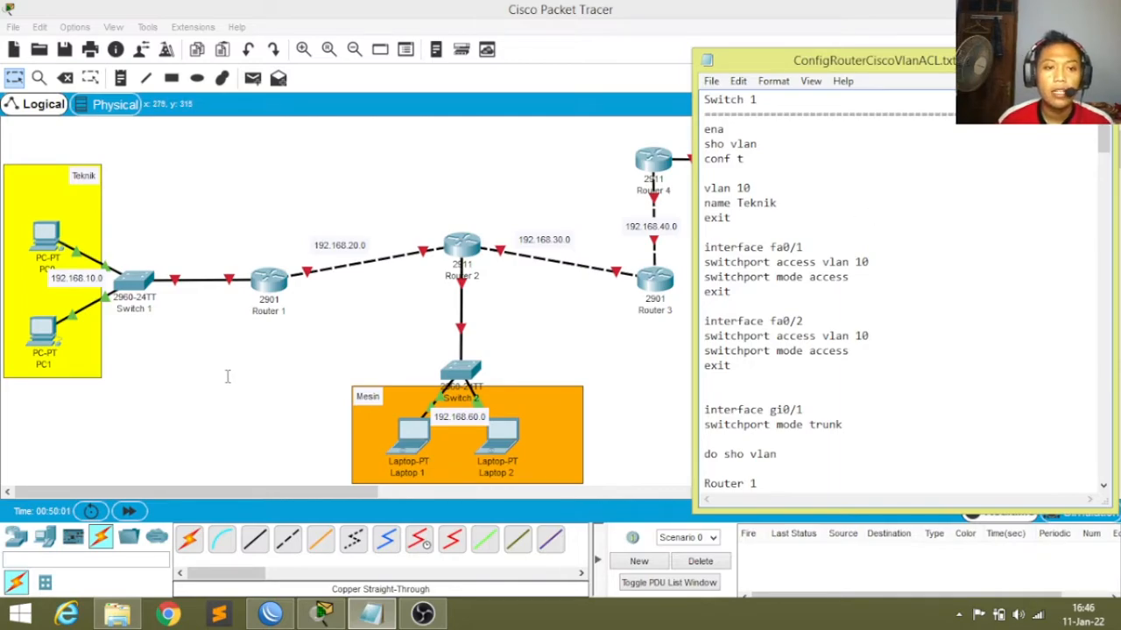
{"action": "left_click", "coordinate": [134, 280]}
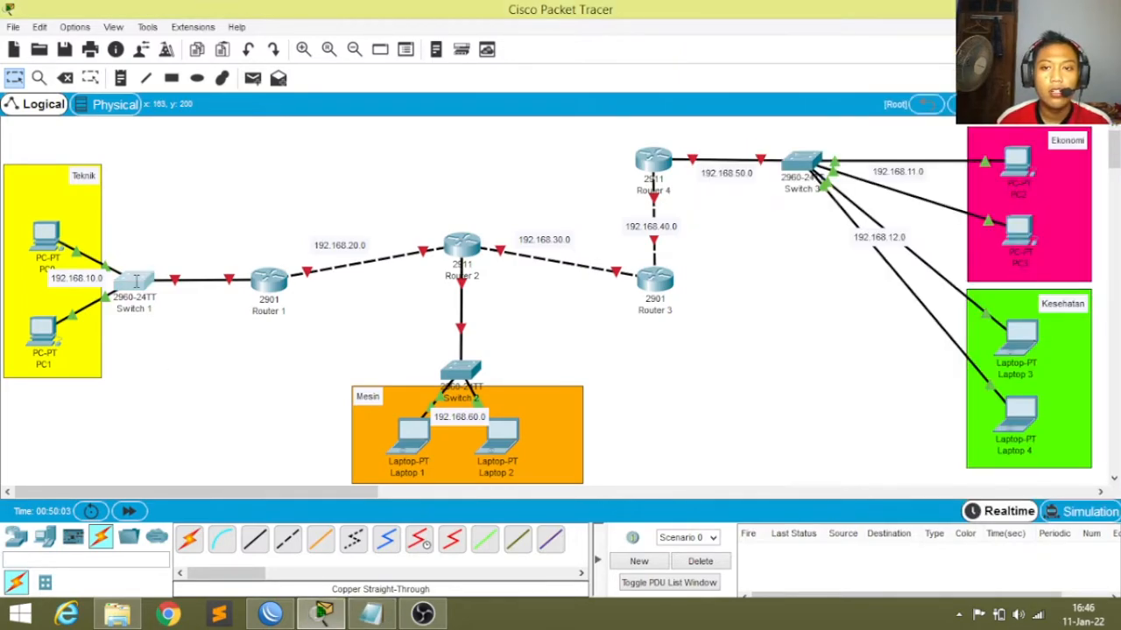
{"action": "left_click_drag", "start_coordinate": [504, 70], "coordinate": [276, 83]}
{"action": "left_click", "coordinate": [236, 110]}
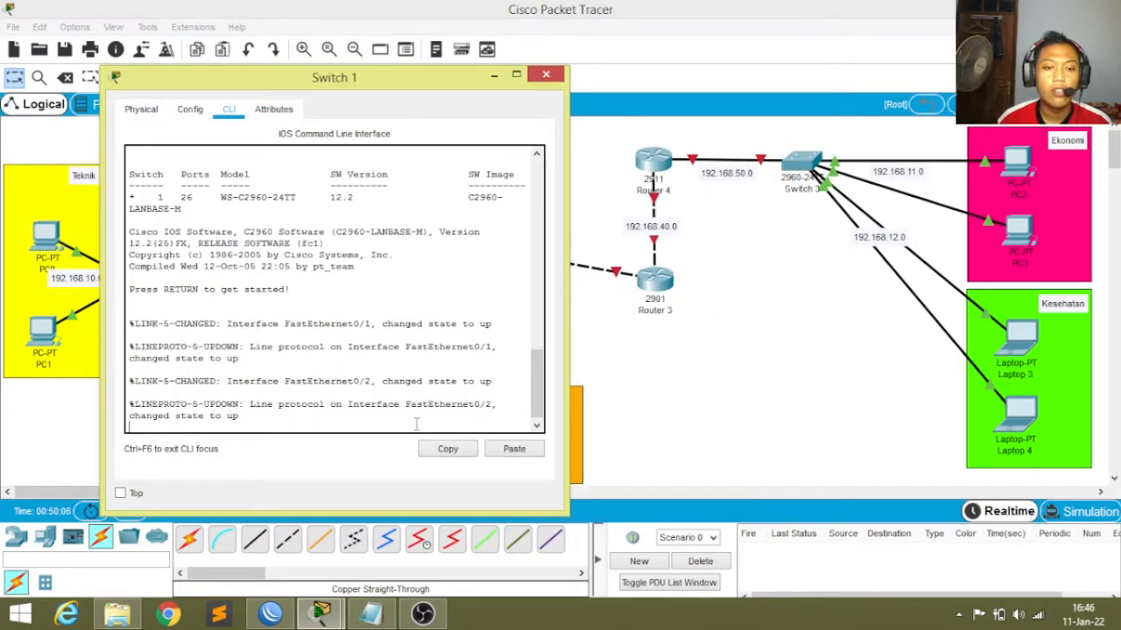
{"action": "left_click", "coordinate": [372, 613]}
{"action": "left_click", "coordinate": [381, 423]}
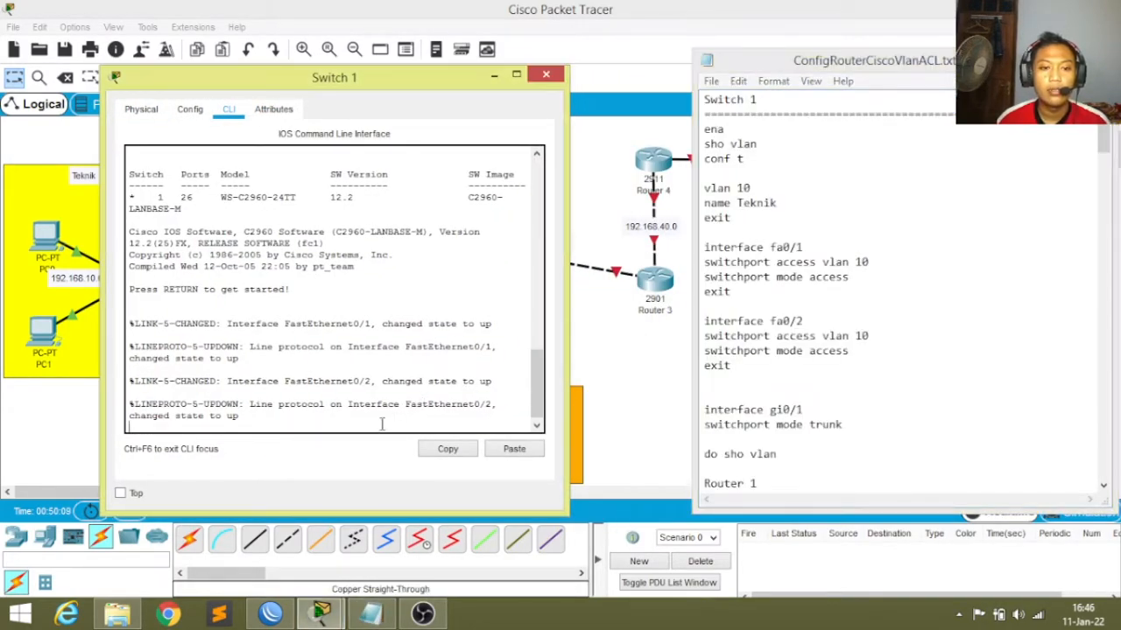
Start the console session on Switch 1 and enter global configuration mode with ena and conf t.
{"action": "key", "text": "Return"}
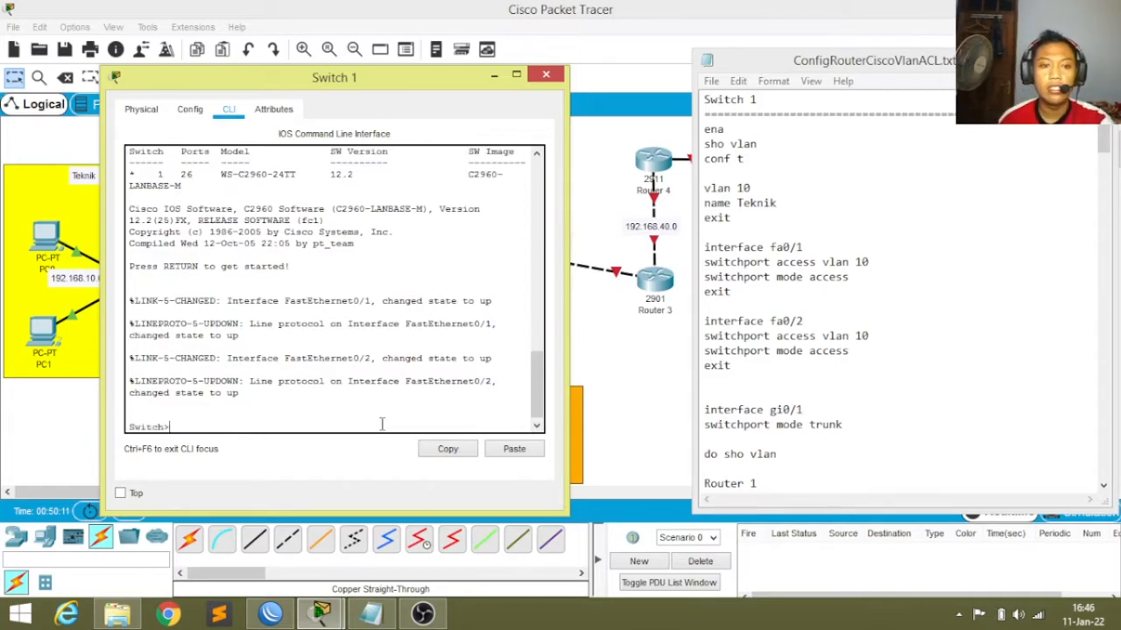
{"action": "type", "text": "ena"}
{"action": "key", "text": "Return"}
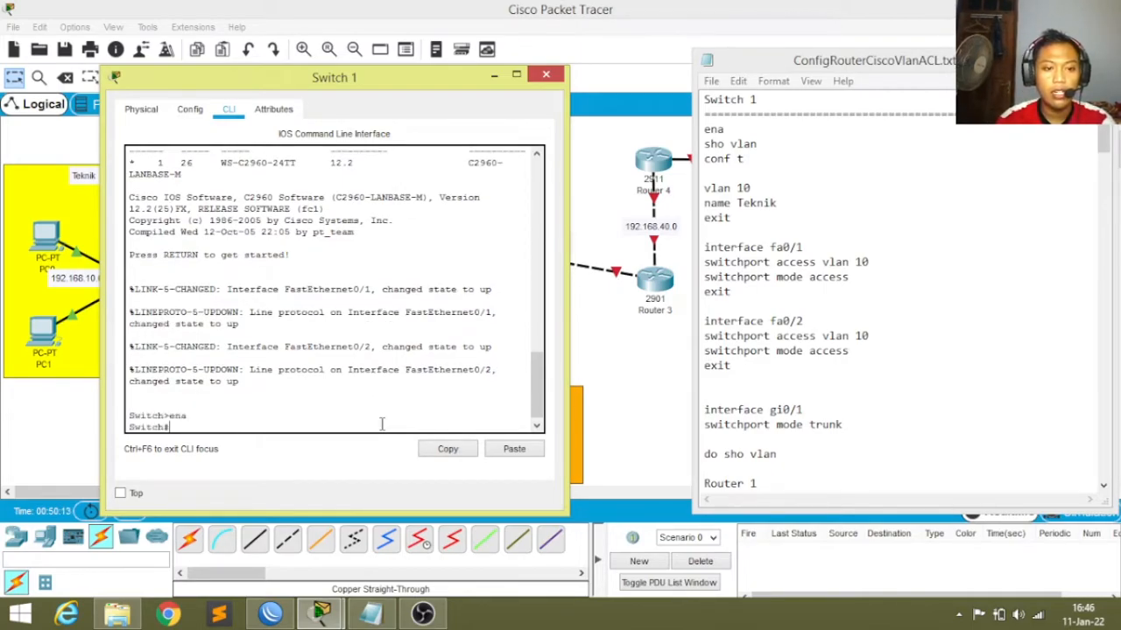
{"action": "type", "text": "conf t"}
{"action": "key", "text": "Return"}
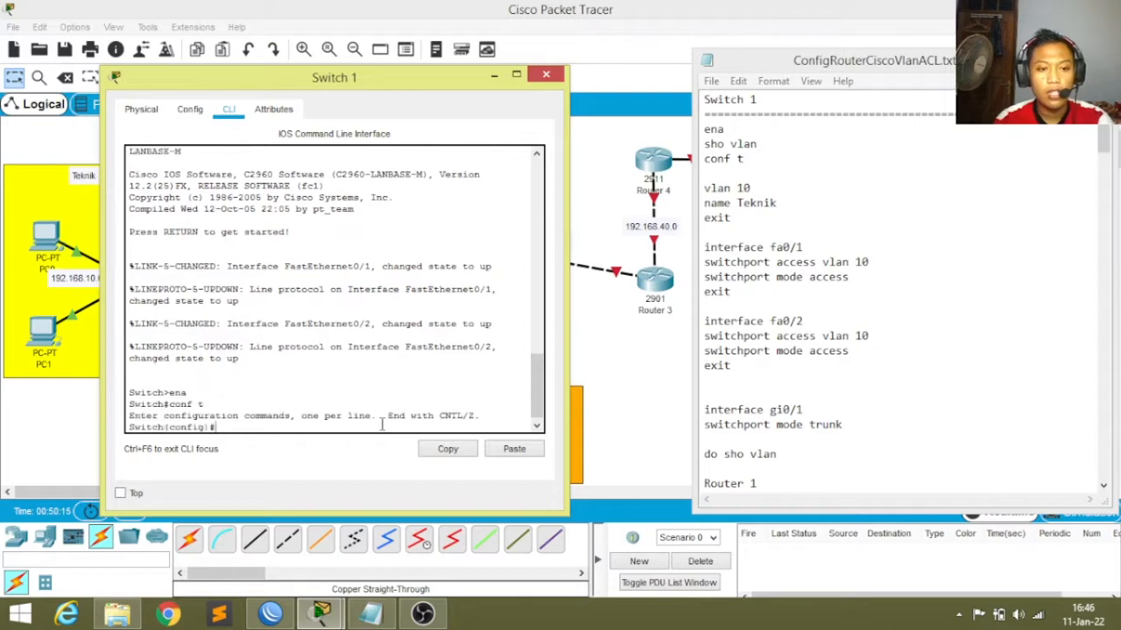
Create VLAN 10 on Switch 1, name it Teknik, and exit VLAN configuration.
{"action": "type", "text": "vlan"}
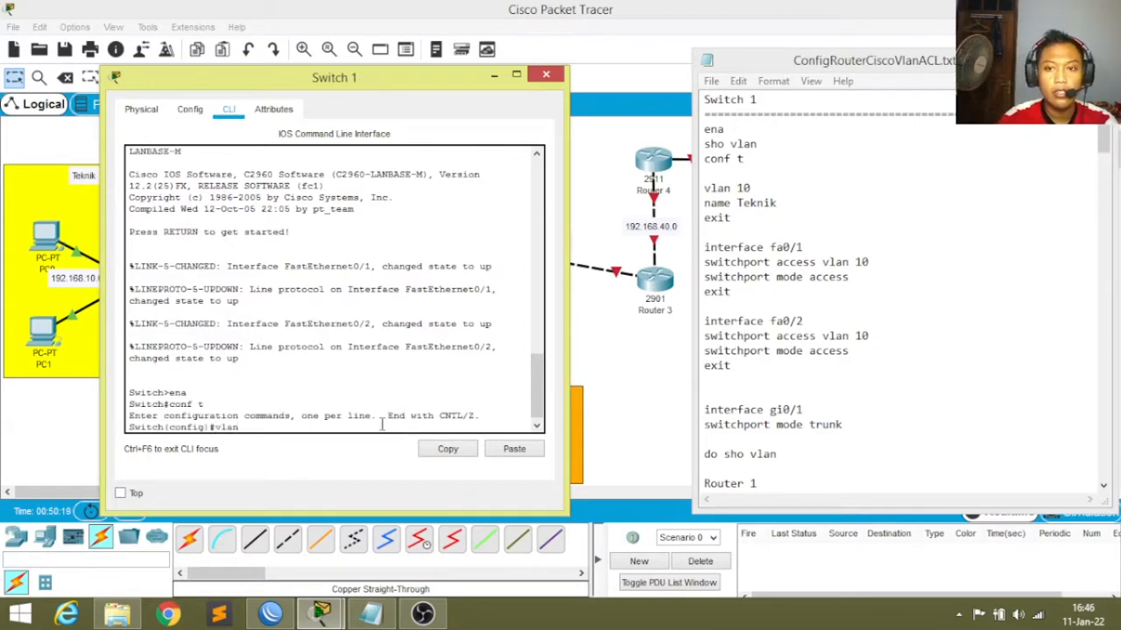
{"action": "type", "text": " 10"}
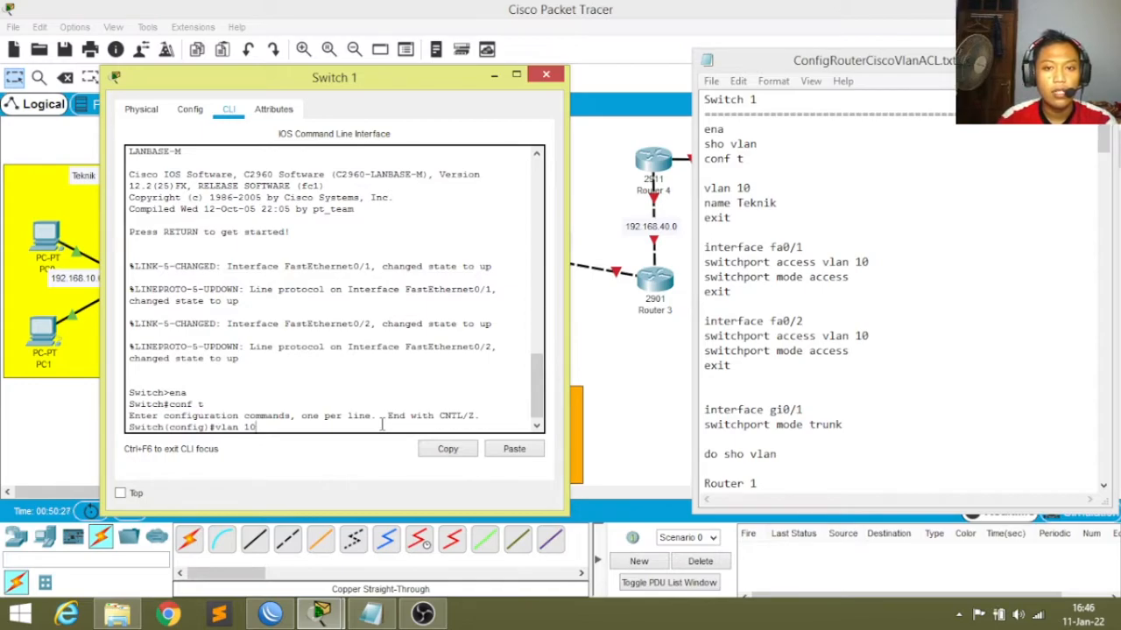
{"action": "key", "text": "Return"}
{"action": "type", "text": "na"}
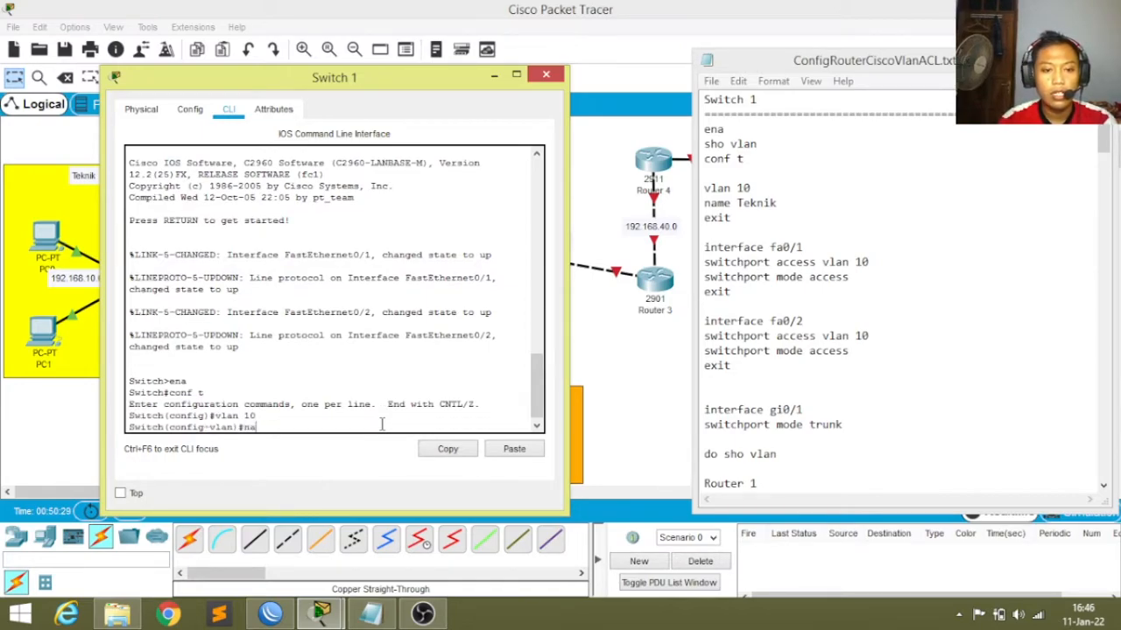
{"action": "key", "text": "Tab"}
{"action": "type", "text": "Teknik"}
{"action": "key", "text": "Return"}
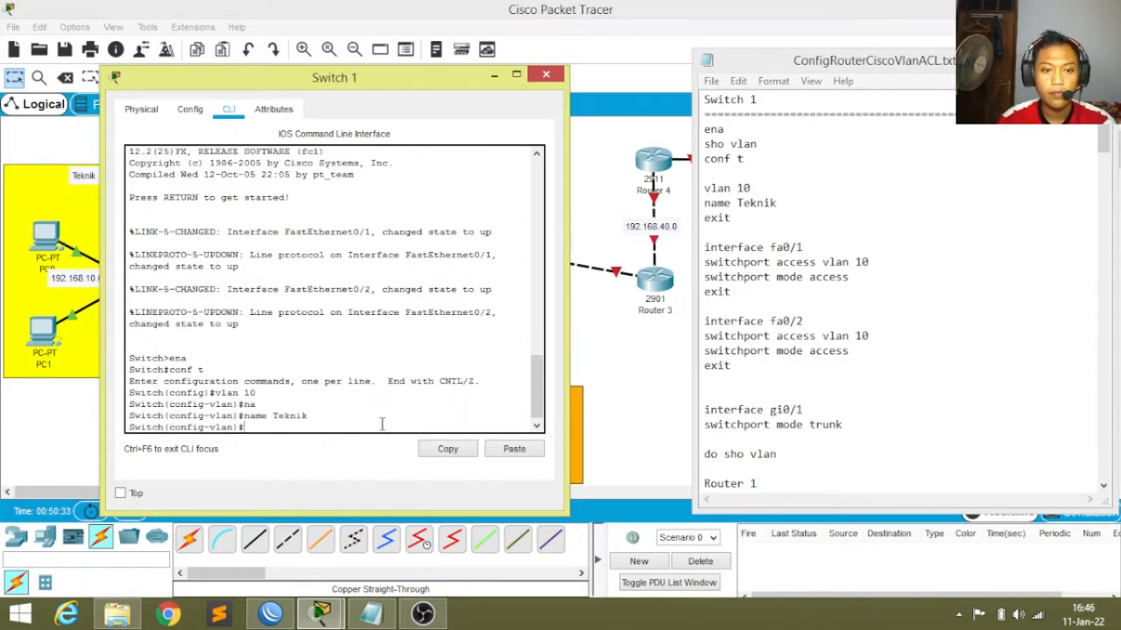
{"action": "type", "text": "exi"}
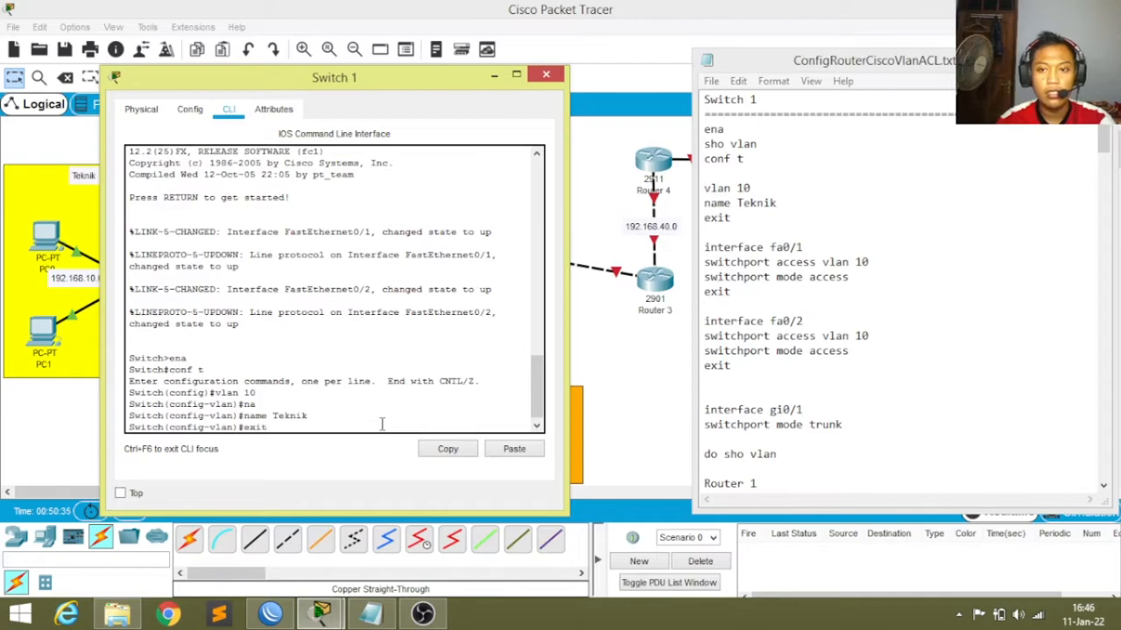
{"action": "type", "text": "t"}
{"action": "key", "text": "Return"}
Enter interface fa0/1 on Switch 1 and assign it to access VLAN 10.
{"action": "type", "text": "inter"}
{"action": "key", "text": "Tab"}
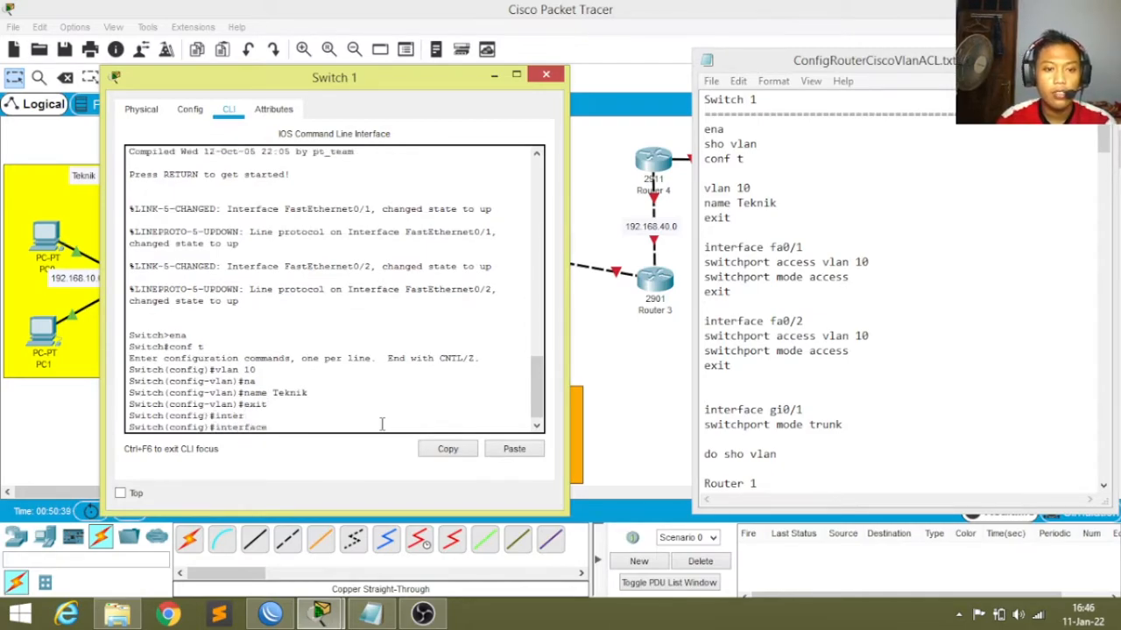
{"action": "type", "text": "fa"}
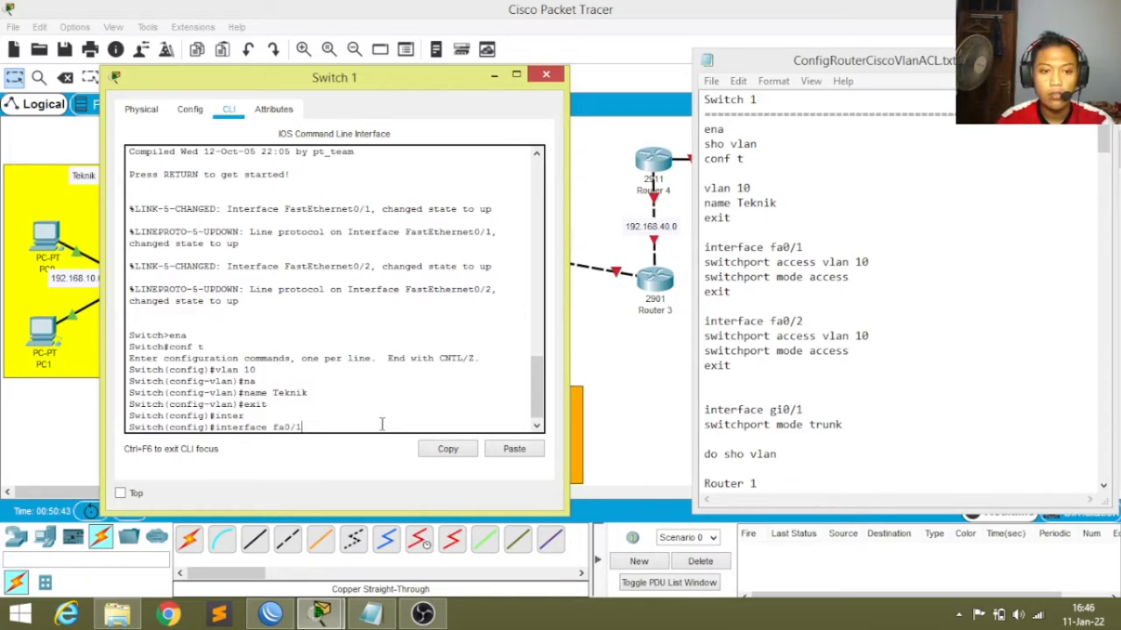
{"action": "type", "text": "0/1"}
{"action": "key", "text": "Return"}
{"action": "type", "text": "swi"}
{"action": "key", "text": "Tab"}
{"action": "type", "text": "ac"}
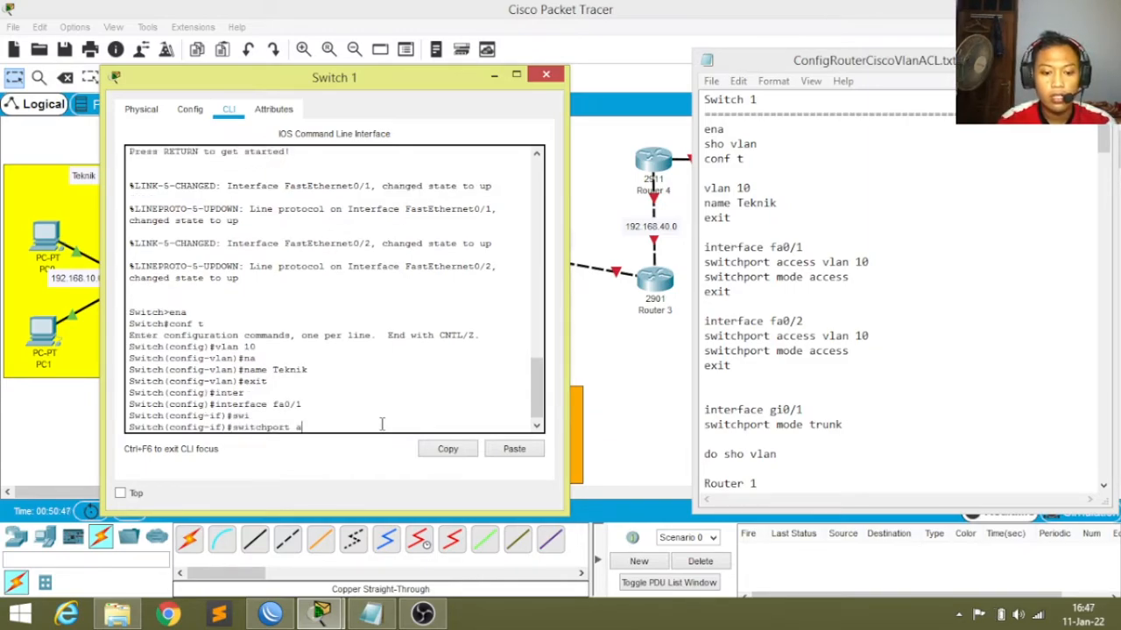
{"action": "key", "text": "Tab"}
{"action": "type", "text": "v"}
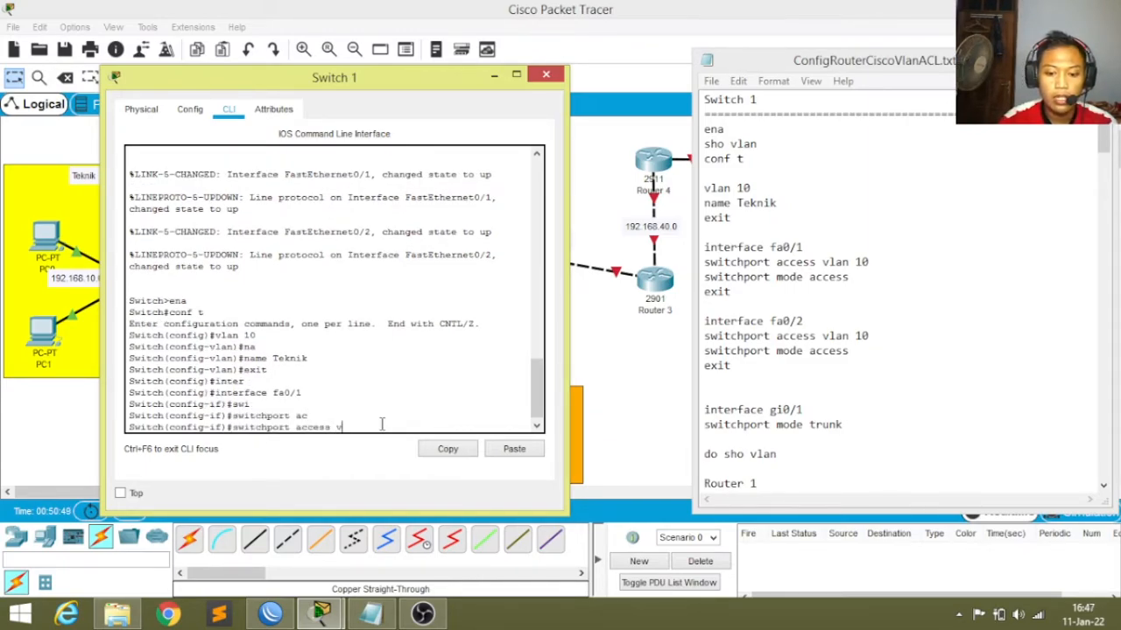
{"action": "type", "text": "l"}
{"action": "key", "text": "Tab"}
{"action": "type", "text": "10"}
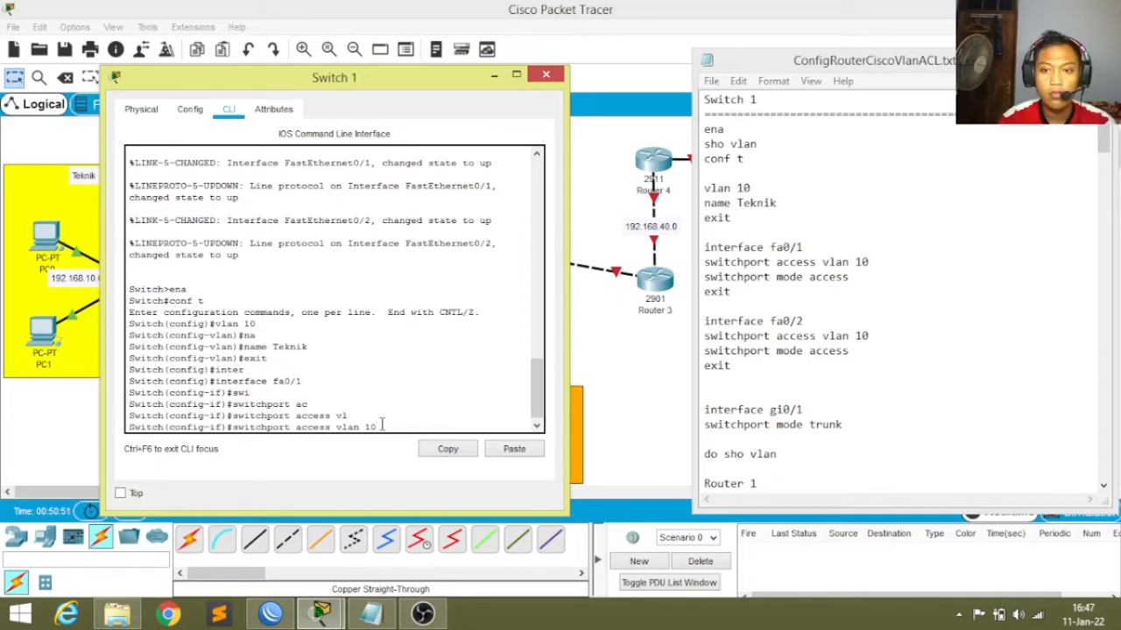
{"action": "key", "text": "Return"}
Set interface fa0/1 to switchport mode access and exit the interface configuration.
{"action": "type", "text": "swi"}
{"action": "key", "text": "Tab"}
{"action": "type", "text": "mod"}
{"action": "key", "text": "Tab"}
{"action": "type", "text": "ac"}
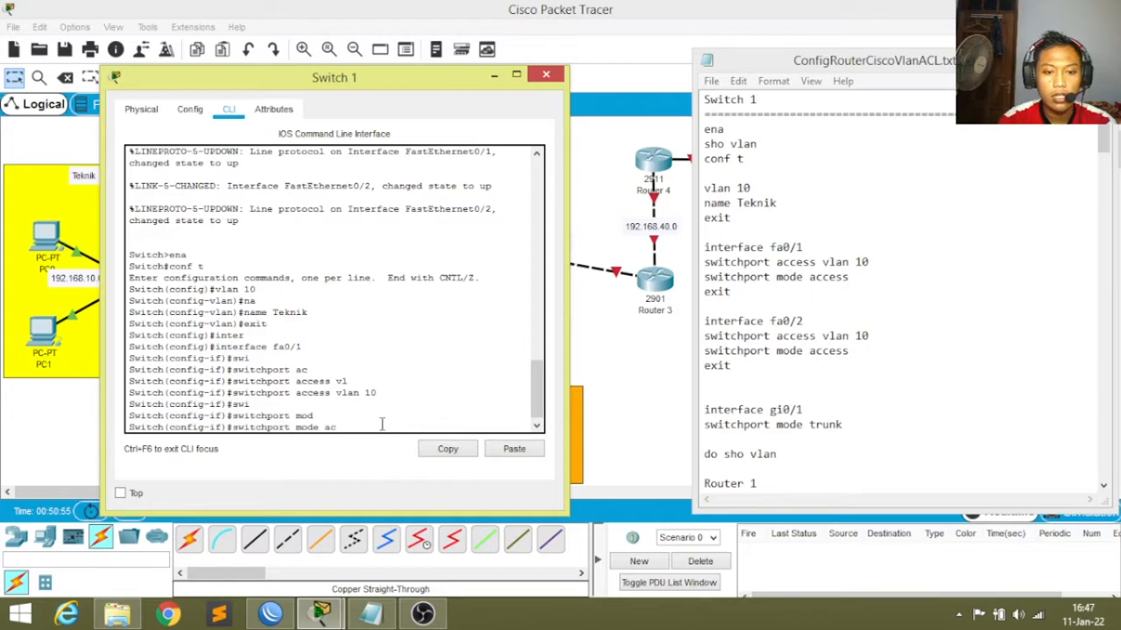
{"action": "key", "text": "Tab"}
{"action": "key", "text": "Return"}
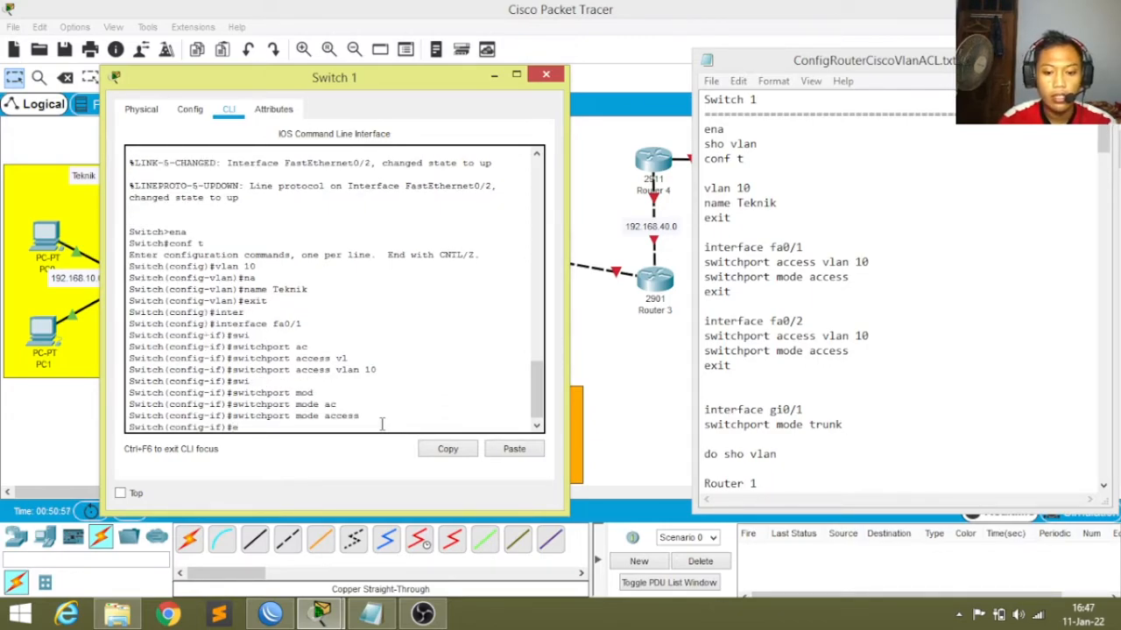
{"action": "type", "text": "exit"}
{"action": "key", "text": "Return"}
Enter interface fa0/2 on Switch 1 and assign it to access VLAN 10.
{"action": "type", "text": "inte"}
{"action": "key", "text": "Tab"}
{"action": "type", "text": "f"}
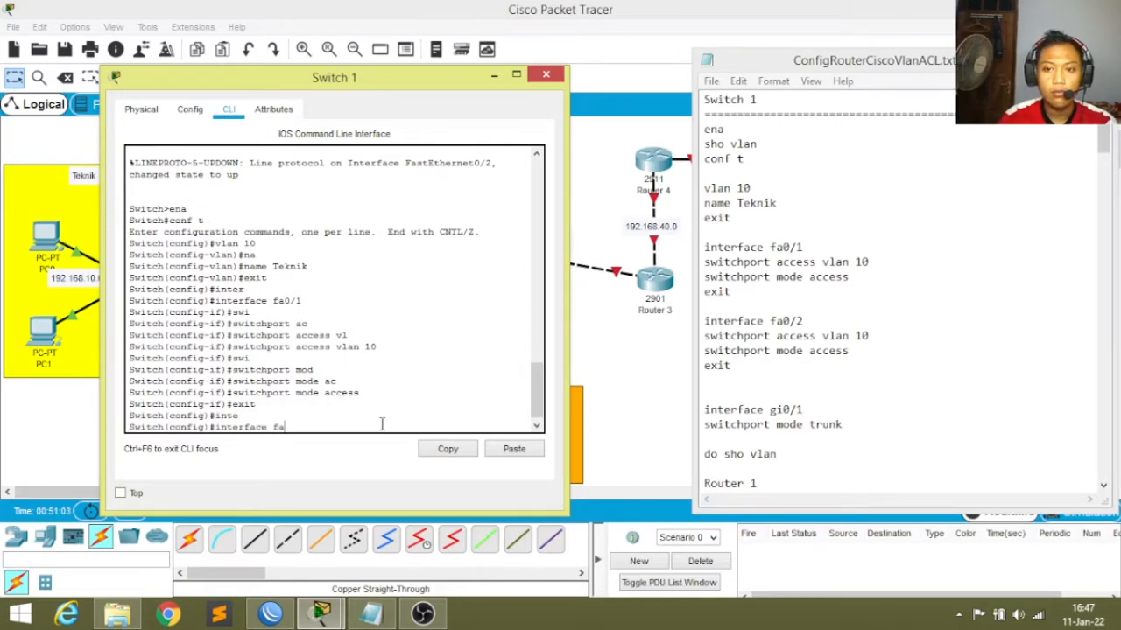
{"action": "type", "text": "a0/2"}
{"action": "key", "text": "Return"}
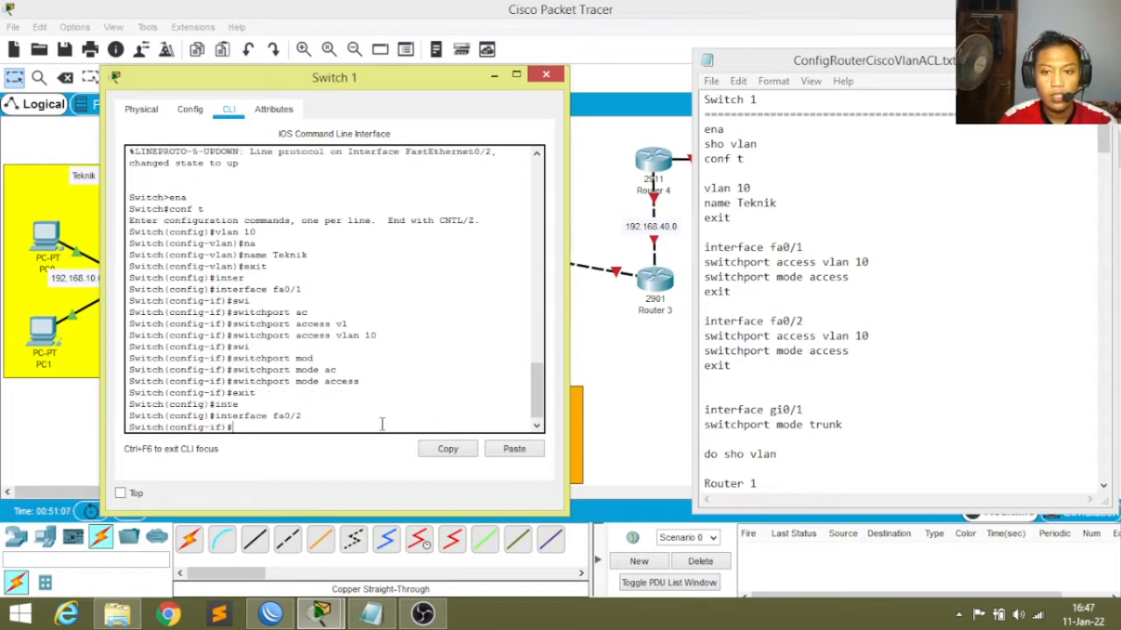
{"action": "type", "text": "swi"}
{"action": "key", "text": "Tab"}
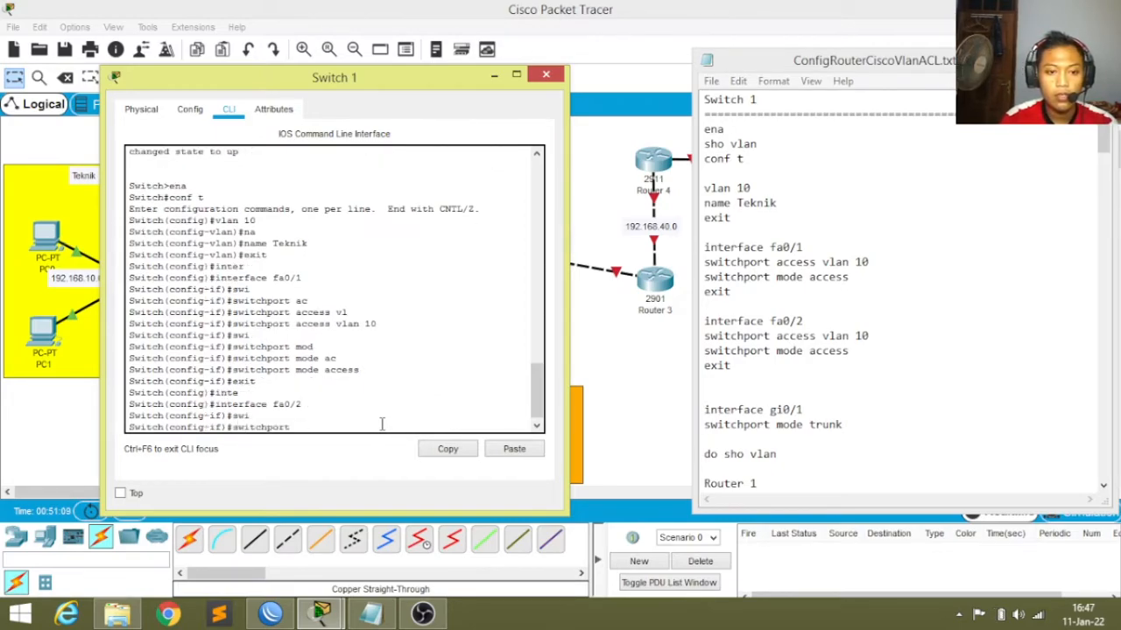
{"action": "type", "text": "ac"}
{"action": "key", "text": "Tab"}
{"action": "type", "text": "vlan"}
{"action": "key", "text": "Tab"}
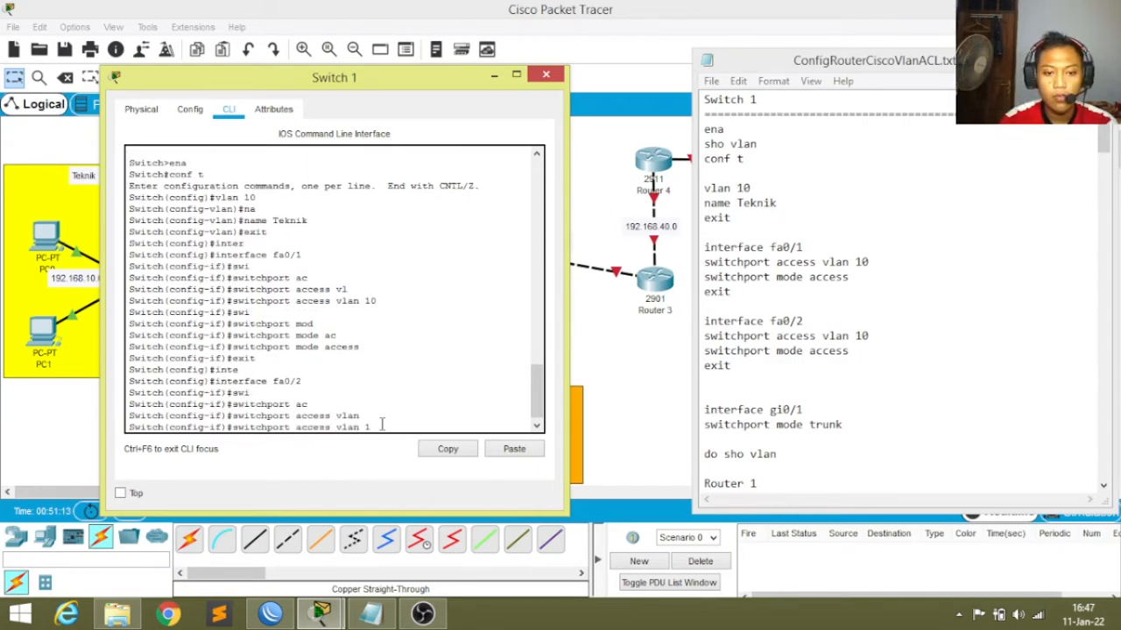
{"action": "type", "text": "10"}
{"action": "key", "text": "Return"}
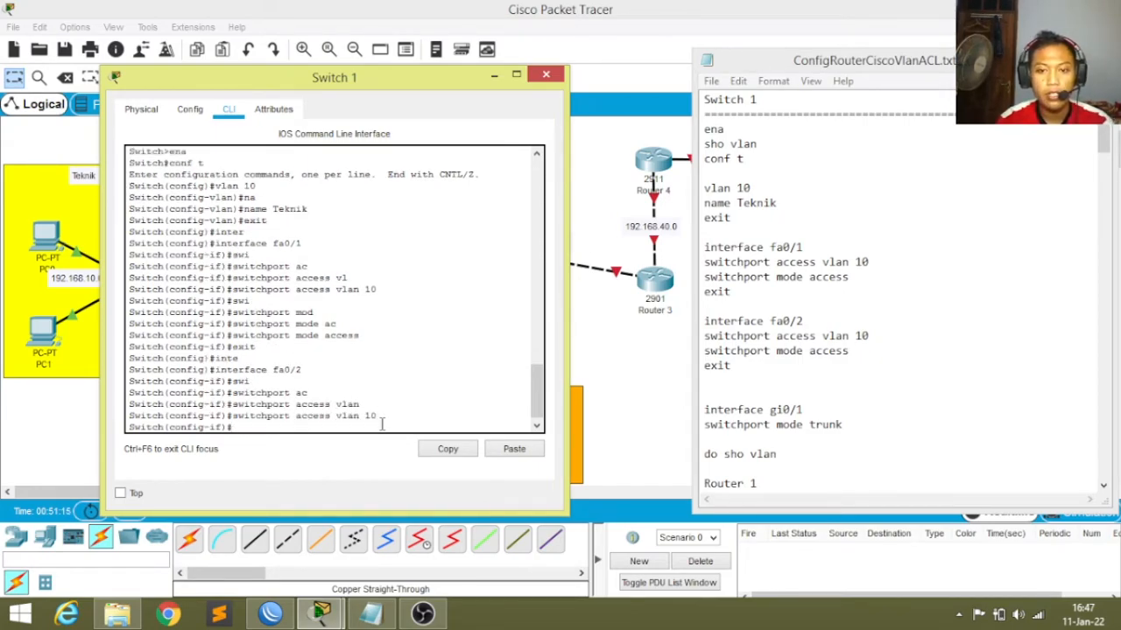
Set interface fa0/2 to switchport mode access and exit the interface configuration.
{"action": "type", "text": "switchport m"}
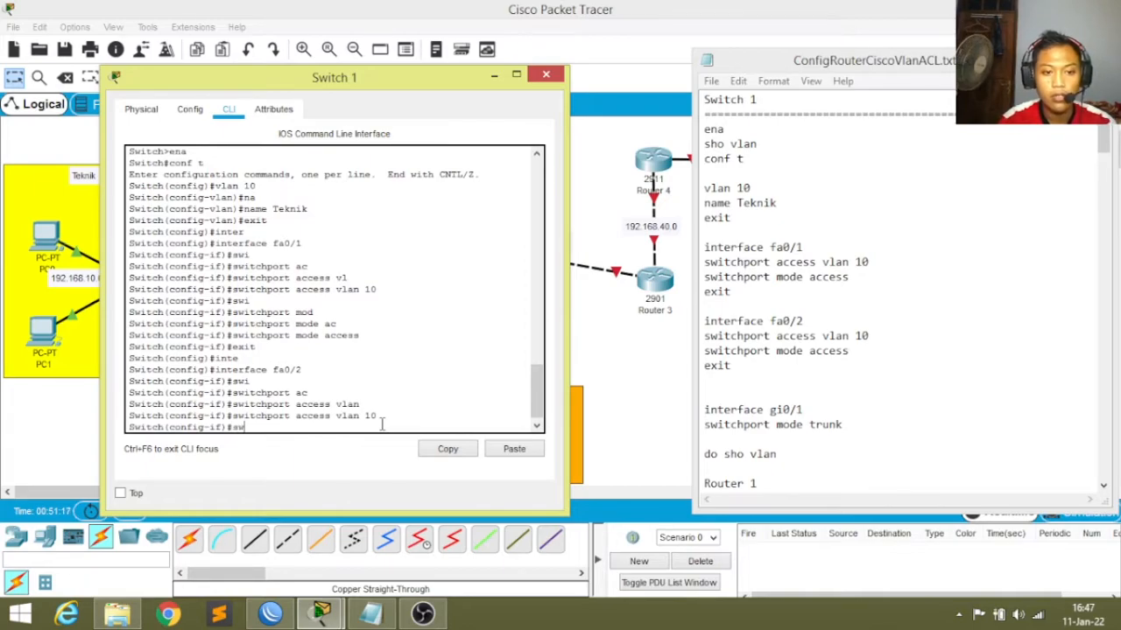
{"action": "key", "text": "Tab"}
{"action": "type", "text": "mo"}
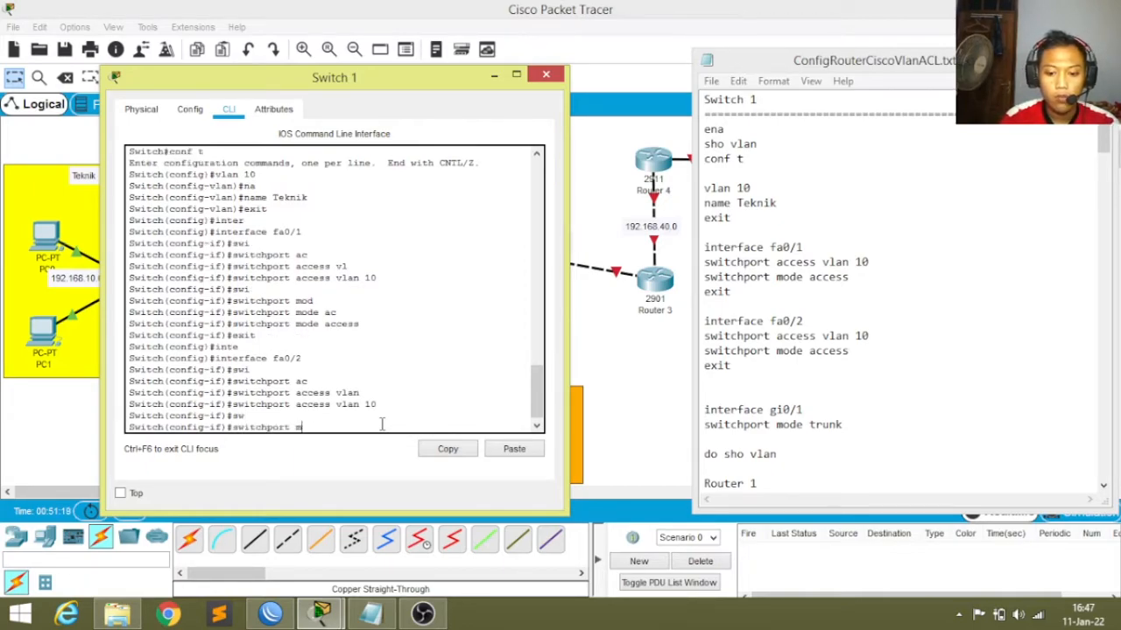
{"action": "key", "text": "Tab"}
{"action": "type", "text": "ac"}
{"action": "key", "text": "Tab"}
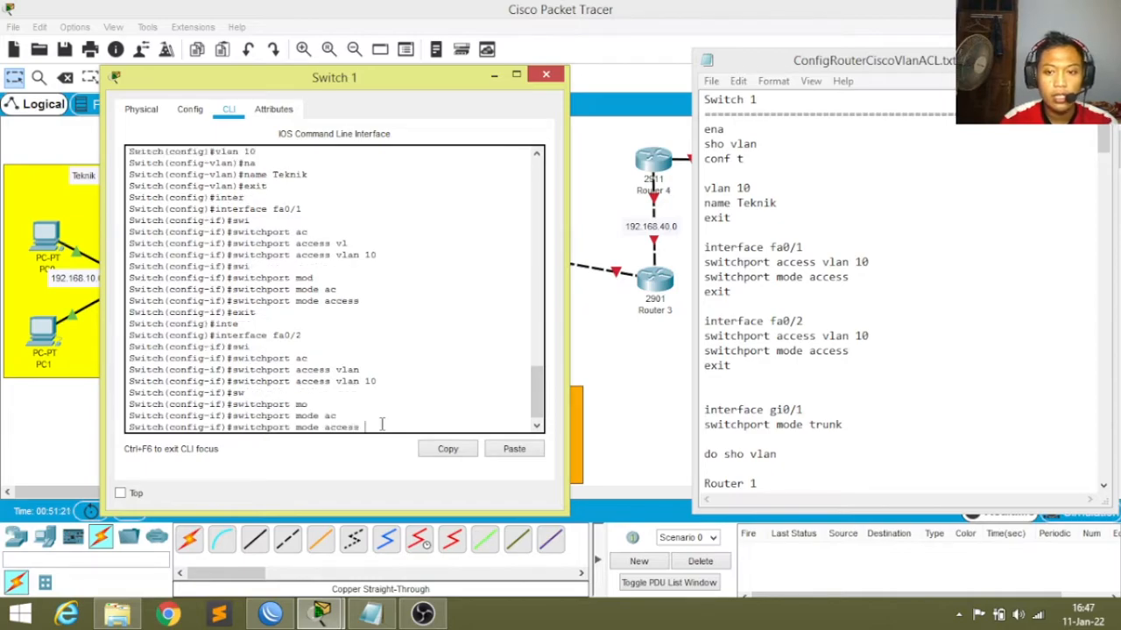
{"action": "key", "text": "Return"}
{"action": "type", "text": "exit"}
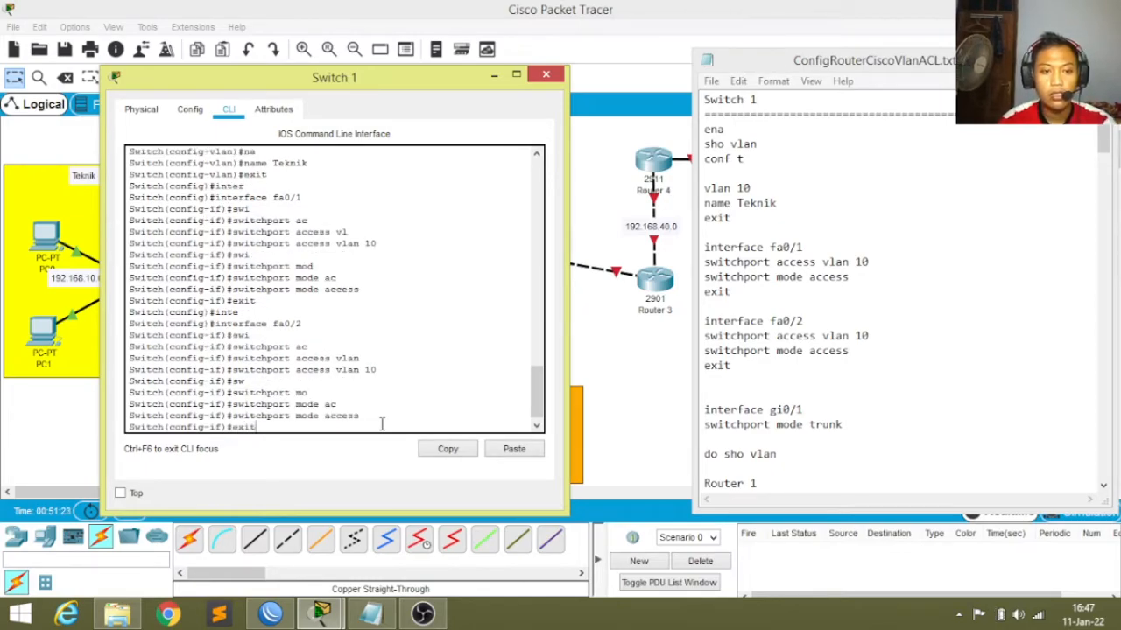
{"action": "key", "text": "Return"}
Set interface gi0/1 on Switch 1 to switchport mode trunk and exit the interface configuration.
{"action": "type", "text": "in"}
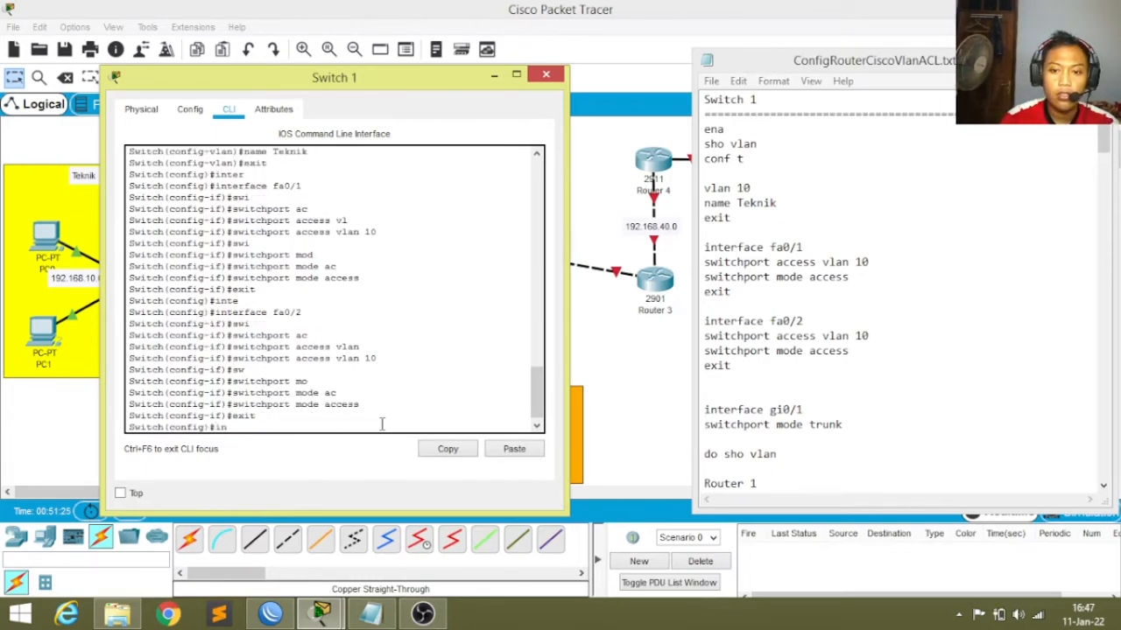
{"action": "type", "text": "ter"}
{"action": "key", "text": "Tab"}
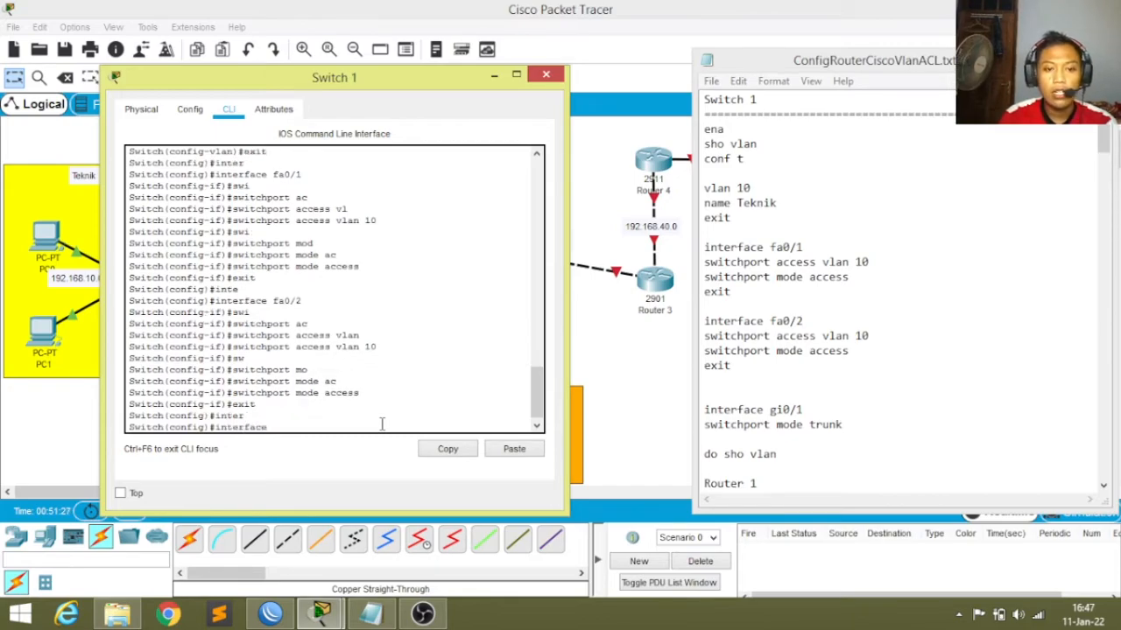
{"action": "type", "text": "gi0/1"}
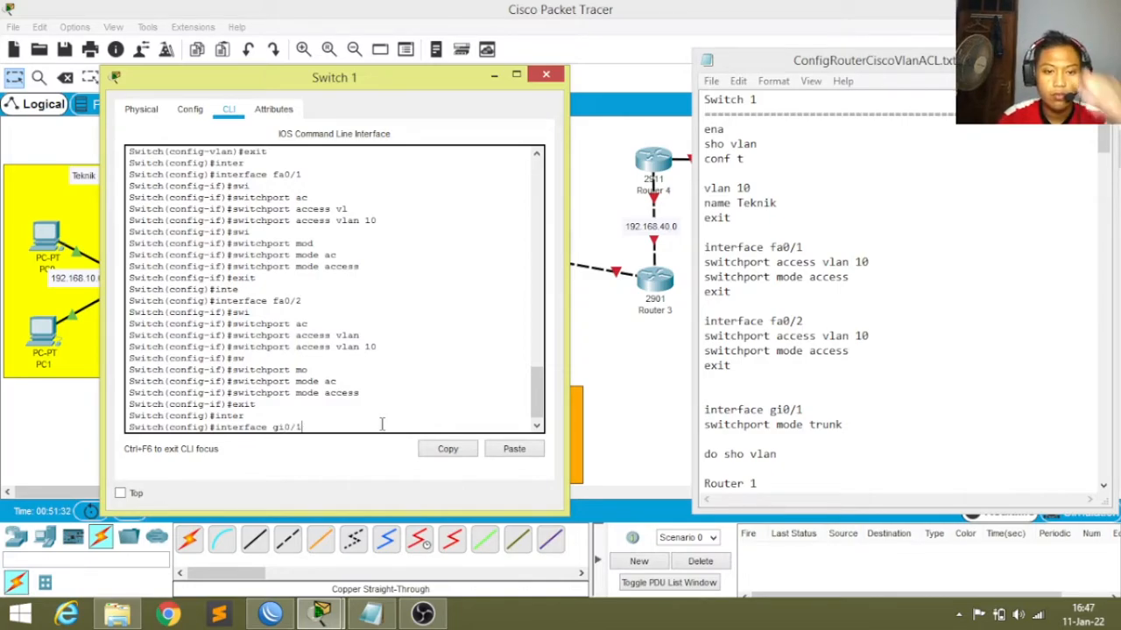
{"action": "key", "text": "Return"}
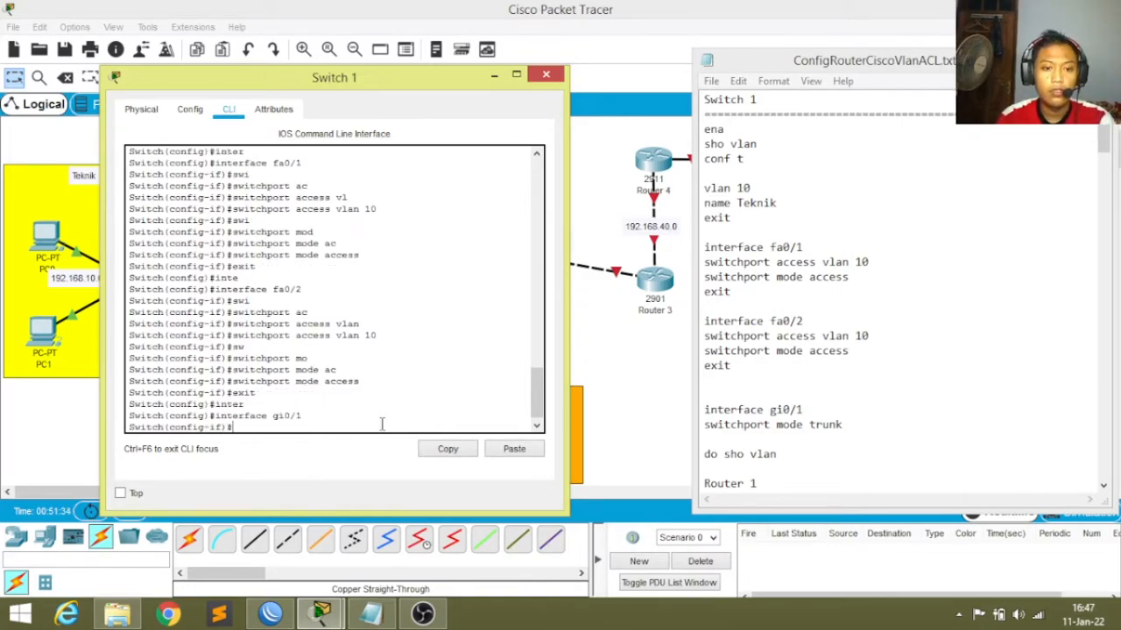
{"action": "type", "text": "swi"}
{"action": "key", "text": "Tab"}
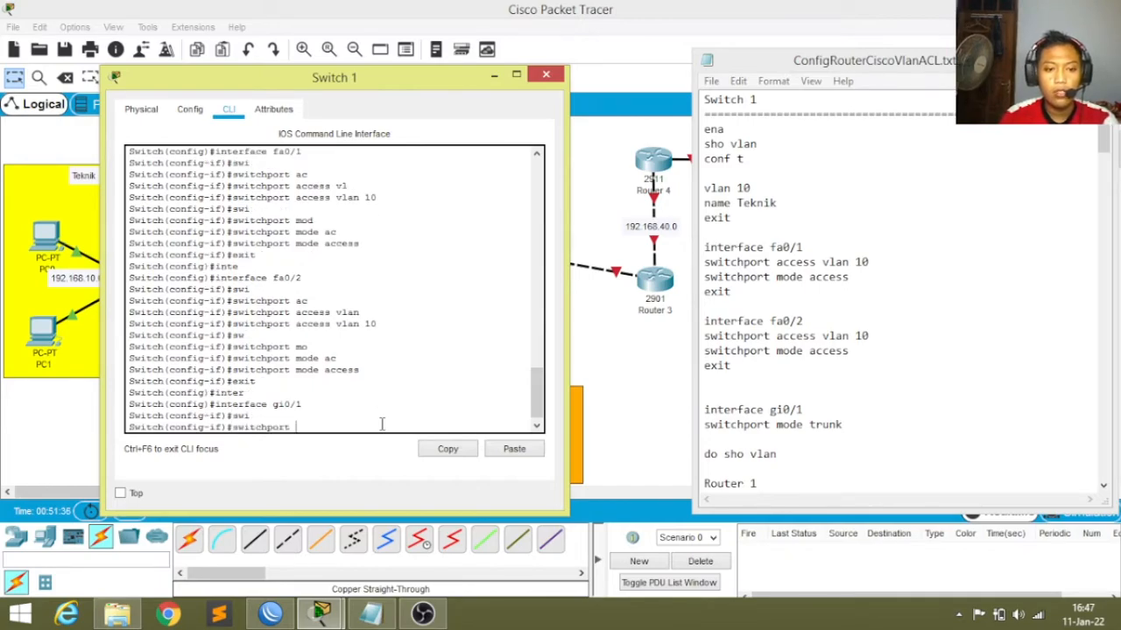
{"action": "type", "text": "mo"}
{"action": "key", "text": "Tab"}
{"action": "type", "text": "tr"}
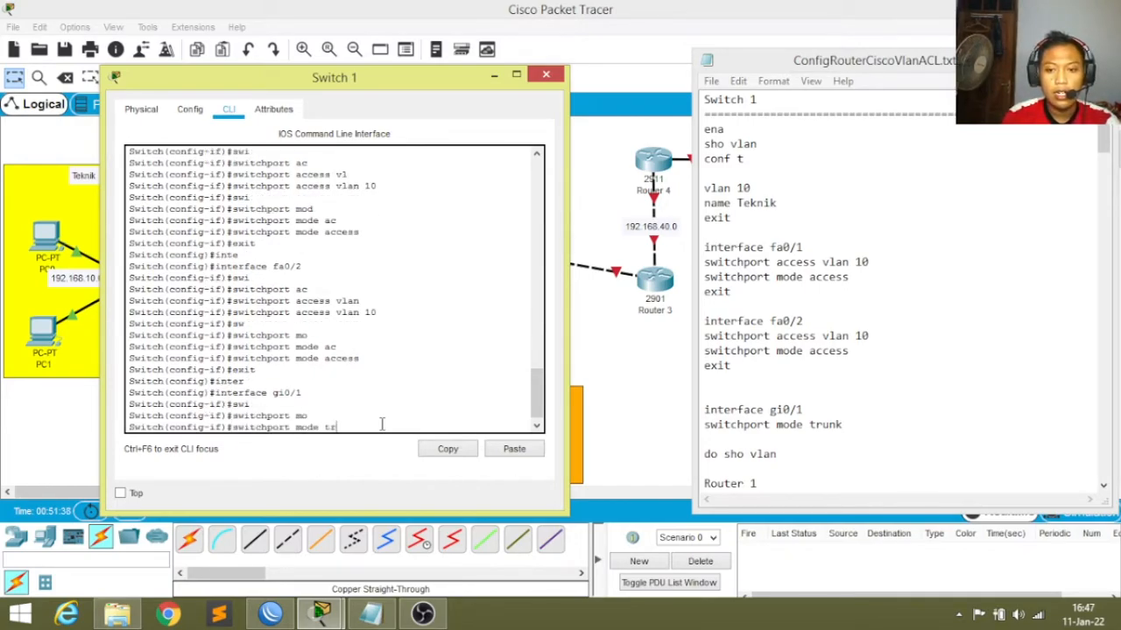
{"action": "type", "text": "unk"}
{"action": "key", "text": "Return"}
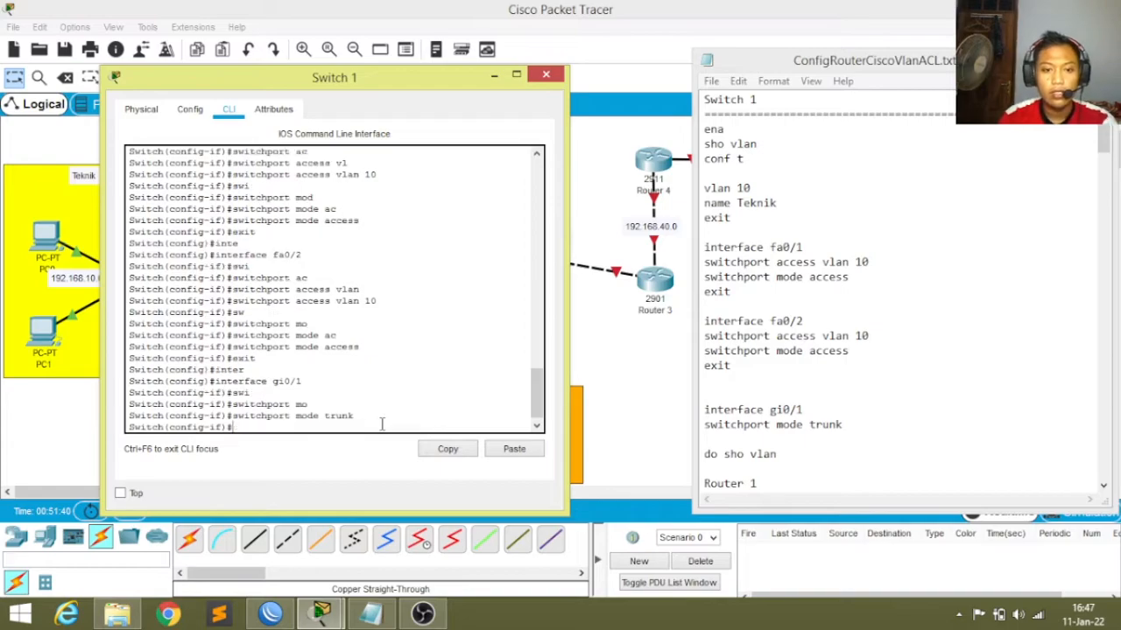
{"action": "type", "text": "exit"}
{"action": "key", "text": "Return"}
Display Switch 1's VLAN table from global configuration mode with do sho vlan.
{"action": "type", "text": "do"}
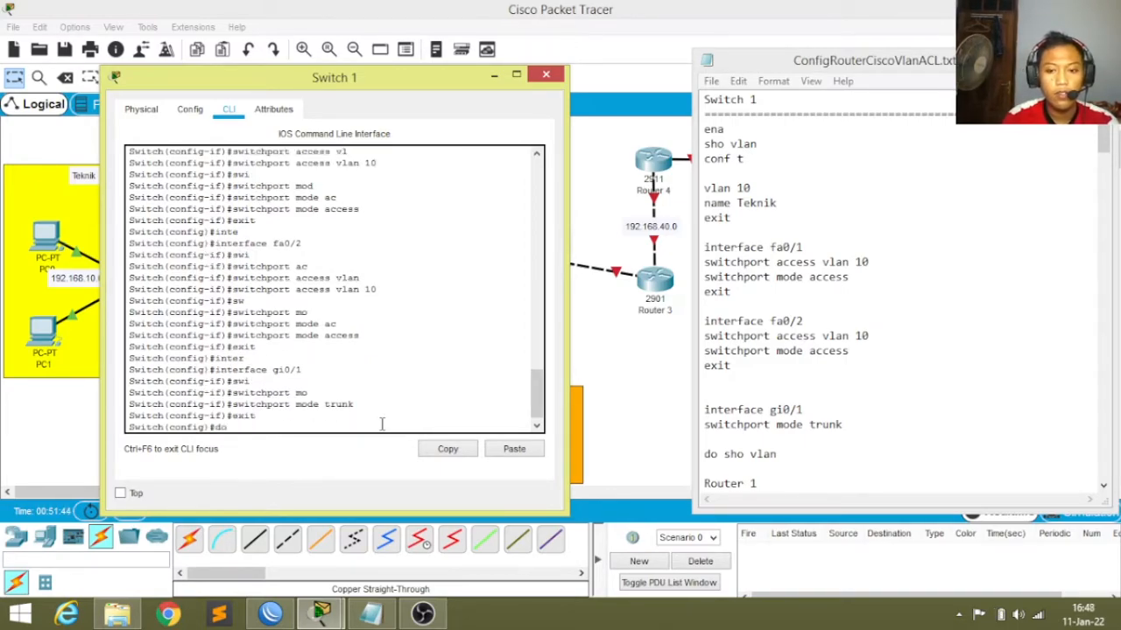
{"action": "type", "text": " do sho vlan"}
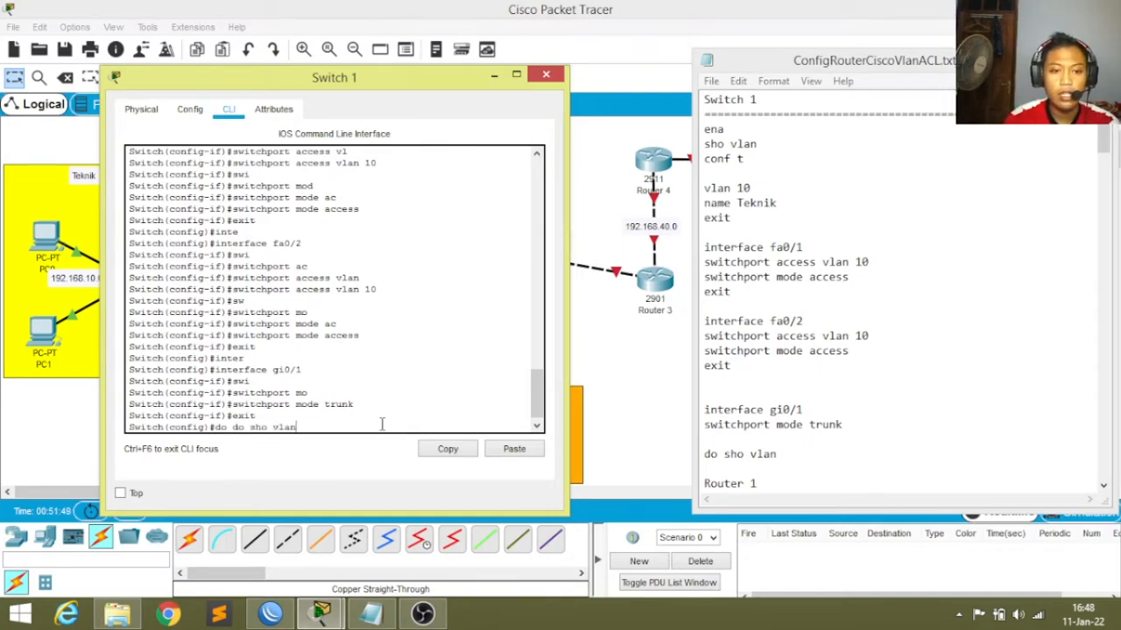
{"action": "key", "text": "Return"}
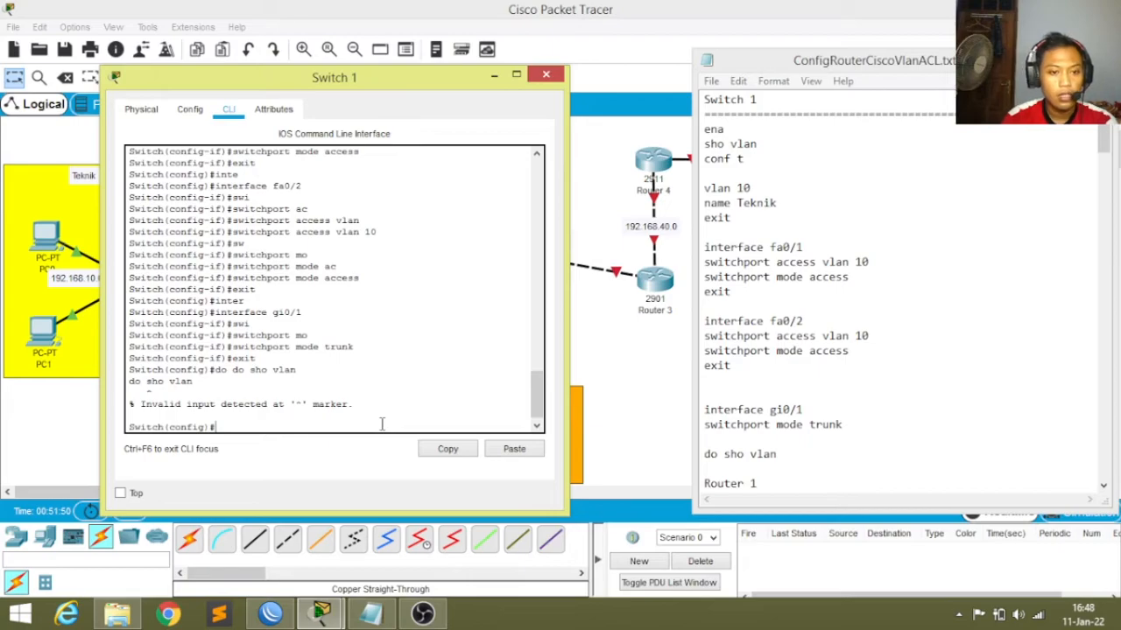
{"action": "key", "text": "Up"}
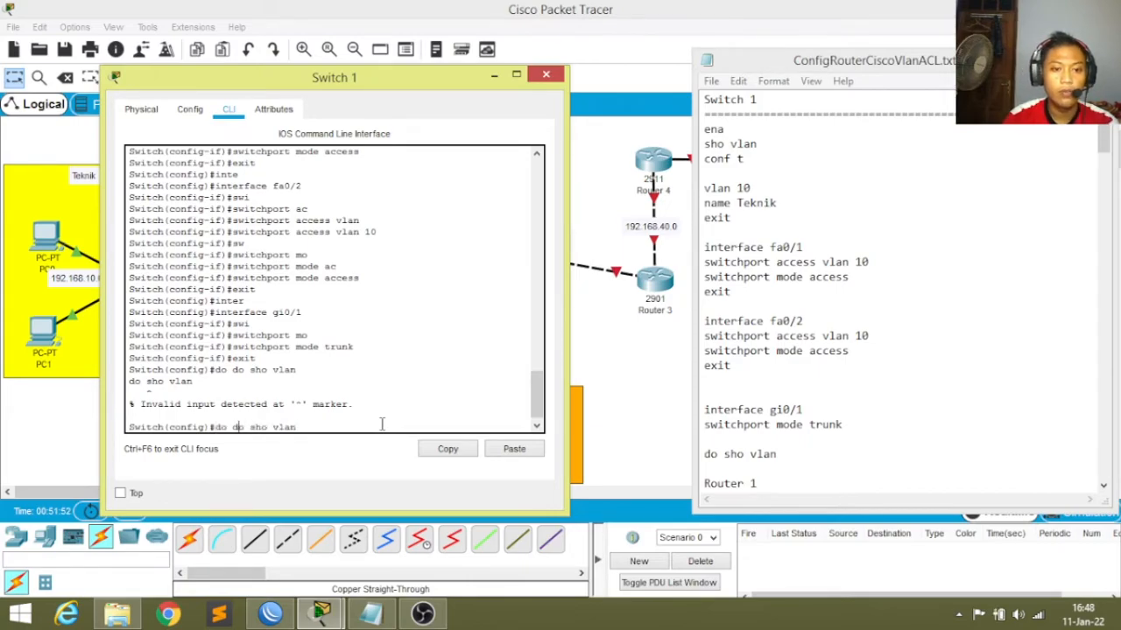
{"action": "key", "text": "Left"}
{"action": "key", "text": "Left"}
{"action": "key", "text": "Left"}
{"action": "key", "text": "Left"}
{"action": "key", "text": "Left"}
{"action": "key", "text": "Left"}
{"action": "key", "text": "Left"}
{"action": "key", "text": "Left"}
{"action": "key", "text": "Left"}
{"action": "key", "text": "BackSpace"}
{"action": "key", "text": "BackSpace"}
{"action": "key", "text": "BackSpace"}
{"action": "key", "text": "Return"}
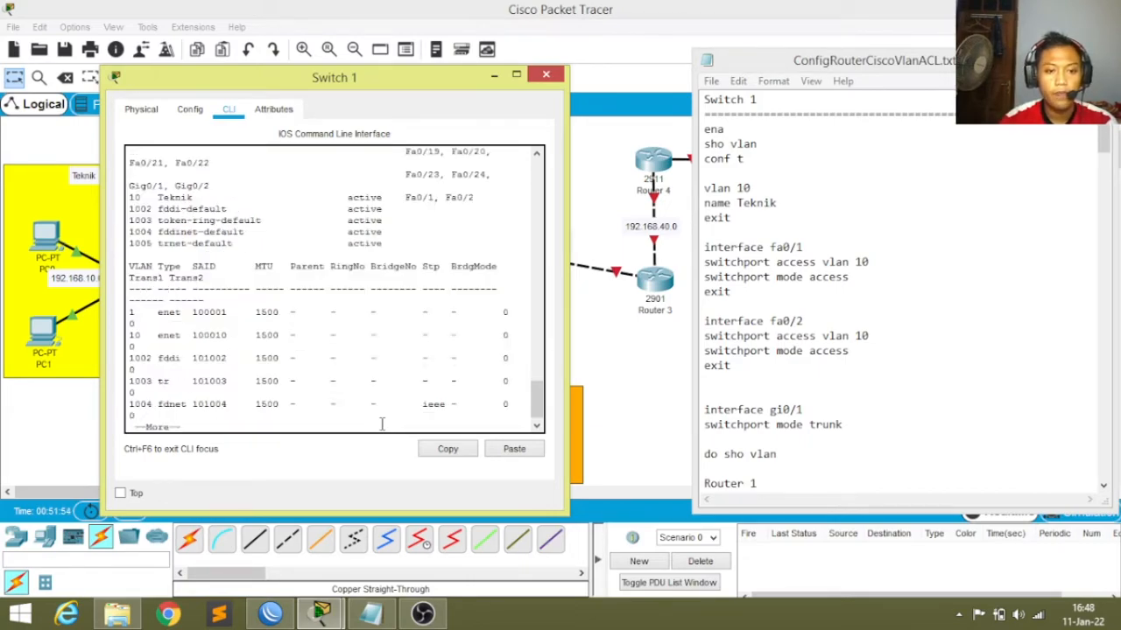
Page through the rest of the VLAN listing until the configuration prompt returns.
{"action": "key", "text": "Return"}
{"action": "key", "text": "Return"}
{"action": "key", "text": "Return"}
{"action": "key", "text": "Return"}
{"action": "key", "text": "Return"}
{"action": "key", "text": "Return"}
{"action": "key", "text": "Return"}
{"action": "key", "text": "Return"}
{"action": "key", "text": "Return"}
{"action": "key", "text": "Return"}
{"action": "key", "text": "Return"}
{"action": "key", "text": "Return"}
{"action": "key", "text": "Return"}
{"action": "key", "text": "Return"}
{"action": "key", "text": "Return"}
{"action": "key", "text": "Return"}
{"action": "key", "text": "Return"}
{"action": "key", "text": "Return"}
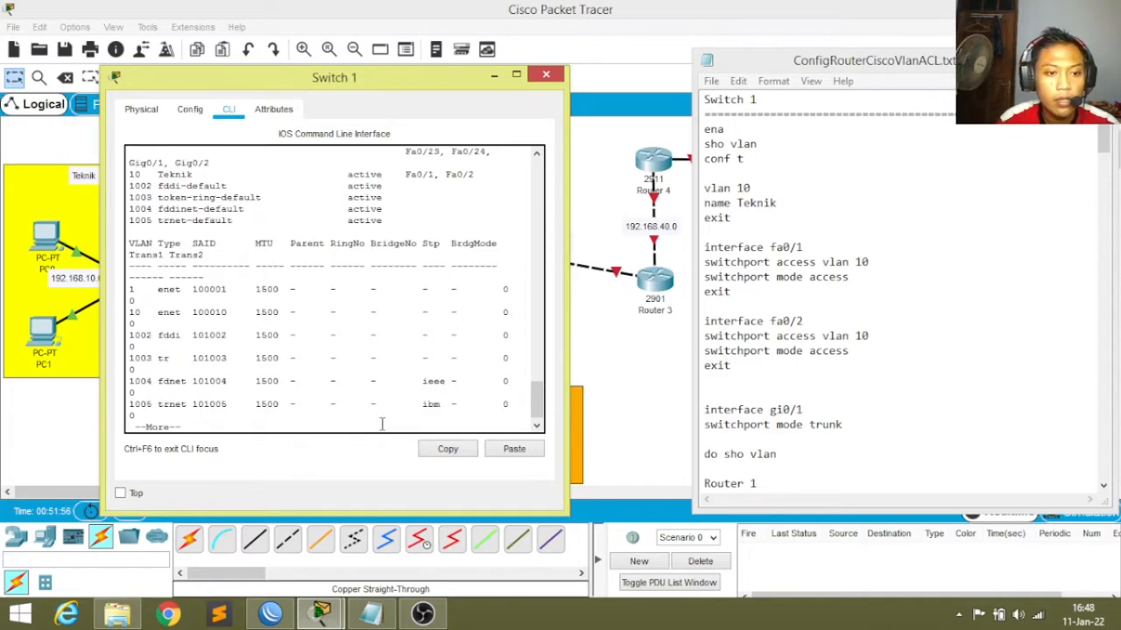
{"action": "key", "text": "Return"}
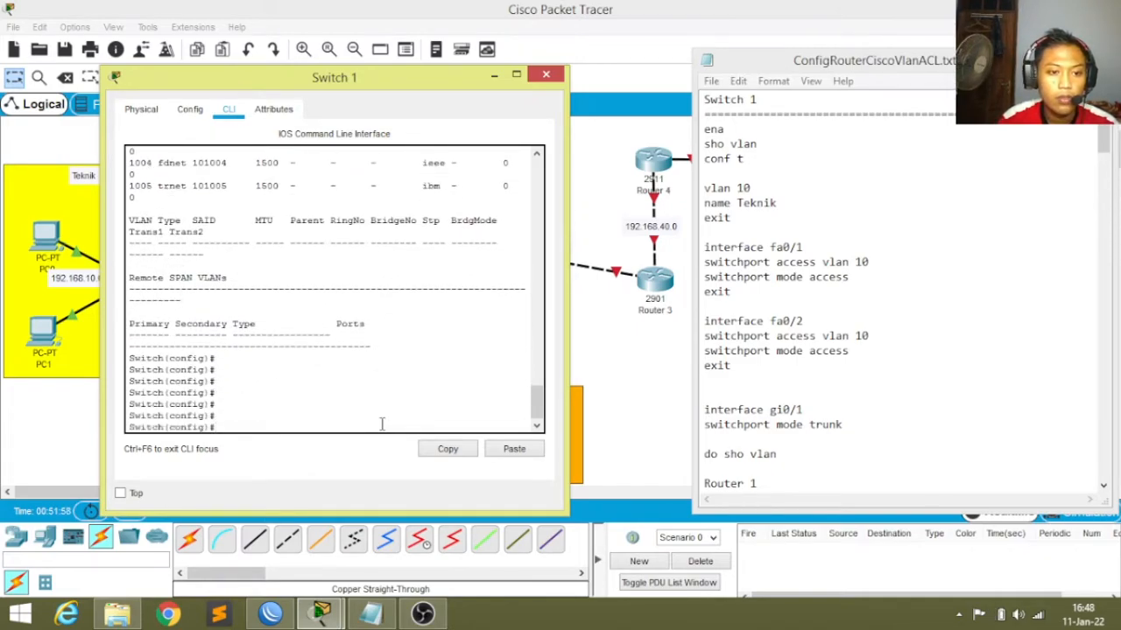
Display the VLAN table once more with do sho vlan to check VLAN 10's ports, and close the Switch 1 window.
{"action": "type", "text": "do sho vlan"}
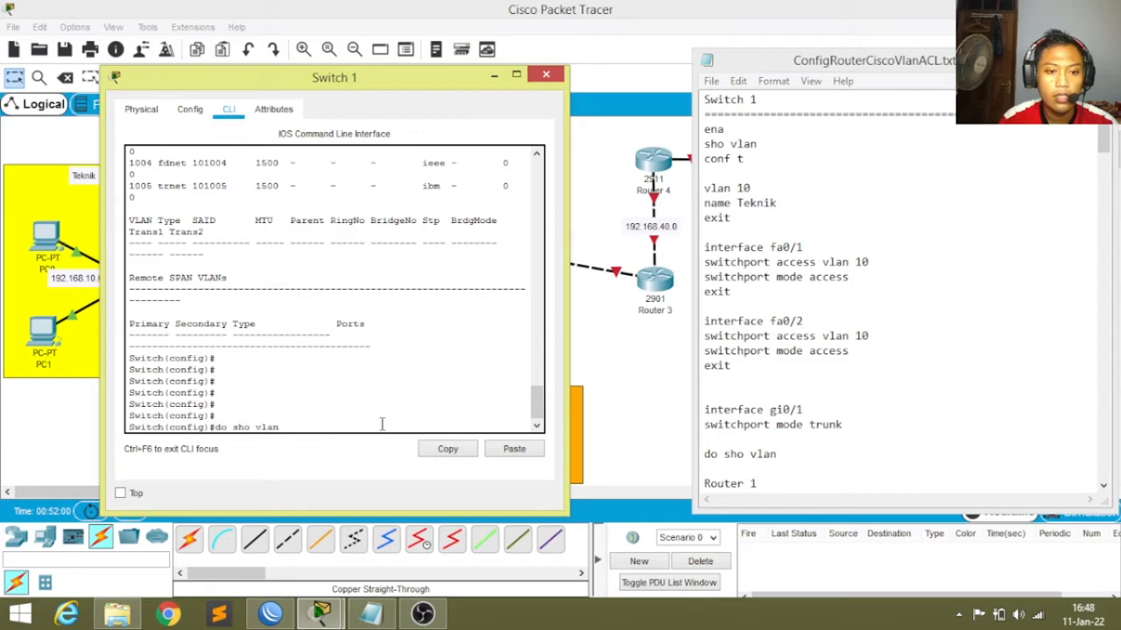
{"action": "key", "text": "Return"}
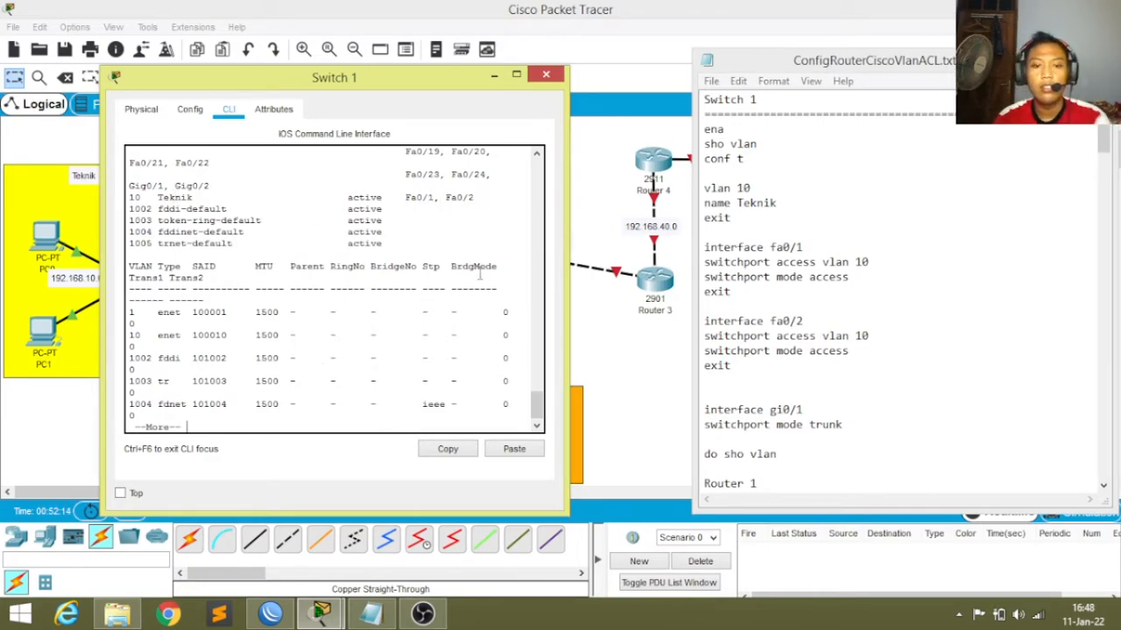
{"action": "left_click", "coordinate": [544, 76]}
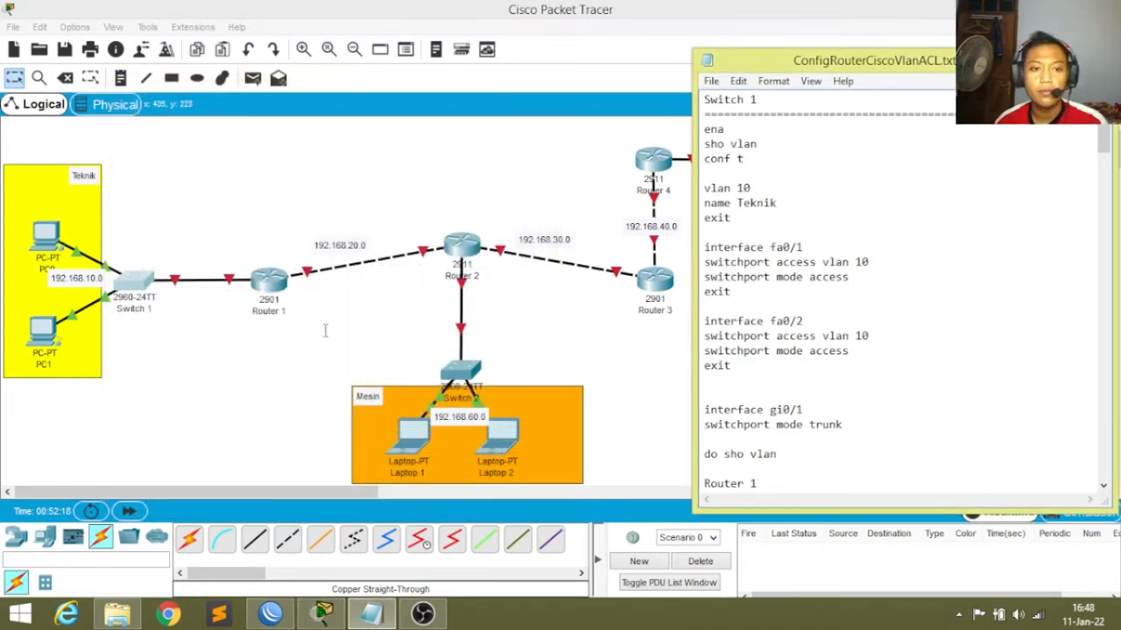
Bring up the Router 1 section of the configuration notes and start a Router 1 command-line session beside it.
{"action": "left_click_drag", "start_coordinate": [1105, 140], "coordinate": [1107, 183]}
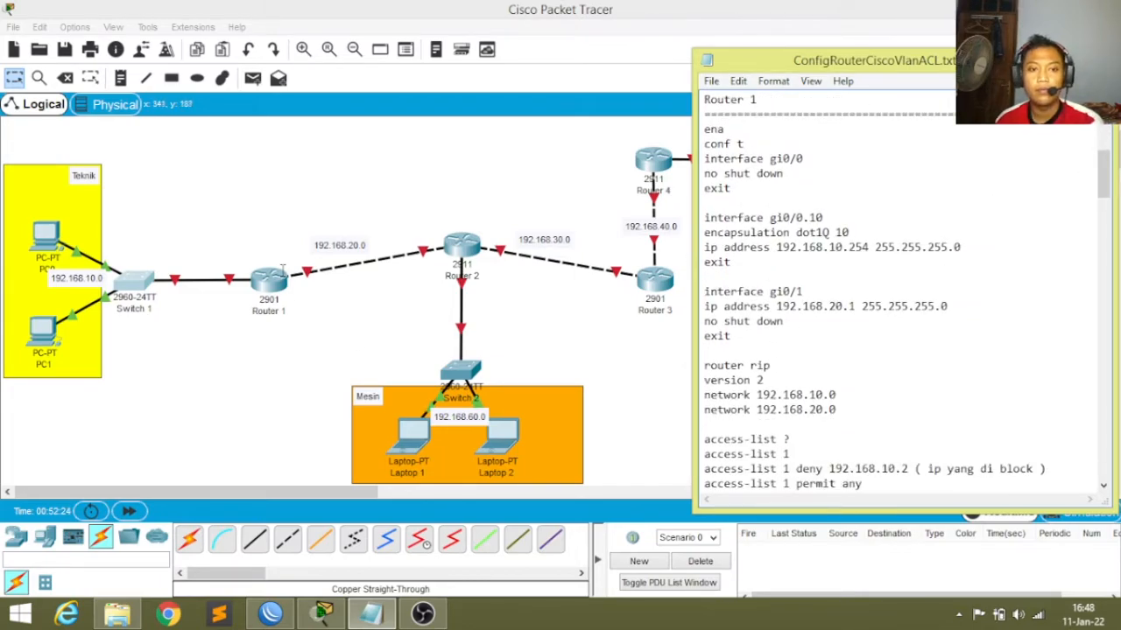
{"action": "left_click", "coordinate": [270, 278]}
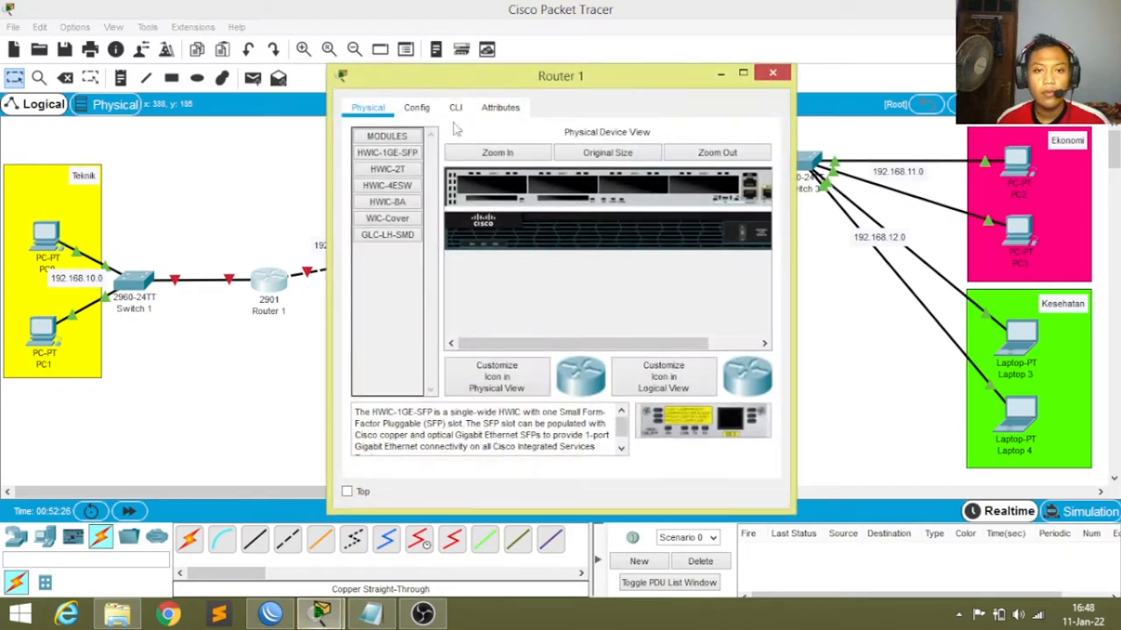
{"action": "left_click_drag", "start_coordinate": [448, 84], "coordinate": [291, 94]}
{"action": "left_click", "coordinate": [271, 120]}
{"action": "left_click_drag", "start_coordinate": [294, 91], "coordinate": [320, 94]}
{"action": "left_click", "coordinate": [372, 613]}
{"action": "key", "text": "Return"}
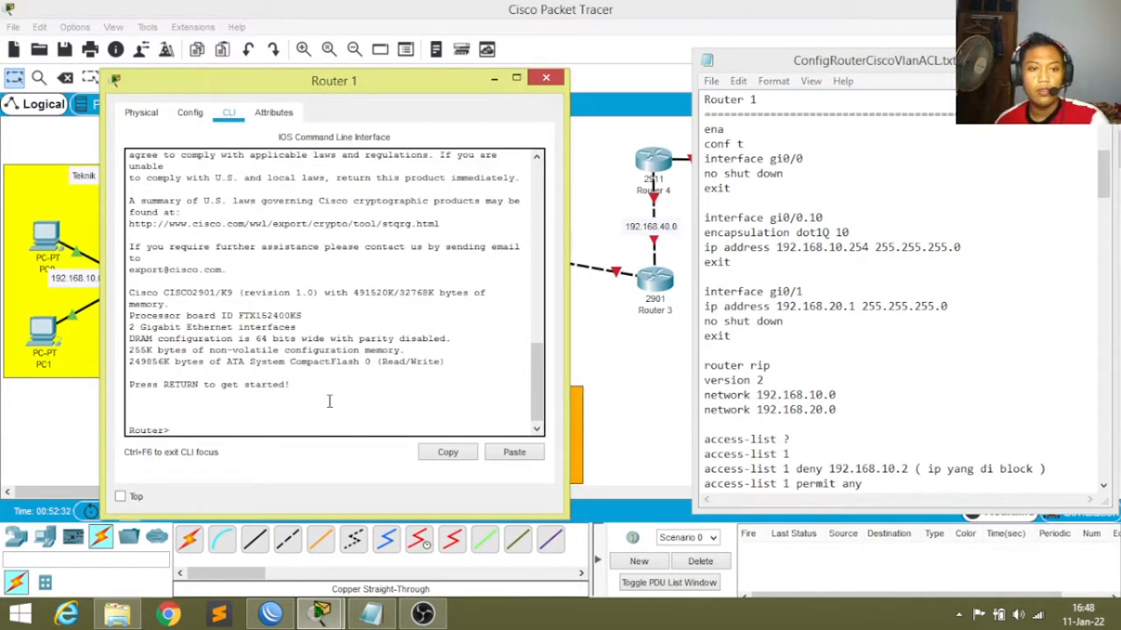
Enter privileged mode and global configuration mode on Router 1 with ena and conf t.
{"action": "type", "text": "ena"}
{"action": "key", "text": "Return"}
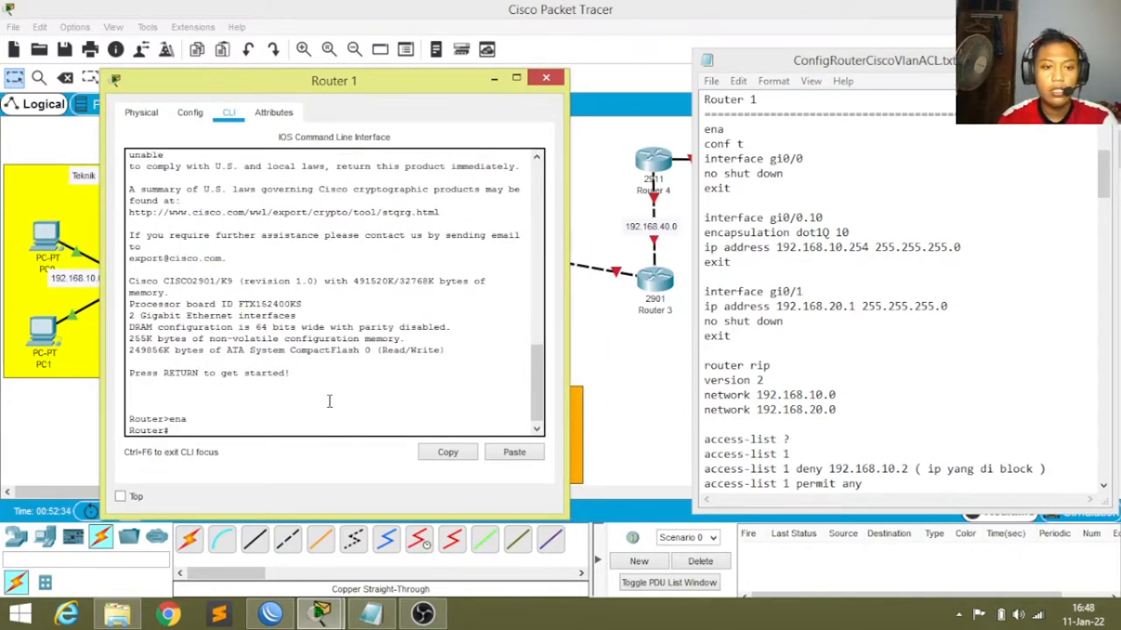
{"action": "type", "text": "conf t"}
{"action": "key", "text": "Return"}
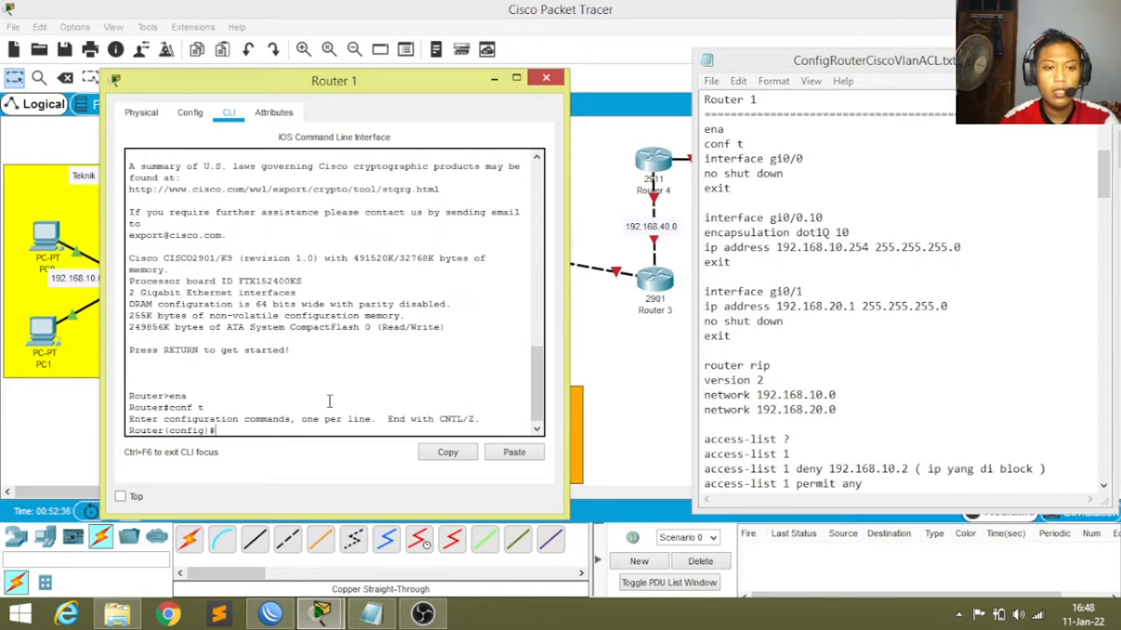
Enable interface gi0/0 on Router 1 with no shutdown and exit the interface configuration.
{"action": "type", "text": "i"}
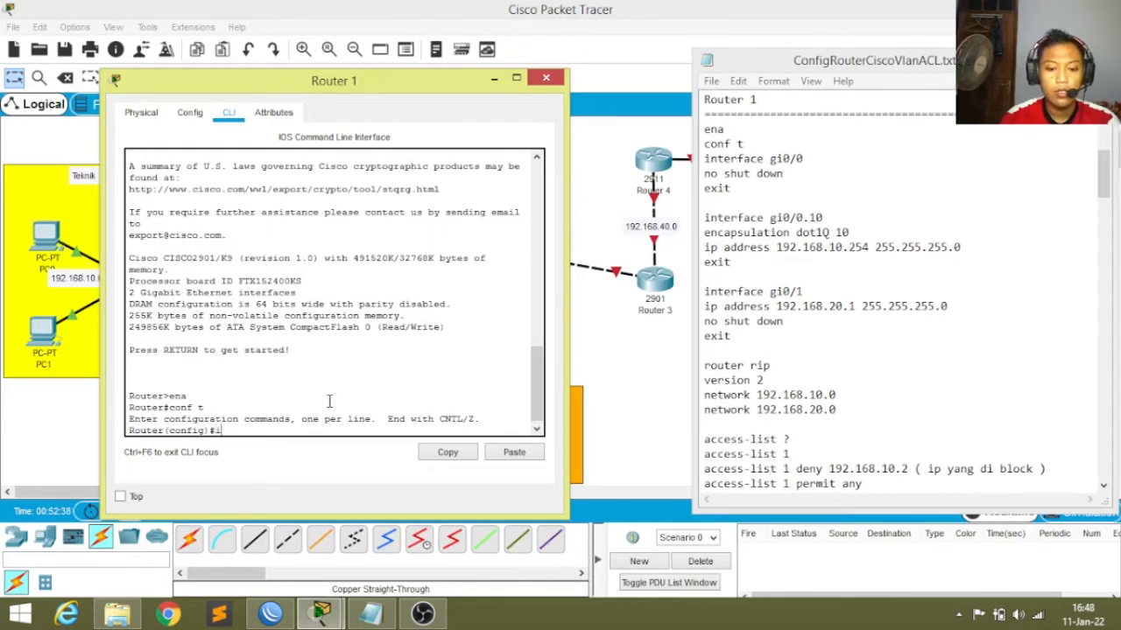
{"action": "type", "text": "ne"}
{"action": "key", "text": "Tab"}
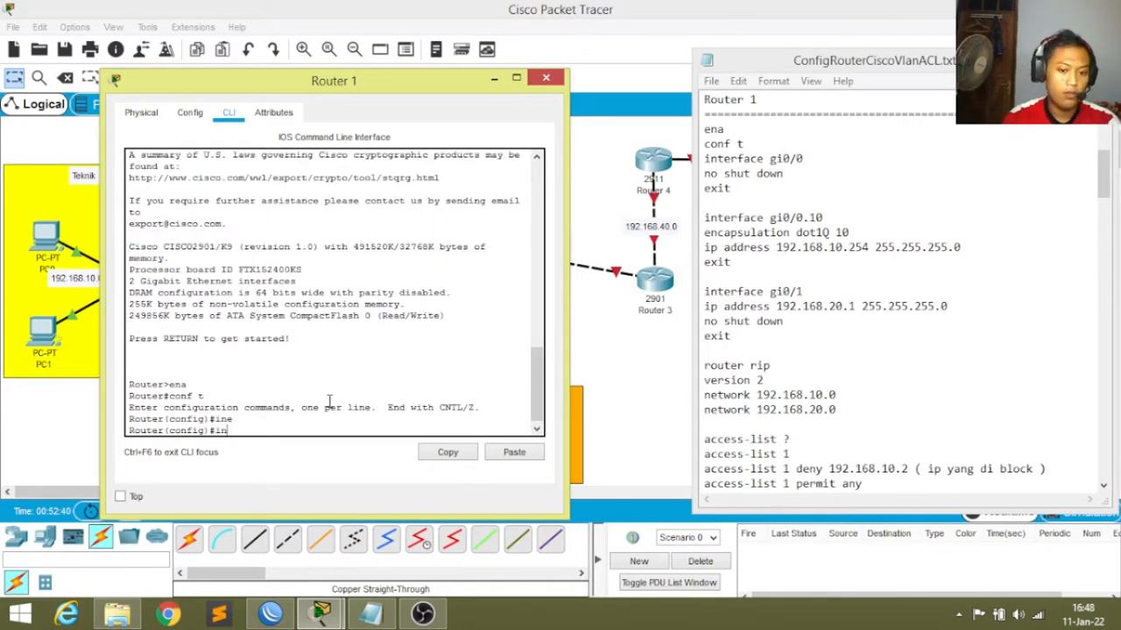
{"action": "type", "text": "t"}
{"action": "key", "text": "Tab"}
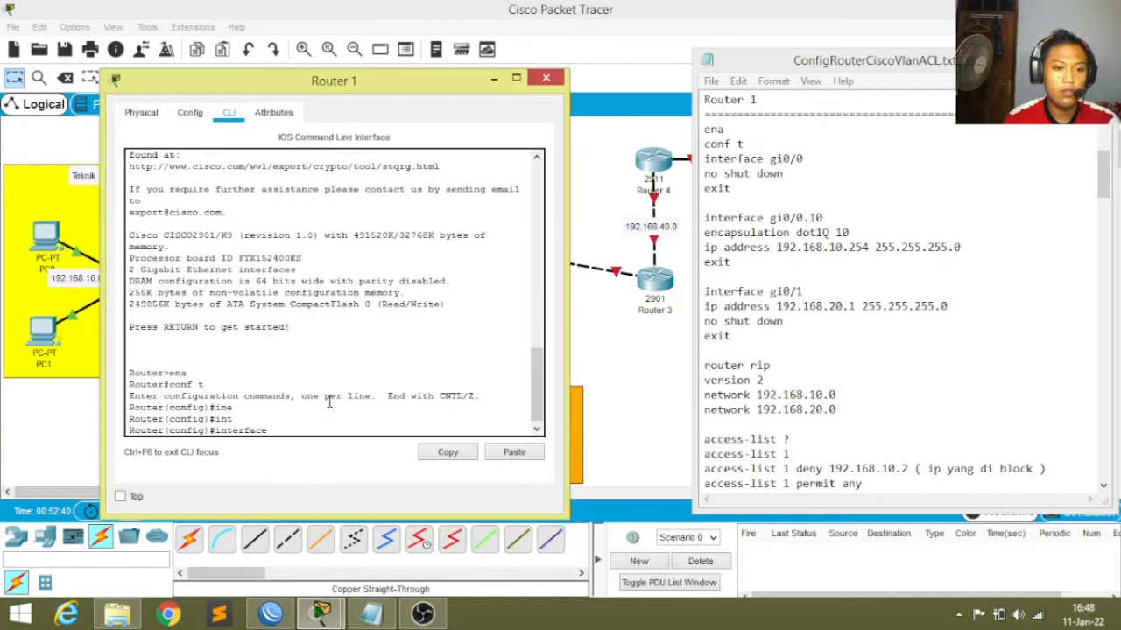
{"action": "left_click", "coordinate": [422, 614]}
{"action": "left_click", "coordinate": [422, 614]}
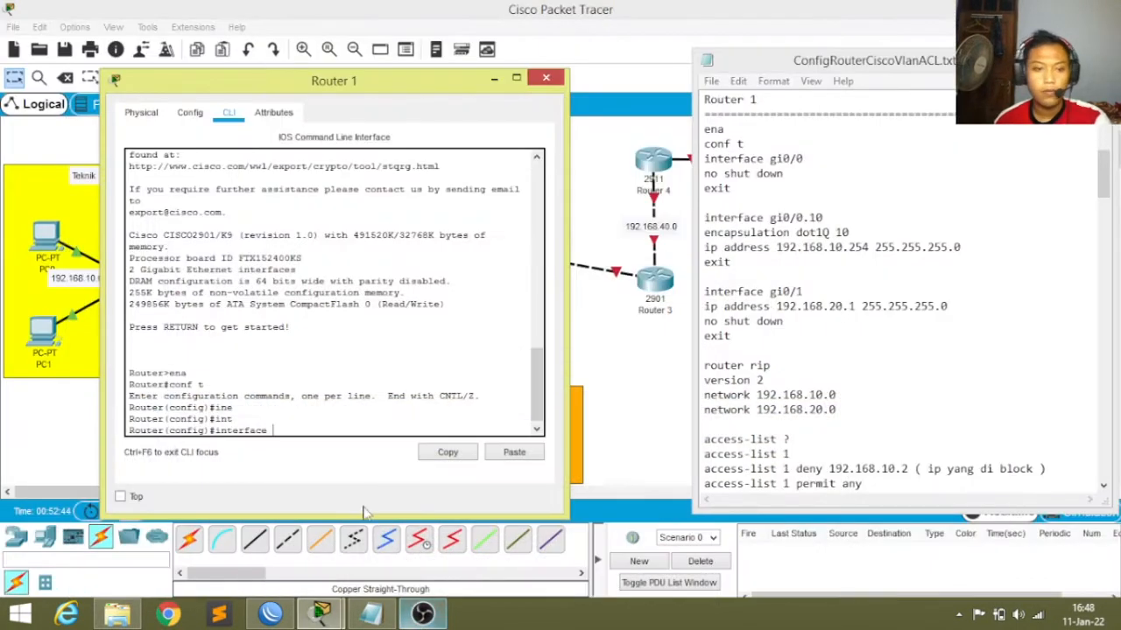
{"action": "type", "text": "gi"}
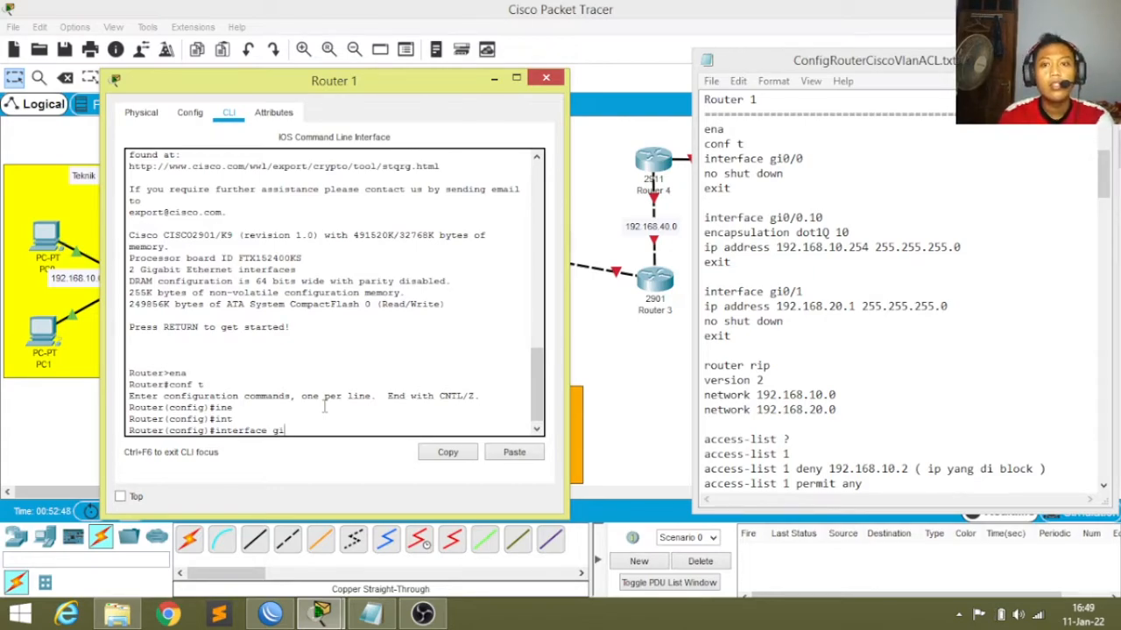
{"action": "type", "text": "0"}
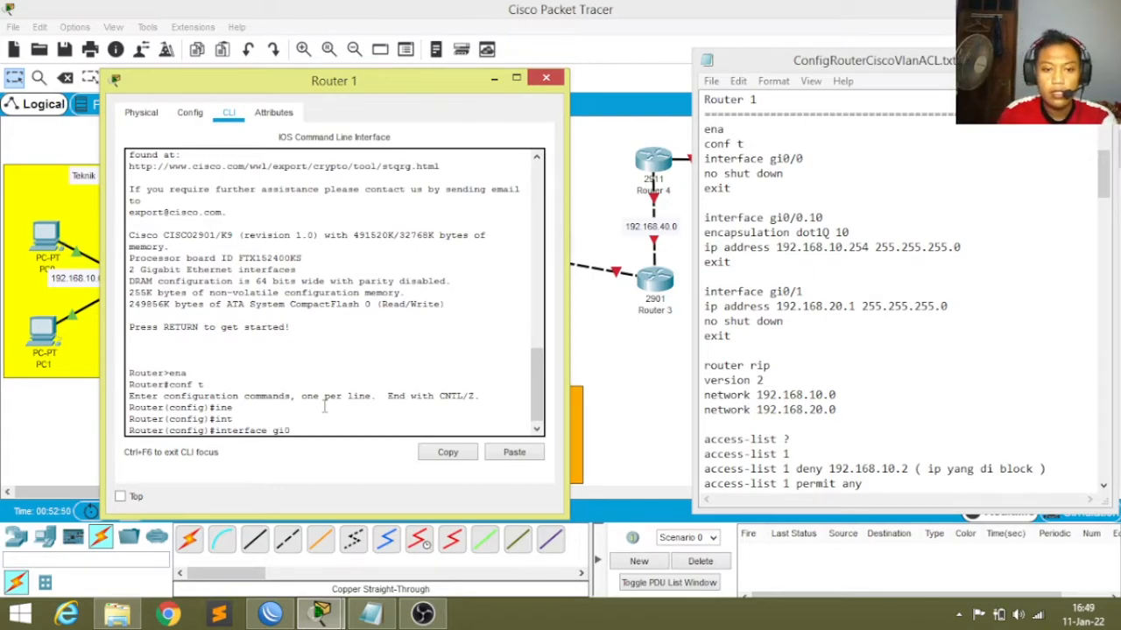
{"action": "type", "text": "/0"}
{"action": "key", "text": "Return"}
{"action": "type", "text": "no sh"}
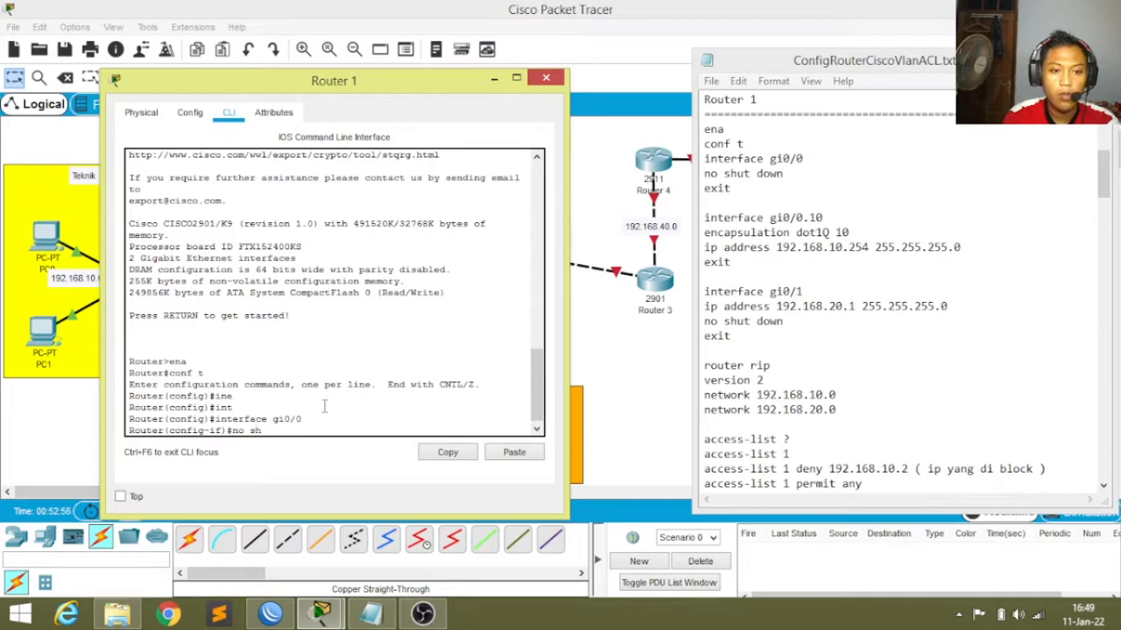
{"action": "key", "text": "Tab"}
{"action": "key", "text": "Return"}
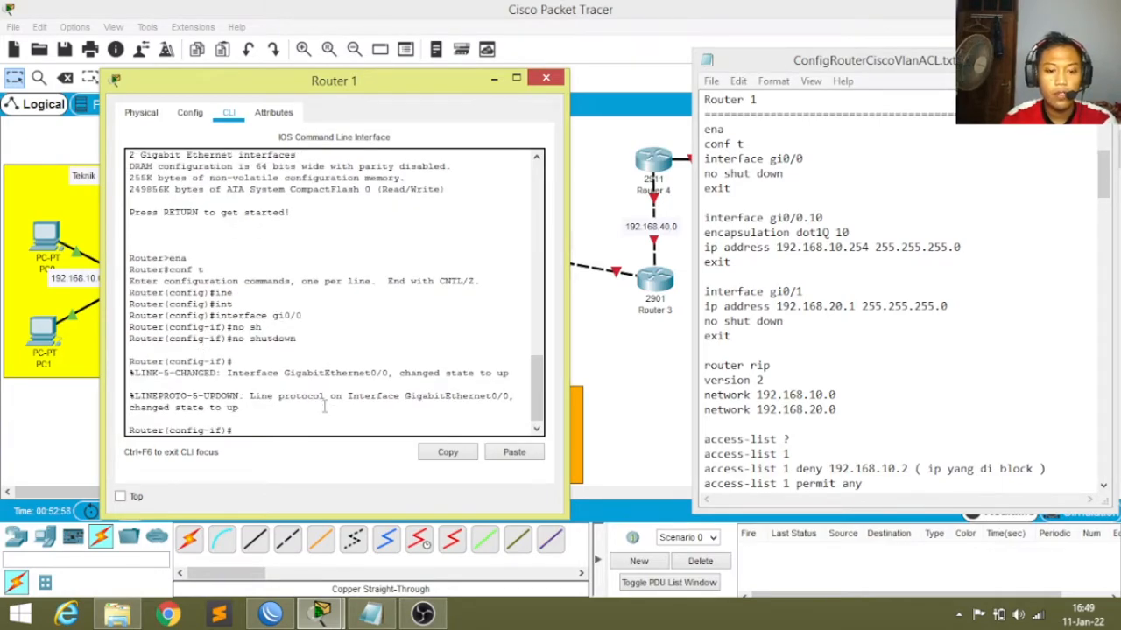
{"action": "type", "text": "exit"}
{"action": "key", "text": "Return"}
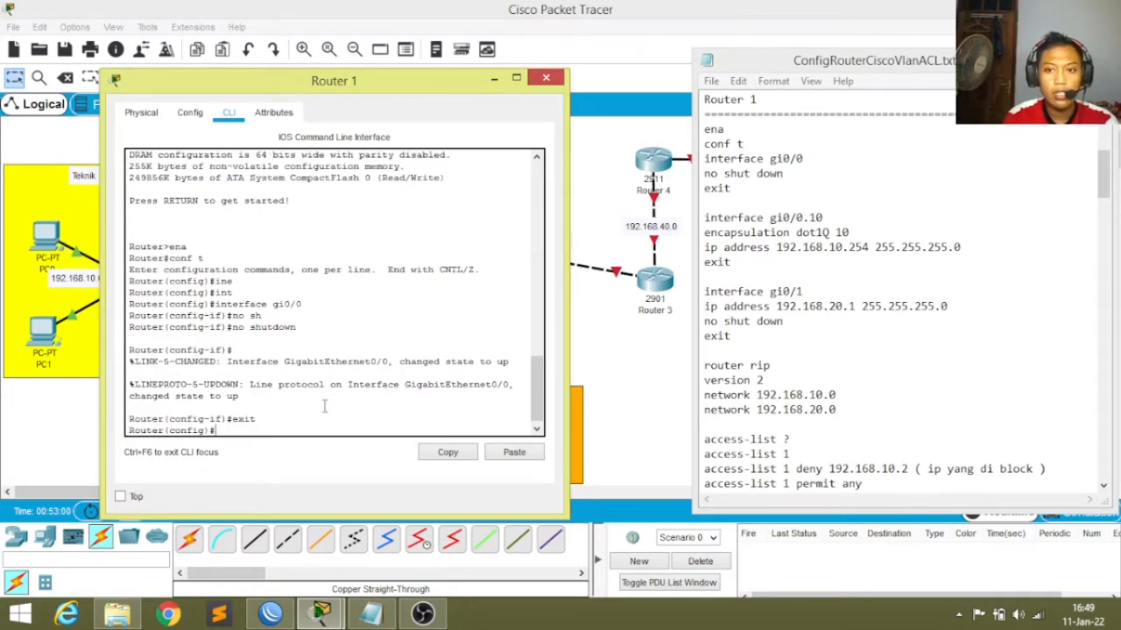
Create subinterface gi0/0.10 on Router 1 and enter its configuration mode.
{"action": "type", "text": "int"}
{"action": "key", "text": "Tab"}
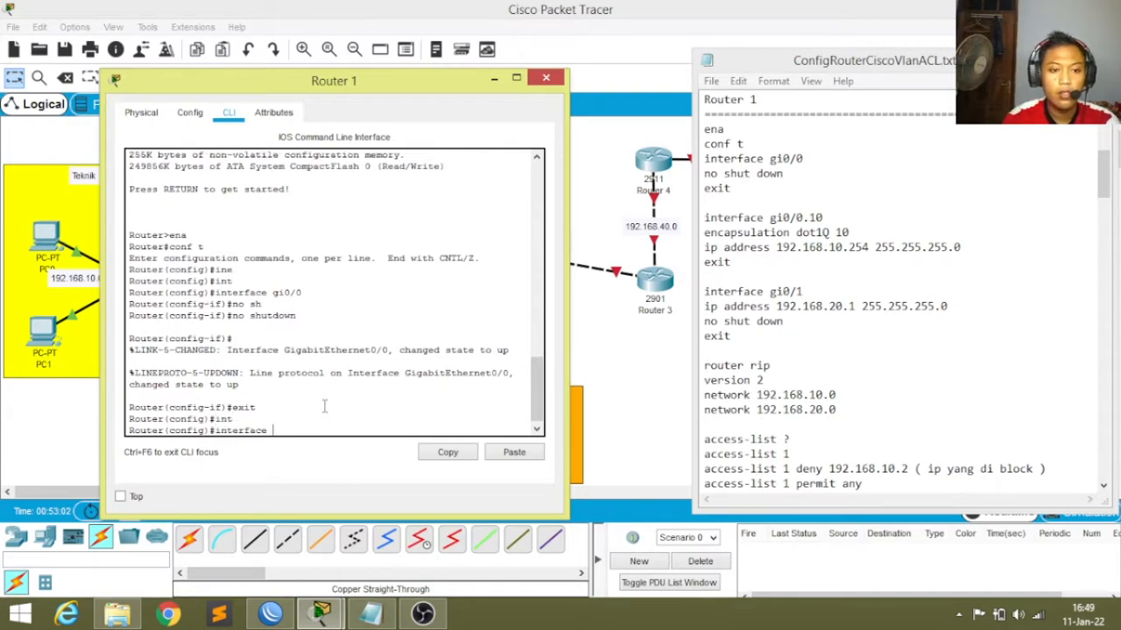
{"action": "type", "text": "gi"}
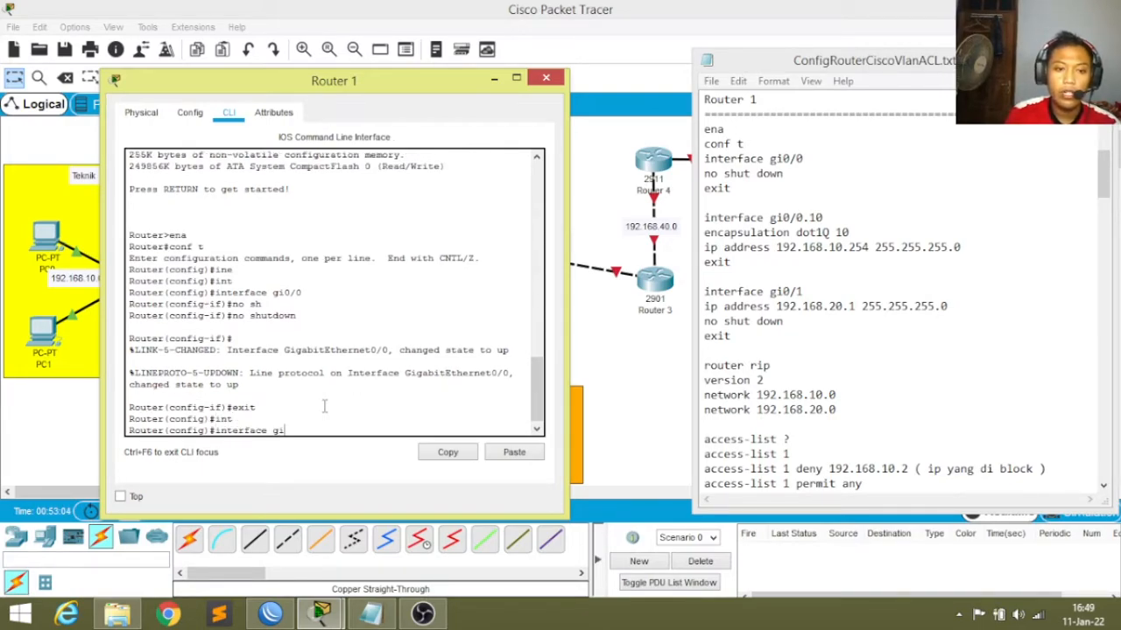
{"action": "type", "text": "0/"}
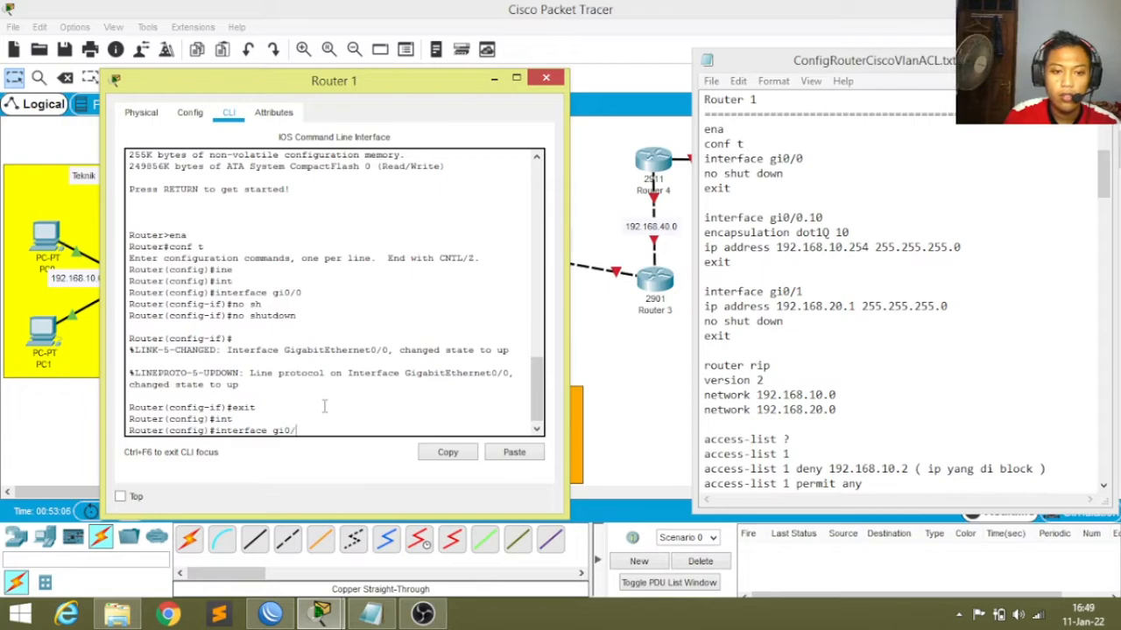
{"action": "type", "text": "0.10"}
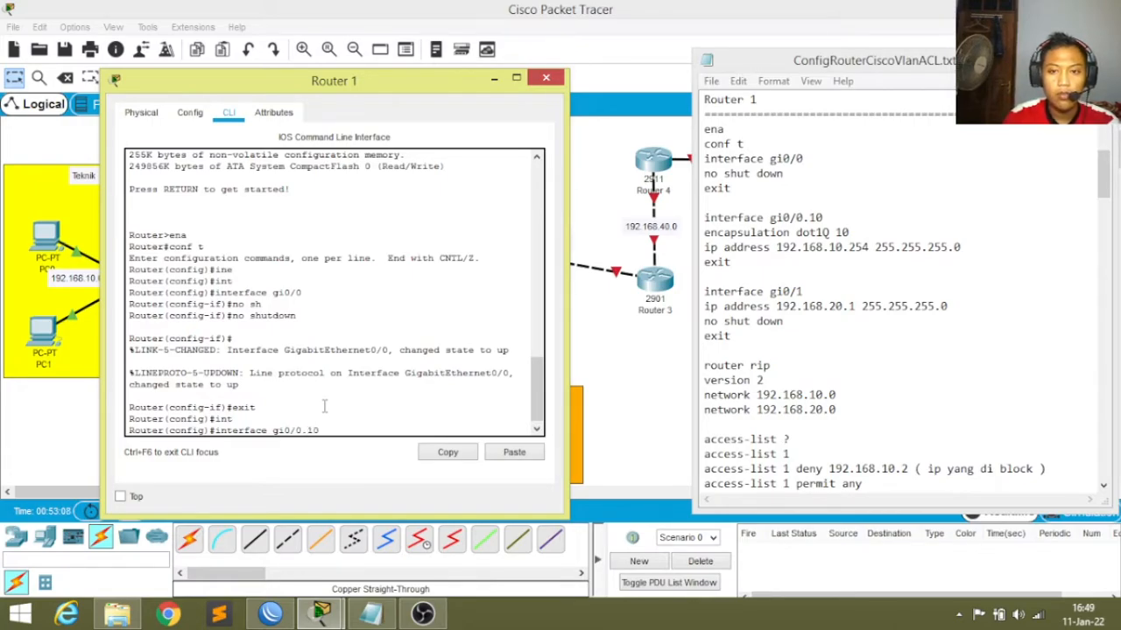
{"action": "key", "text": "Return"}
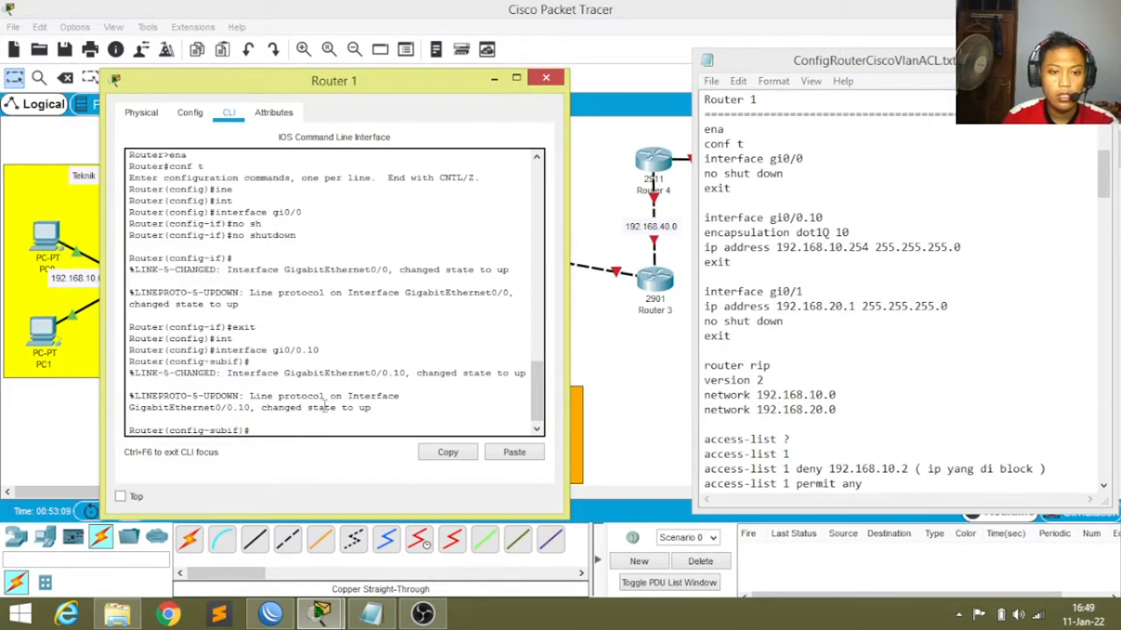
Set the encapsulation of subinterface gi0/0.10 to dot1Q with VLAN 10.
{"action": "type", "text": "enc"}
{"action": "key", "text": "Tab"}
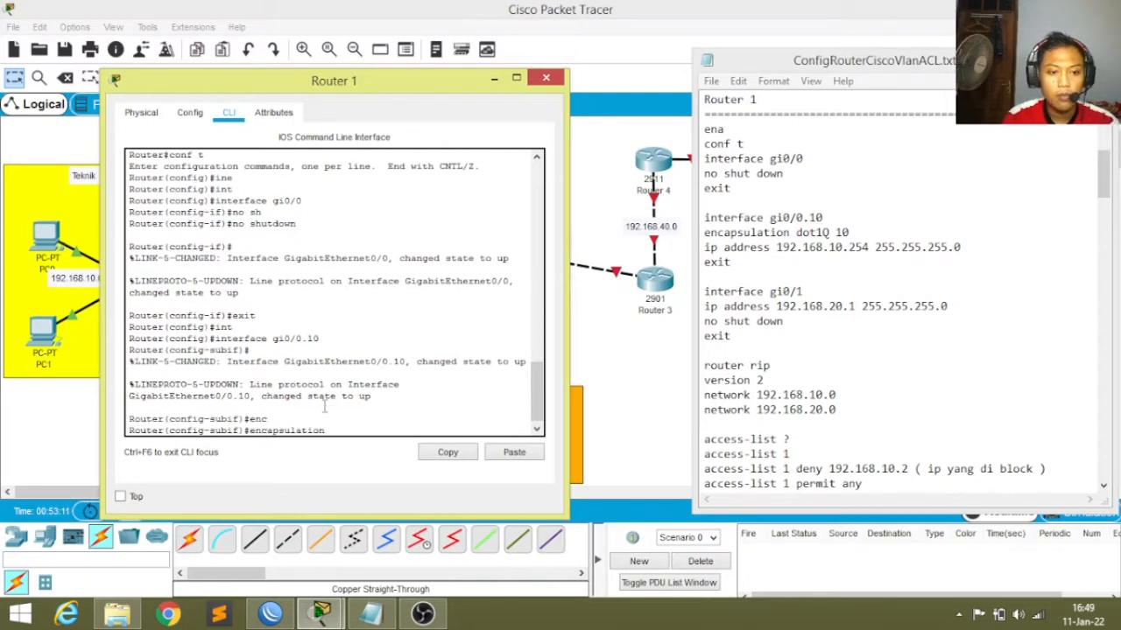
{"action": "type", "text": "do"}
{"action": "key", "text": "Tab"}
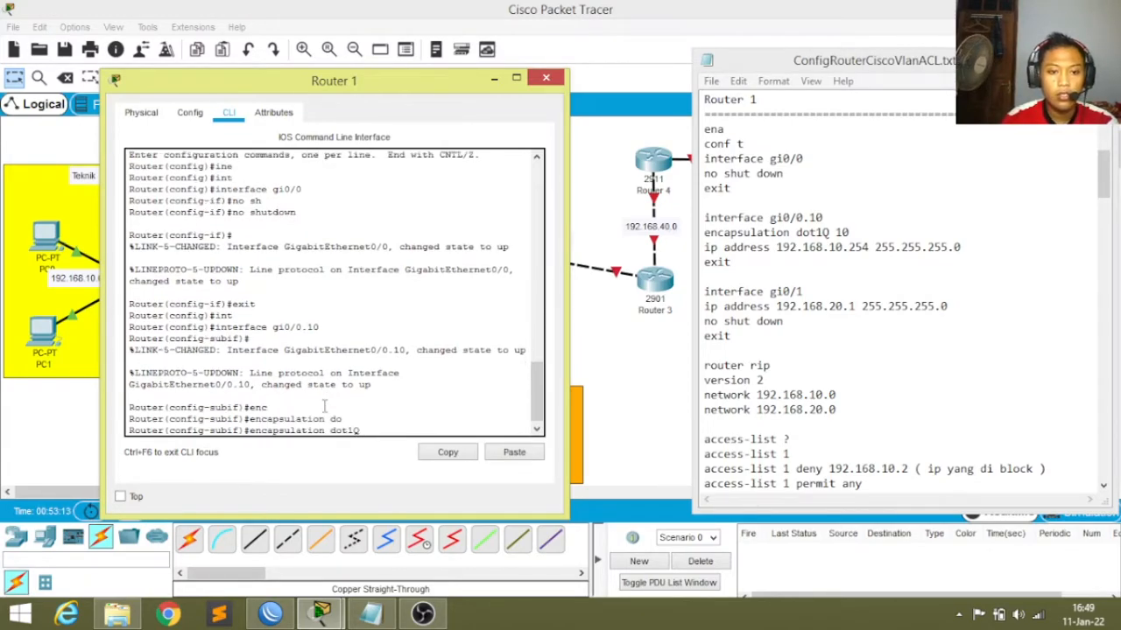
{"action": "type", "text": "10"}
{"action": "key", "text": "Return"}
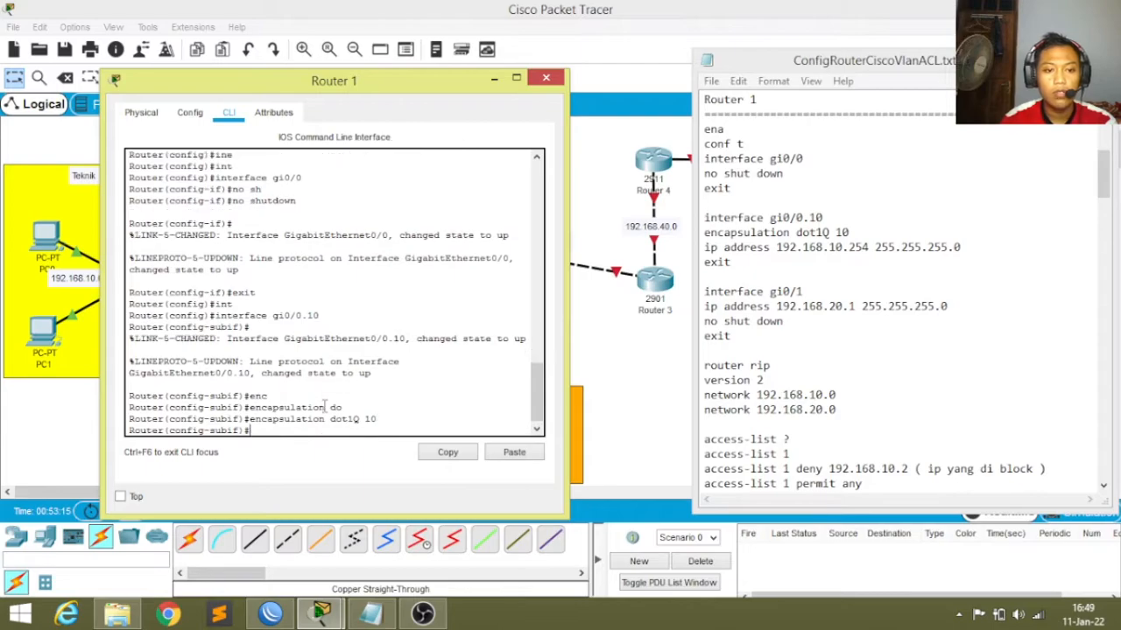
Assign IP address 192.168.10.254 with mask 255.255.255.0 to subinterface gi0/0.10 and exit its configuration.
{"action": "type", "text": "ip a"}
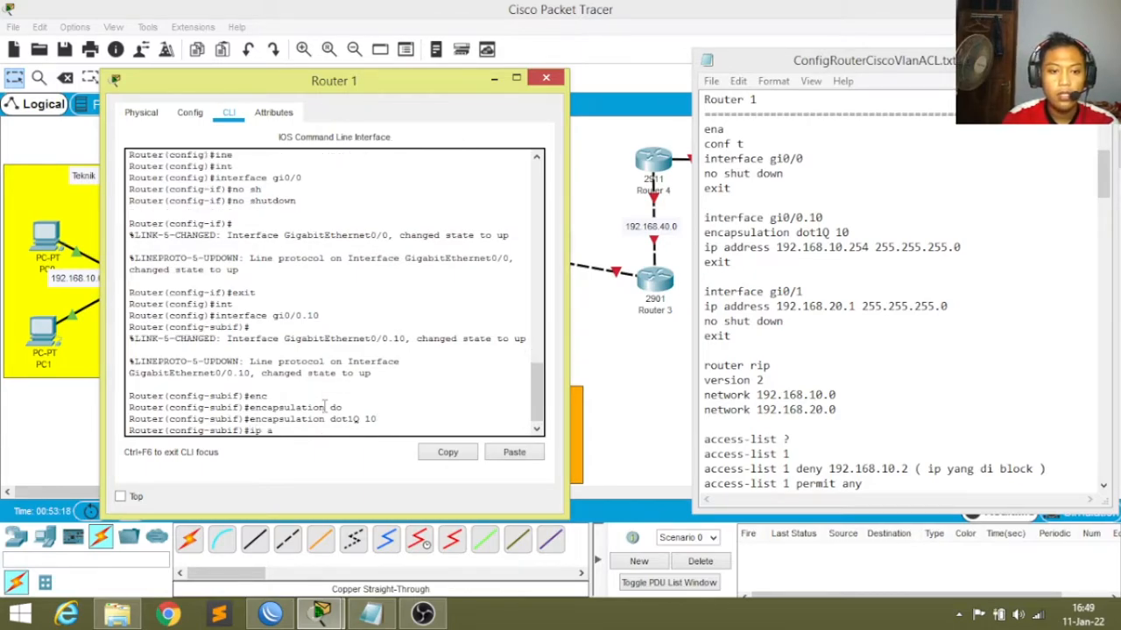
{"action": "key", "text": "Tab"}
{"action": "type", "text": "dd"}
{"action": "key", "text": "Tab"}
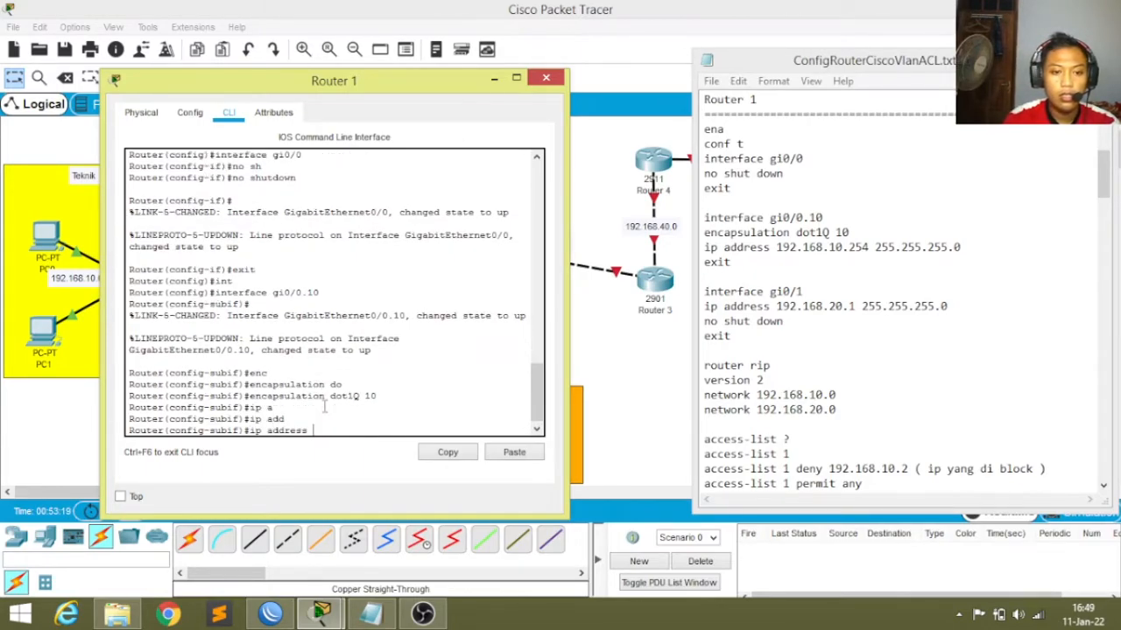
{"action": "type", "text": "192.168.10.2"}
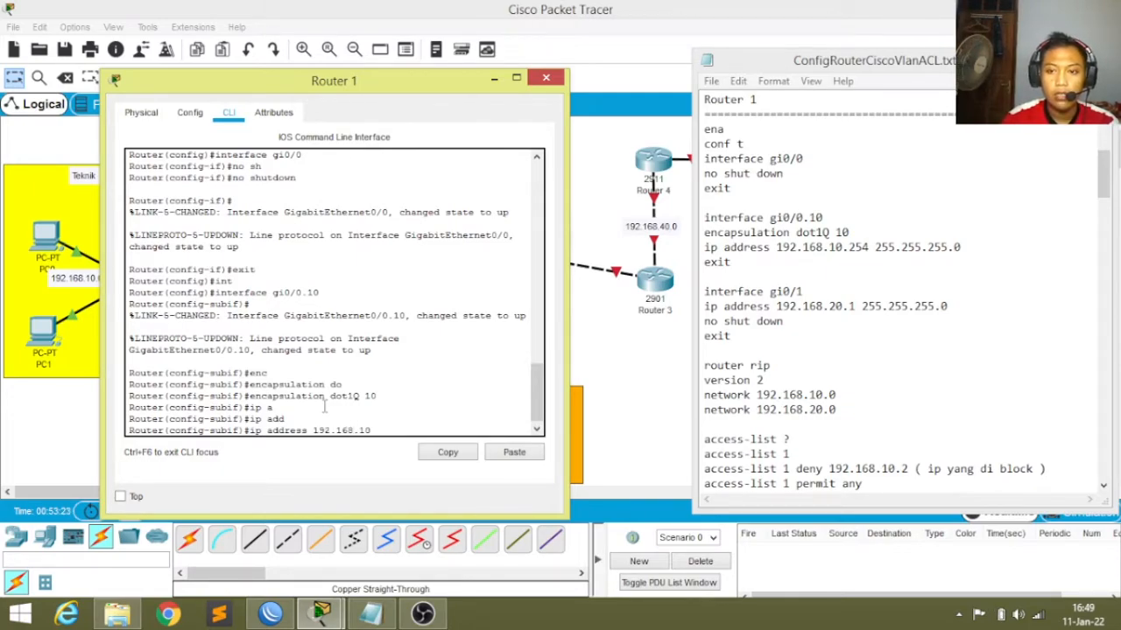
{"action": "type", "text": "54"}
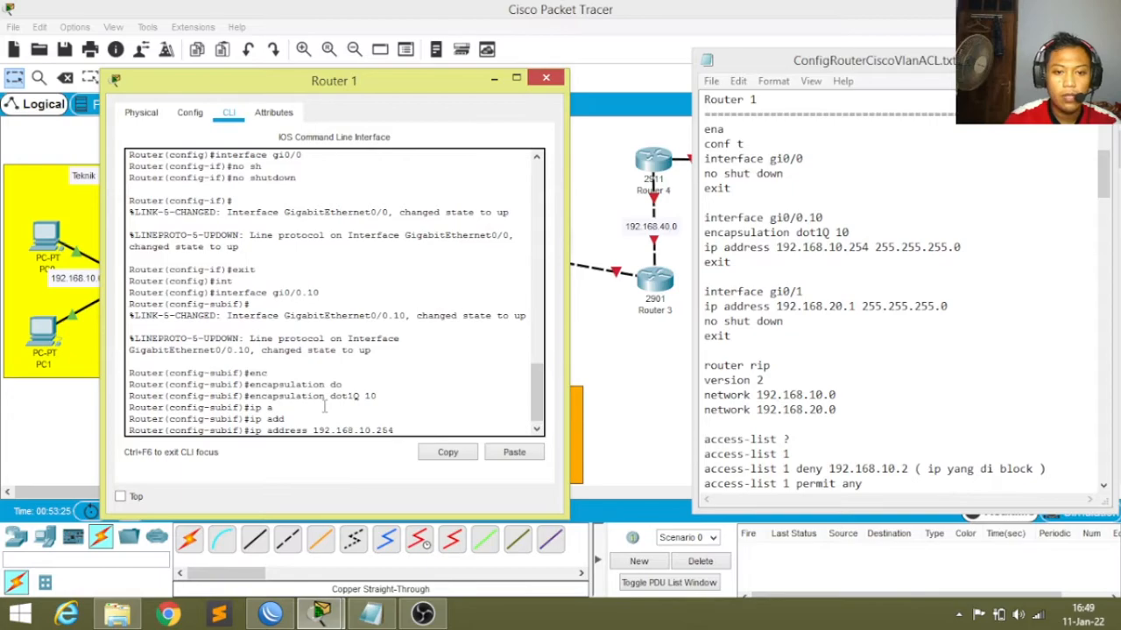
{"action": "type", "text": " 255."}
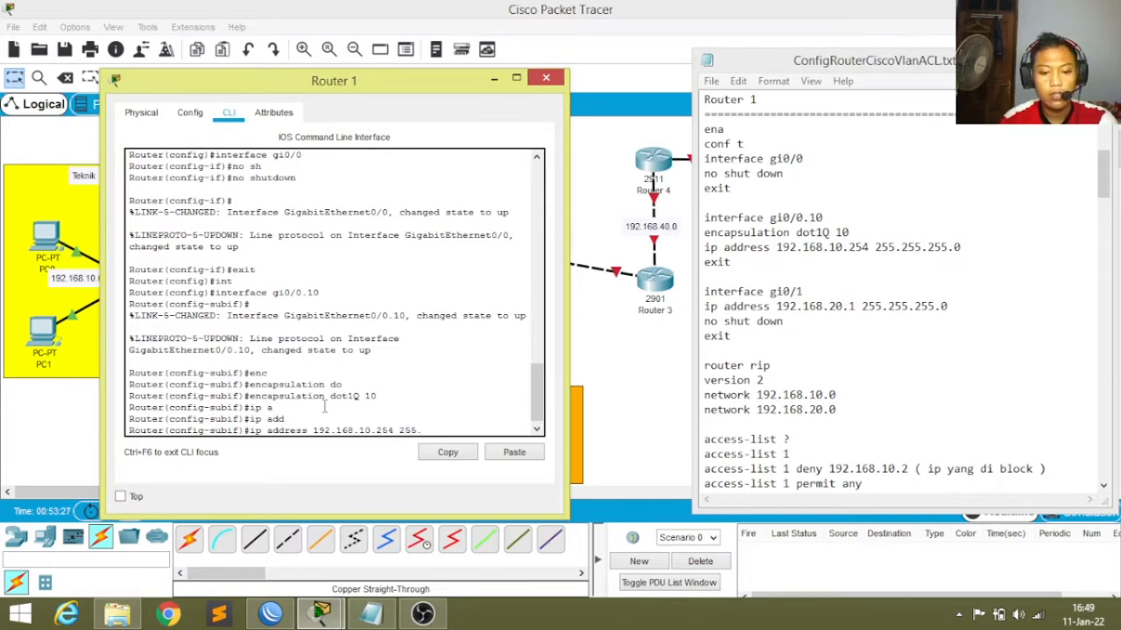
{"action": "type", "text": "255.255.0"}
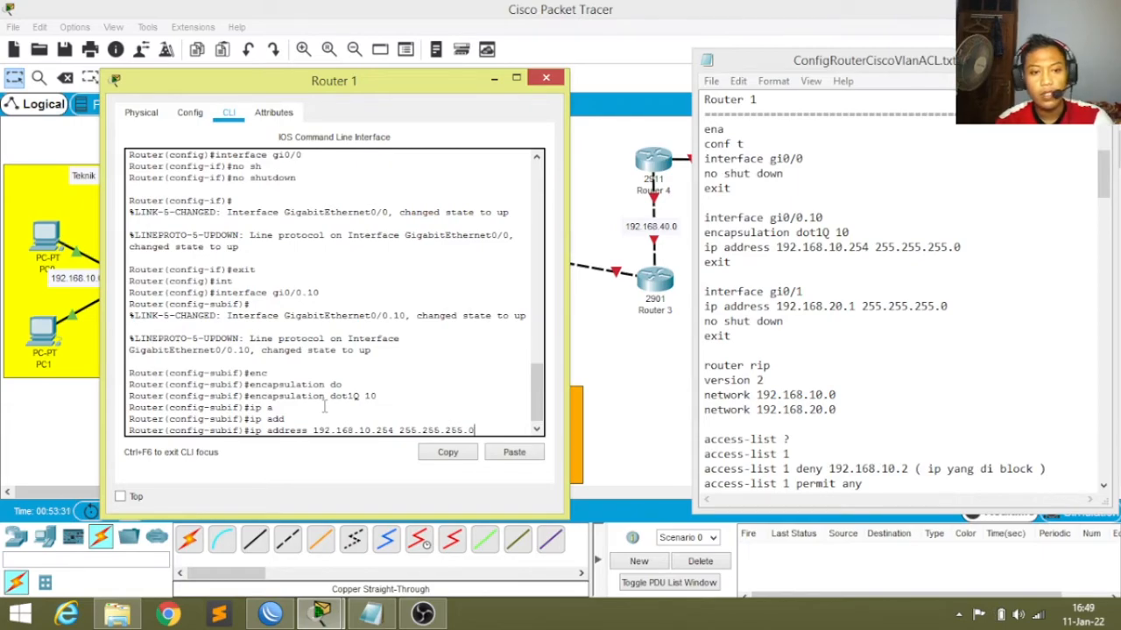
{"action": "key", "text": "Return"}
{"action": "type", "text": "exit"}
{"action": "key", "text": "Return"}
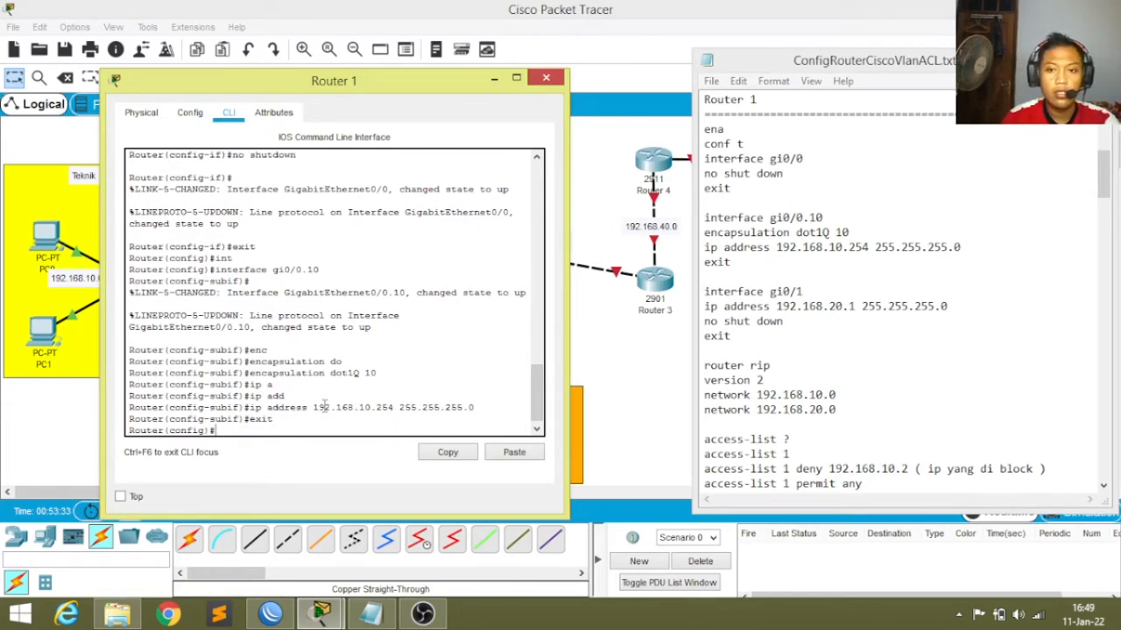
Assign IP address 192.168.20.1 with mask 255.255.255.0 to interface gi0/1 on Router 1.
{"action": "type", "text": "inter"}
{"action": "key", "text": "Tab"}
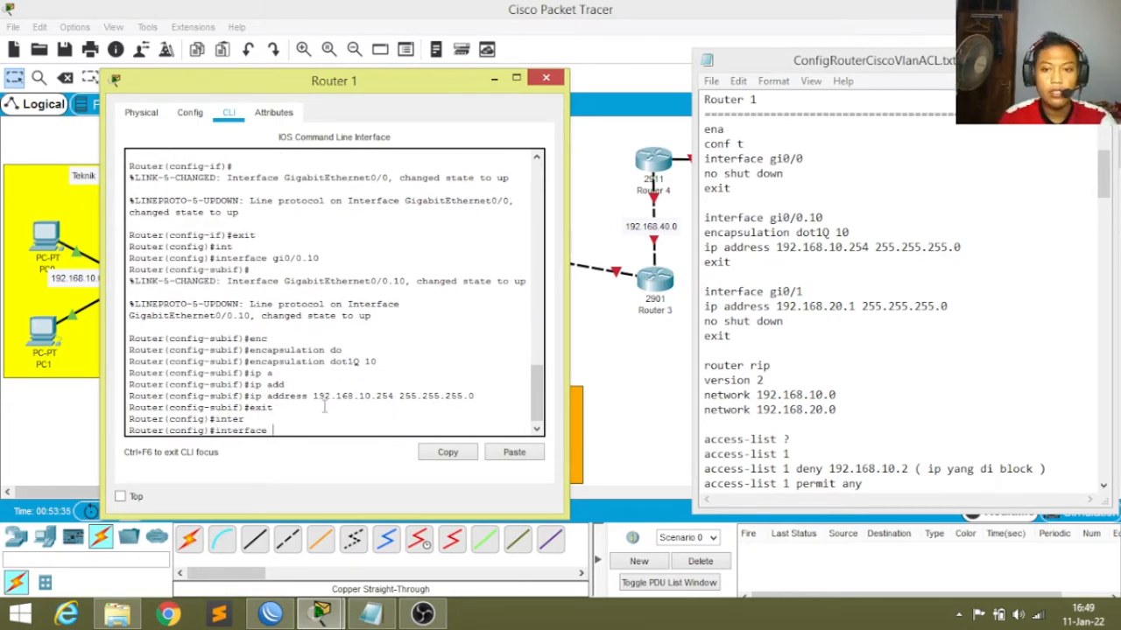
{"action": "type", "text": "gi"}
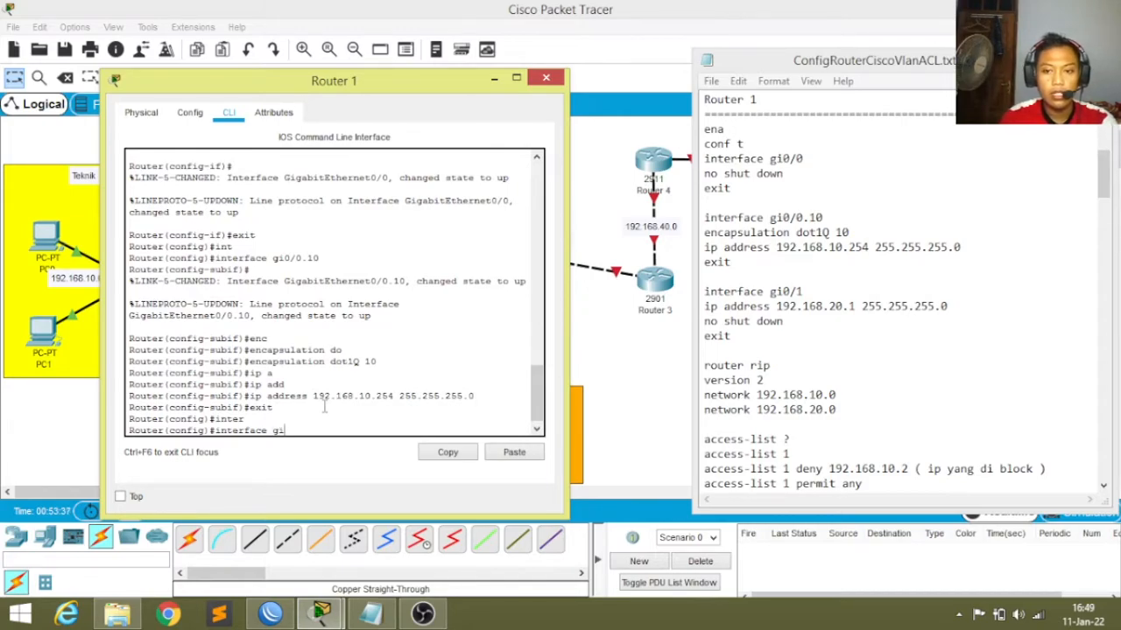
{"action": "type", "text": "0"}
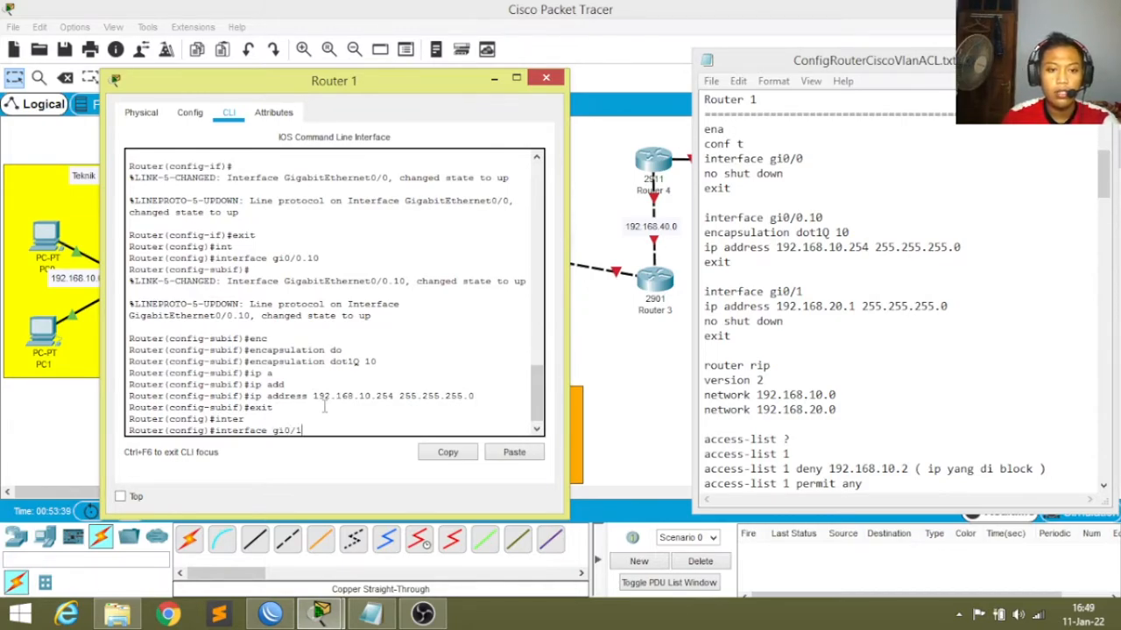
{"action": "type", "text": "/1"}
{"action": "key", "text": "Return"}
{"action": "type", "text": "ip add"}
{"action": "key", "text": "Tab"}
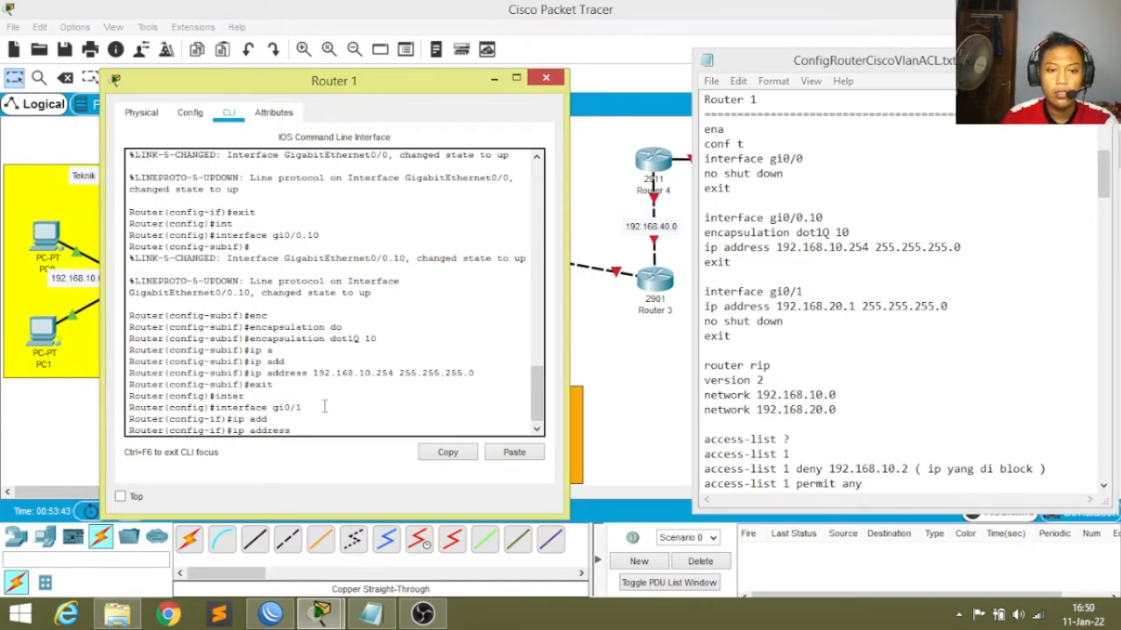
{"action": "type", "text": "192.168"}
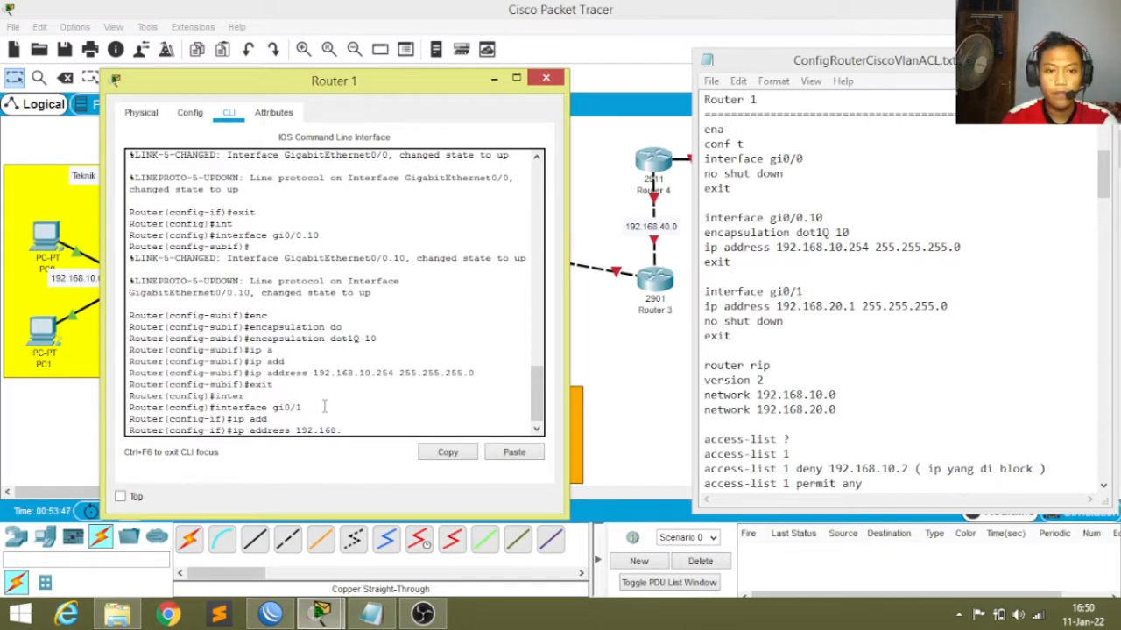
{"action": "type", "text": ".20.1 255"}
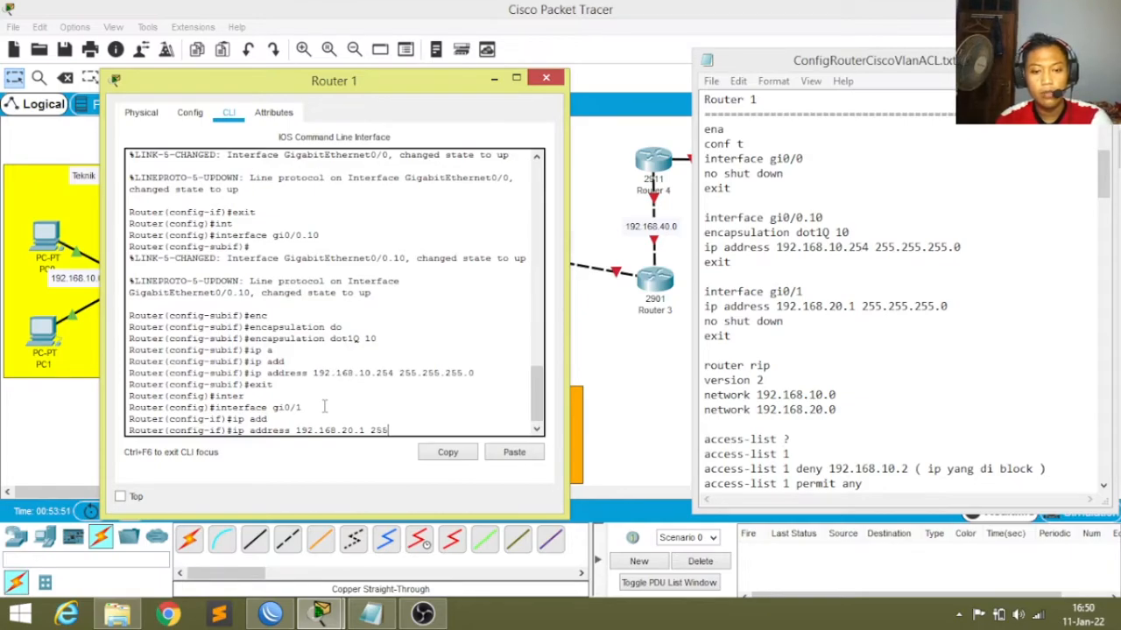
{"action": "type", "text": ".255.255.0"}
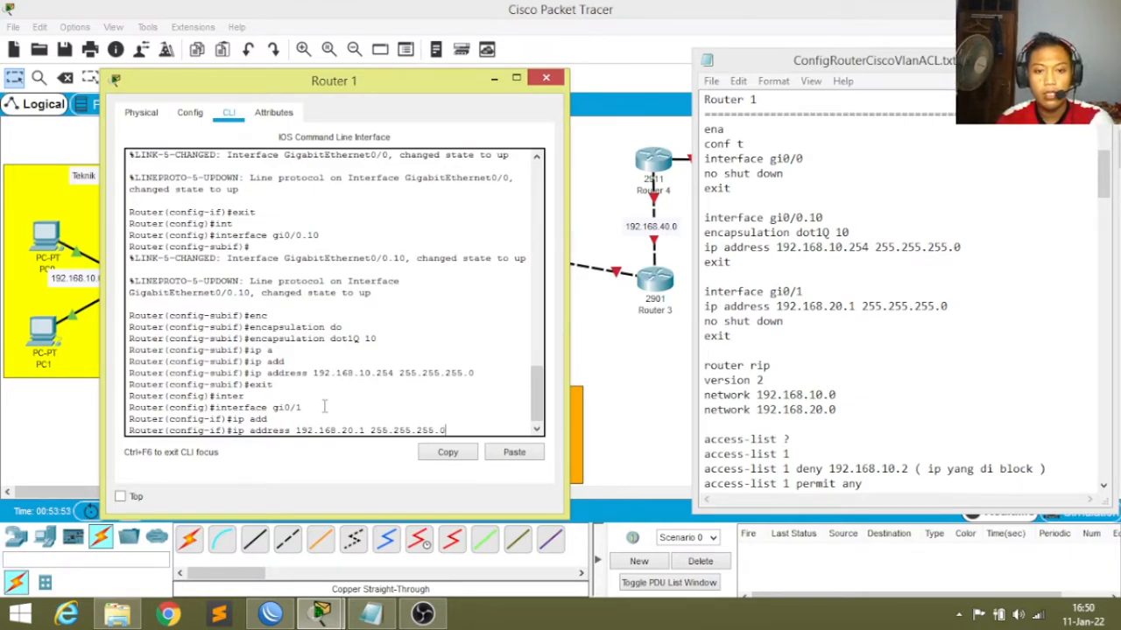
{"action": "key", "text": "Return"}
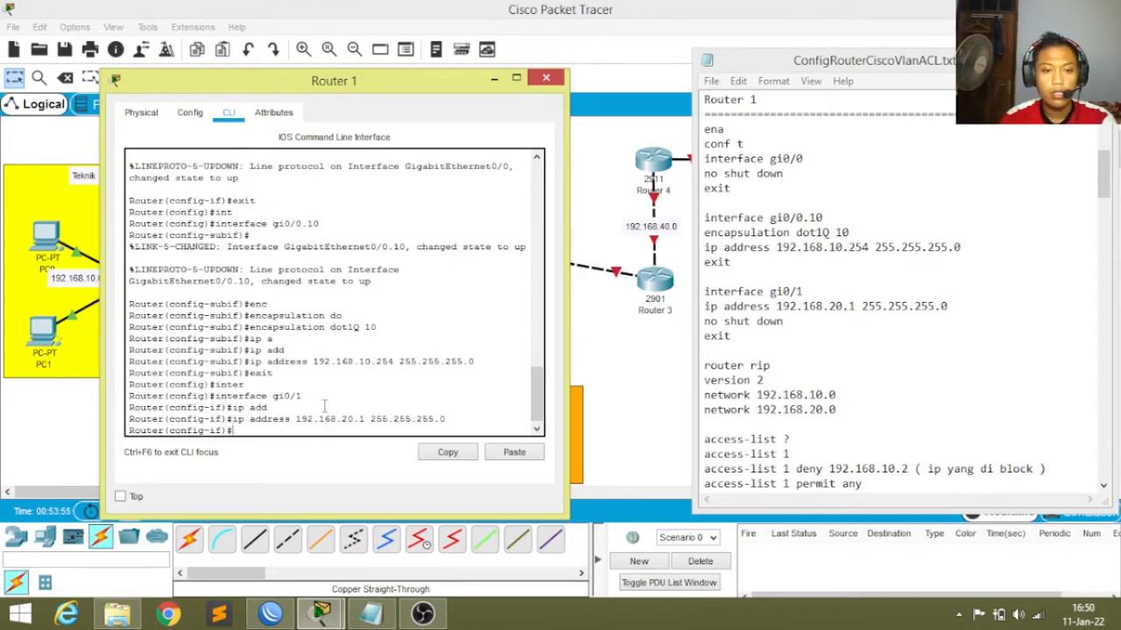
Enable interface gi0/1 with no shutdown and exit the interface configuration.
{"action": "type", "text": "no shu"}
{"action": "key", "text": "Tab"}
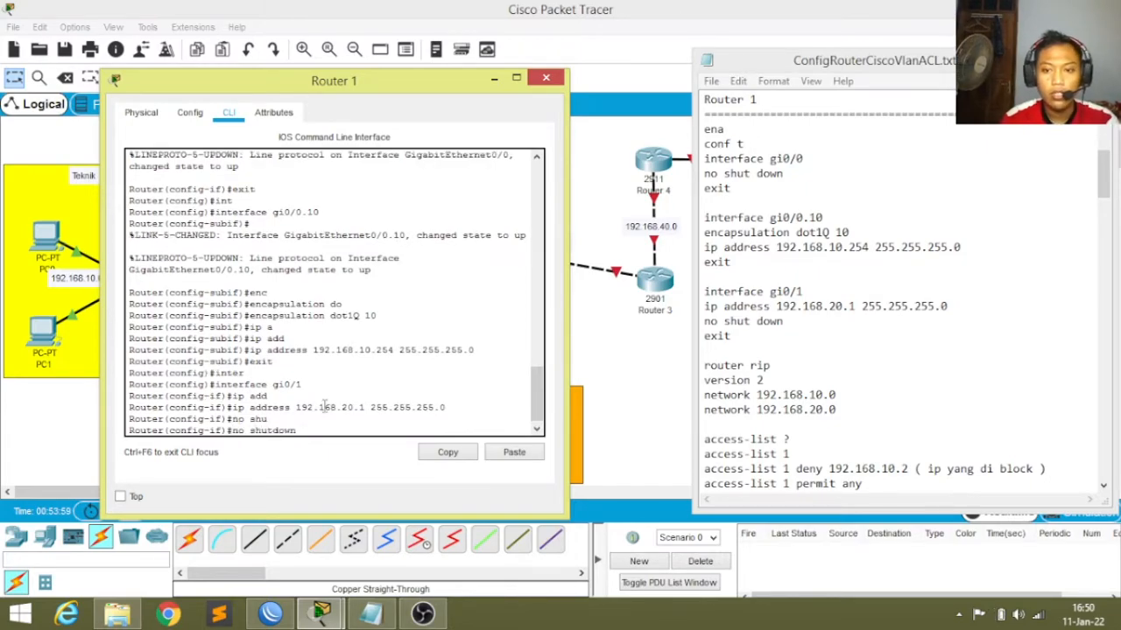
{"action": "key", "text": "Return"}
{"action": "key", "text": "Return"}
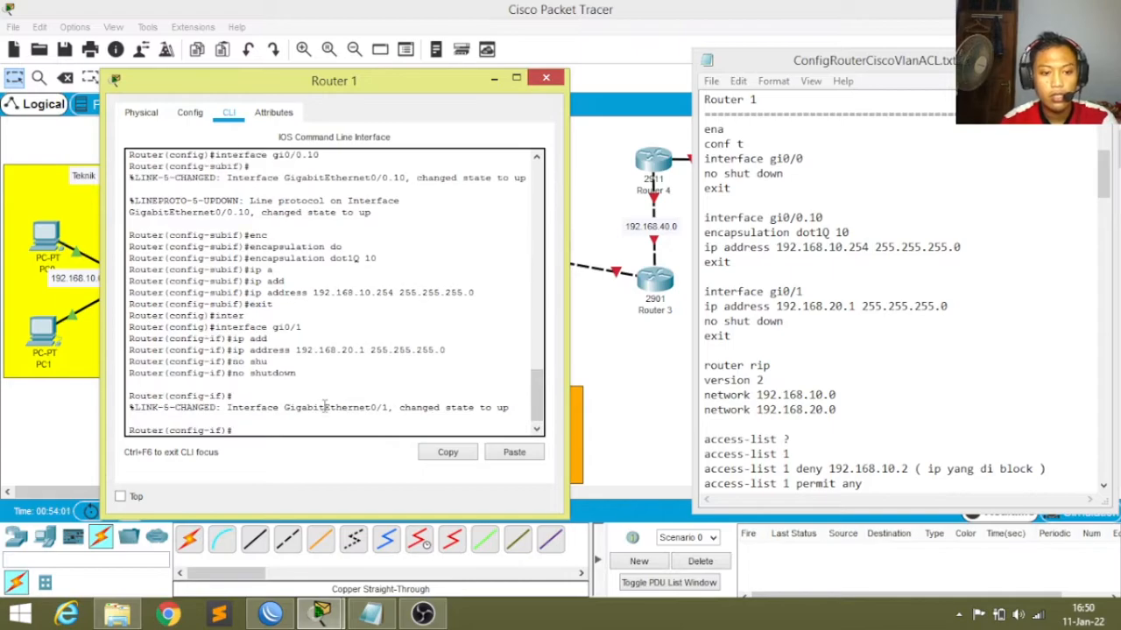
{"action": "type", "text": "exit"}
{"action": "key", "text": "Return"}
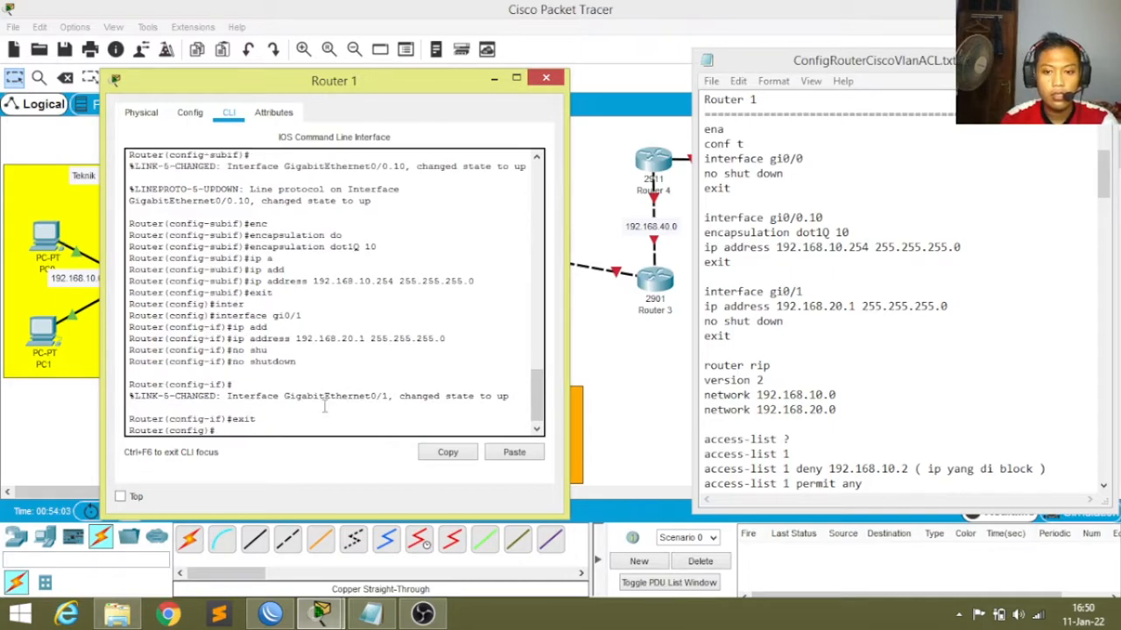
Move the Router 1 window aside to view the network topology around Router 1, and return it beside the notes.
{"action": "left_click_drag", "start_coordinate": [382, 87], "coordinate": [759, 122]}
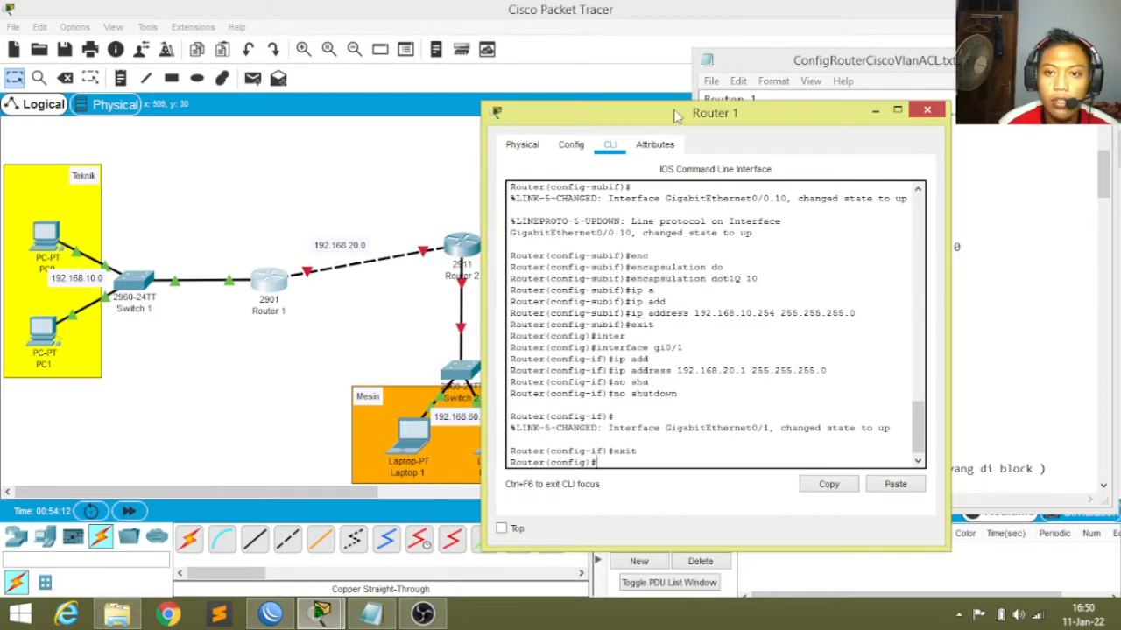
{"action": "left_click_drag", "start_coordinate": [674, 118], "coordinate": [302, 83]}
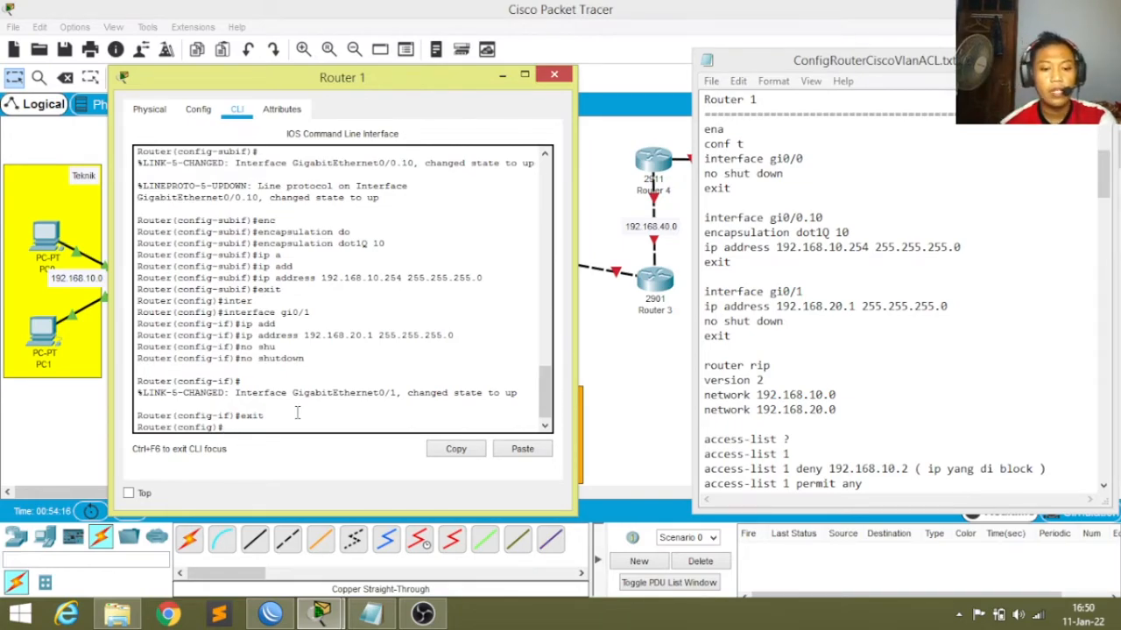
Start RIP routing on Router 1 with router rip and set it to version 2.
{"action": "type", "text": "outer"}
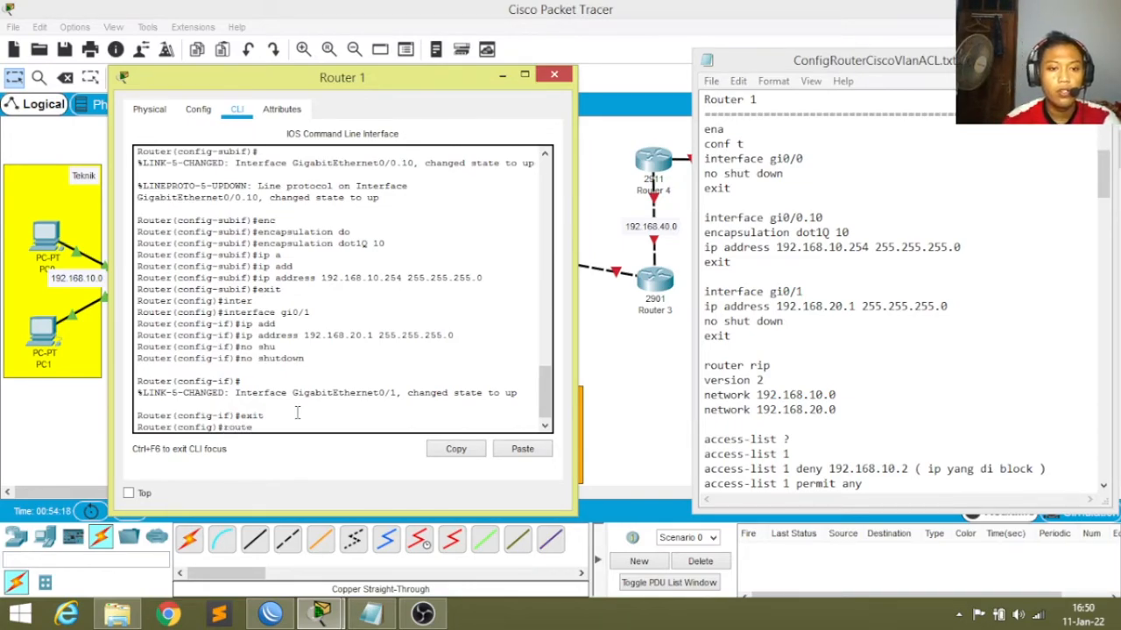
{"action": "key", "text": "Tab"}
{"action": "type", "text": "r"}
{"action": "key", "text": "Tab"}
{"action": "key", "text": "Return"}
{"action": "type", "text": "version 2"}
{"action": "key", "text": "Tab"}
{"action": "type", "text": "2"}
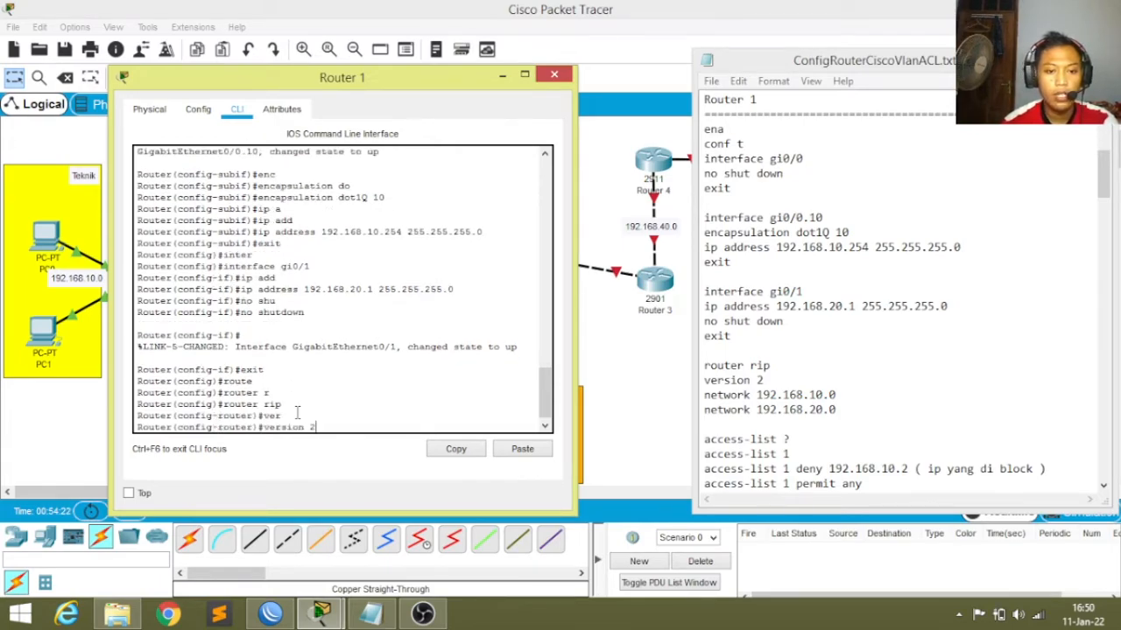
{"action": "key", "text": "Return"}
Add network 192.168.10.0 to Router 1's RIP configuration.
{"action": "type", "text": "net"}
{"action": "key", "text": "Tab"}
{"action": "type", "text": "1"}
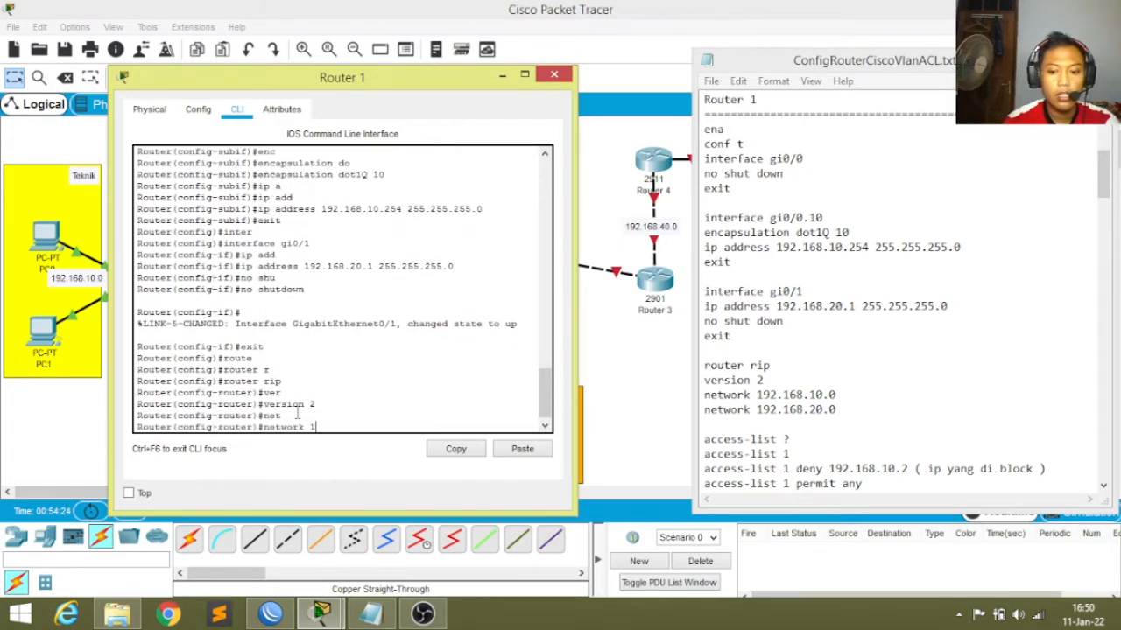
{"action": "type", "text": "92.168.10.0"}
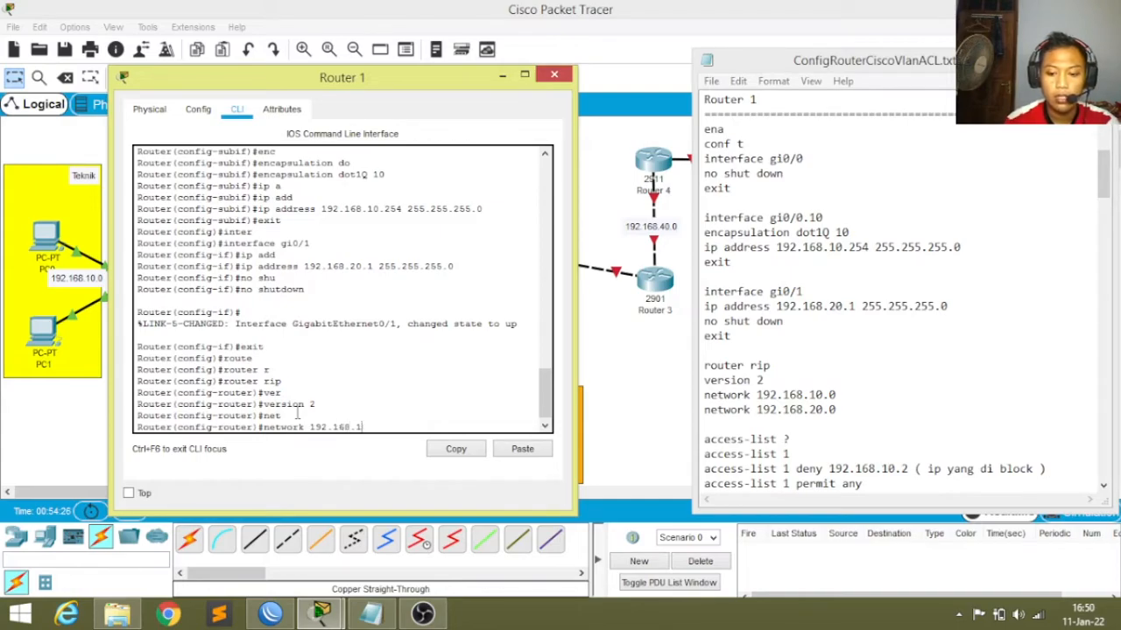
{"action": "key", "text": "Return"}
Add network 192.168.20.0 to Router 1's RIP configuration and exit the router configuration mode.
{"action": "key", "text": "Up"}
{"action": "key", "text": "Left"}
{"action": "key", "text": "Left"}
{"action": "key", "text": "Left"}
{"action": "key", "text": "BackSpace"}
{"action": "type", "text": "2"}
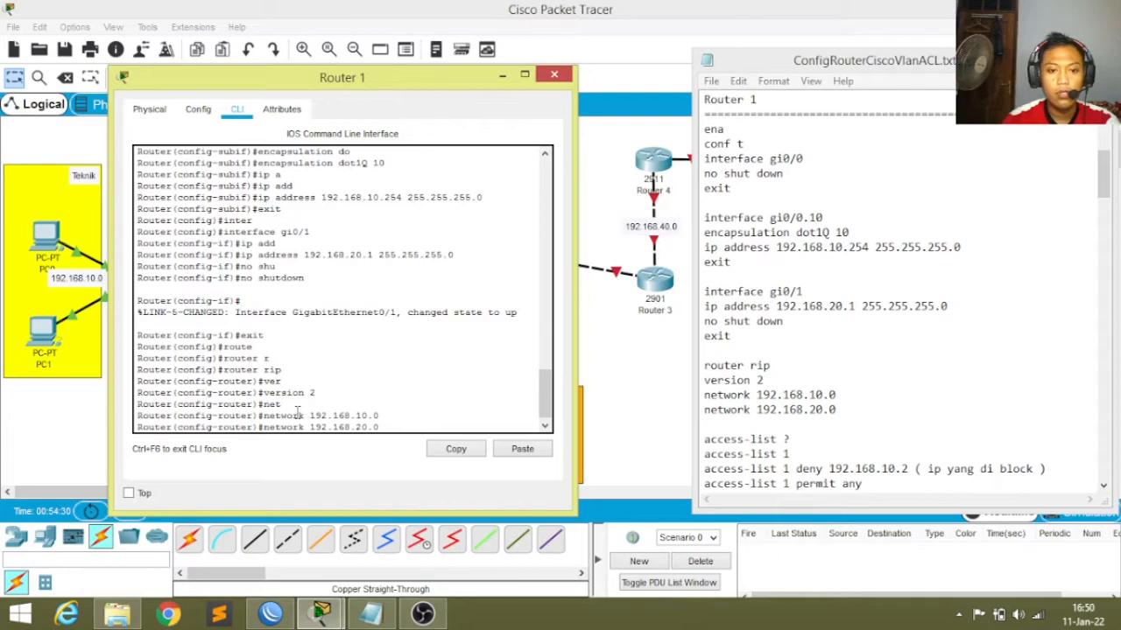
{"action": "key", "text": "Return"}
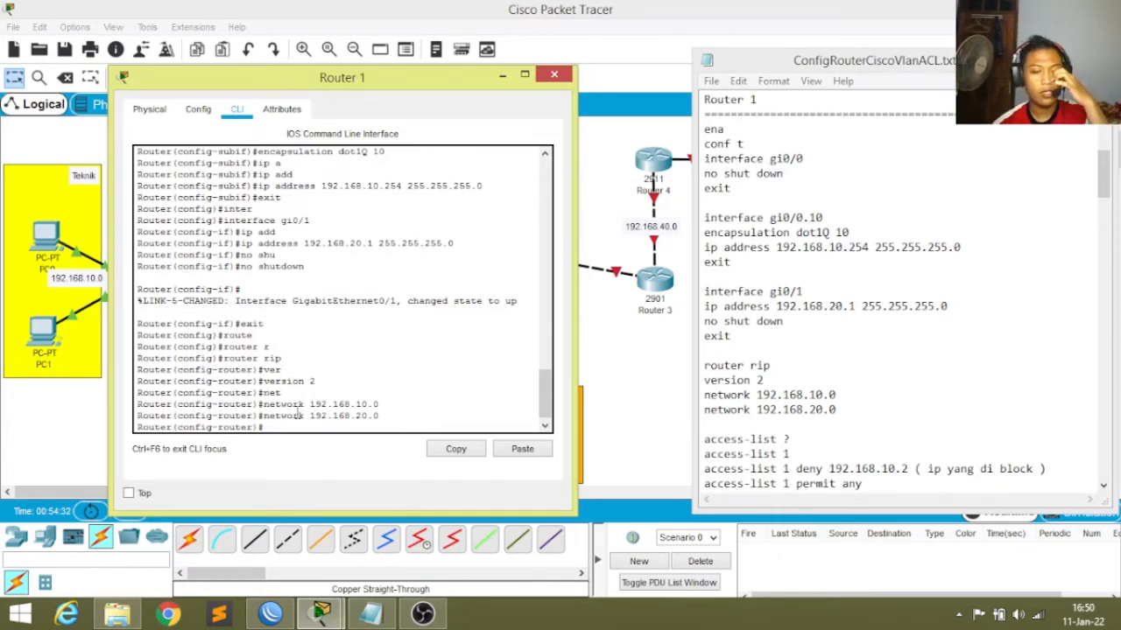
{"action": "type", "text": "exit"}
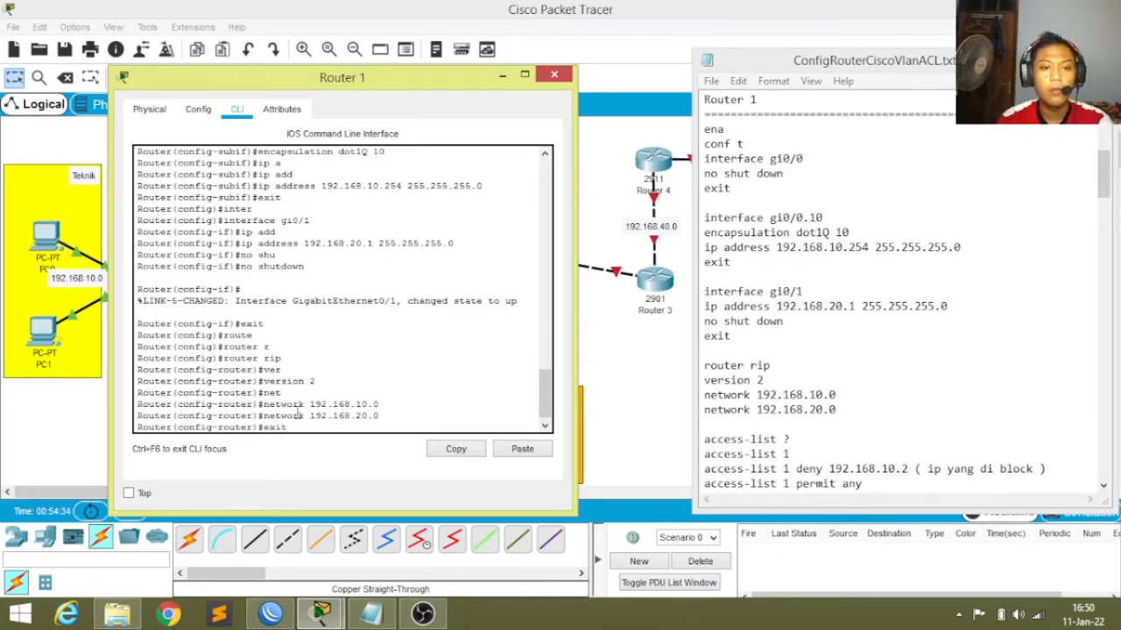
{"action": "key", "text": "Return"}
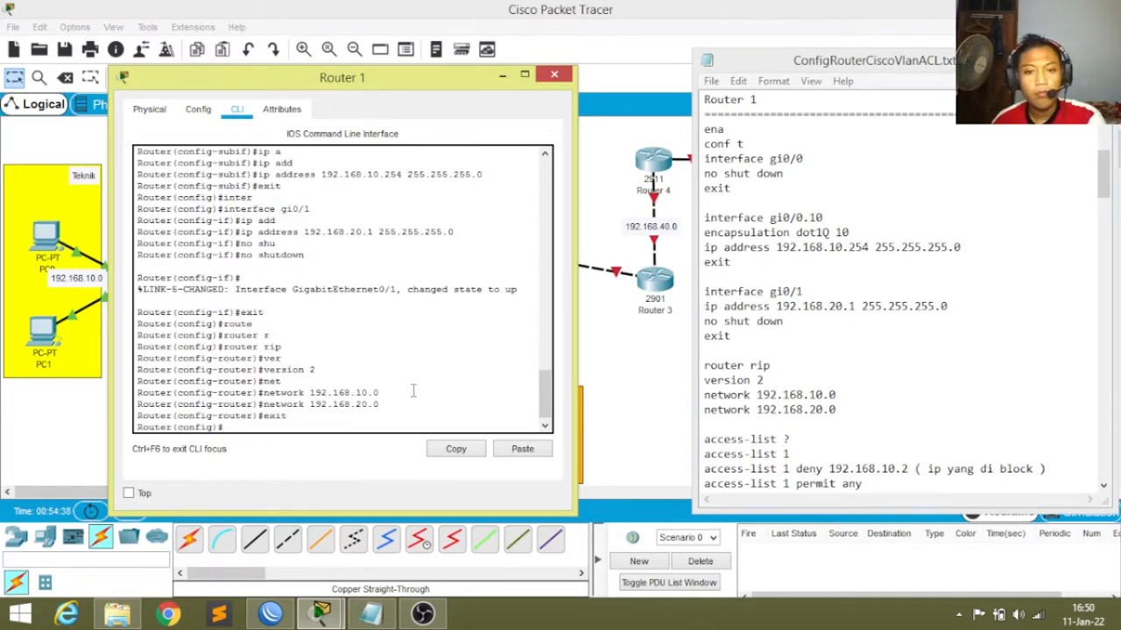
Bring up the Router 2 section of the notes, close Router 1, and open Router 2's CLI beside the notes.
{"action": "left_click_drag", "start_coordinate": [1103, 176], "coordinate": [1103, 200]}
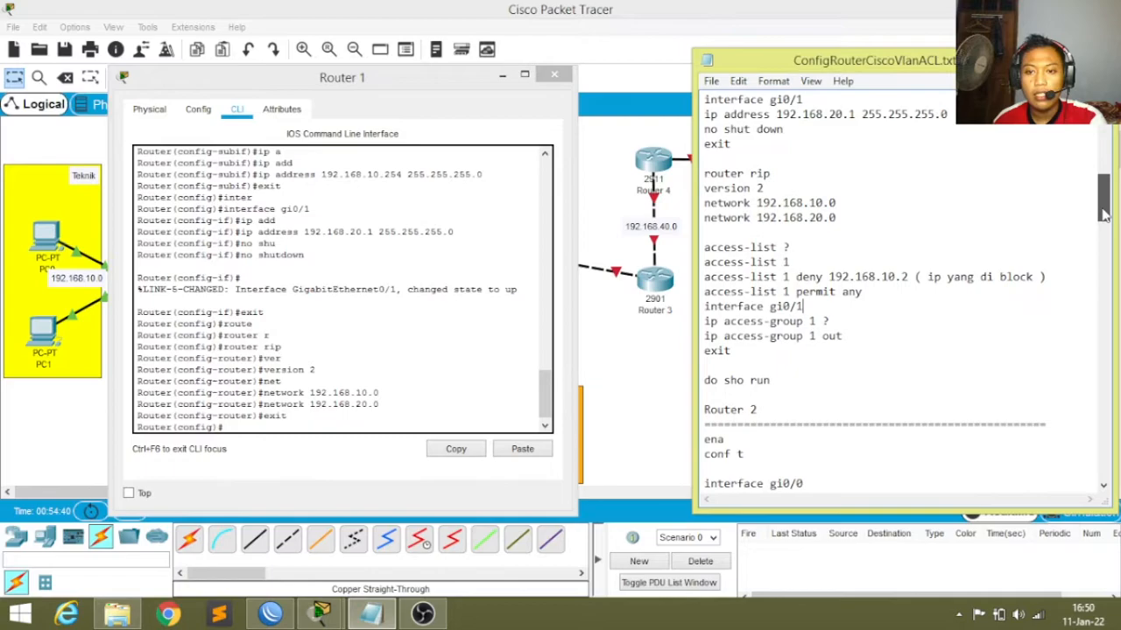
{"action": "left_click_drag", "start_coordinate": [703, 247], "coordinate": [766, 380]}
{"action": "left_click", "coordinate": [799, 351]}
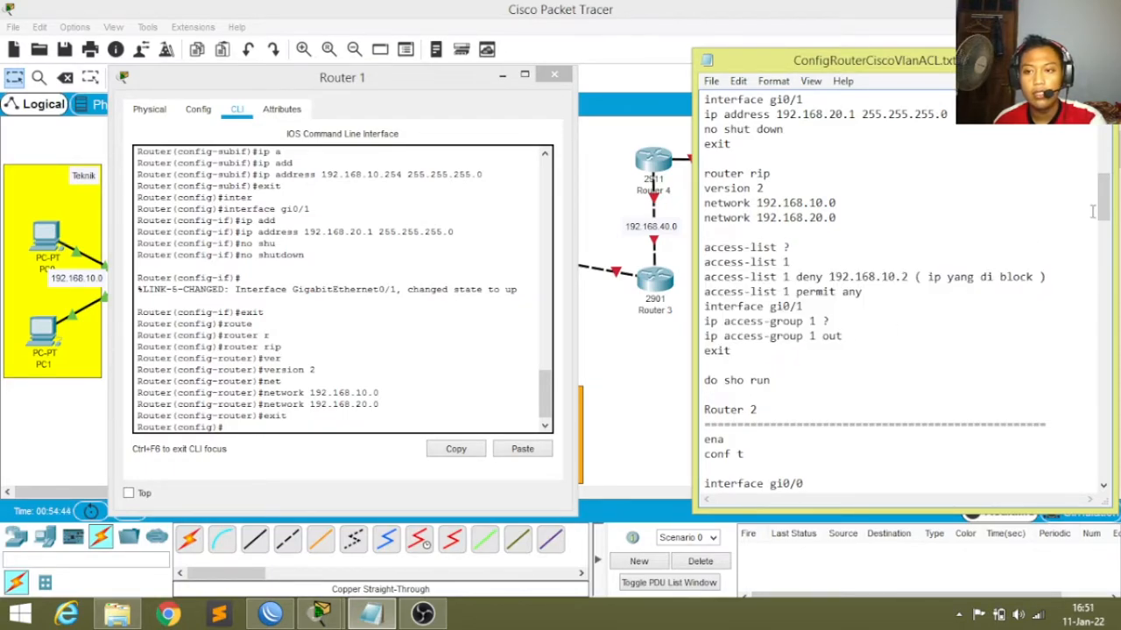
{"action": "left_click_drag", "start_coordinate": [1107, 210], "coordinate": [1107, 246]}
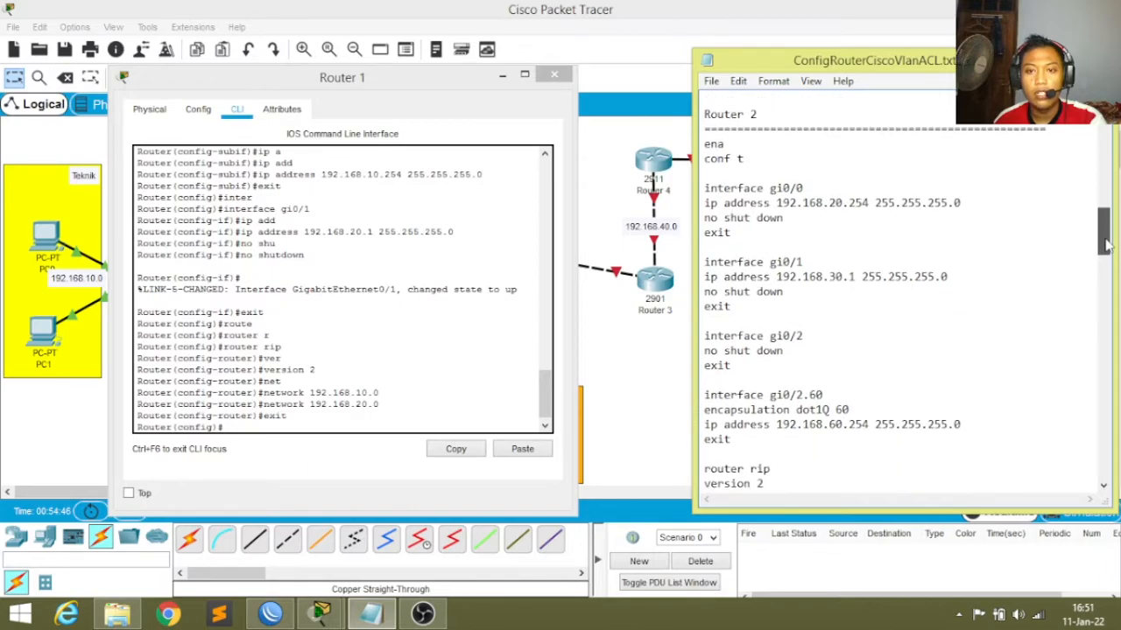
{"action": "left_click", "coordinate": [554, 74]}
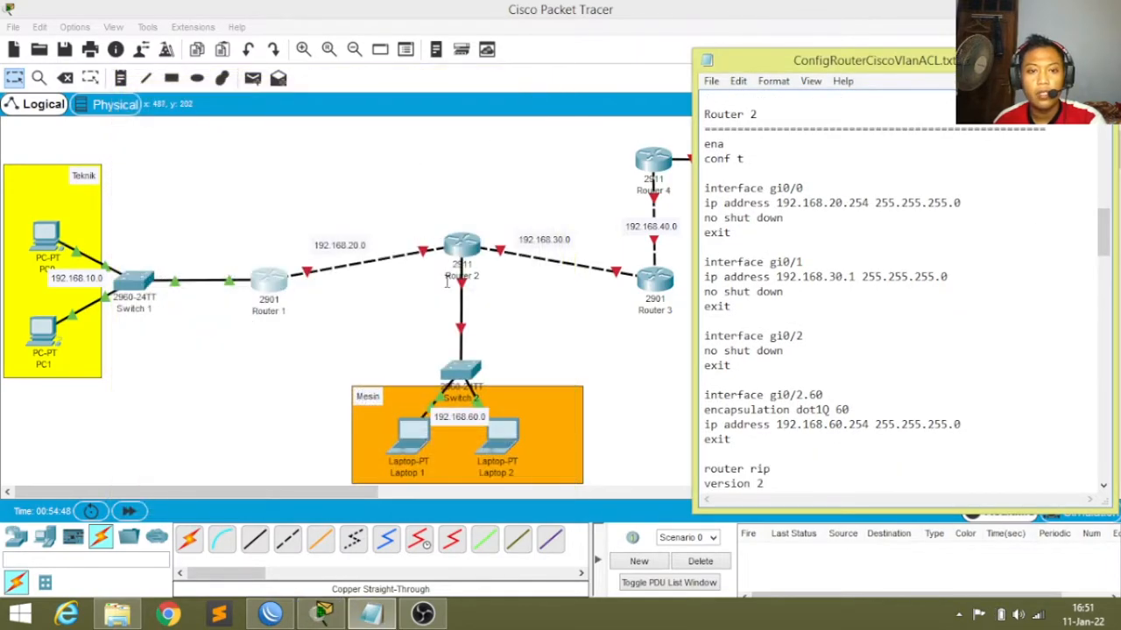
{"action": "left_click", "coordinate": [468, 245]}
{"action": "left_click_drag", "start_coordinate": [471, 95], "coordinate": [209, 97]}
{"action": "left_click", "coordinate": [197, 112]}
{"action": "left_click", "coordinate": [371, 613]}
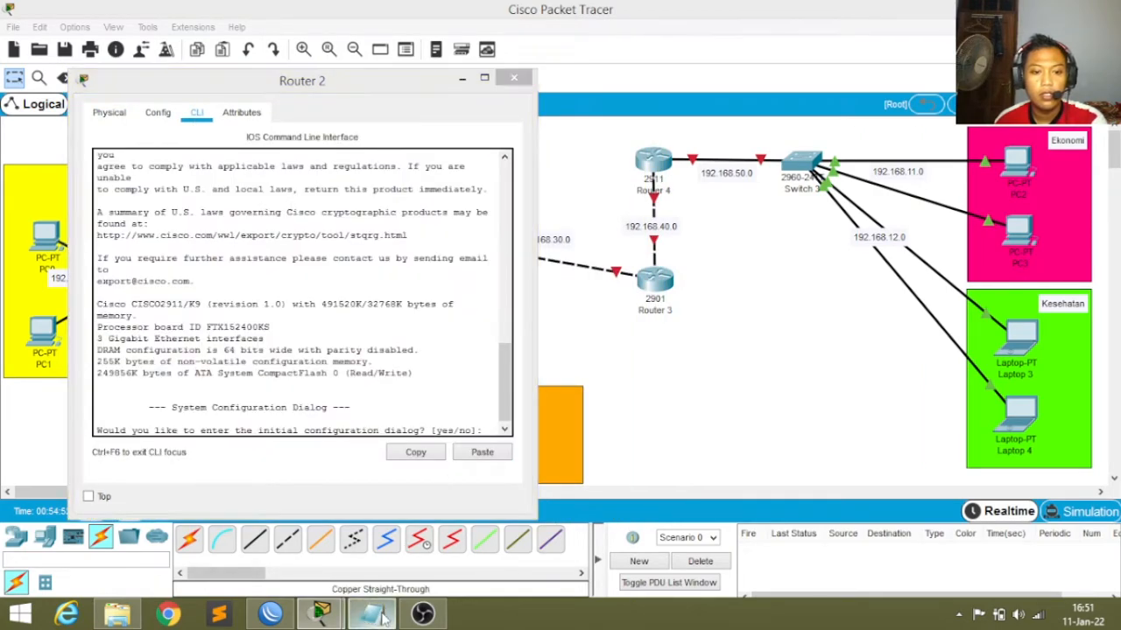
Decline Router 2's initial configuration dialog with no, and enter global configuration mode with ena and conf t.
{"action": "left_click", "coordinate": [484, 429]}
{"action": "type", "text": "n"}
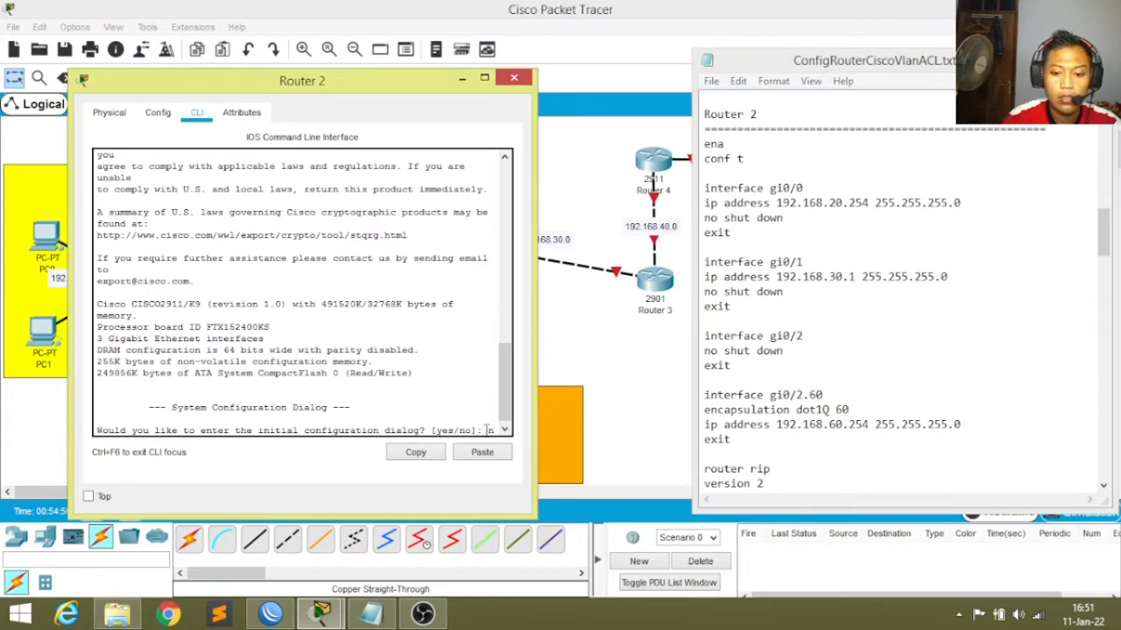
{"action": "type", "text": "o"}
{"action": "key", "text": "Return"}
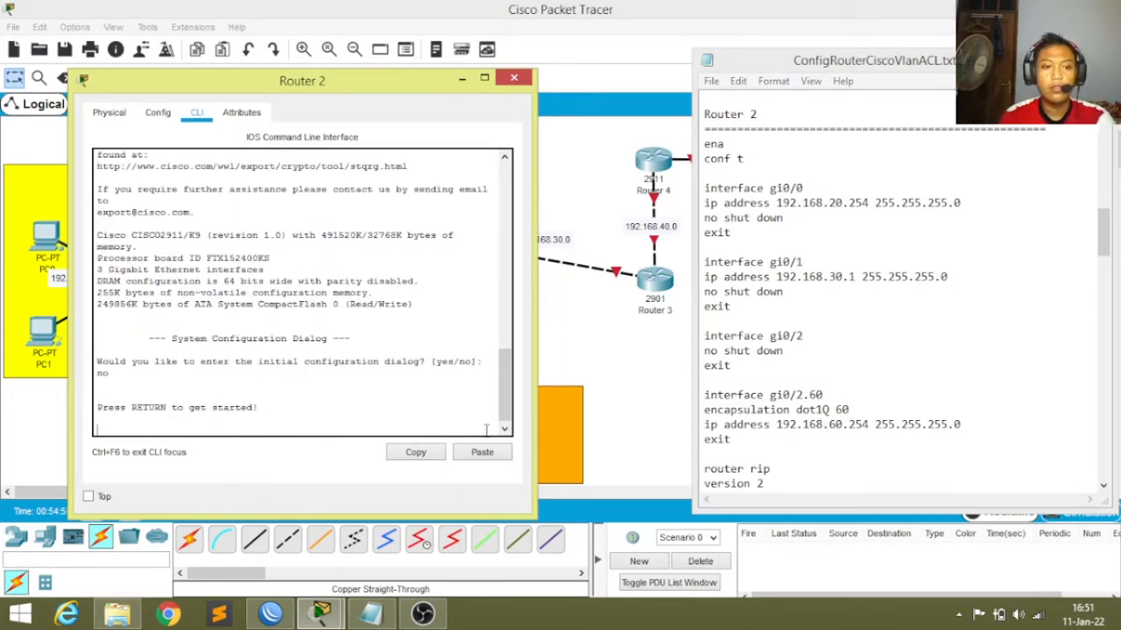
{"action": "key", "text": "Return"}
{"action": "type", "text": "ena"}
{"action": "key", "text": "Return"}
{"action": "type", "text": "conf t"}
{"action": "key", "text": "Return"}
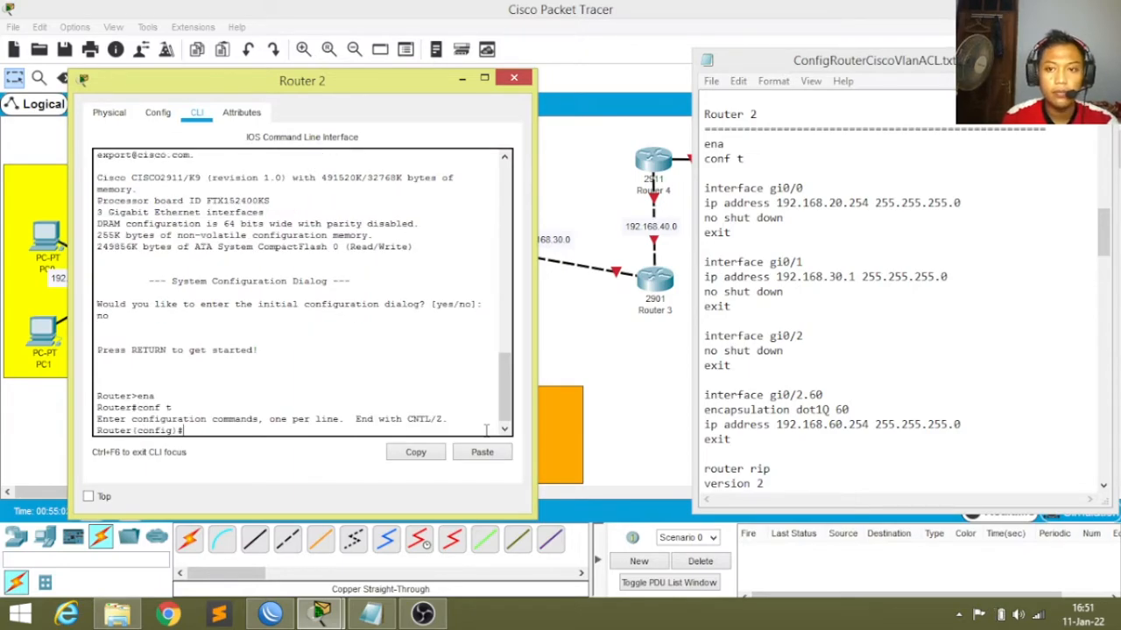
Assign IP address 192.168.20.254 with mask 255.255.255.0 to interface gi0/0 on Router 2.
{"action": "type", "text": "in"}
{"action": "type", "text": "t"}
{"action": "key", "text": "Tab"}
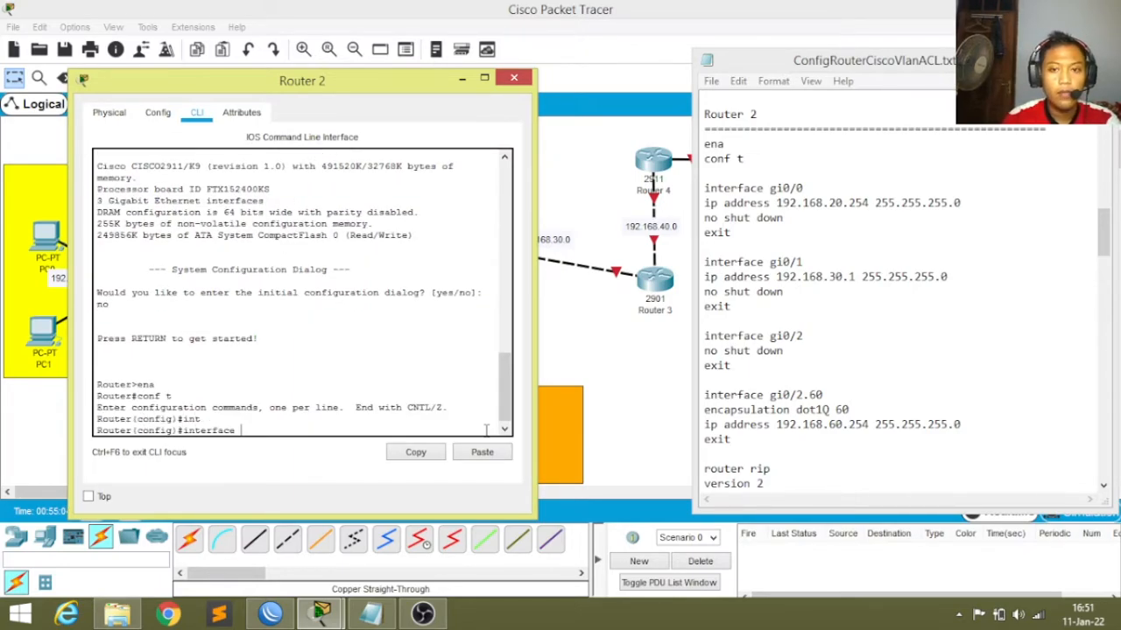
{"action": "type", "text": "gi0/0"}
{"action": "key", "text": "Return"}
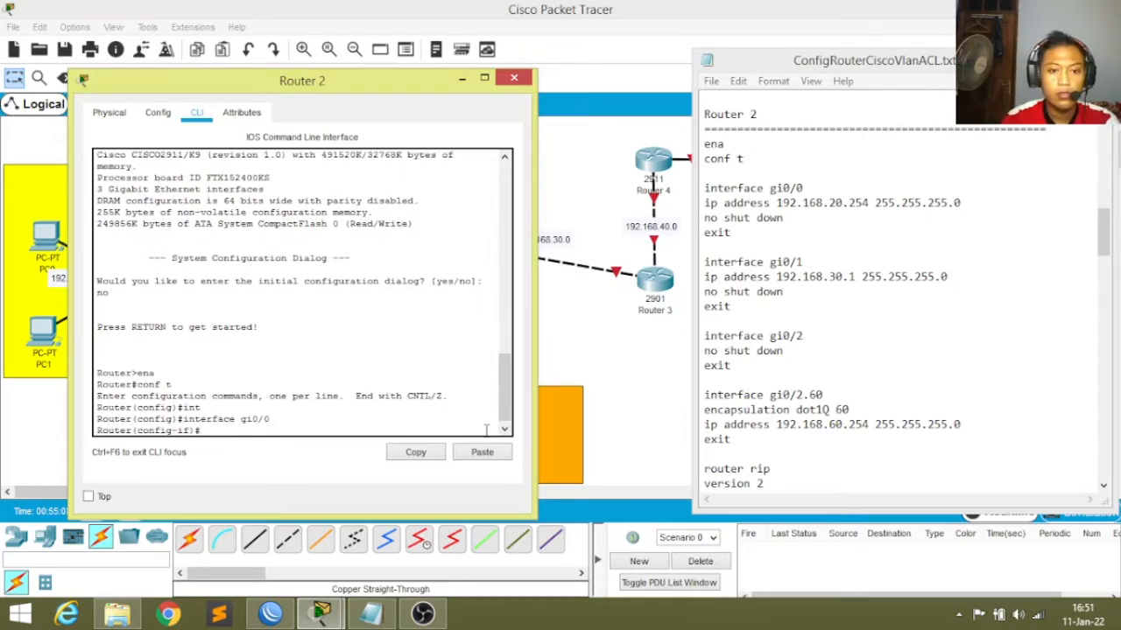
{"action": "type", "text": "ip a"}
{"action": "key", "text": "Tab"}
{"action": "type", "text": "dd"}
{"action": "key", "text": "Tab"}
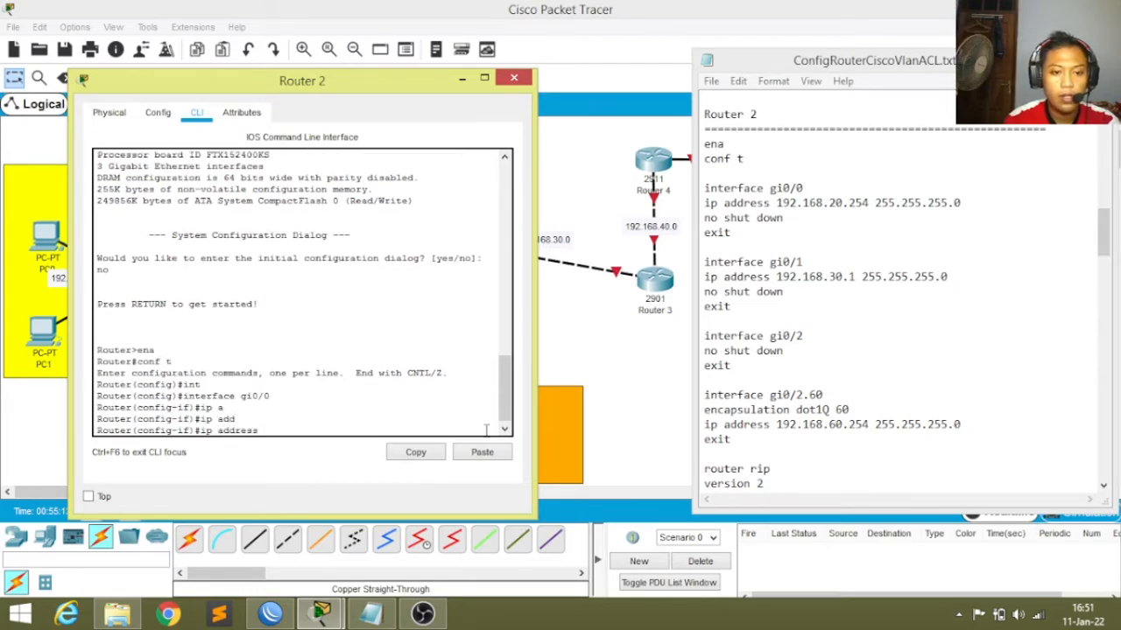
{"action": "type", "text": "192.16"}
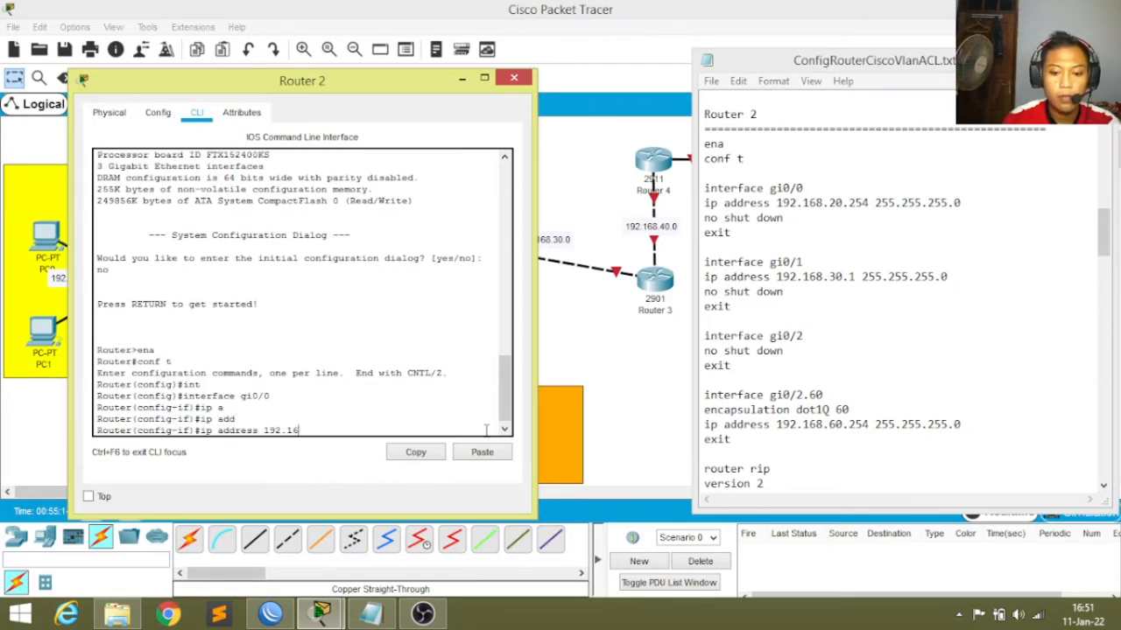
{"action": "type", "text": "8.20.2"}
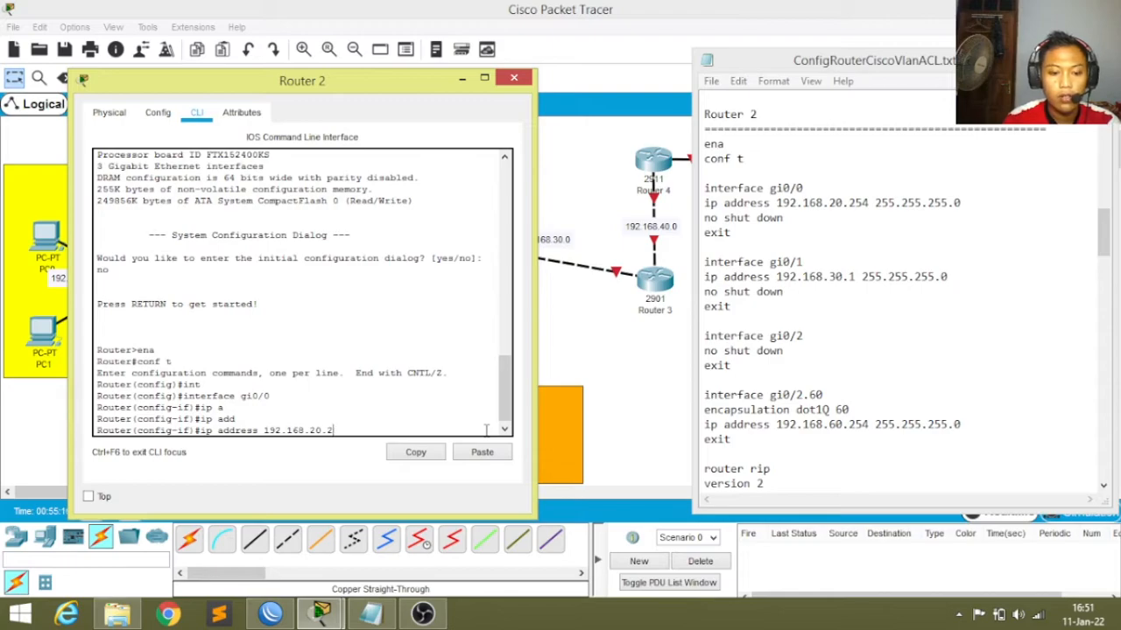
{"action": "type", "text": "54 255.255.255."}
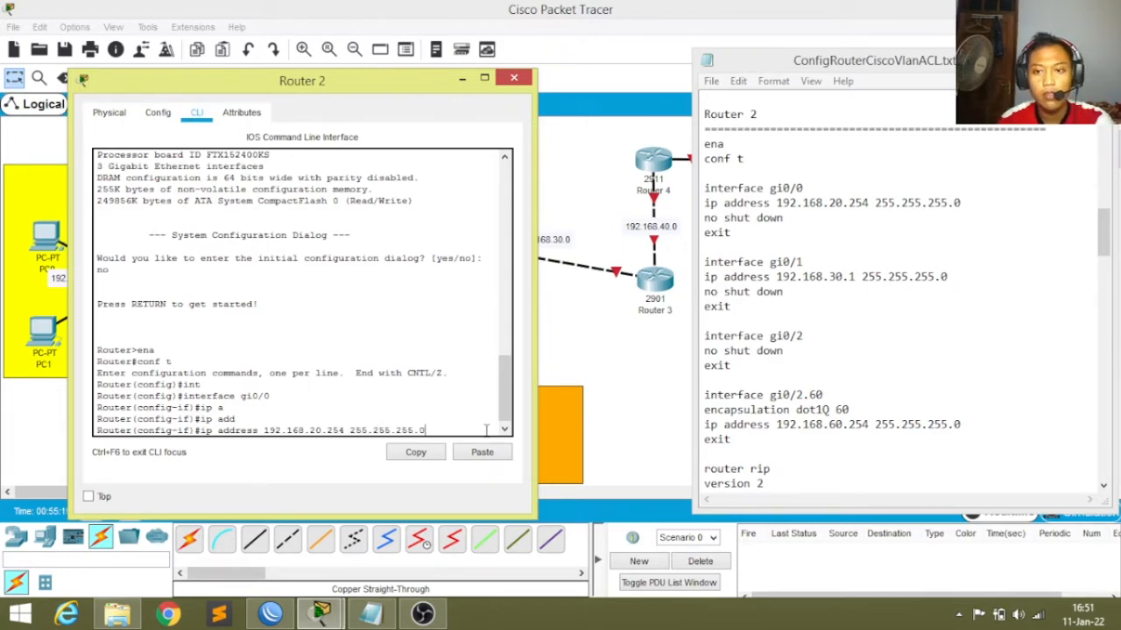
{"action": "type", "text": "0"}
{"action": "key", "text": "Return"}
Enable Router 2's interface gi0/0 with no shutdown and exit the interface configuration.
{"action": "type", "text": "no shu"}
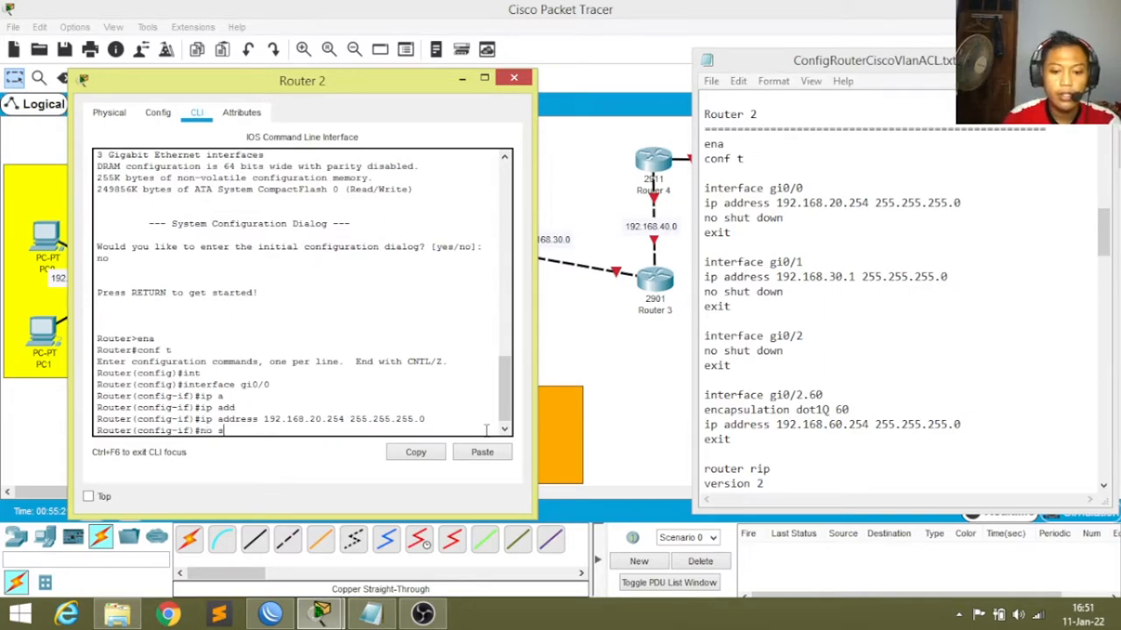
{"action": "key", "text": "Tab"}
{"action": "type", "text": "down"}
{"action": "key", "text": "Return"}
{"action": "key", "text": "Return"}
{"action": "type", "text": "exit"}
{"action": "key", "text": "Return"}
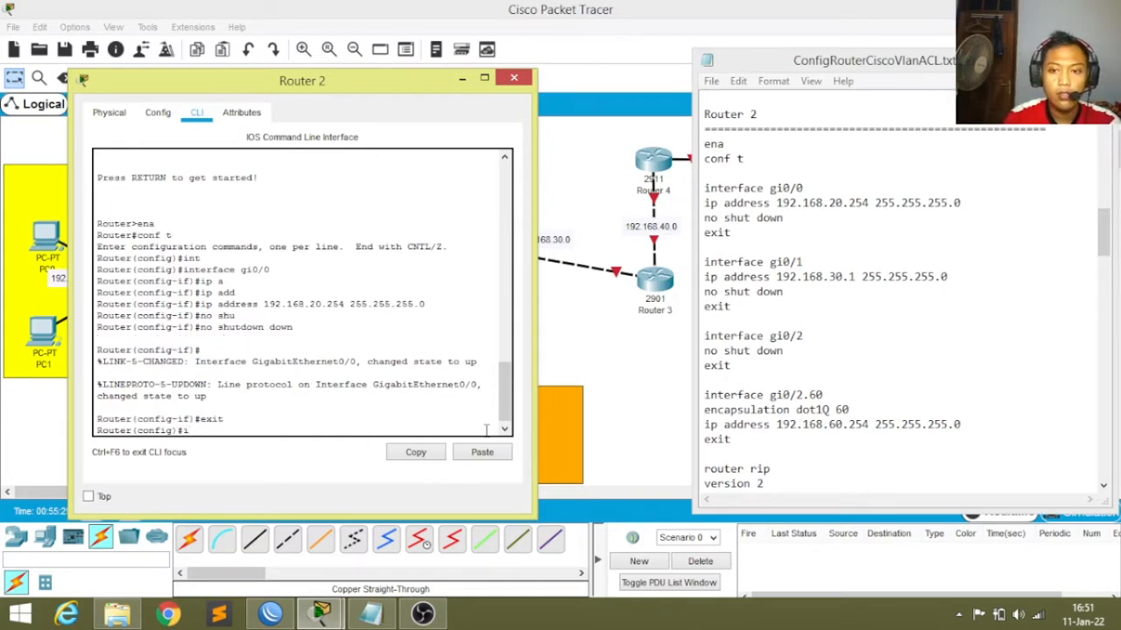
Assign IP address 192.168.30.1 with mask 255.255.255.0 to interface gi0/1 on Router 2.
{"action": "type", "text": "i"}
{"action": "type", "text": "nte"}
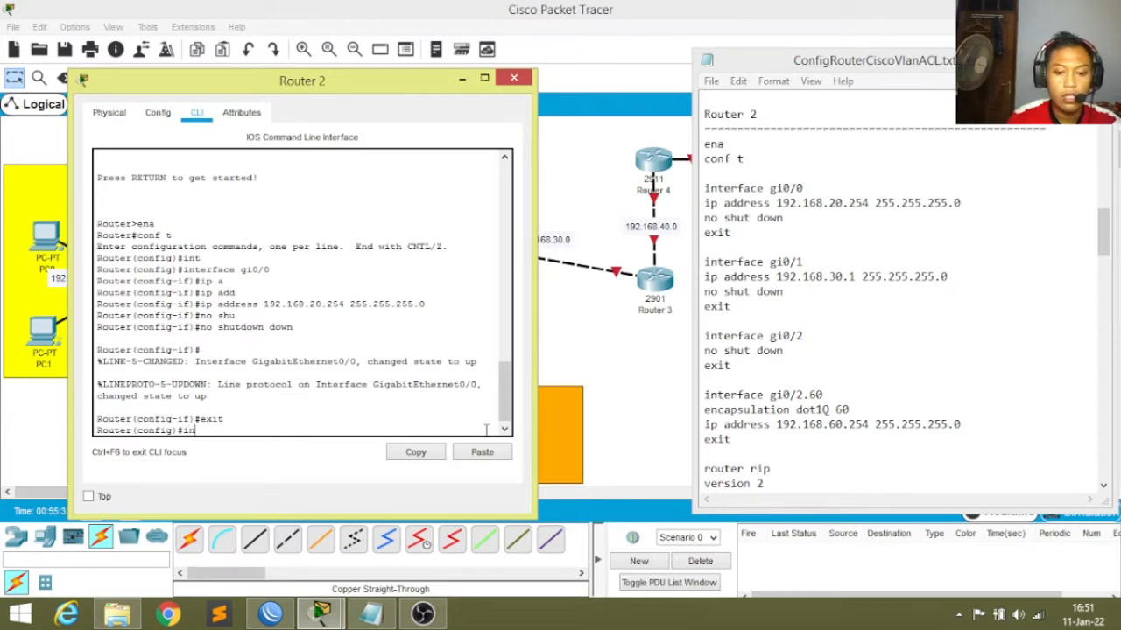
{"action": "key", "text": "Tab"}
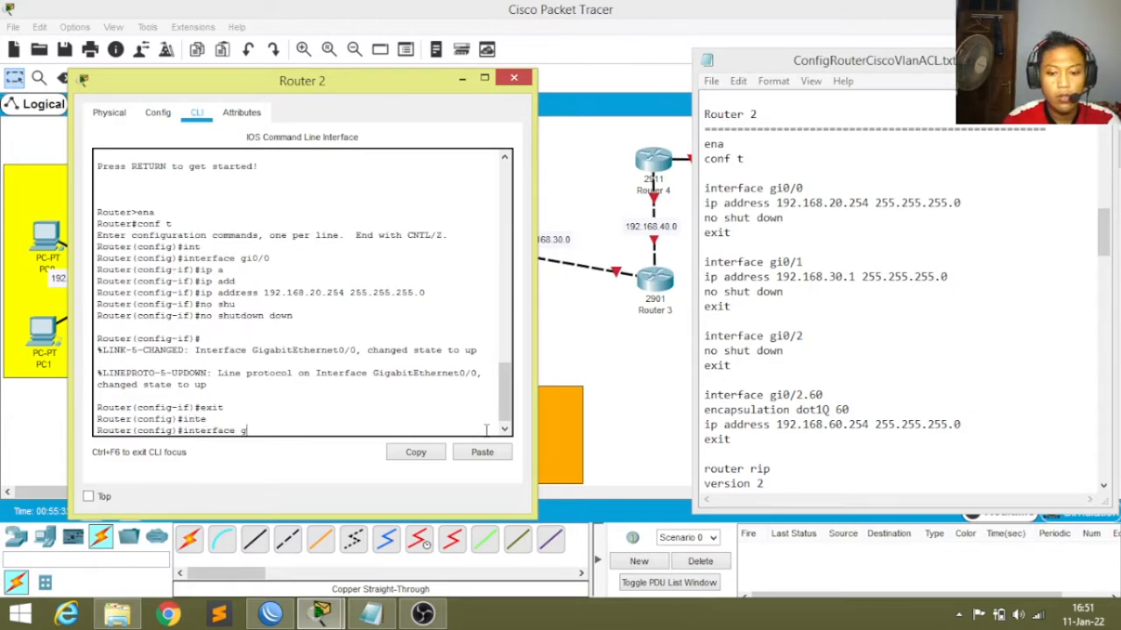
{"action": "type", "text": "gi0/1"}
{"action": "key", "text": "Return"}
{"action": "type", "text": "ip add"}
{"action": "key", "text": "Tab"}
{"action": "type", "text": "1"}
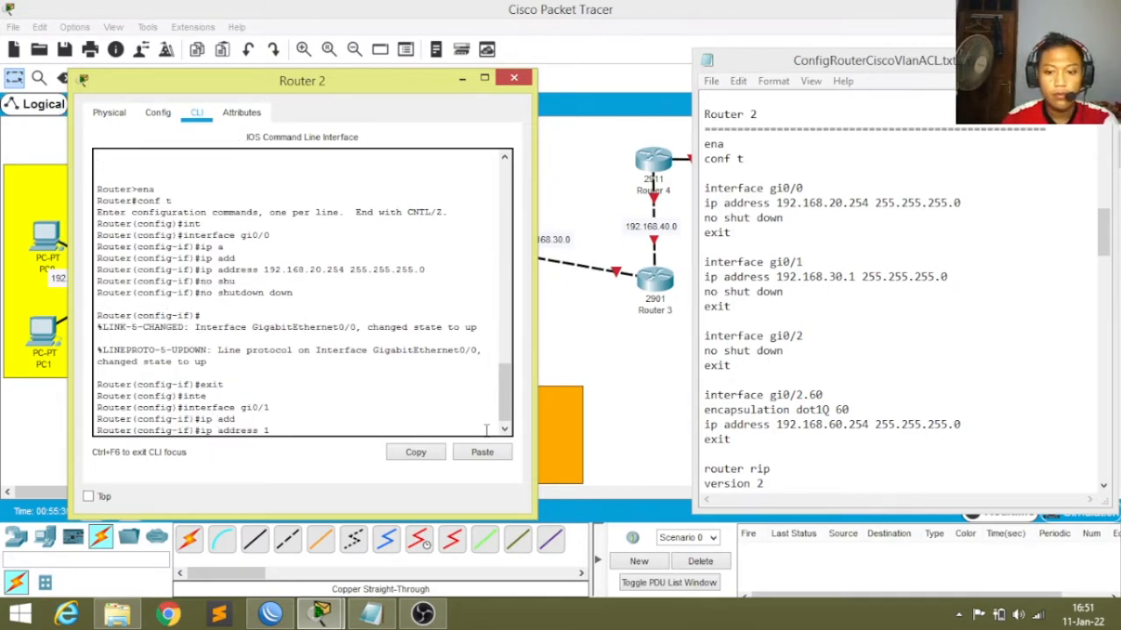
{"action": "type", "text": "92.168.30.1 255."}
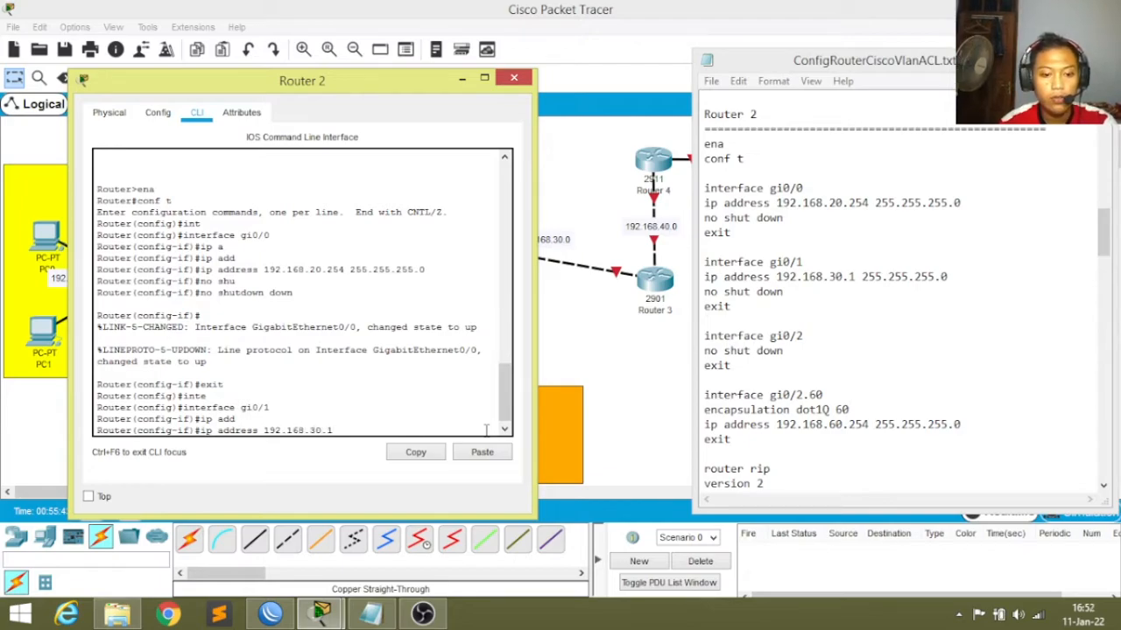
{"action": "type", "text": ".255.0"}
{"action": "key", "text": "Return"}
Enable Router 2's interface gi0/1 with no shut and exit the interface configuration.
{"action": "type", "text": "no shu"}
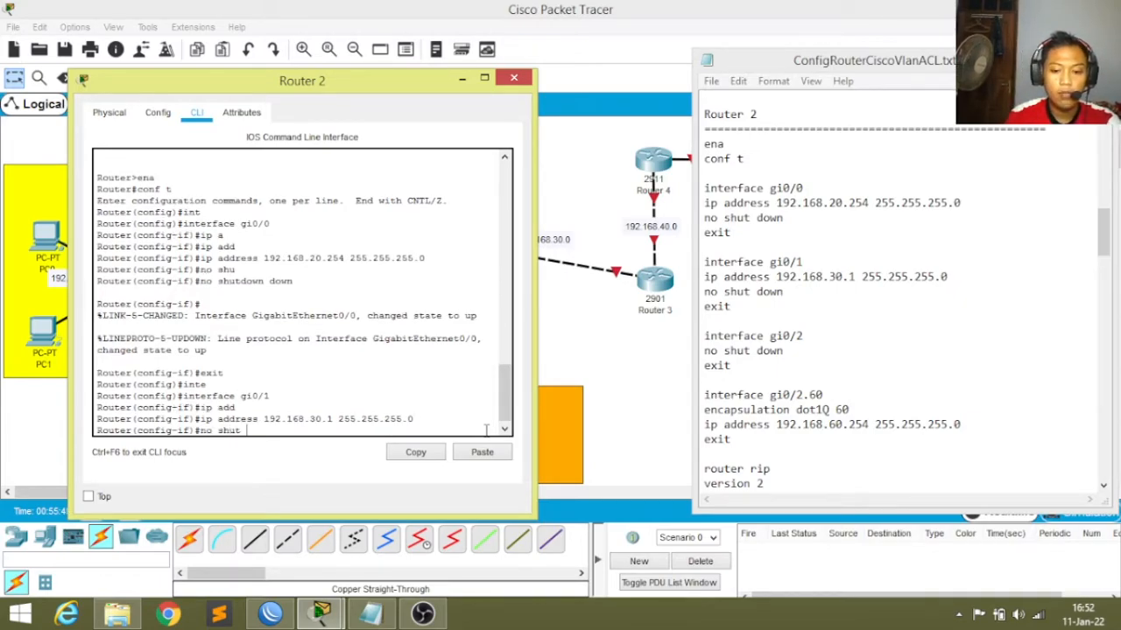
{"action": "type", "text": "t"}
{"action": "key", "text": "Return"}
{"action": "key", "text": "Return"}
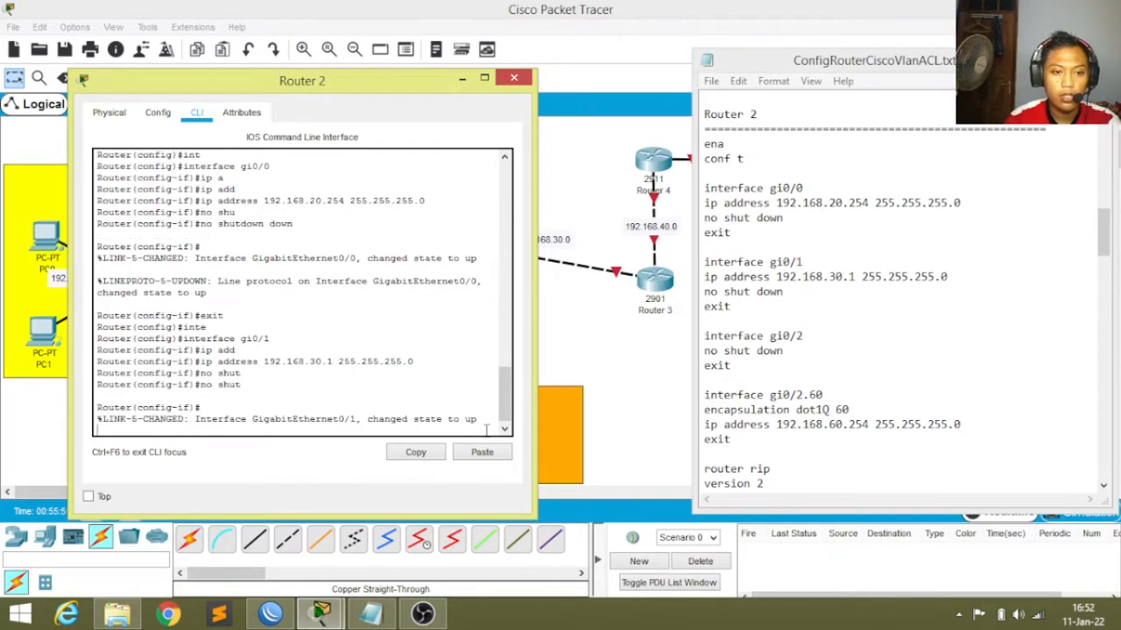
{"action": "type", "text": "exit"}
{"action": "key", "text": "Return"}
Enter interface configuration mode for gi0/2 on Router 2.
{"action": "type", "text": "in"}
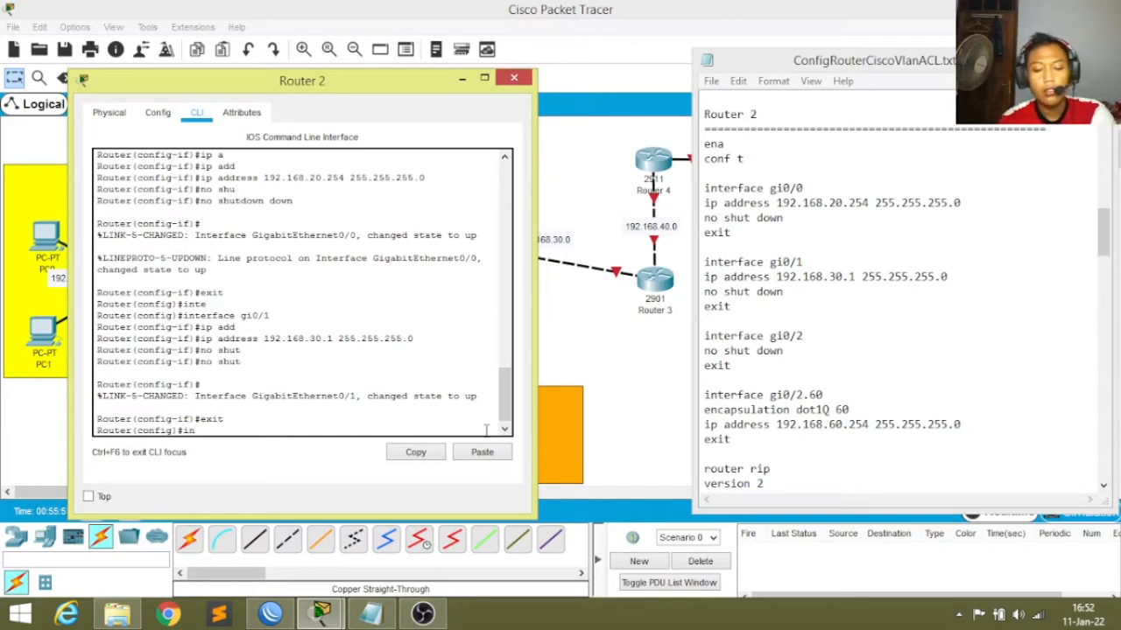
{"action": "type", "text": "ter"}
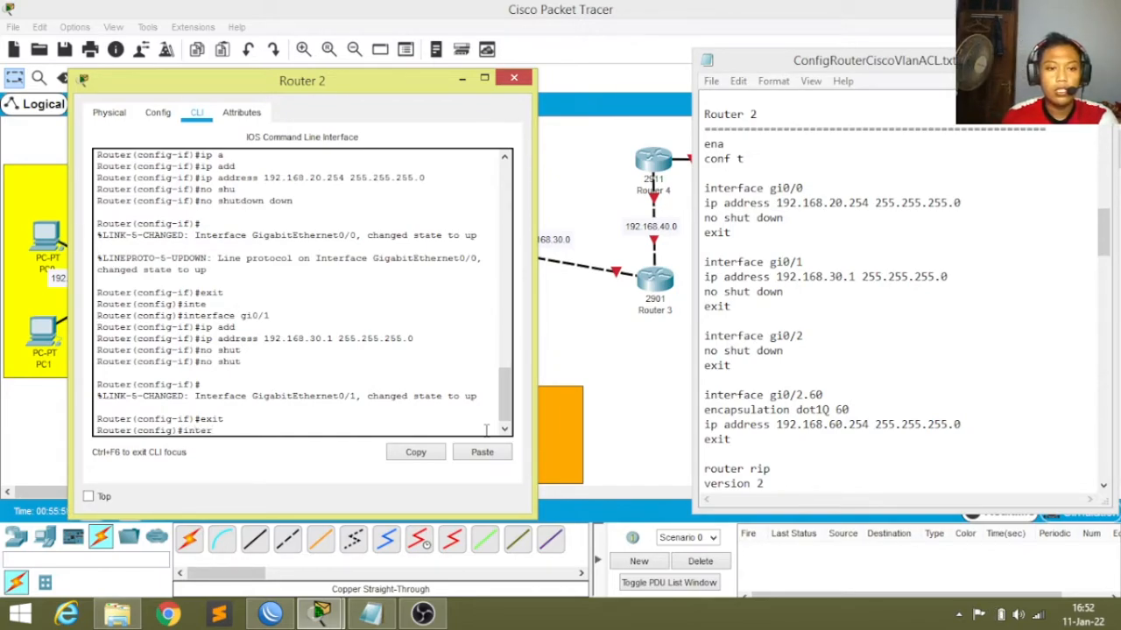
{"action": "key", "text": "Tab"}
{"action": "type", "text": "g"}
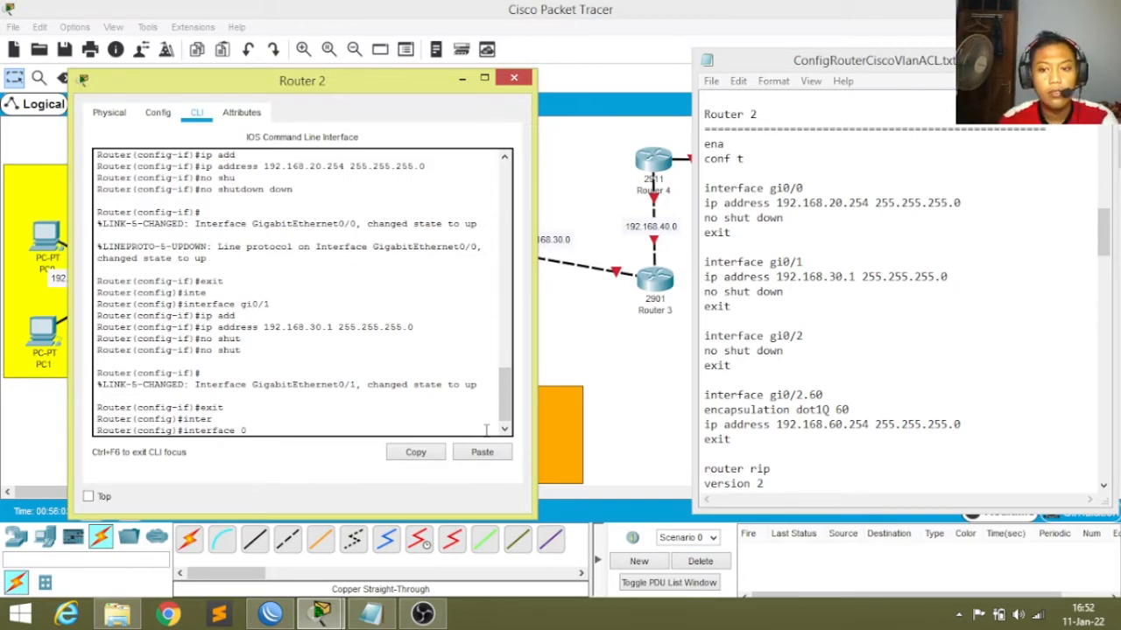
{"action": "type", "text": "/2"}
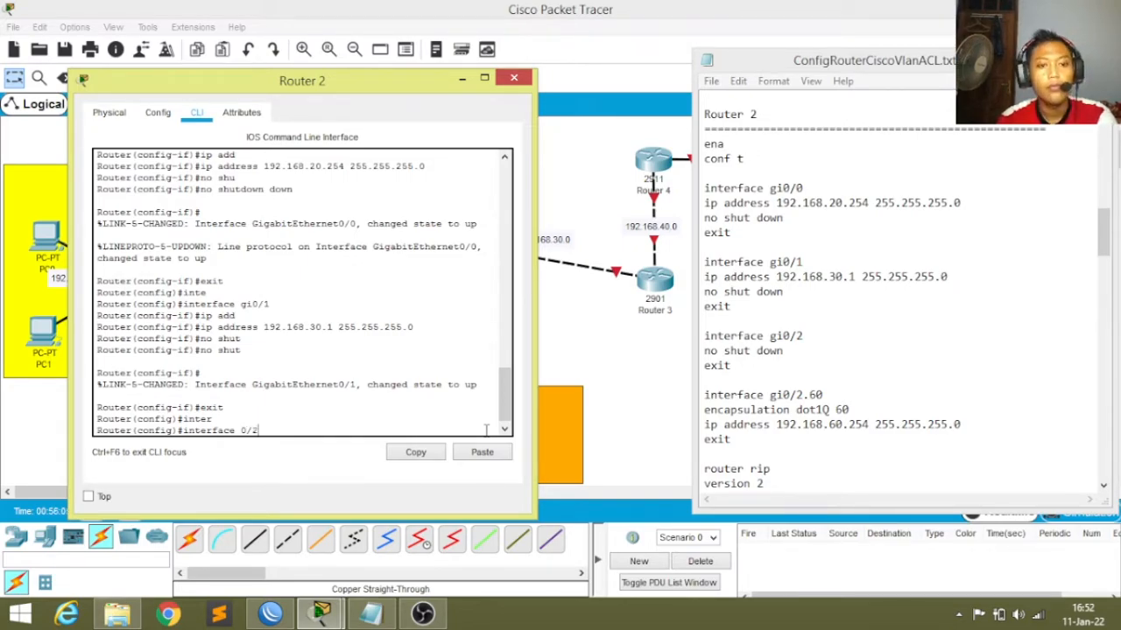
{"action": "key", "text": "BackSpace"}
{"action": "key", "text": "BackSpace"}
{"action": "type", "text": "gi"}
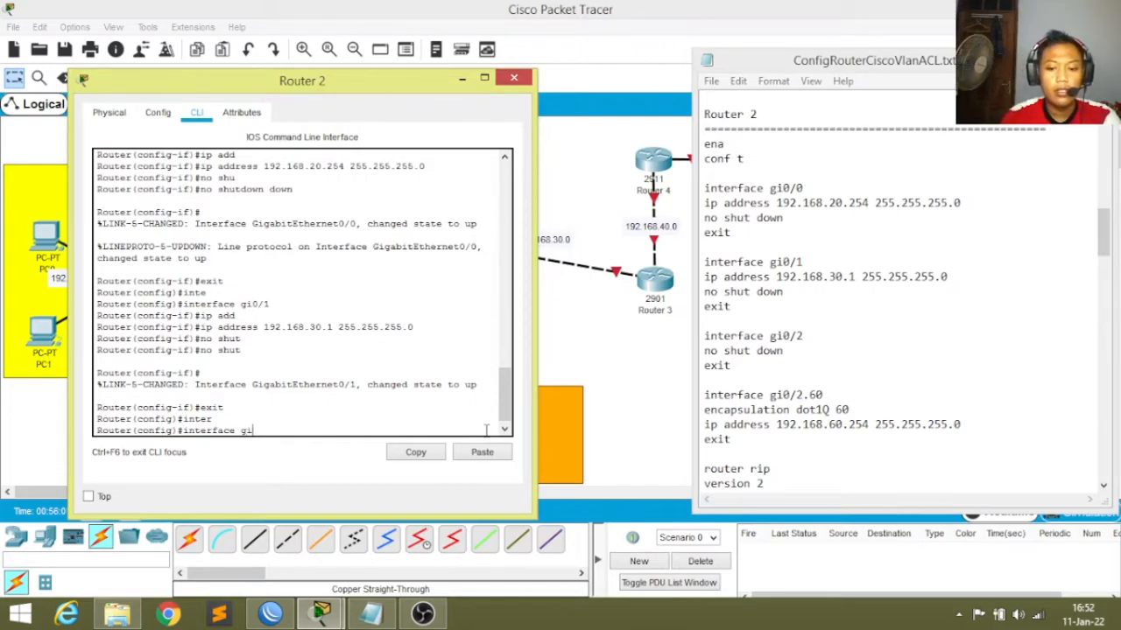
{"action": "type", "text": "0"}
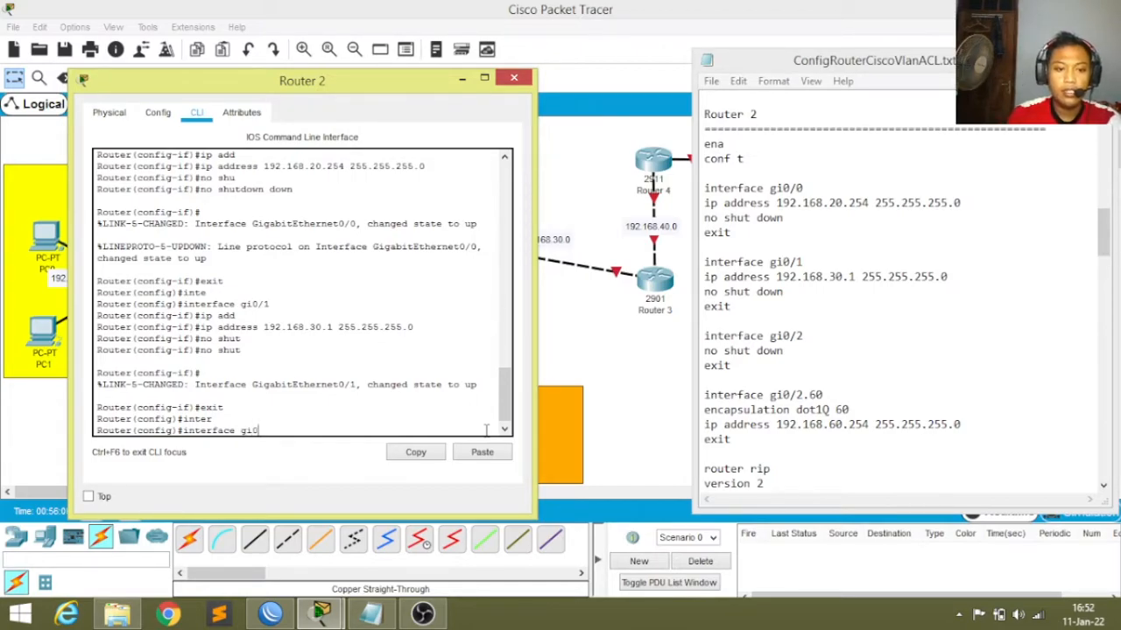
{"action": "type", "text": "/2"}
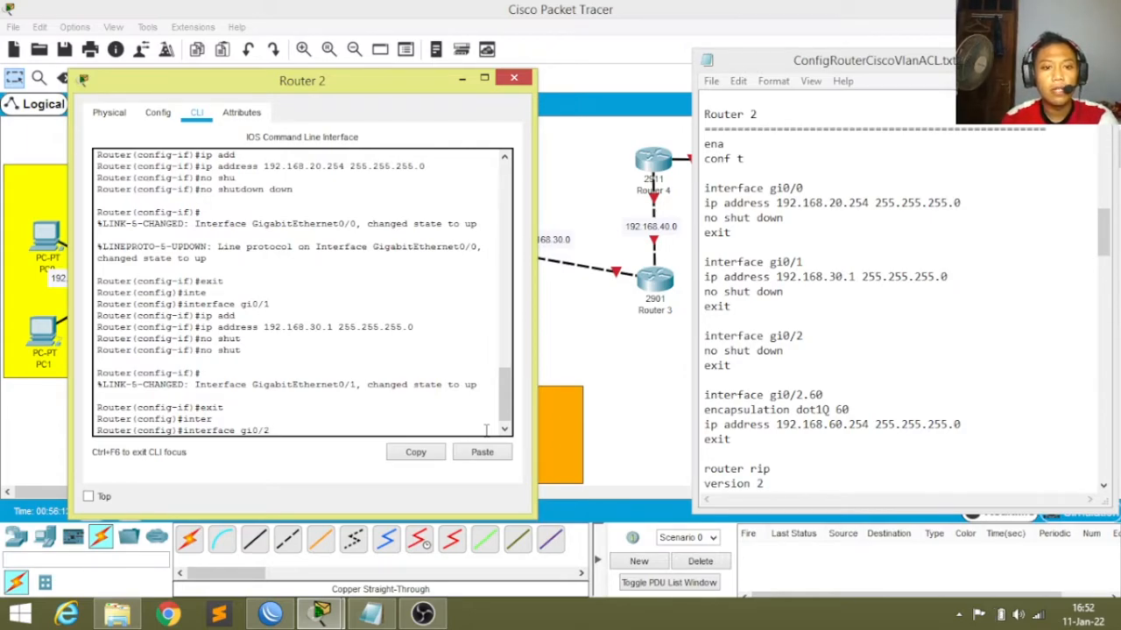
{"action": "key", "text": "Return"}
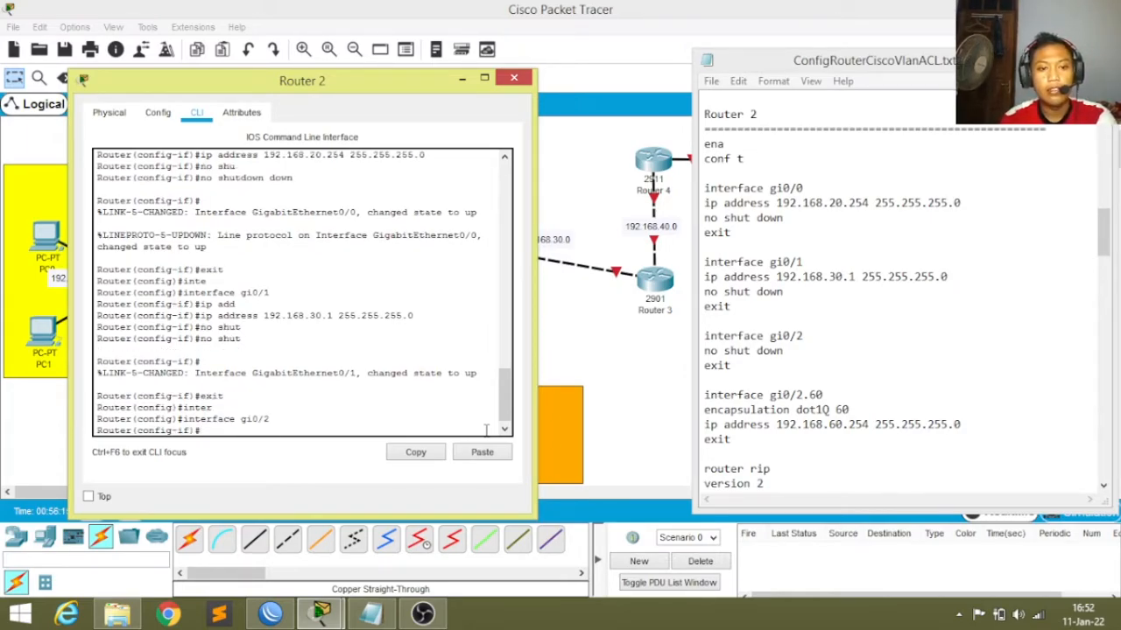
Enable Router 2's interface gi0/2 with no shutdown and exit the interface configuration.
{"action": "type", "text": "no s"}
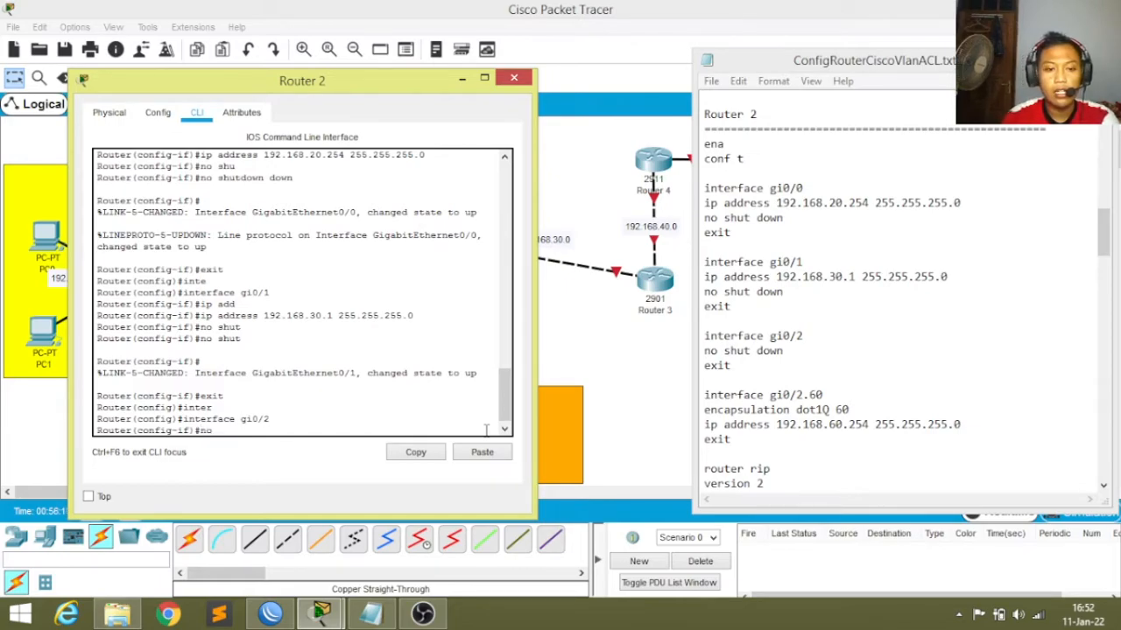
{"action": "key", "text": "Tab"}
{"action": "type", "text": "h"}
{"action": "key", "text": "Tab"}
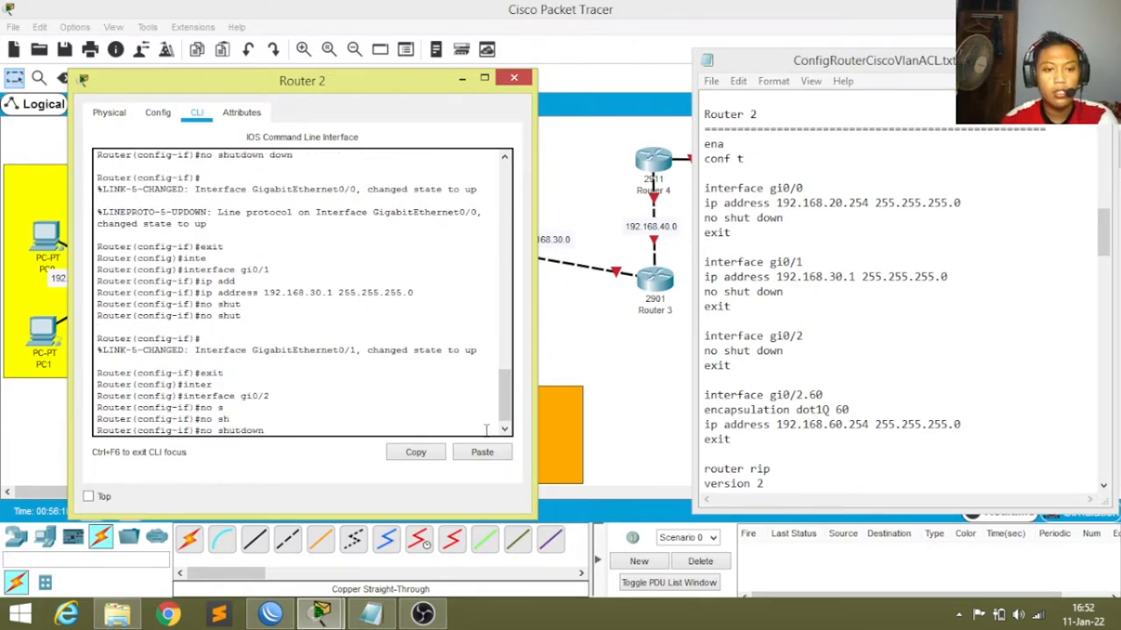
{"action": "key", "text": "Return"}
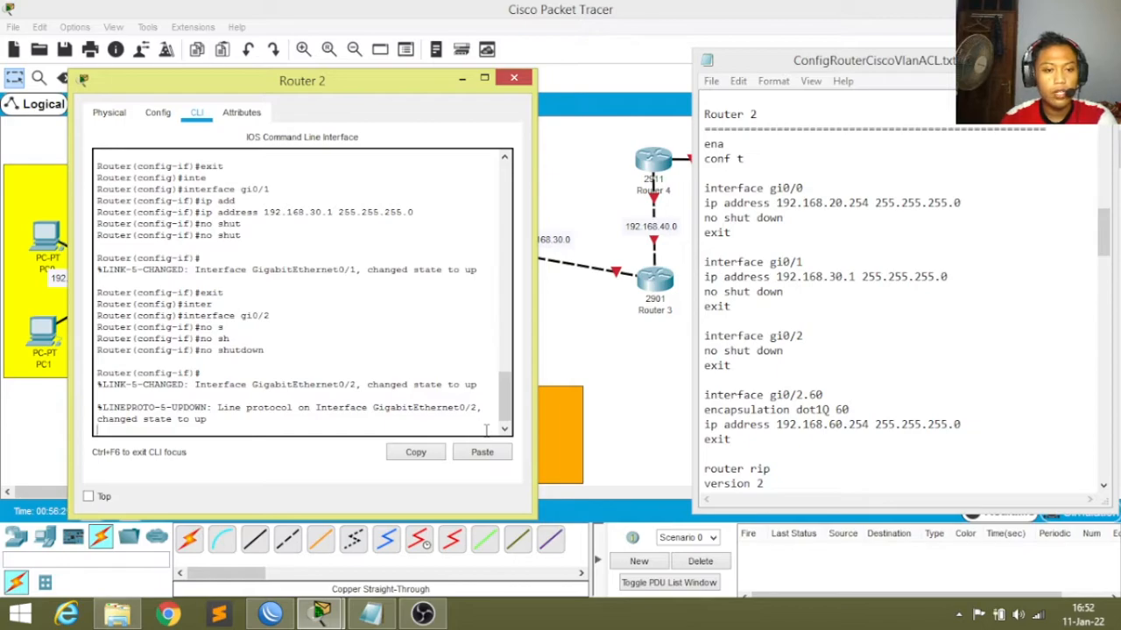
{"action": "key", "text": "Return"}
{"action": "type", "text": "exit"}
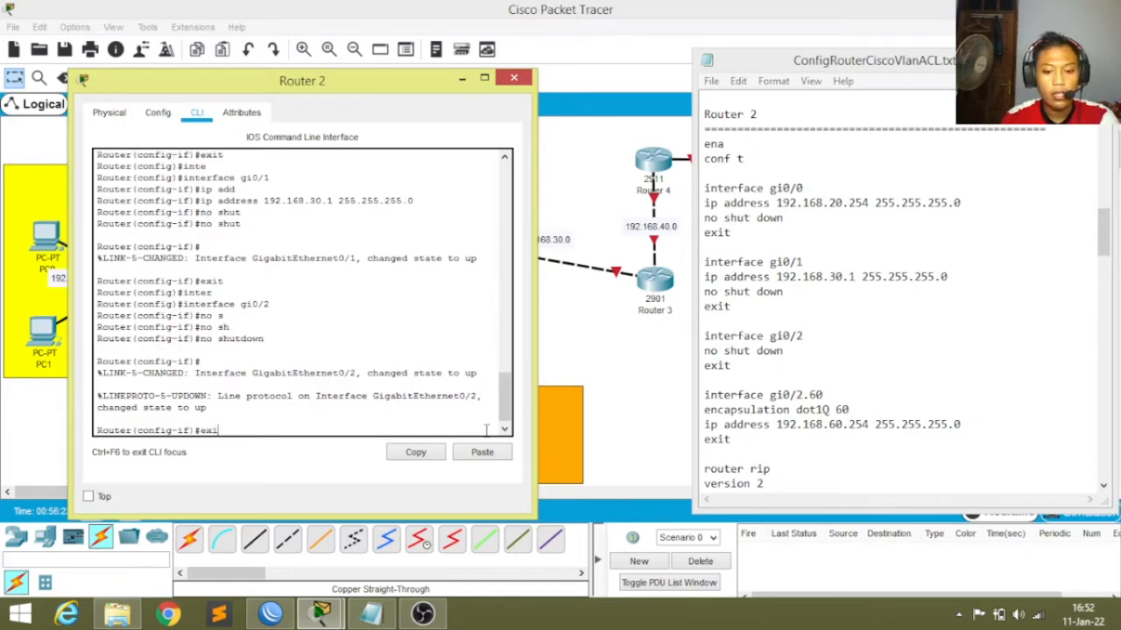
{"action": "key", "text": "Return"}
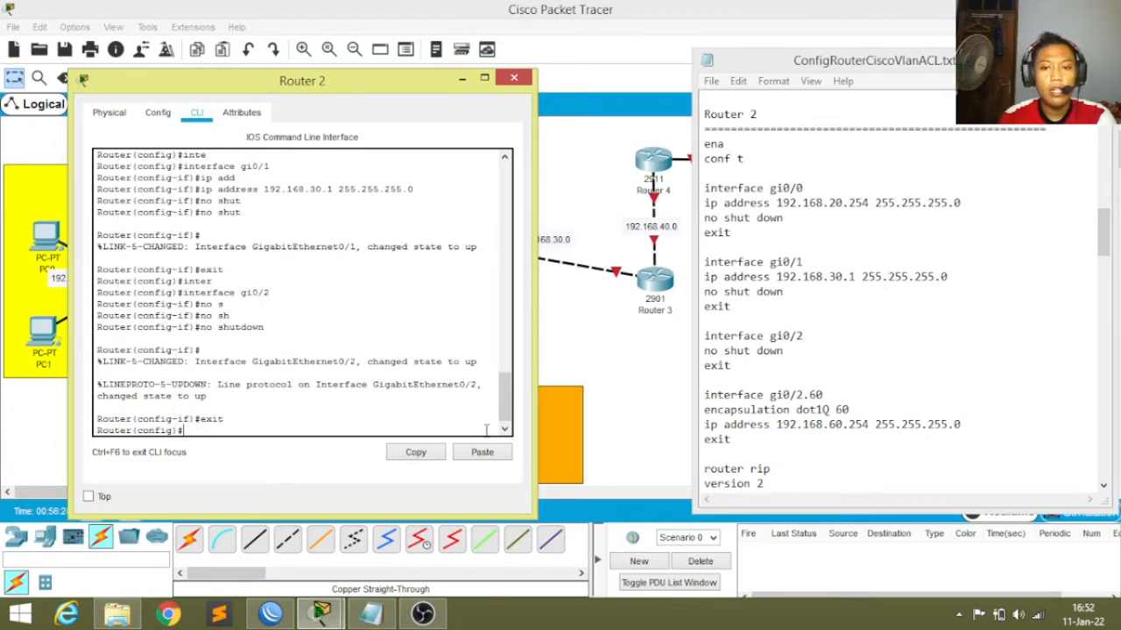
Create subinterface gi0/2.60 on Router 2 and enter its configuration mode.
{"action": "type", "text": "ont"}
{"action": "key", "text": "Tab"}
{"action": "key", "text": "BackSpace"}
{"action": "key", "text": "BackSpace"}
{"action": "key", "text": "BackSpace"}
{"action": "type", "text": "int"}
{"action": "key", "text": "Tab"}
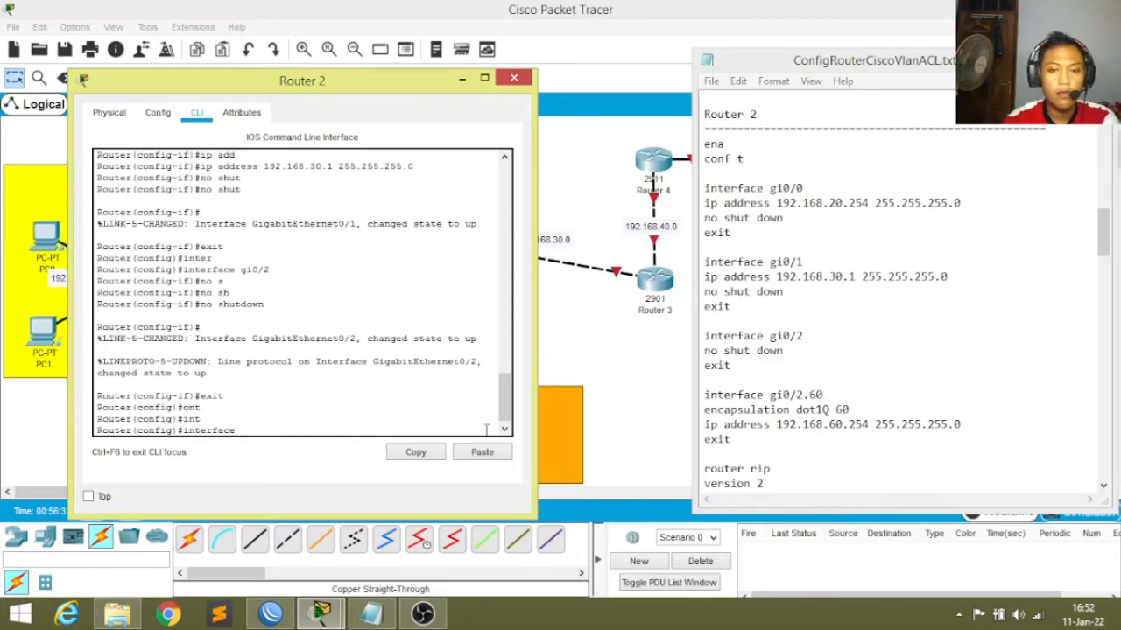
{"action": "type", "text": "gi0"}
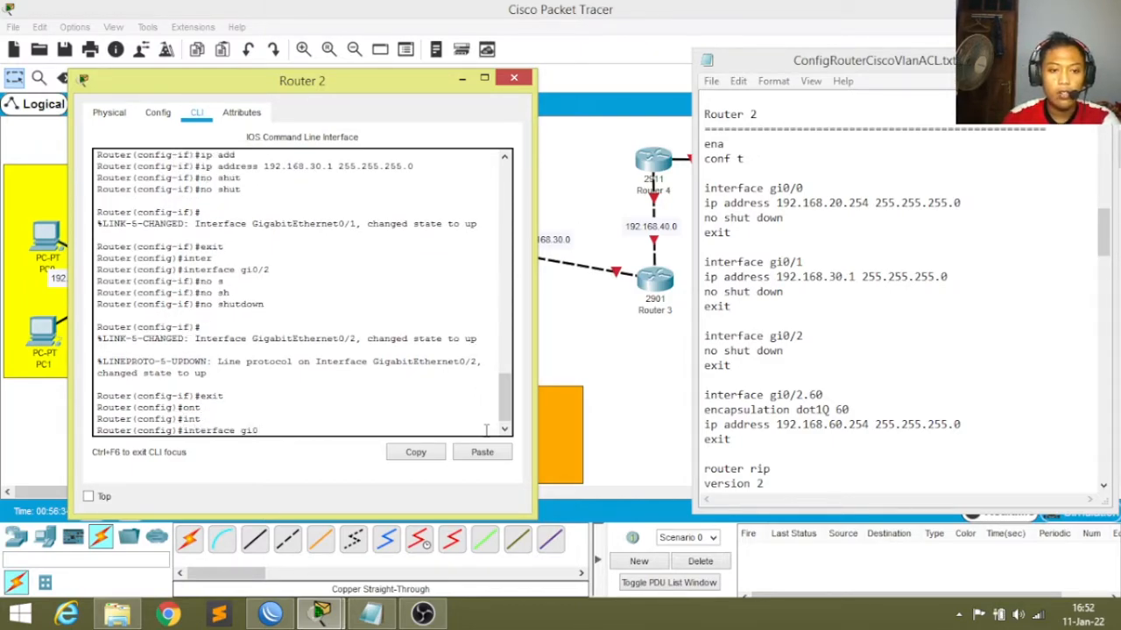
{"action": "type", "text": "/2."}
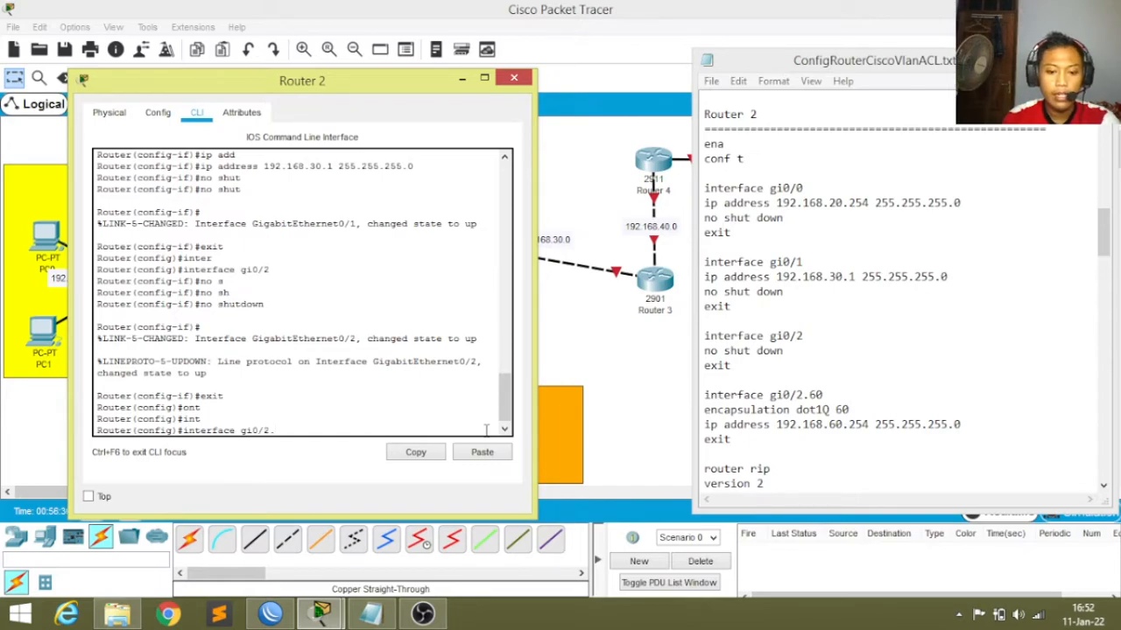
{"action": "type", "text": "60"}
{"action": "key", "text": "Return"}
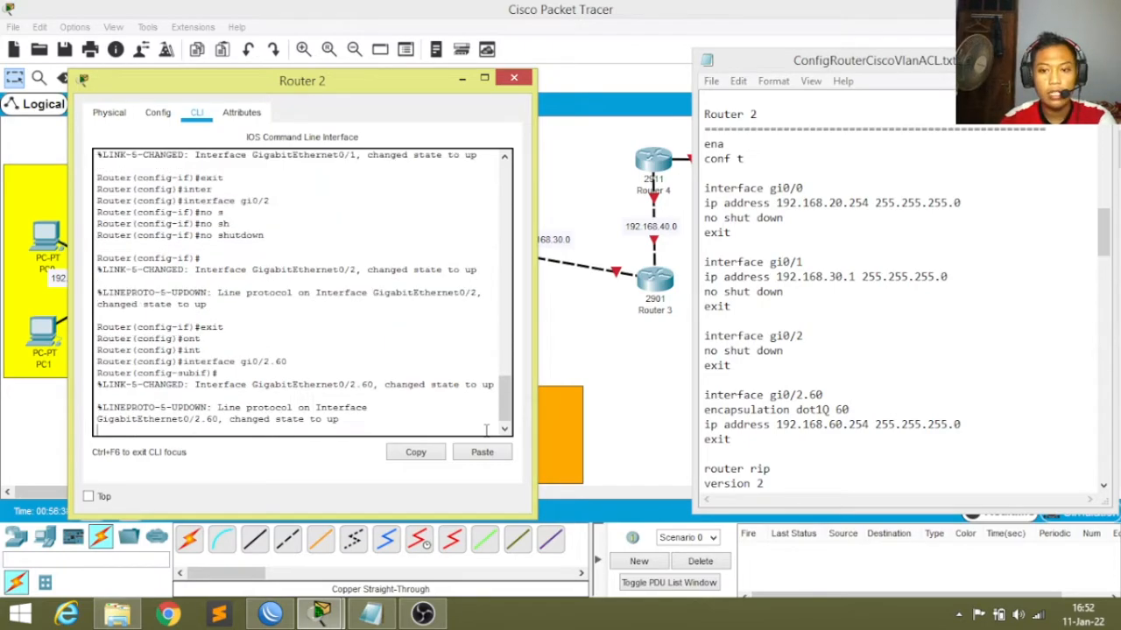
Set the encapsulation of subinterface gi0/2.60 to dot1Q with VLAN 60.
{"action": "key", "text": "Return"}
{"action": "type", "text": "enc"}
{"action": "key", "text": "Tab"}
{"action": "type", "text": "do"}
{"action": "key", "text": "Tab"}
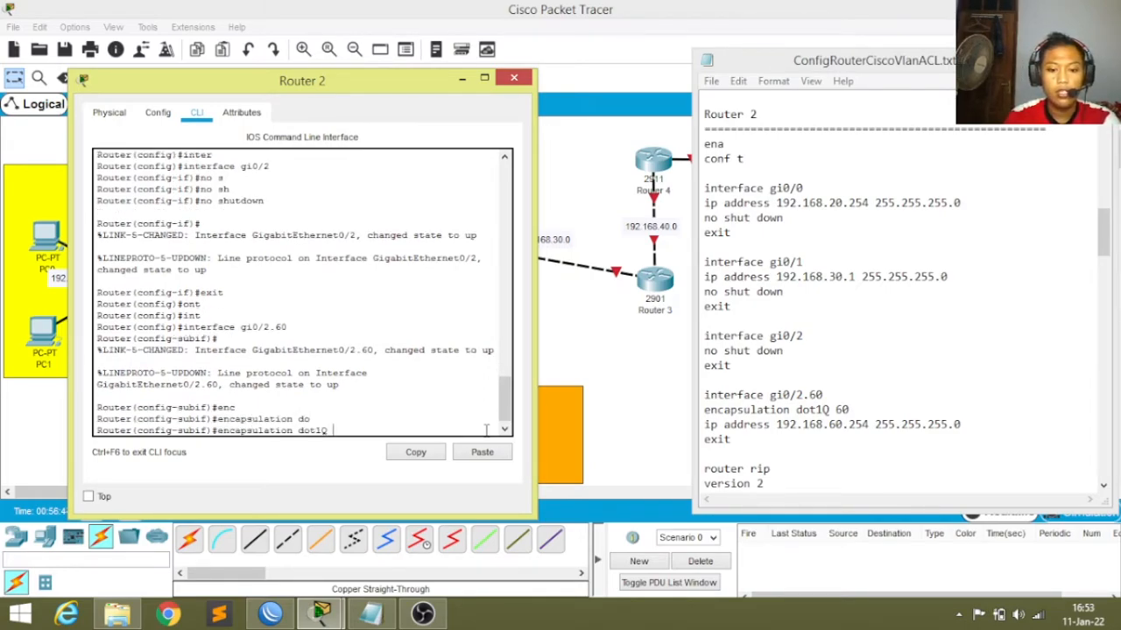
{"action": "type", "text": "60"}
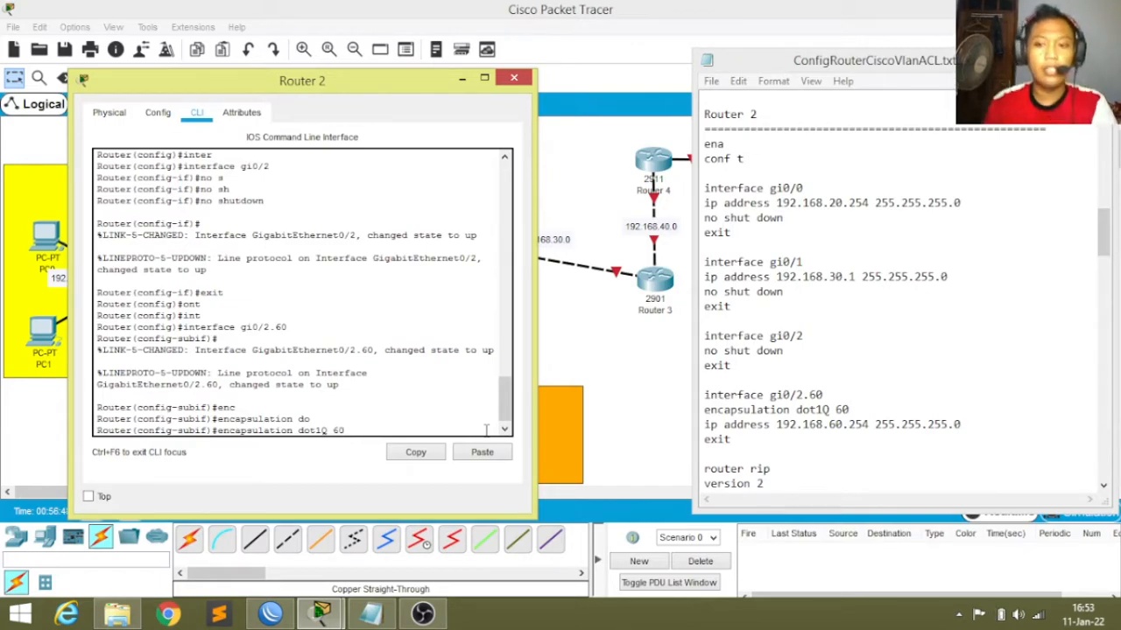
{"action": "key", "text": "Return"}
Assign IP address 192.168.60.254 with mask 255.255.255.0 to subinterface gi0/2.60 and exit its configuration.
{"action": "type", "text": "ip add"}
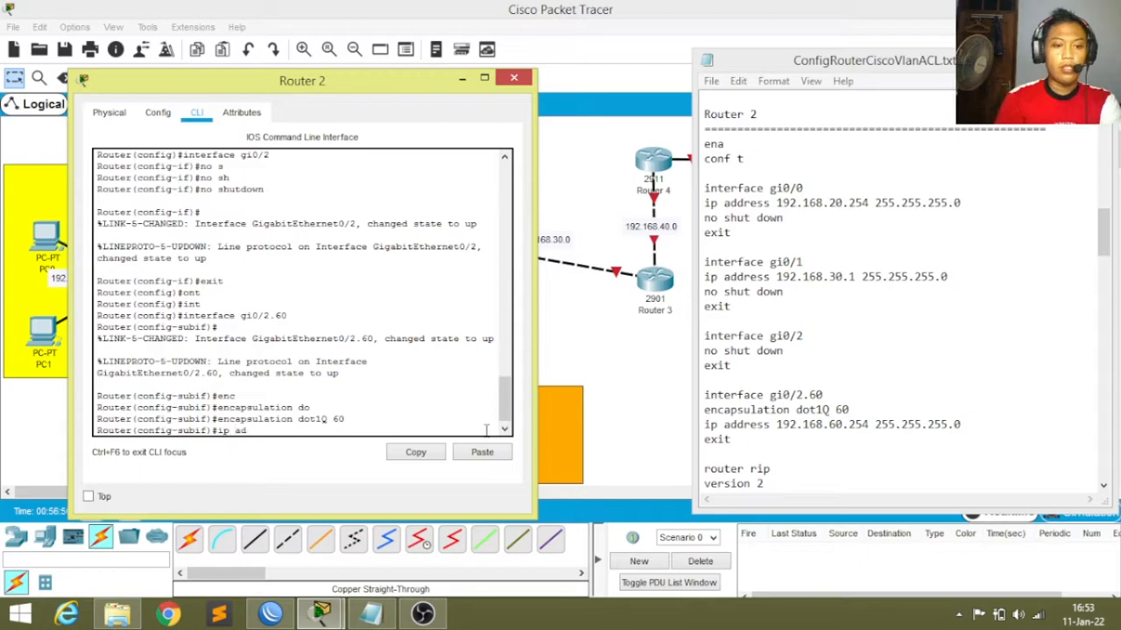
{"action": "key", "text": "Tab"}
{"action": "type", "text": "192"}
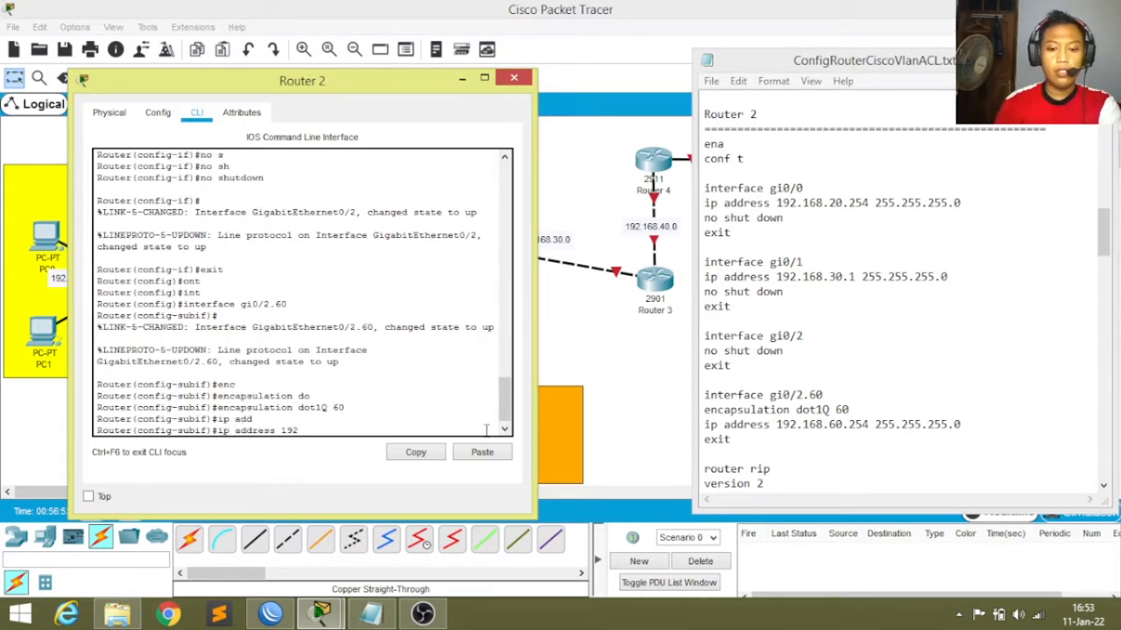
{"action": "type", "text": ".168.60"}
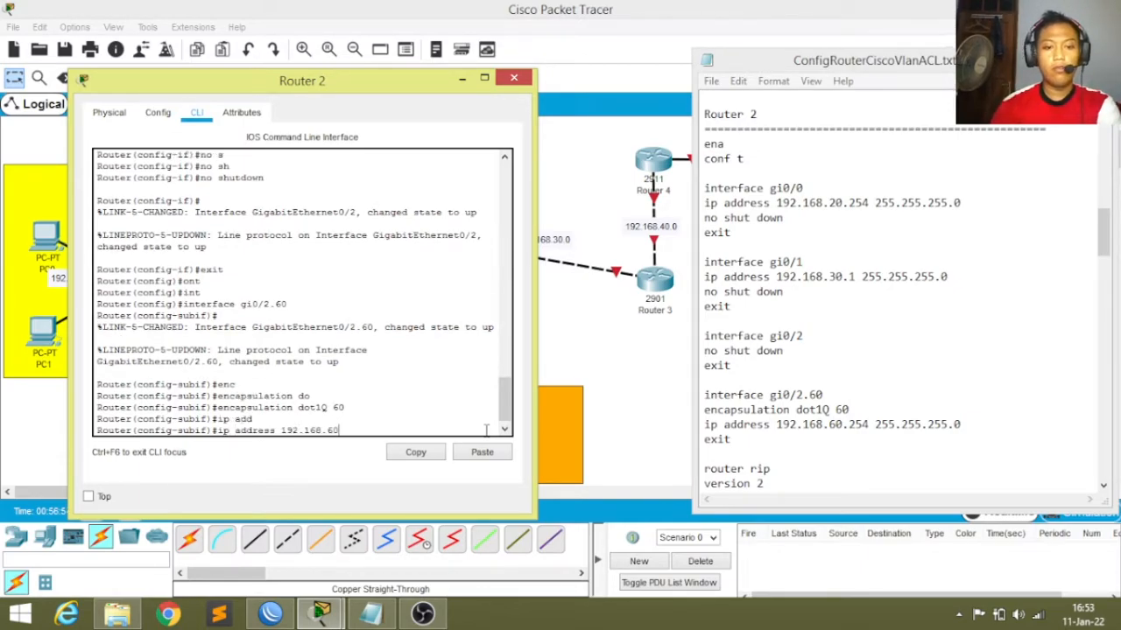
{"action": "type", "text": ".254"}
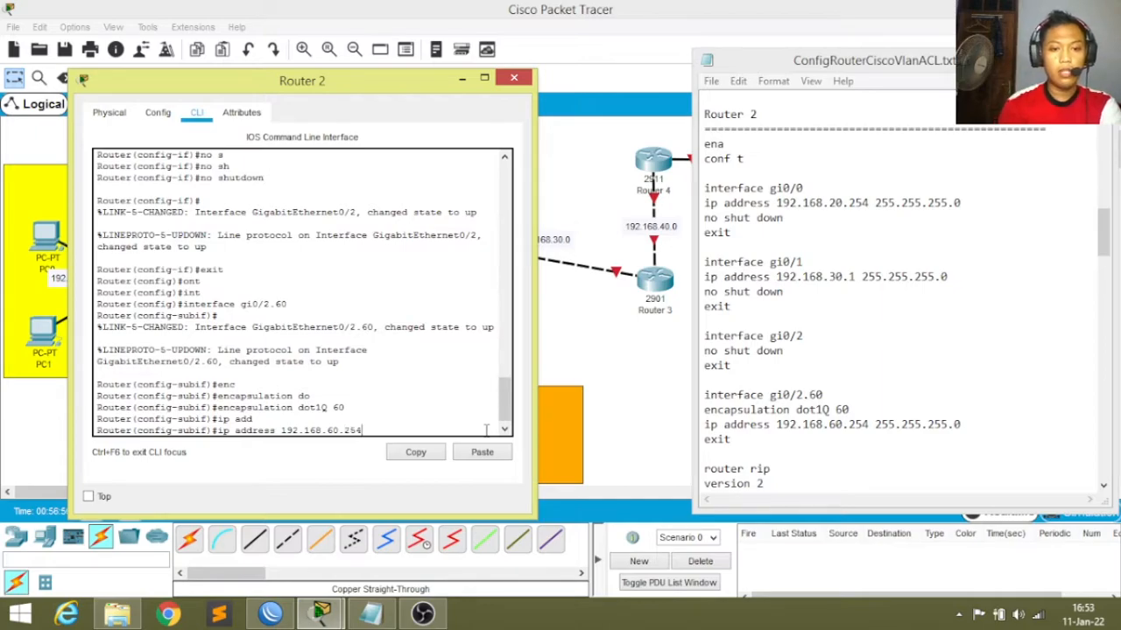
{"action": "type", "text": " 255"}
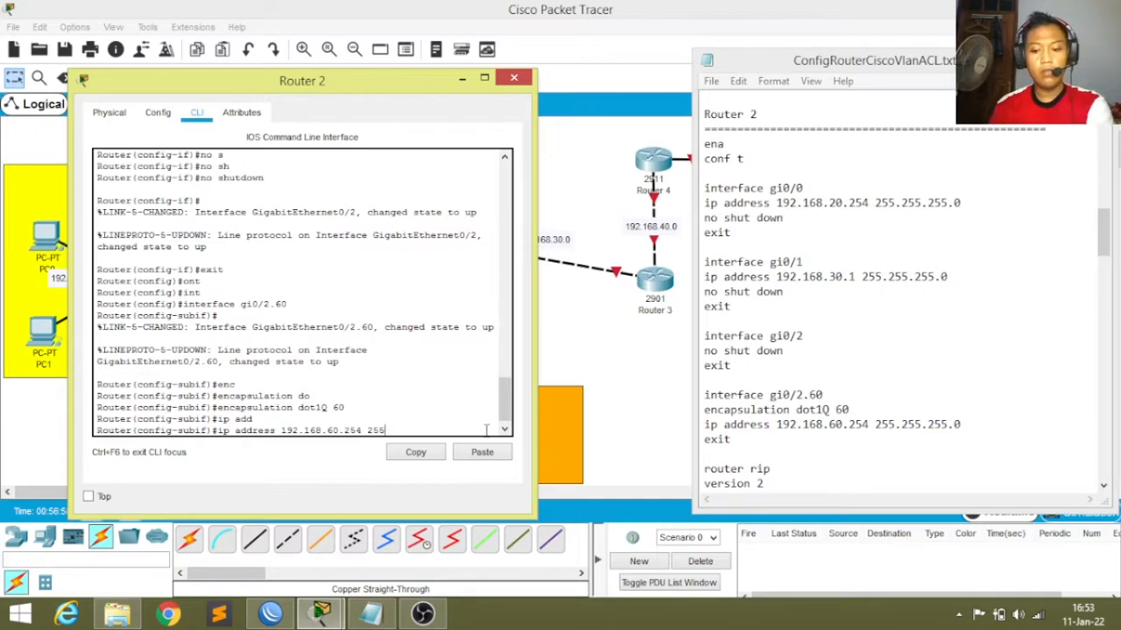
{"action": "type", "text": ".255.255.0"}
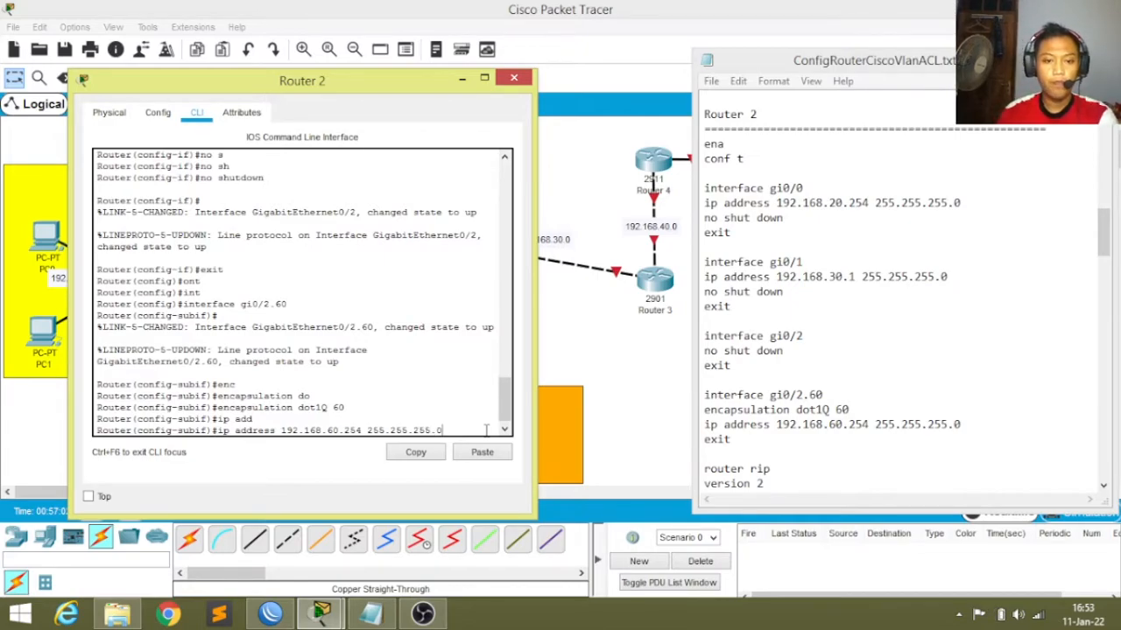
{"action": "key", "text": "Return"}
{"action": "type", "text": "exit"}
{"action": "key", "text": "Return"}
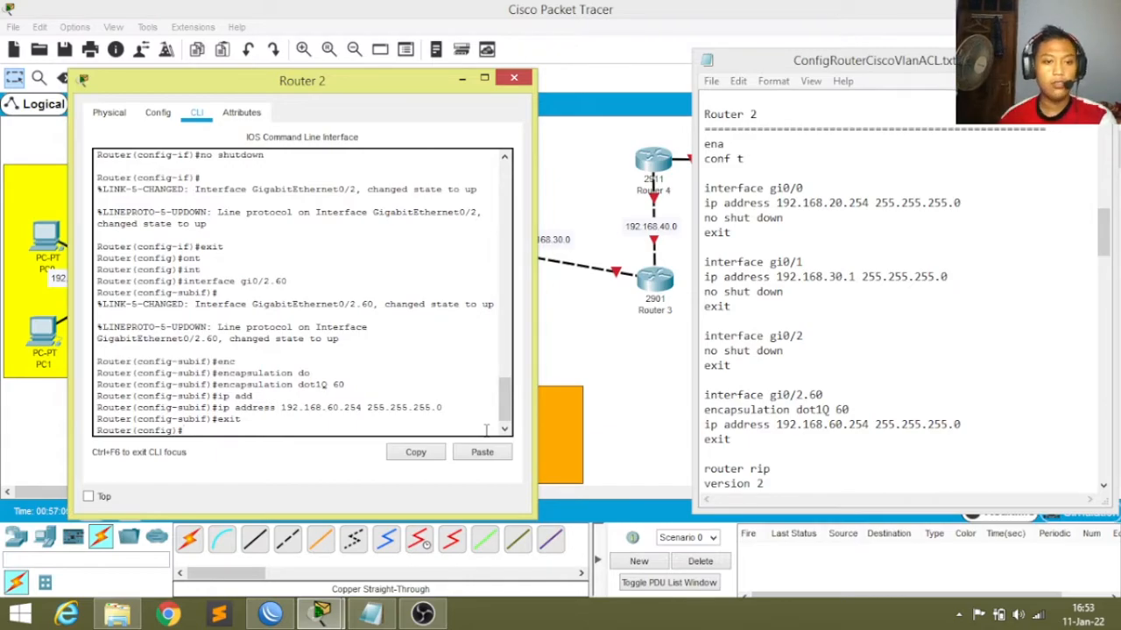
Start RIP routing on Router 2 as listed in the notes and set it to version 2.
{"action": "left_click_drag", "start_coordinate": [1105, 247], "coordinate": [1105, 280]}
{"action": "left_click_drag", "start_coordinate": [417, 89], "coordinate": [929, 176]}
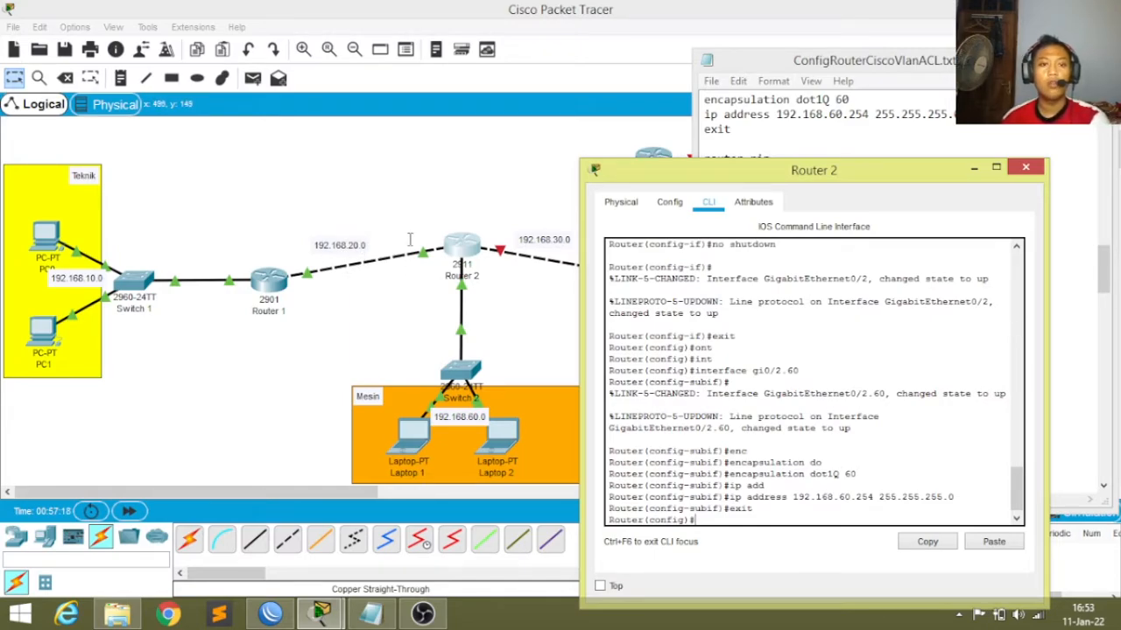
{"action": "left_click_drag", "start_coordinate": [735, 181], "coordinate": [210, 81]}
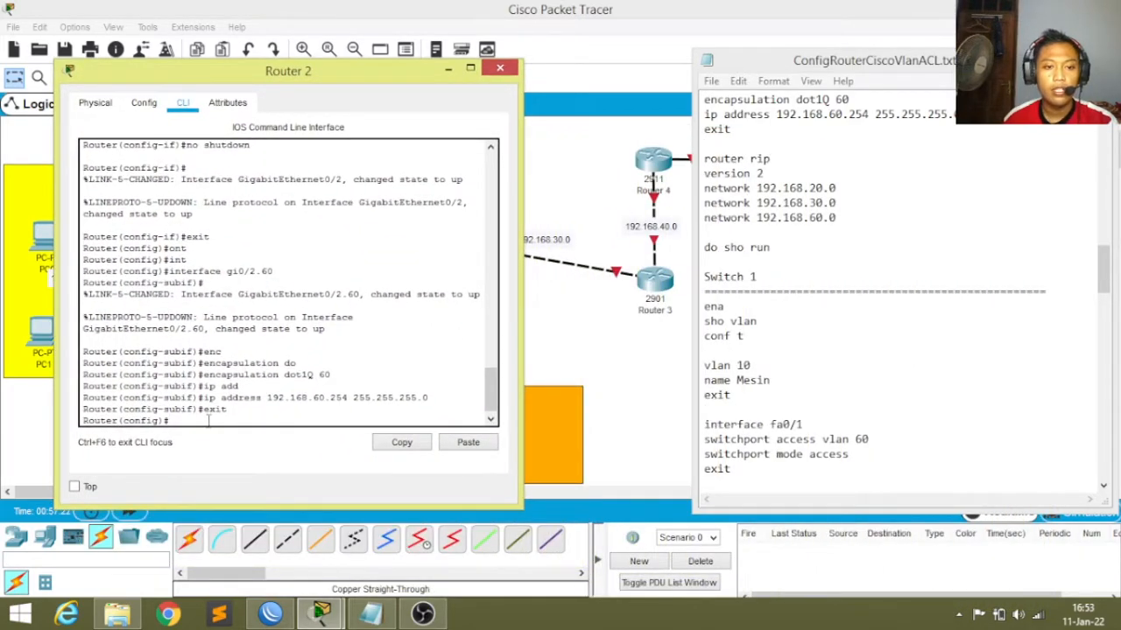
{"action": "type", "text": "rot"}
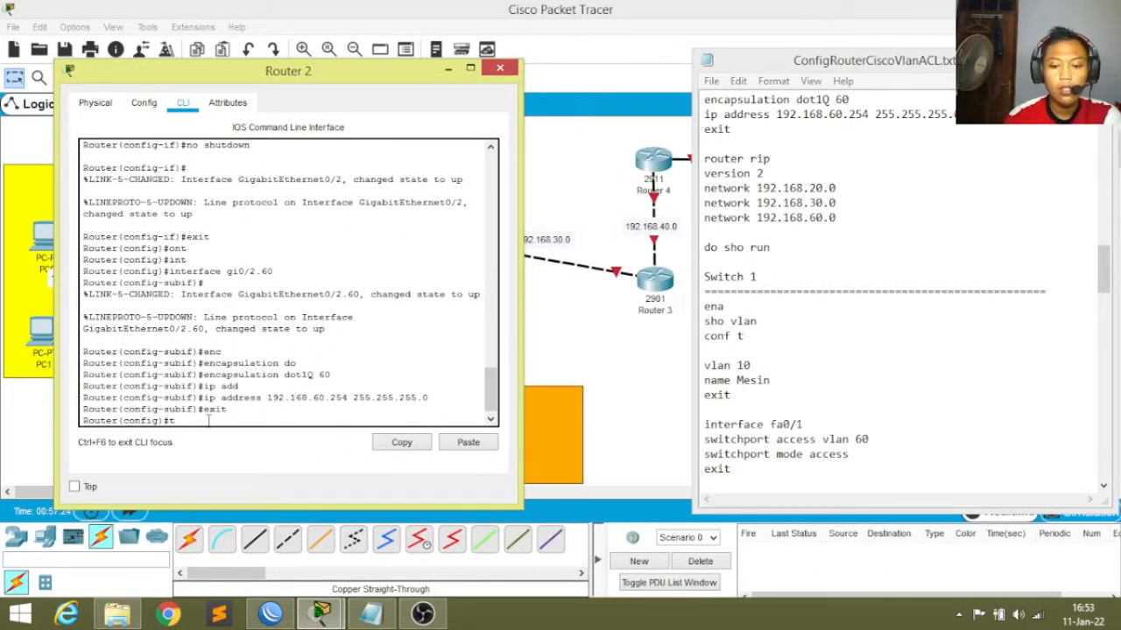
{"action": "key", "text": "Tab"}
{"action": "key", "text": "BackSpace"}
{"action": "type", "text": "u"}
{"action": "key", "text": "Tab"}
{"action": "type", "text": "rip"}
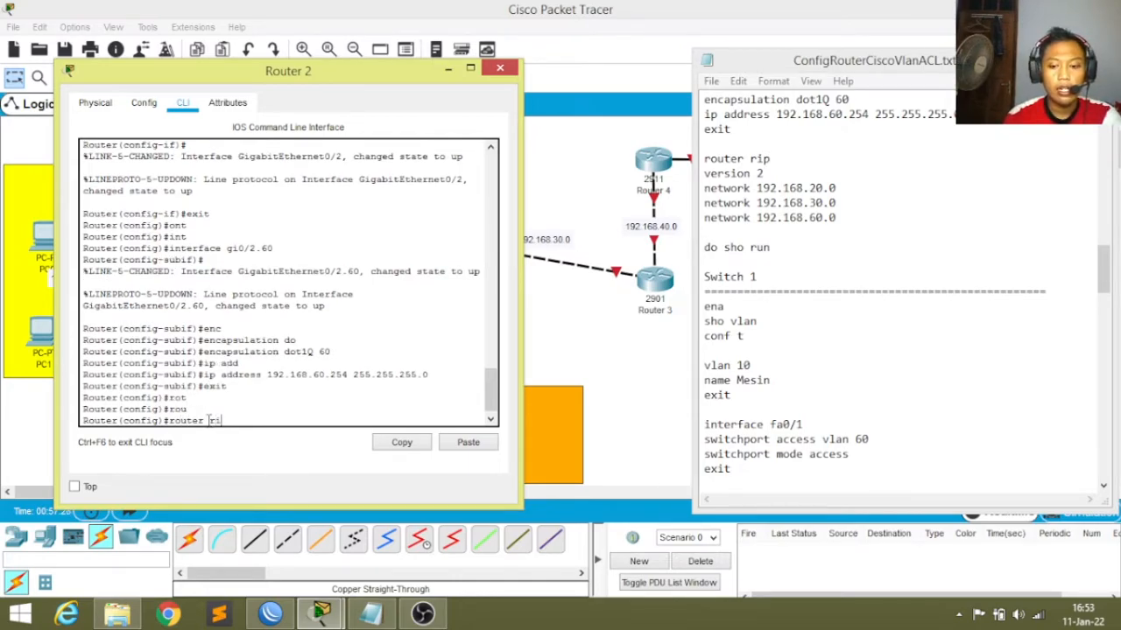
{"action": "key", "text": "Return"}
{"action": "type", "text": "ver"}
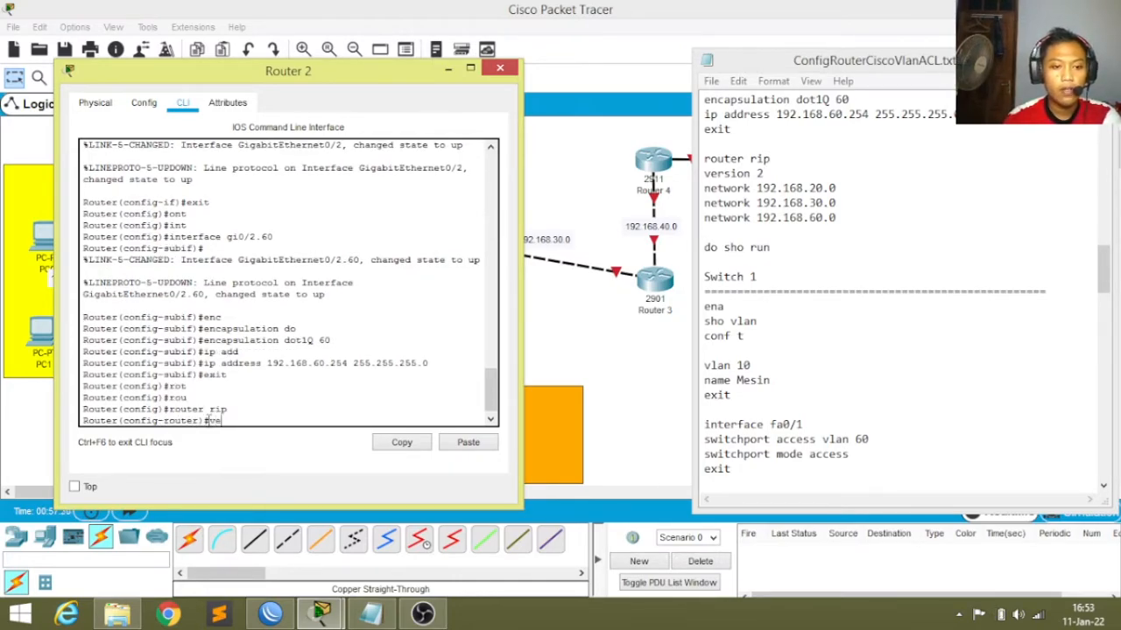
{"action": "key", "text": "Tab"}
{"action": "type", "text": "2"}
{"action": "key", "text": "Return"}
Add network 192.168.20.0 to Router 2's RIP configuration.
{"action": "type", "text": "net"}
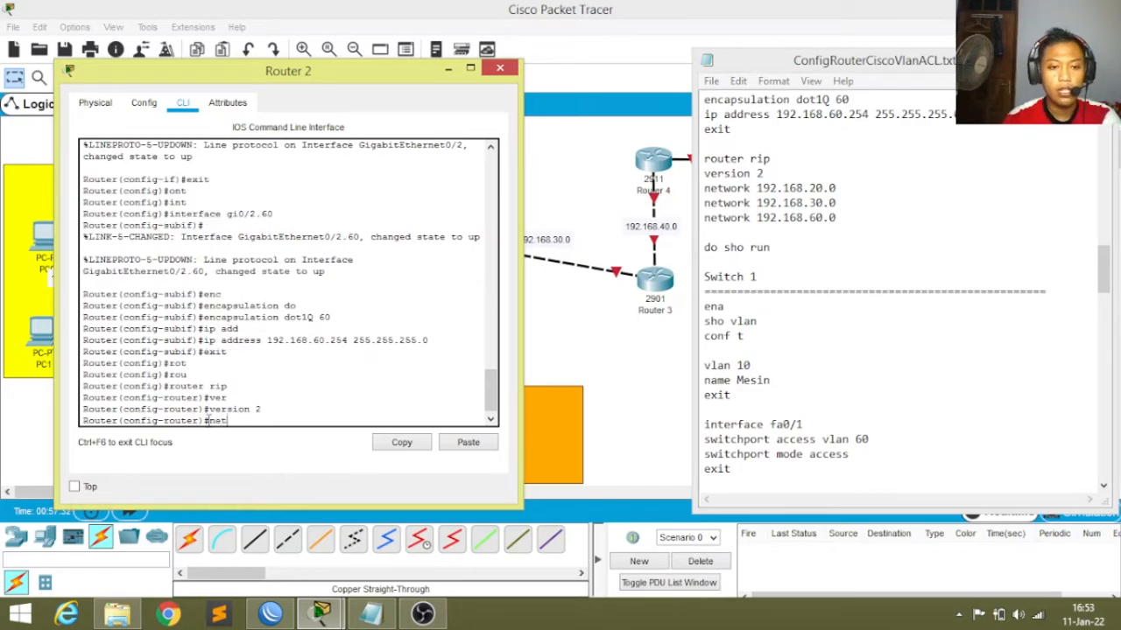
{"action": "key", "text": "Tab"}
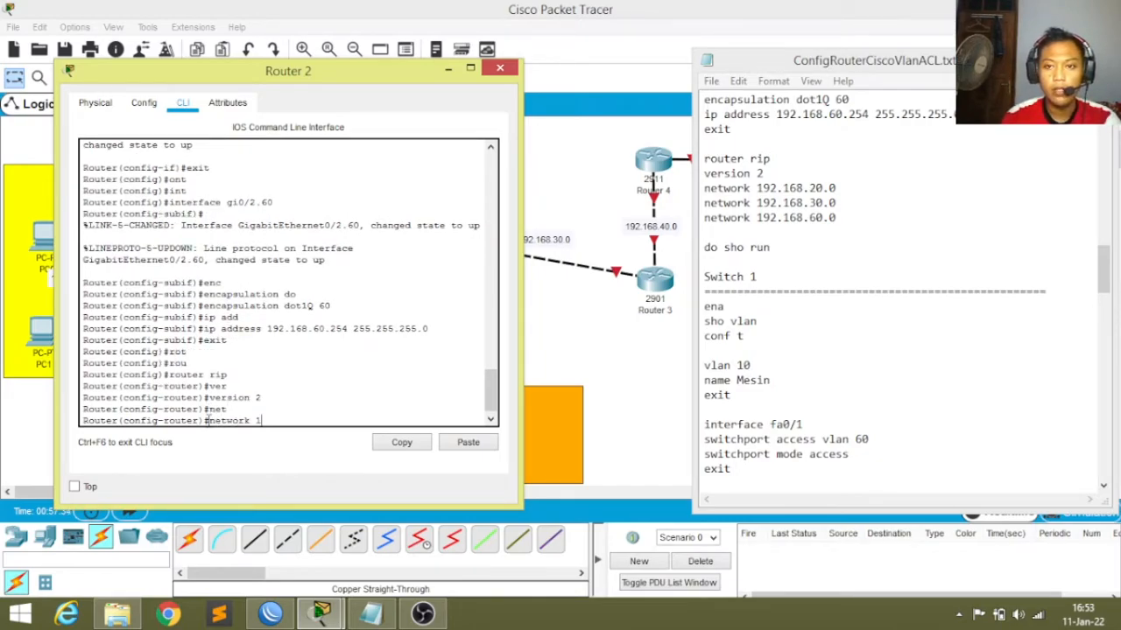
{"action": "type", "text": "192"}
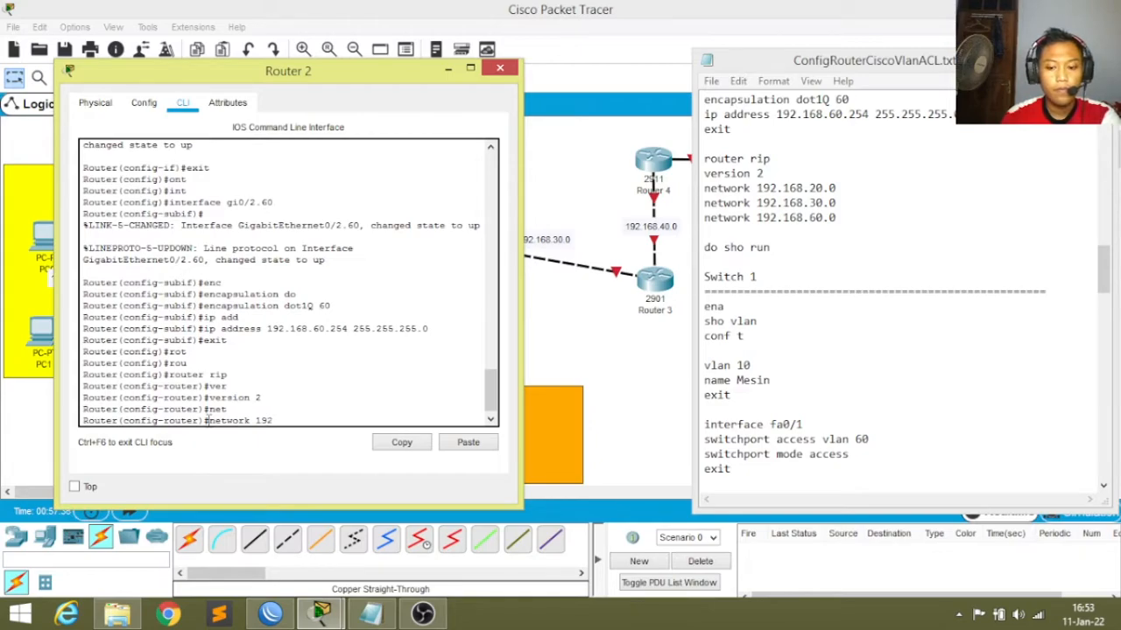
{"action": "type", "text": ".168.2"}
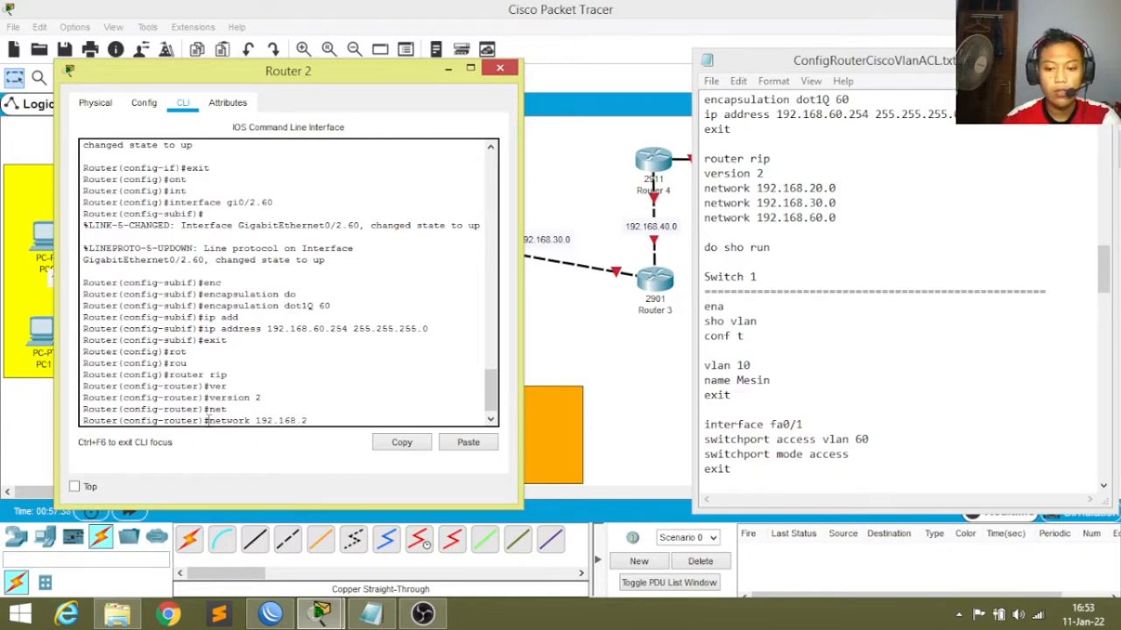
{"action": "type", "text": "0.0"}
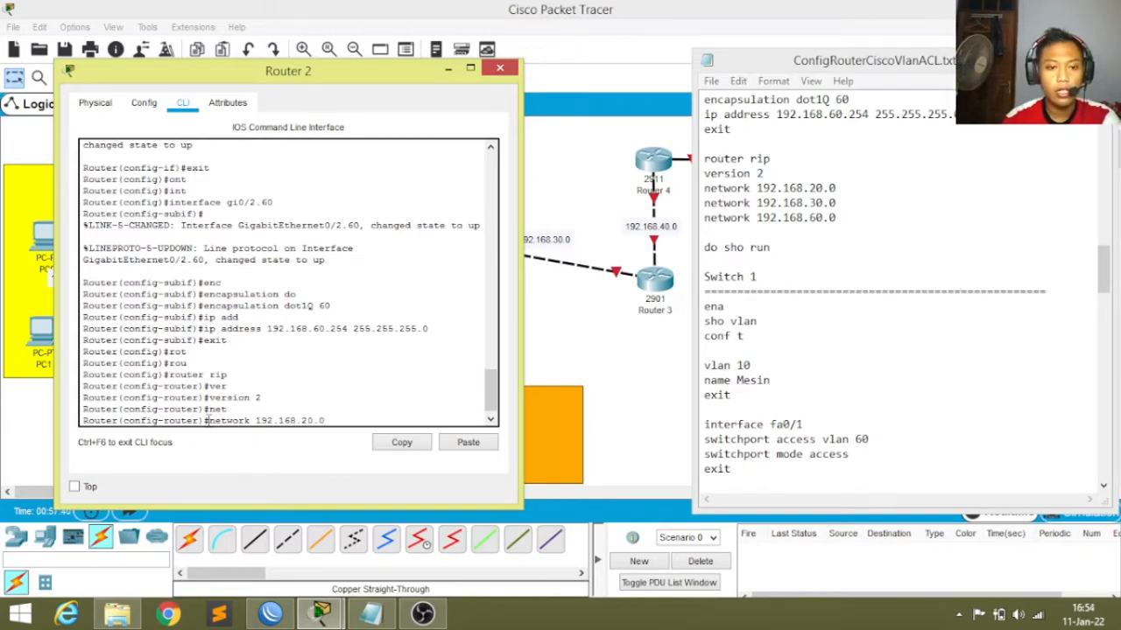
{"action": "key", "text": "Return"}
Add network 192.168.30.0 to Router 2's RIP configuration by reusing the previous network command.
{"action": "key", "text": "Up"}
{"action": "key", "text": "Left"}
{"action": "key", "text": "Left"}
{"action": "key", "text": "Left"}
{"action": "key", "text": "BackSpace"}
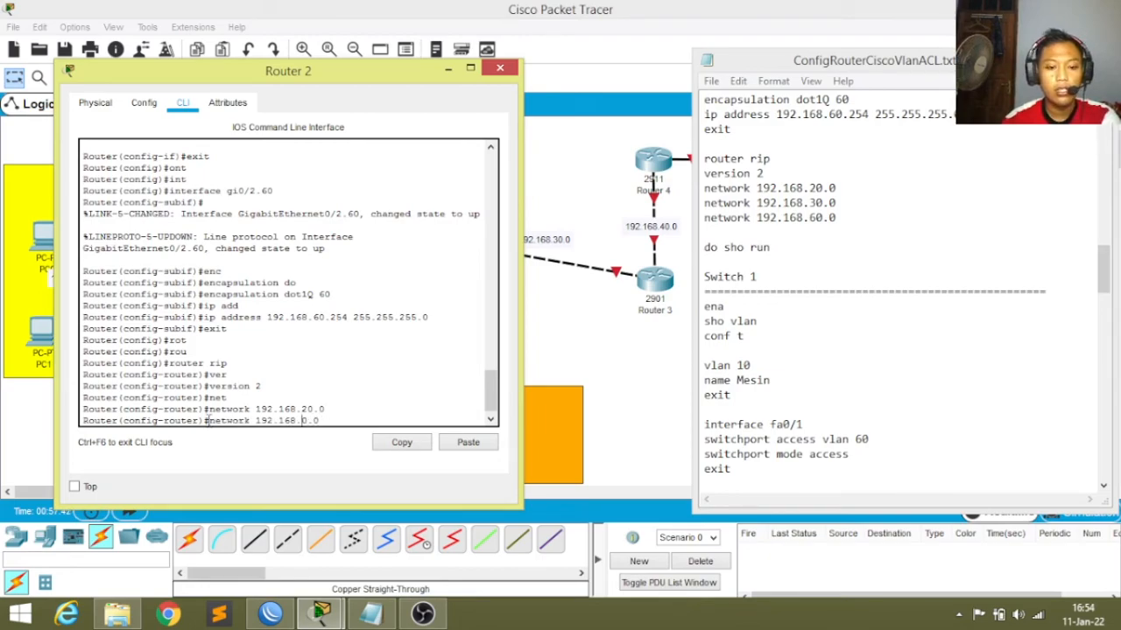
{"action": "type", "text": "3"}
{"action": "key", "text": "Return"}
Add network 192.168.60.0 to Router 2's RIP configuration and exit router configuration mode.
{"action": "key", "text": "Up"}
{"action": "key", "text": "Left"}
{"action": "key", "text": "Left"}
{"action": "key", "text": "Left"}
{"action": "key", "text": "BackSpace"}
{"action": "type", "text": "6"}
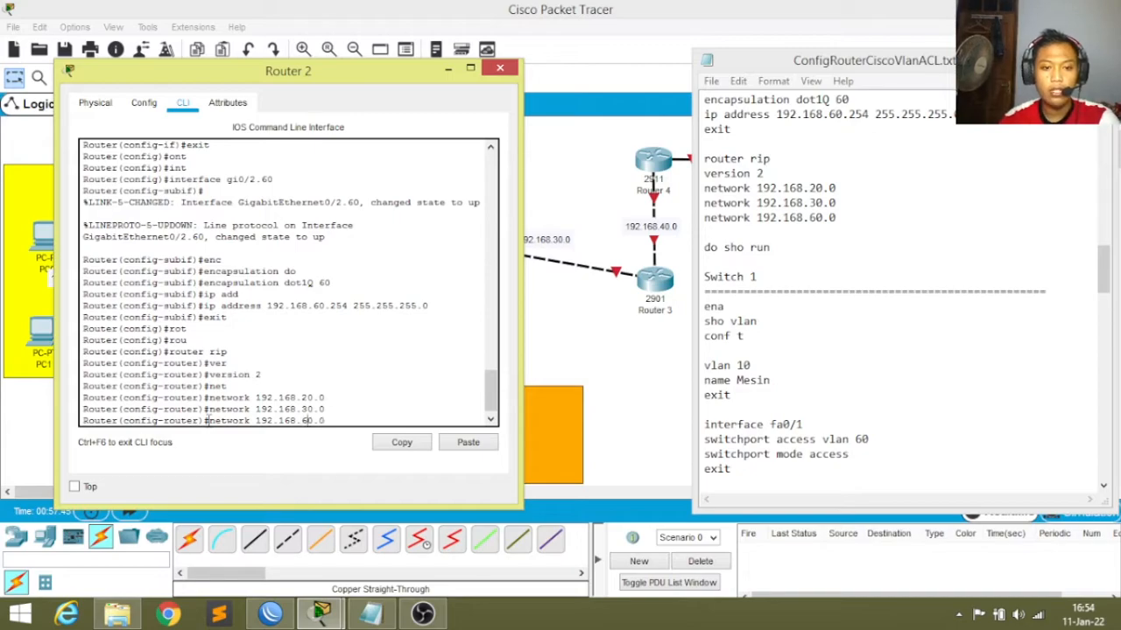
{"action": "key", "text": "Return"}
{"action": "type", "text": "exit"}
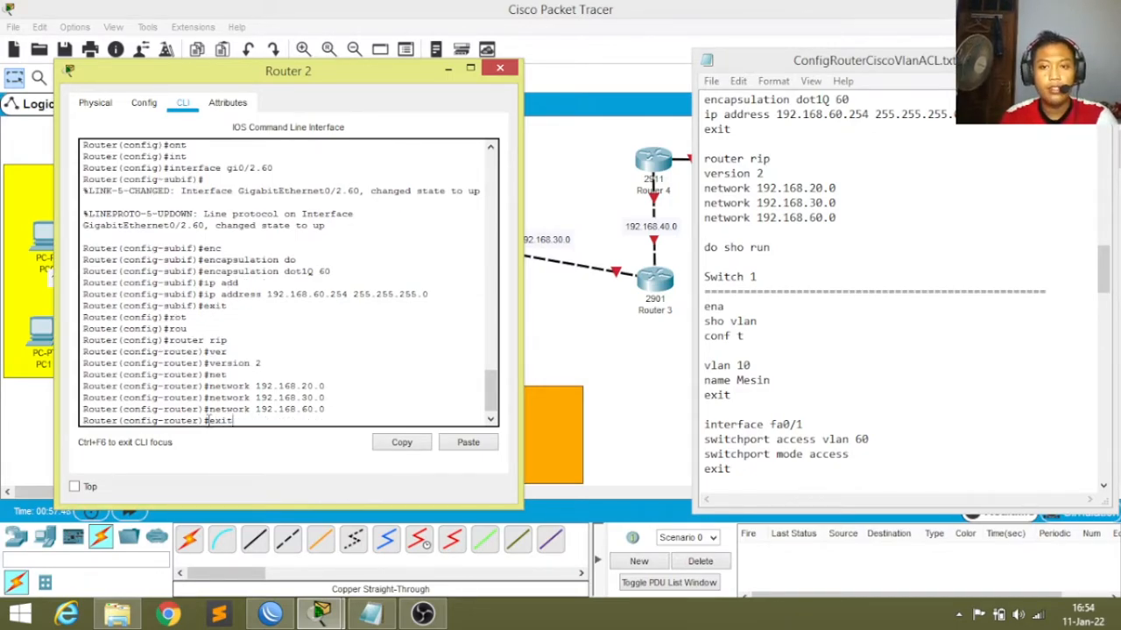
{"action": "key", "text": "Return"}
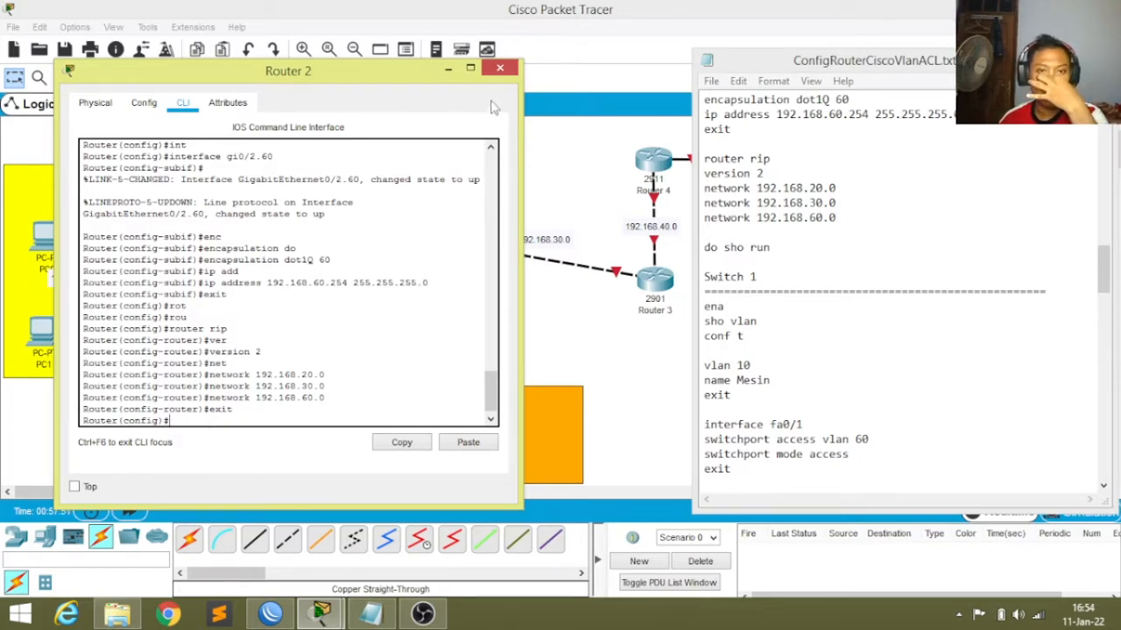
Close Router 2 and bring up the command-line prompt of Switch 2 in the Mesin area.
{"action": "left_click", "coordinate": [499, 68]}
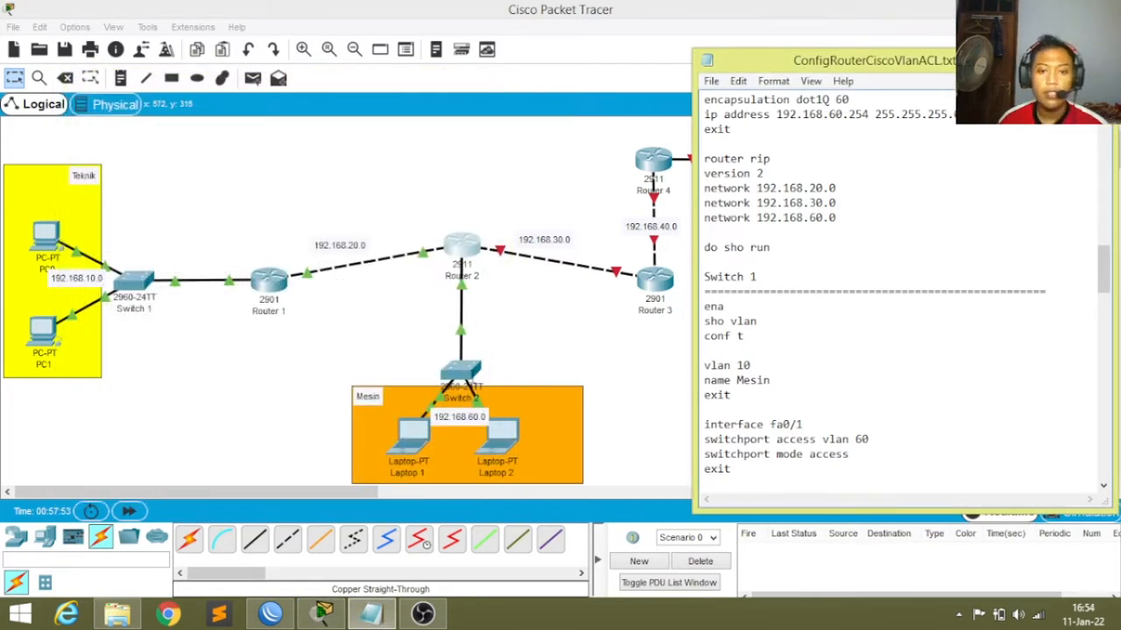
{"action": "left_click", "coordinate": [465, 370]}
{"action": "left_click_drag", "start_coordinate": [437, 78], "coordinate": [208, 77]}
{"action": "left_click", "coordinate": [202, 101]}
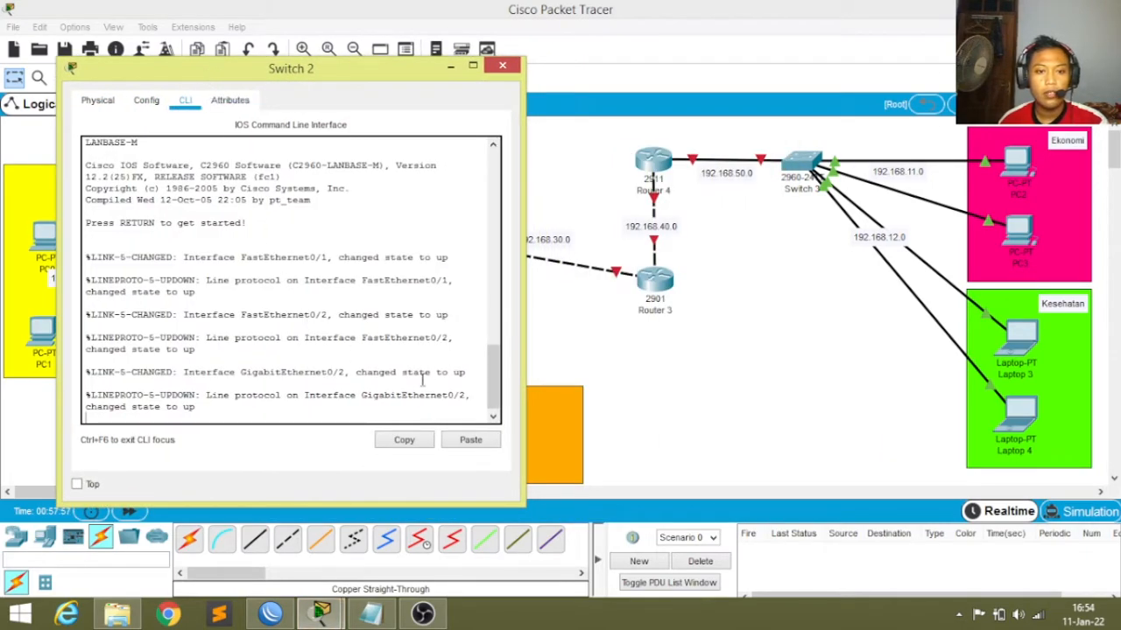
{"action": "key", "text": "Return"}
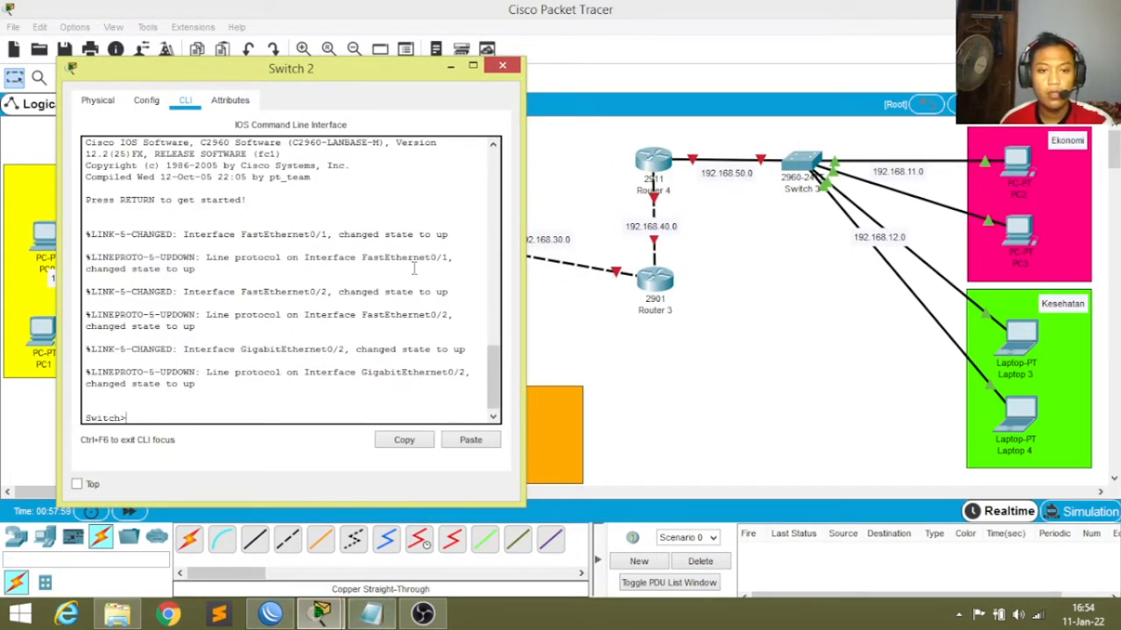
{"action": "left_click_drag", "start_coordinate": [283, 77], "coordinate": [229, 88]}
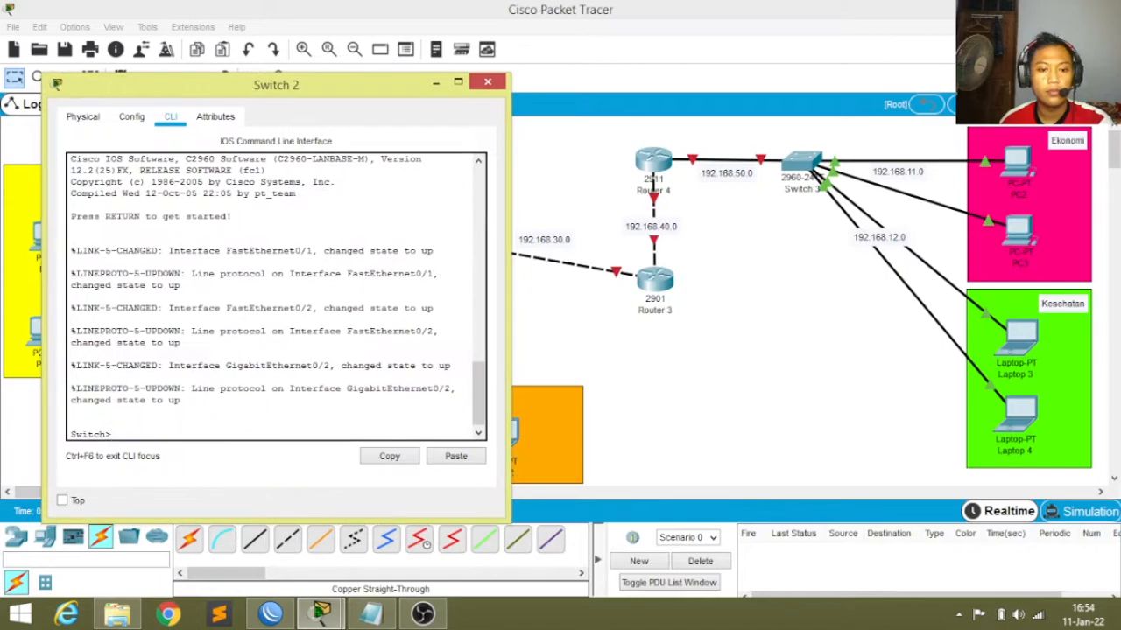
In the notes file, correct the heading above the Mesin VLAN commands to Switch 2.
{"action": "left_click", "coordinate": [383, 610]}
{"action": "left_click_drag", "start_coordinate": [1105, 267], "coordinate": [1104, 293]}
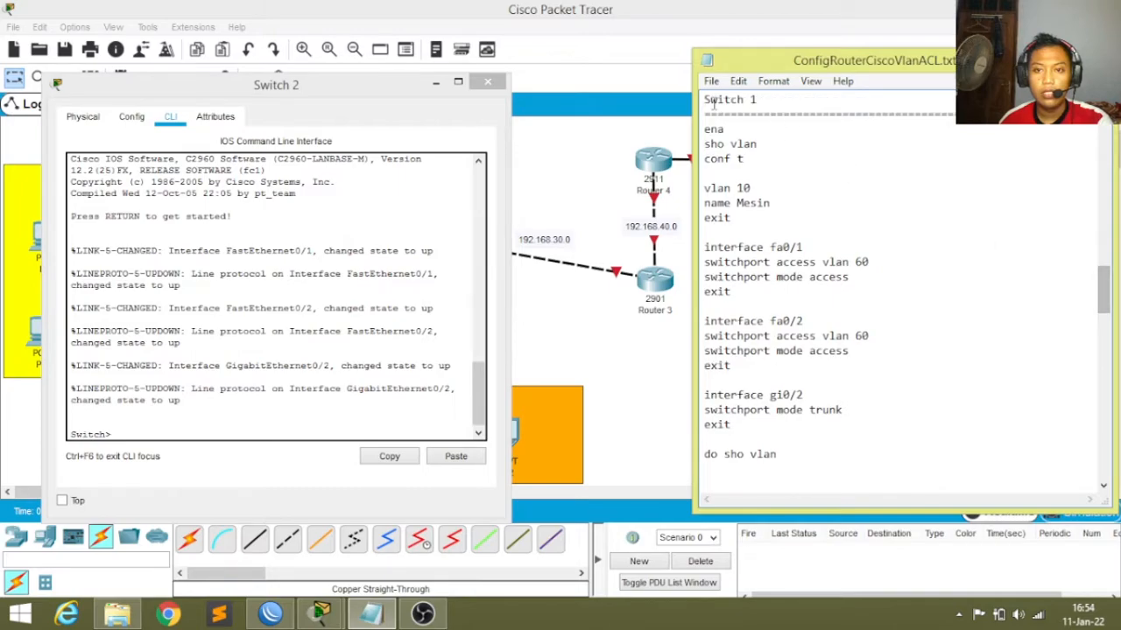
{"action": "left_click_drag", "start_coordinate": [749, 102], "coordinate": [756, 101]}
{"action": "type", "text": "2"}
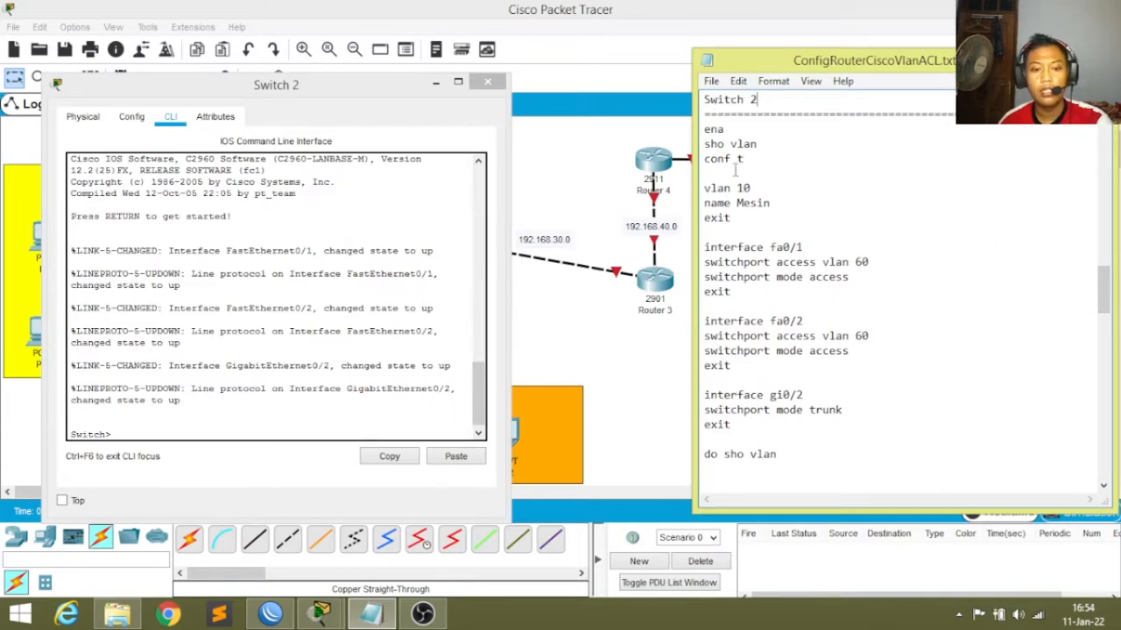
Return to Switch 2's command line, enable privileged mode and enter global configuration mode.
{"action": "left_click", "coordinate": [143, 430]}
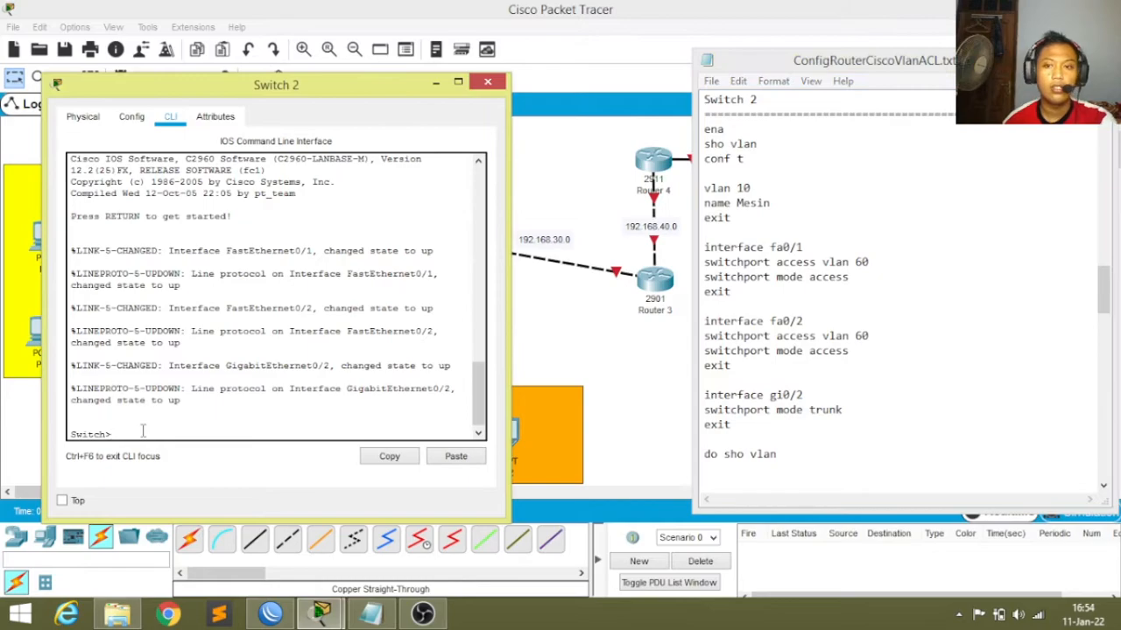
{"action": "type", "text": "ena"}
{"action": "key", "text": "Return"}
{"action": "type", "text": "conf t"}
{"action": "key", "text": "Return"}
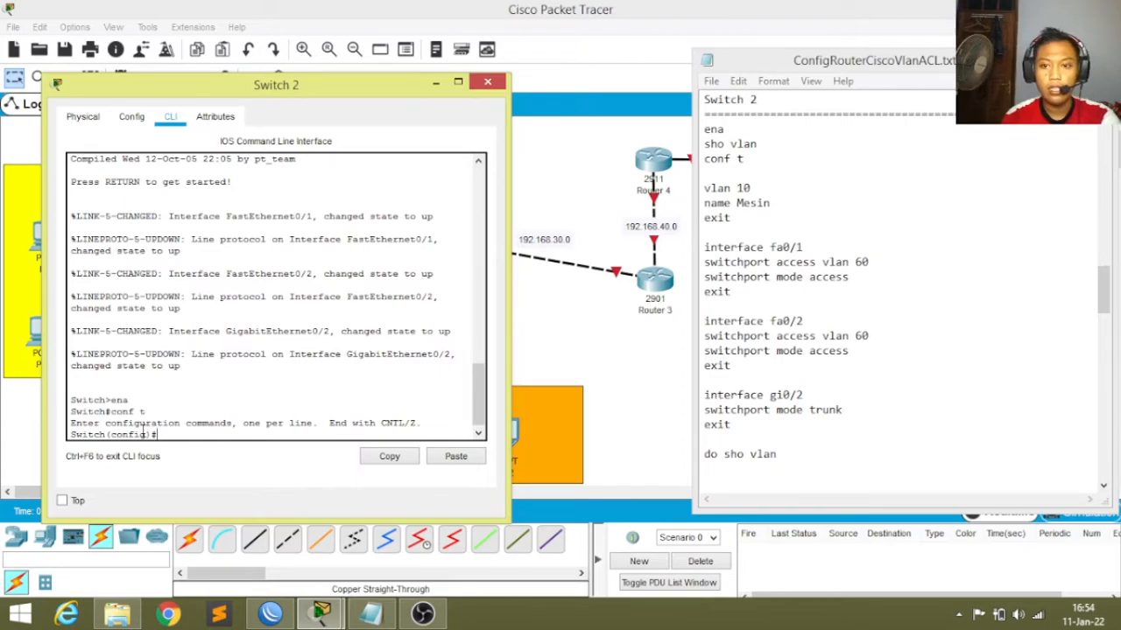
Create VLAN 11 on Switch 2 and name it Mesin.
{"action": "type", "text": "vlan"}
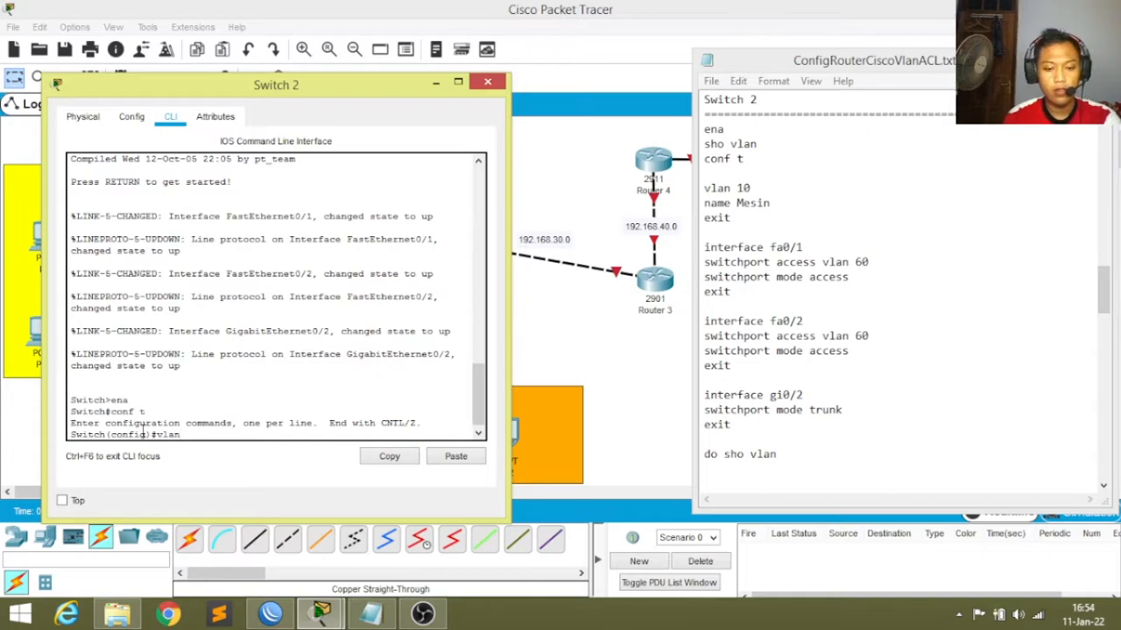
{"action": "type", "text": " 10"}
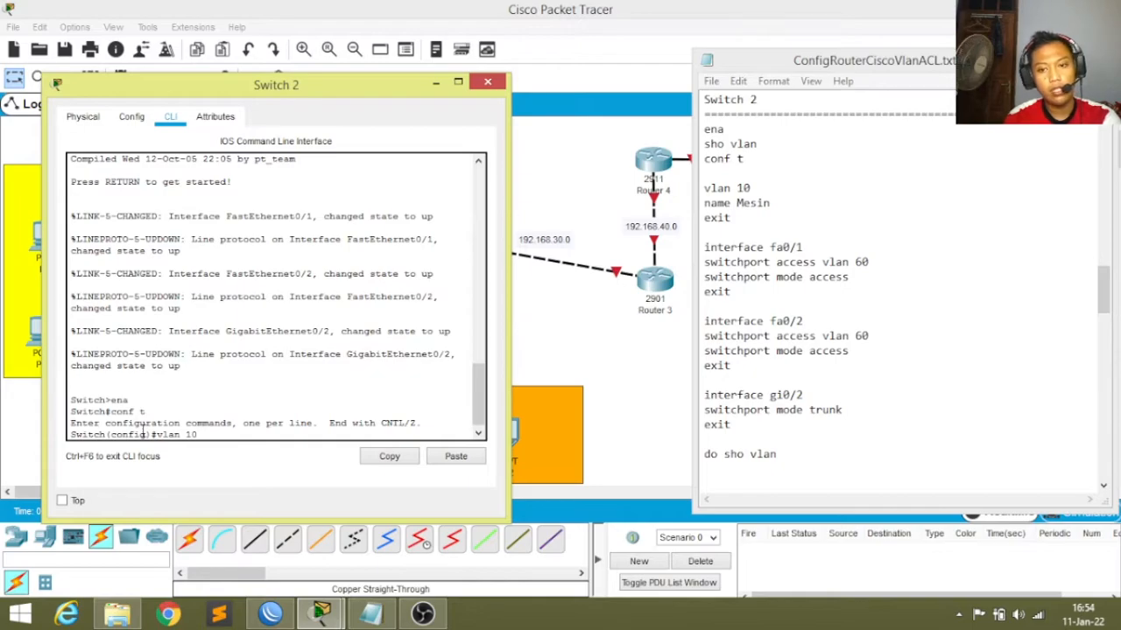
{"action": "key", "text": "BackSpace"}
{"action": "type", "text": "1"}
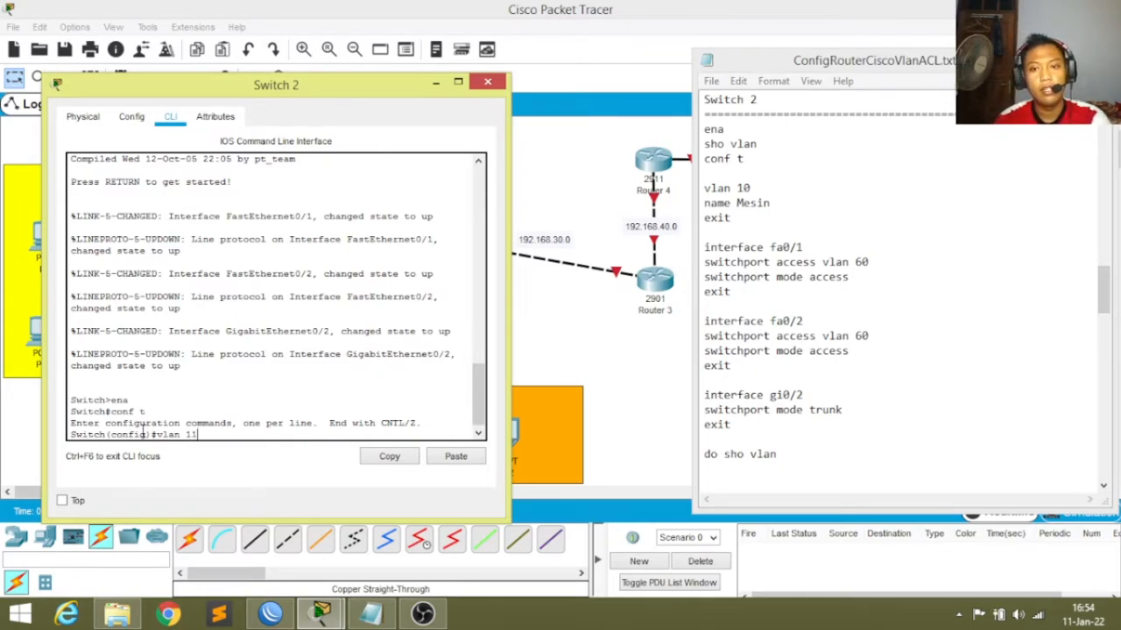
{"action": "key", "text": "Return"}
{"action": "type", "text": "na"}
{"action": "key", "text": "Tab"}
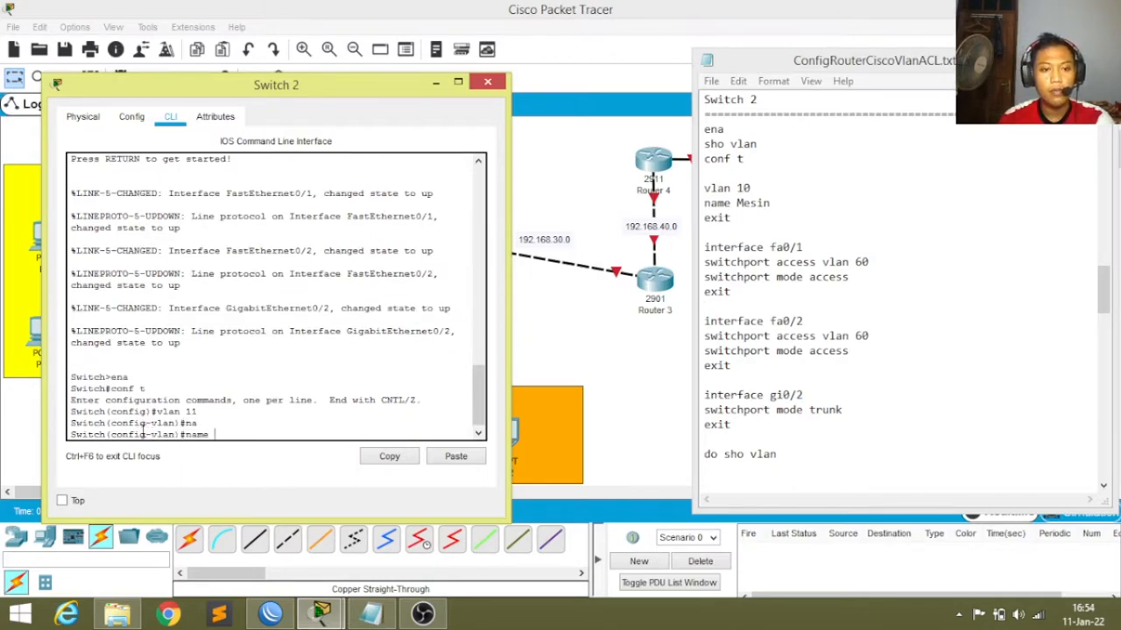
{"action": "type", "text": "Mesin"}
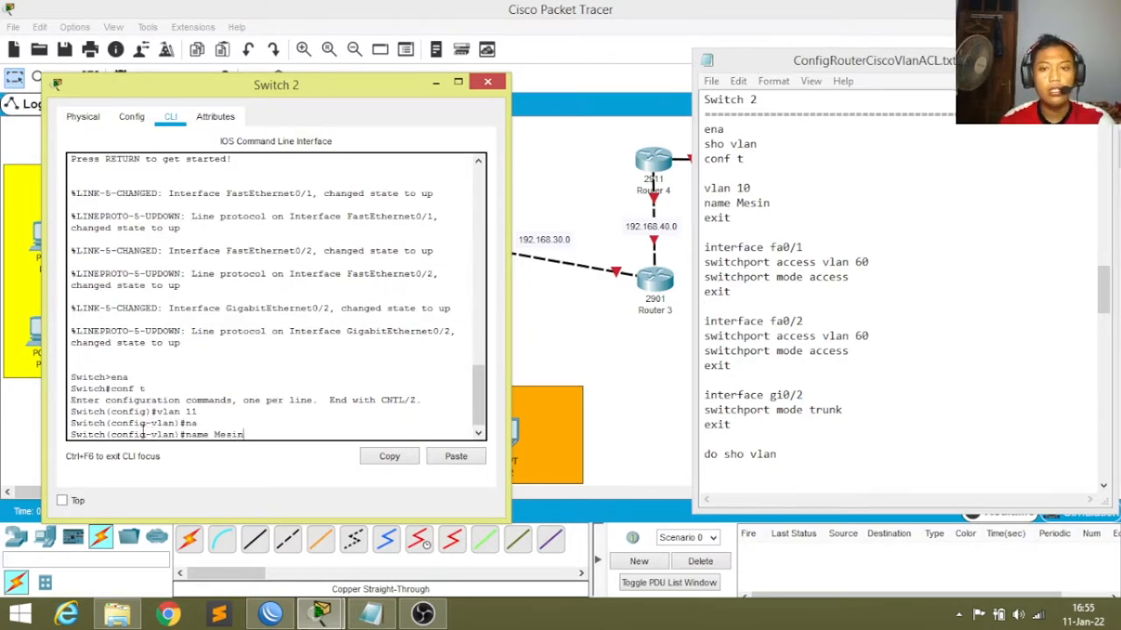
{"action": "key", "text": "Return"}
{"action": "type", "text": "in"}
{"action": "key", "text": "Tab"}
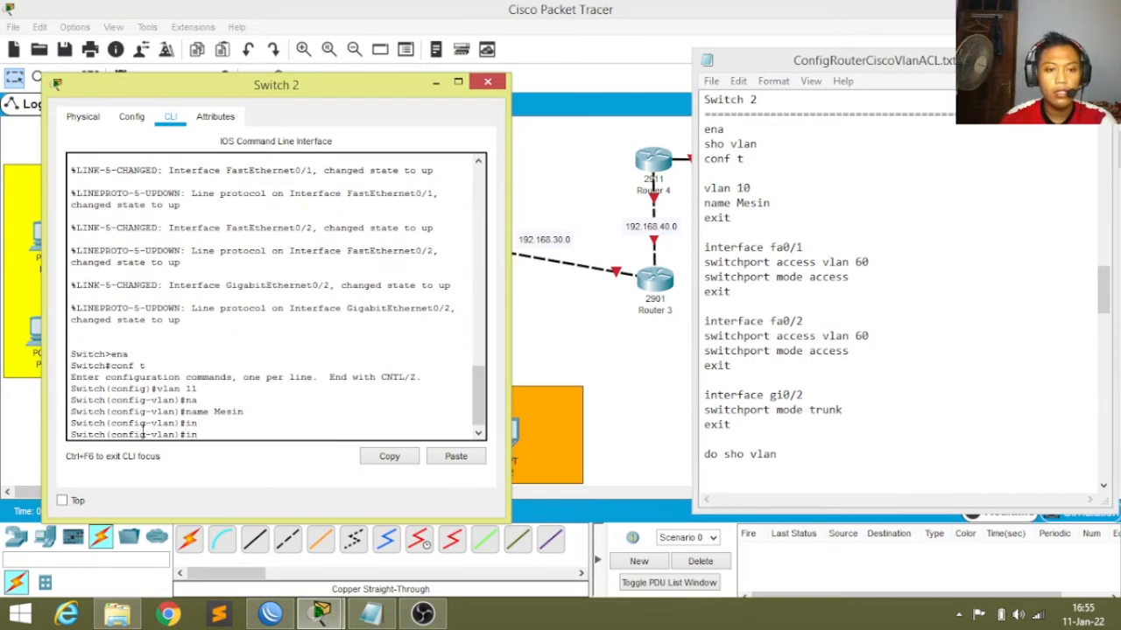
{"action": "type", "text": "t"}
{"action": "key", "text": "Tab"}
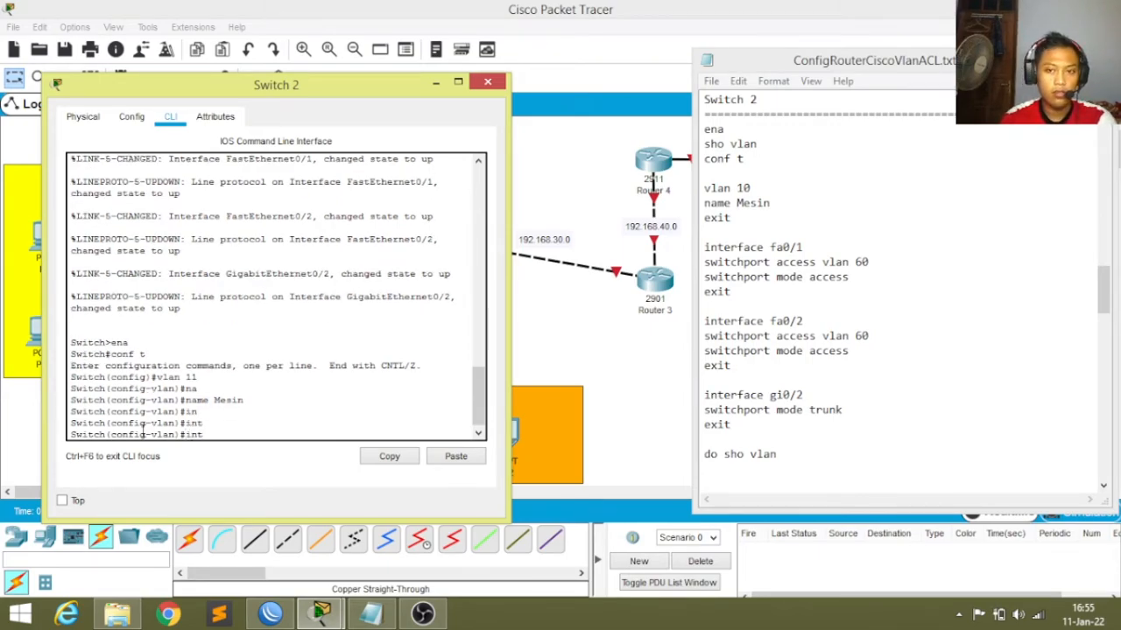
{"action": "key", "text": "BackSpace"}
{"action": "key", "text": "BackSpace"}
{"action": "key", "text": "BackSpace"}
Exit VLAN configuration on Switch 2 and enter the configuration mode of interface fa0/1.
{"action": "type", "text": "exit"}
{"action": "key", "text": "Return"}
{"action": "type", "text": "in"}
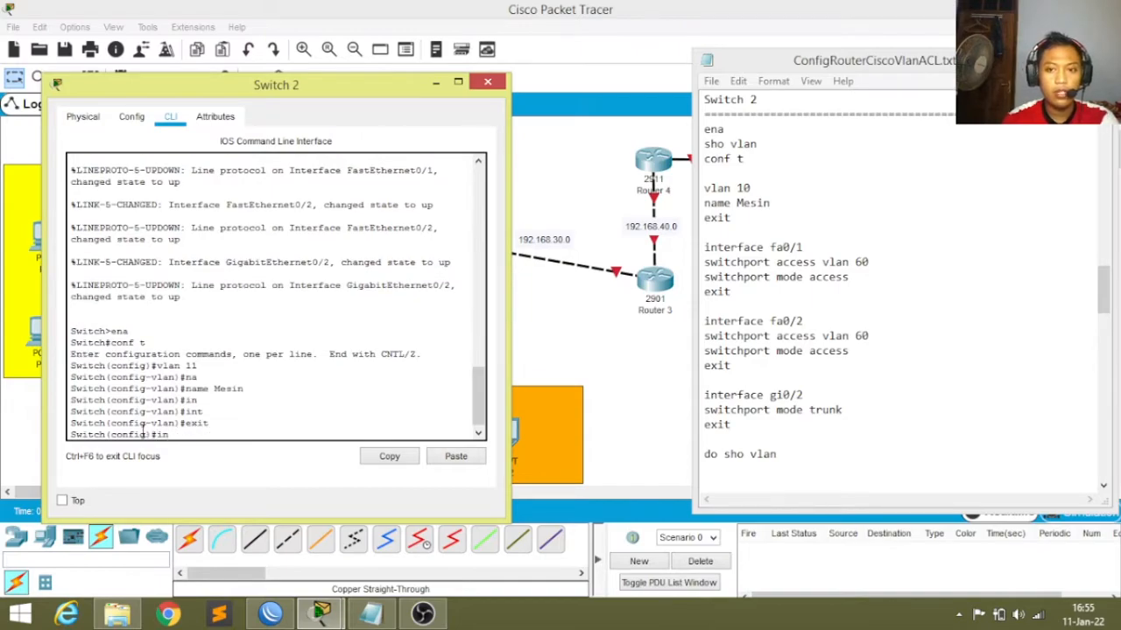
{"action": "key", "text": "Tab"}
{"action": "type", "text": "t"}
{"action": "key", "text": "Tab"}
{"action": "type", "text": "face fa"}
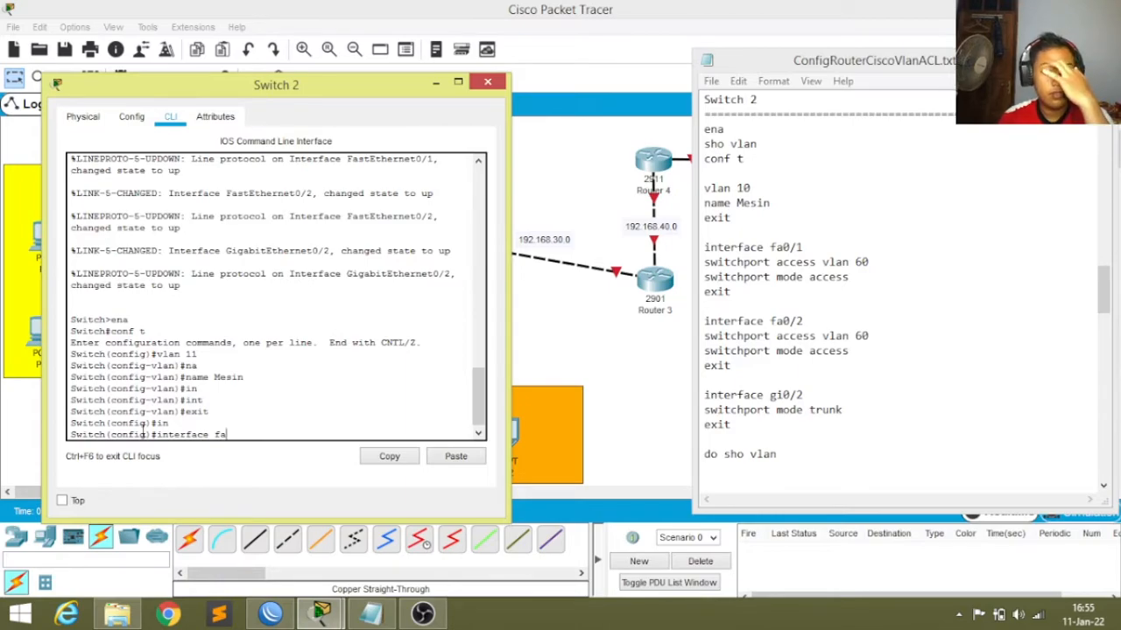
{"action": "type", "text": "0/1"}
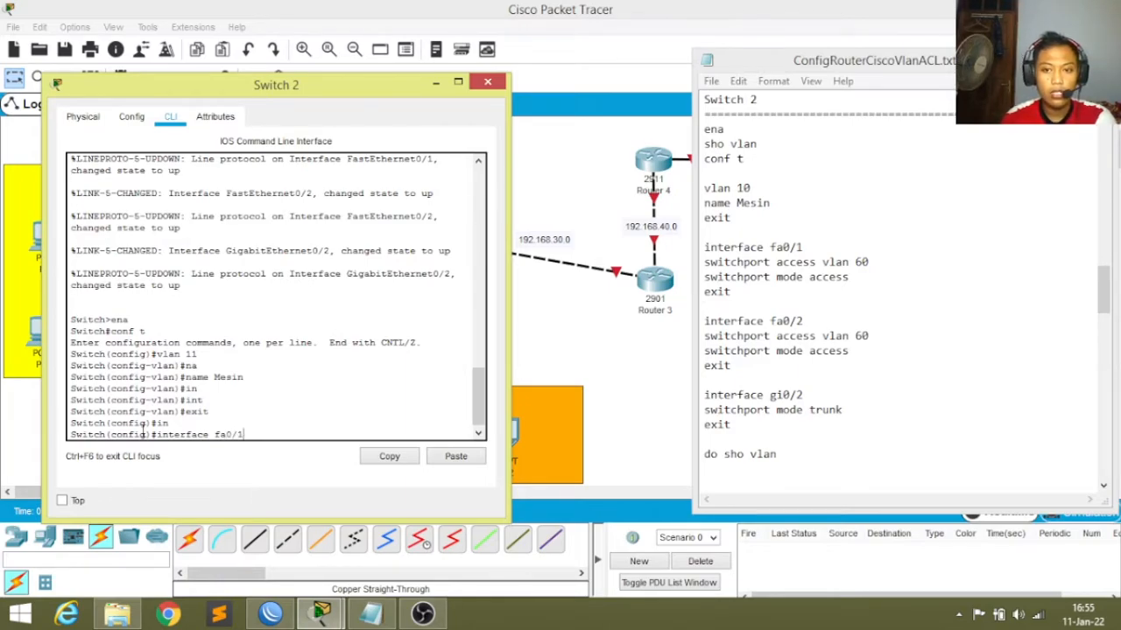
{"action": "key", "text": "Return"}
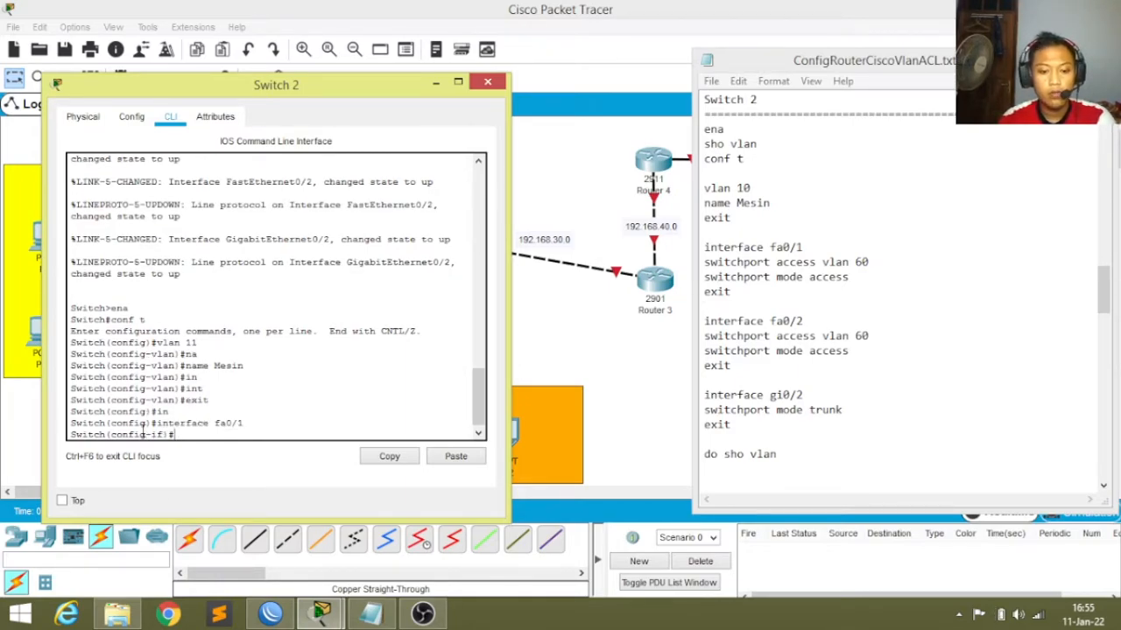
Assign interface fa0/1 on Switch 2 to access VLAN 11.
{"action": "type", "text": "swi"}
{"action": "key", "text": "Tab"}
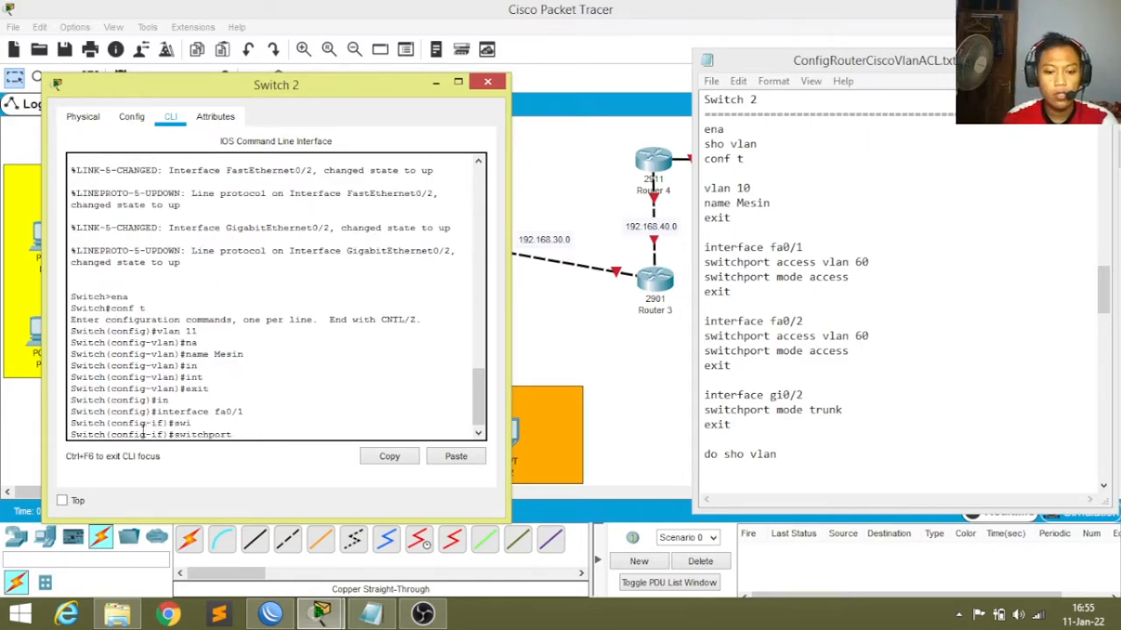
{"action": "type", "text": "ac"}
{"action": "key", "text": "Tab"}
{"action": "type", "text": "vlan"}
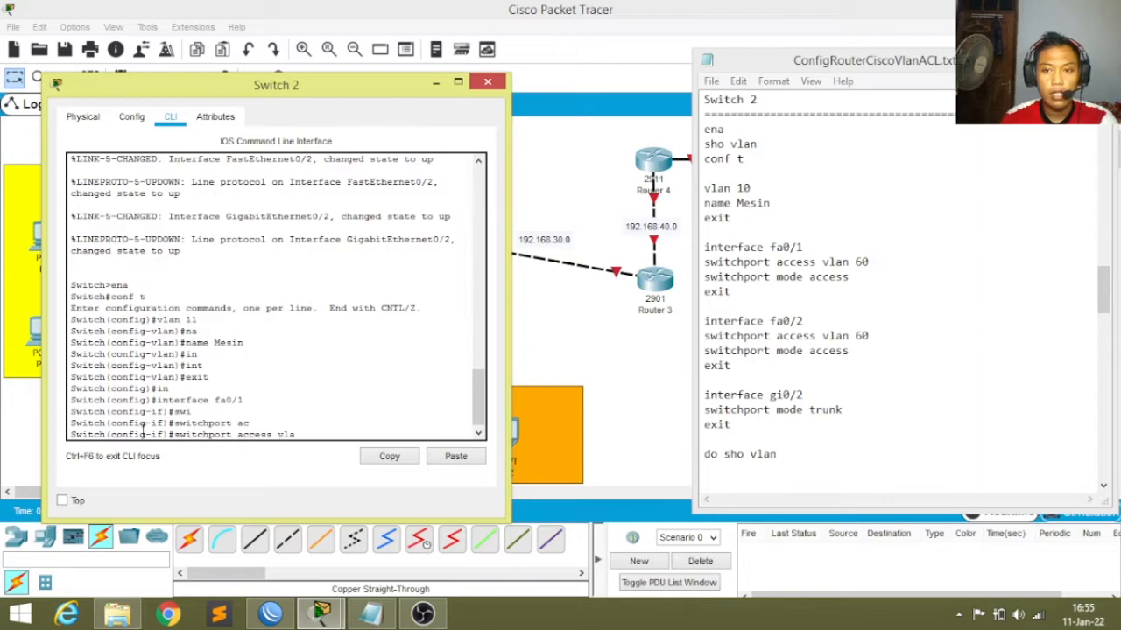
{"action": "type", "text": "0"}
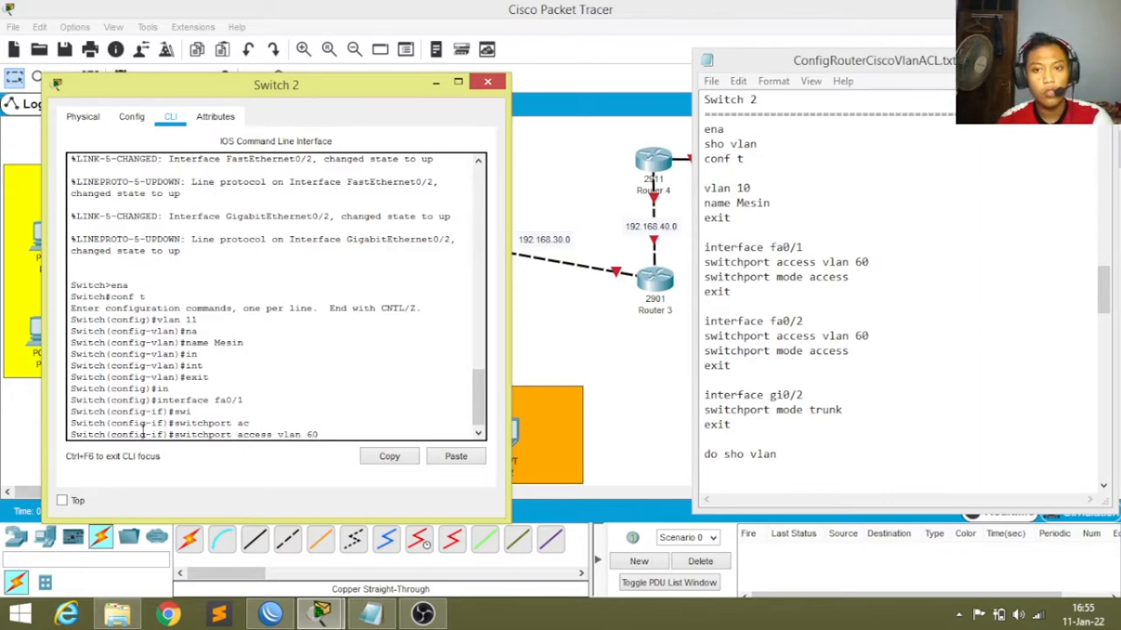
{"action": "key", "text": "BackSpace"}
{"action": "type", "text": "11"}
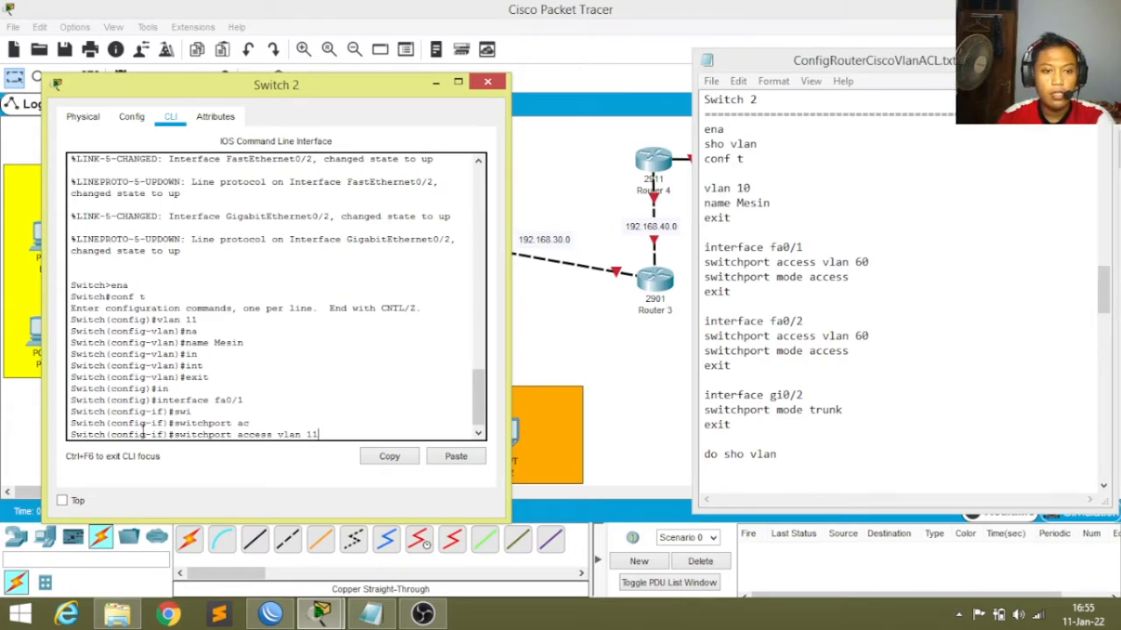
{"action": "key", "text": "Return"}
Set the switchport mode of interface fa0/1 to access and exit its configuration.
{"action": "type", "text": "sw"}
{"action": "key", "text": "Tab"}
{"action": "type", "text": "mod"}
{"action": "key", "text": "Tab"}
{"action": "type", "text": "ac"}
{"action": "key", "text": "Tab"}
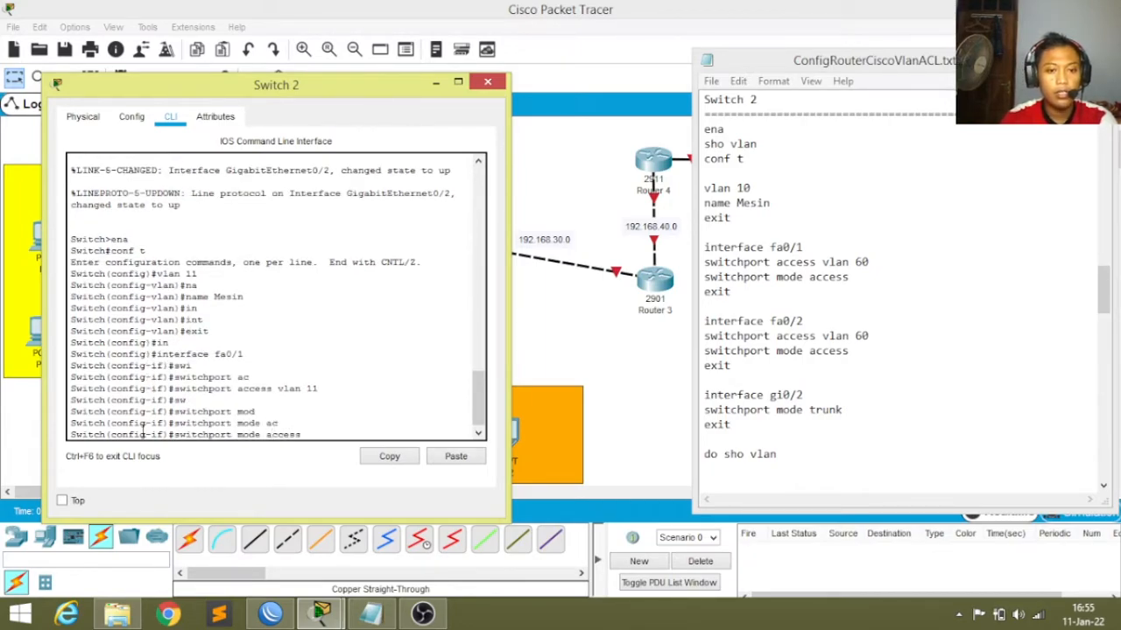
{"action": "key", "text": "Return"}
{"action": "type", "text": "exit"}
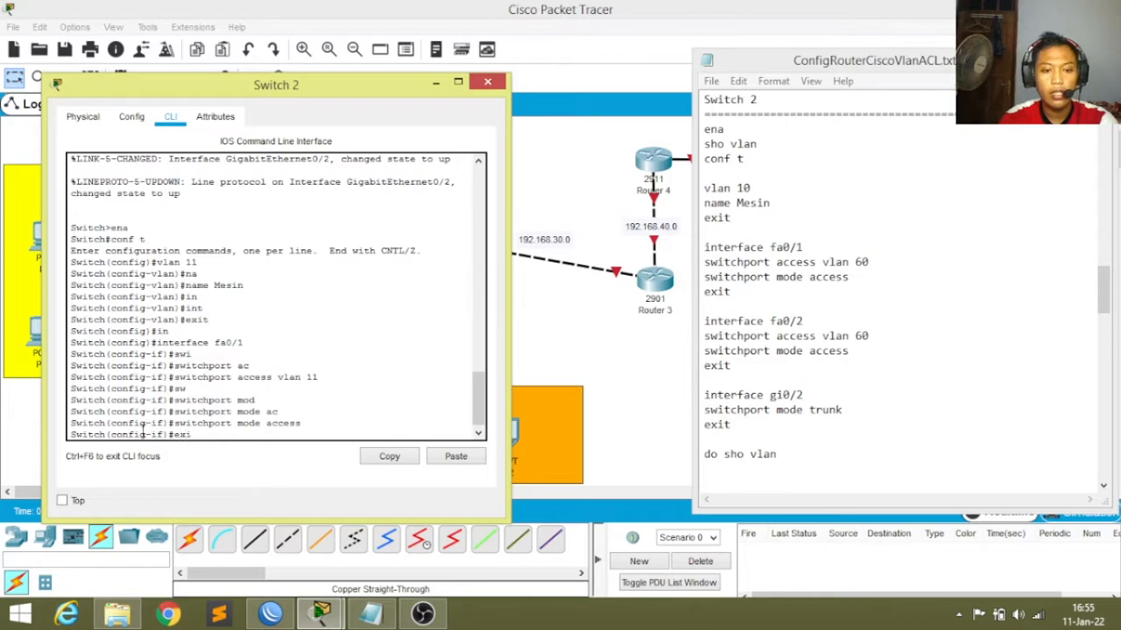
{"action": "key", "text": "Return"}
Enter interface fa0/2 configuration on Switch 2 and assign the port to access VLAN 11.
{"action": "type", "text": "inte"}
{"action": "key", "text": "Tab"}
{"action": "type", "text": "fa"}
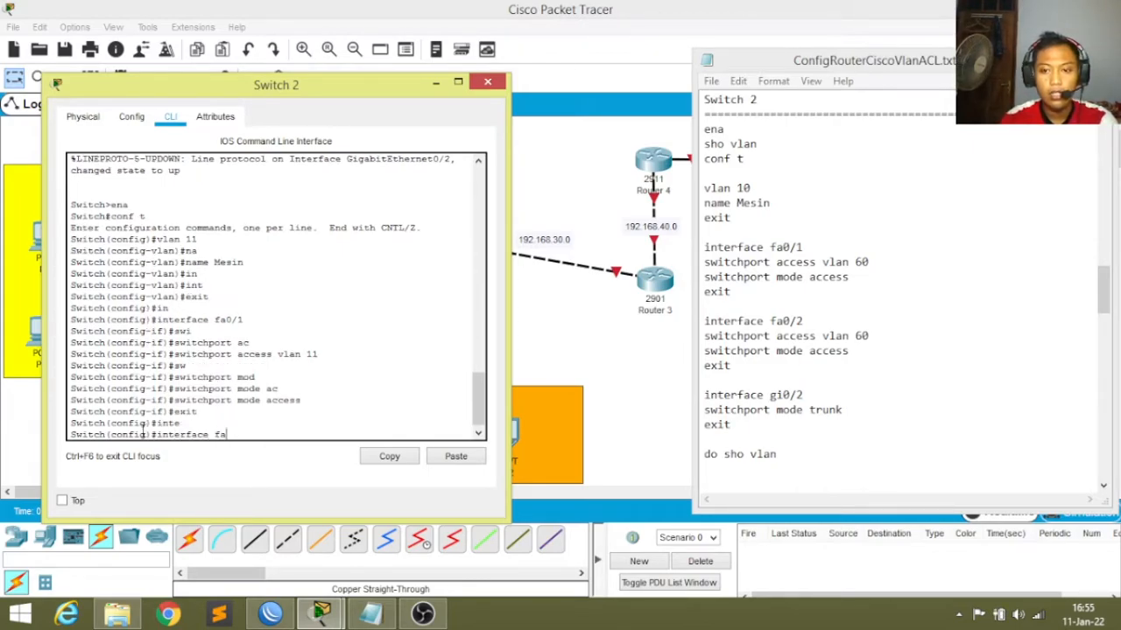
{"action": "type", "text": "0/2"}
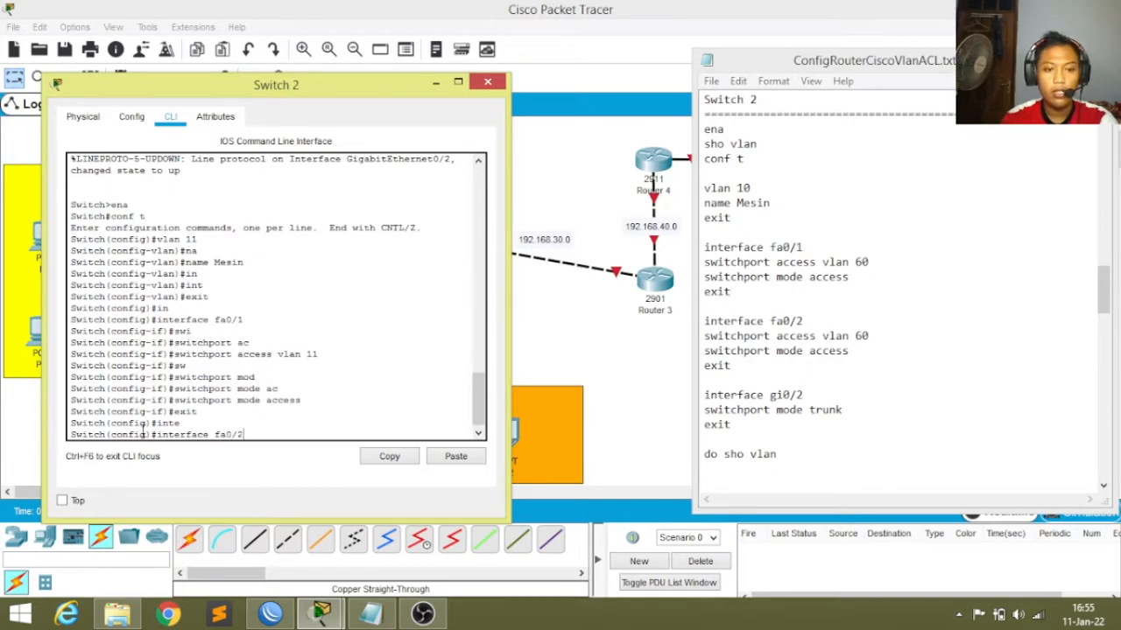
{"action": "key", "text": "Return"}
{"action": "type", "text": "switchport ac"}
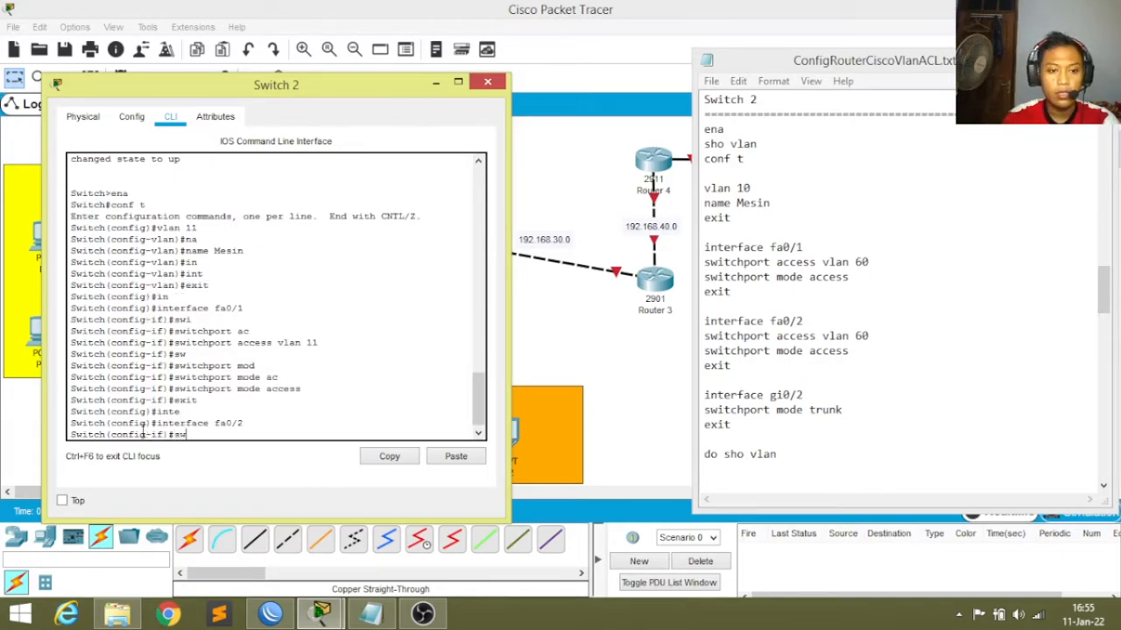
{"action": "key", "text": "Tab"}
{"action": "type", "text": "ac"}
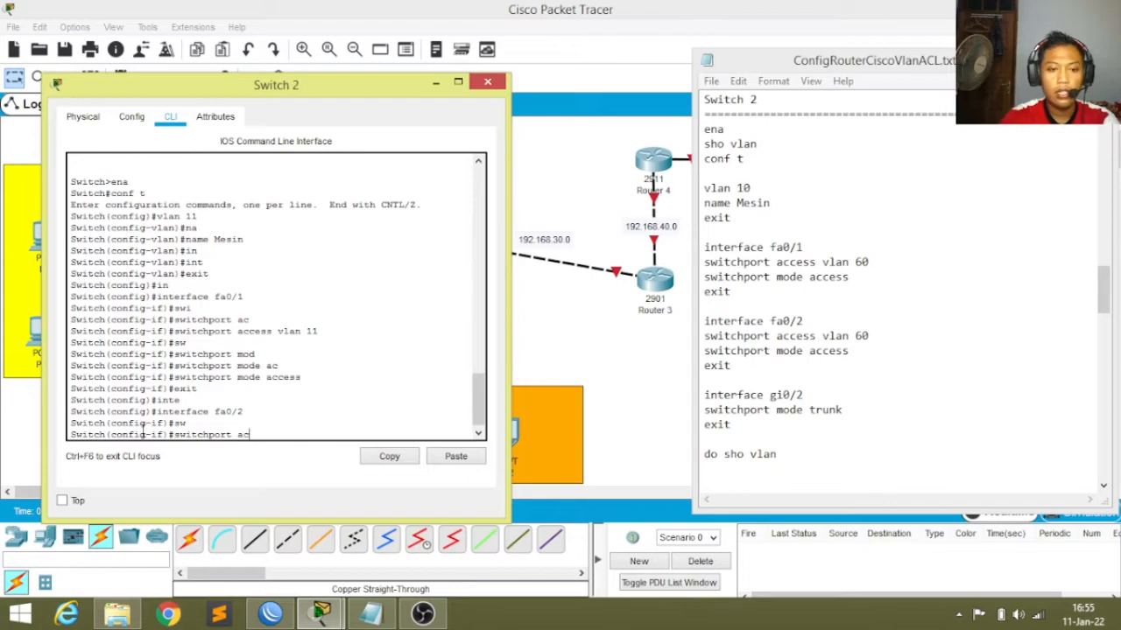
{"action": "key", "text": "Tab"}
{"action": "type", "text": "v"}
{"action": "key", "text": "Tab"}
{"action": "type", "text": "11"}
{"action": "key", "text": "Return"}
Set the switchport mode of interface fa0/2 to access and exit its configuration.
{"action": "type", "text": "swi"}
{"action": "key", "text": "Tab"}
{"action": "type", "text": "mo"}
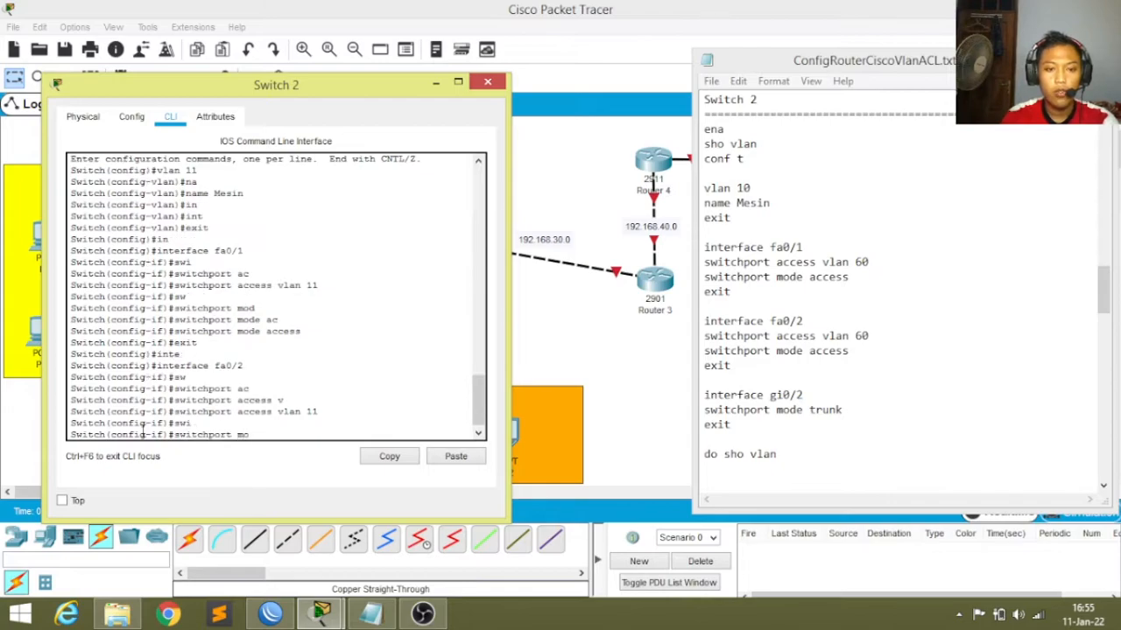
{"action": "key", "text": "Tab"}
{"action": "type", "text": "ac"}
{"action": "key", "text": "Tab"}
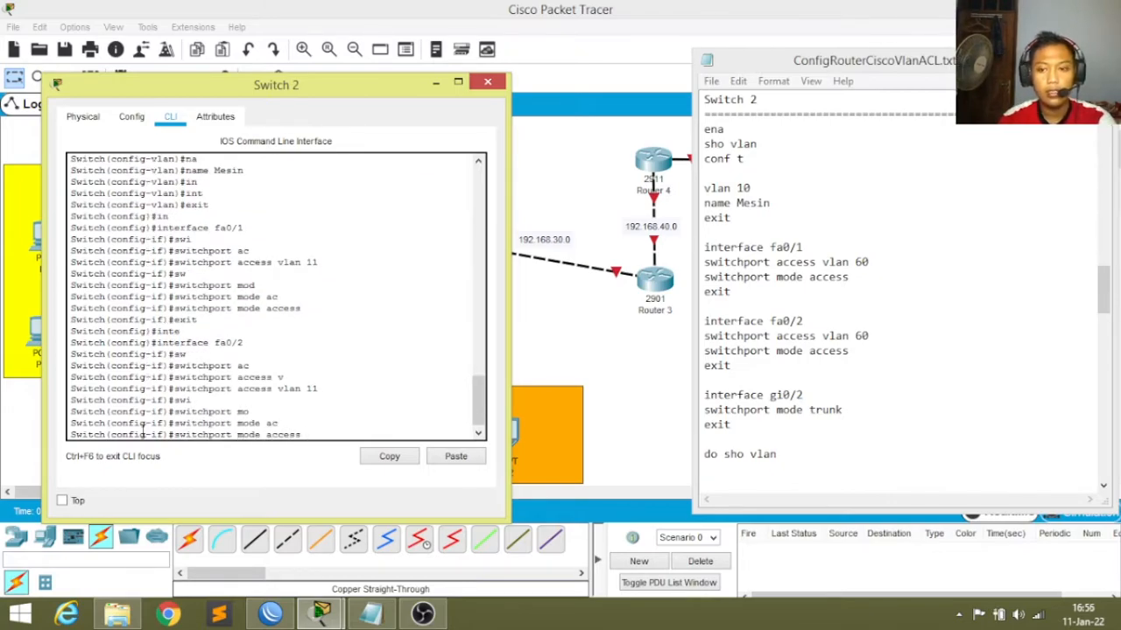
{"action": "key", "text": "Return"}
{"action": "type", "text": "exit"}
{"action": "key", "text": "Return"}
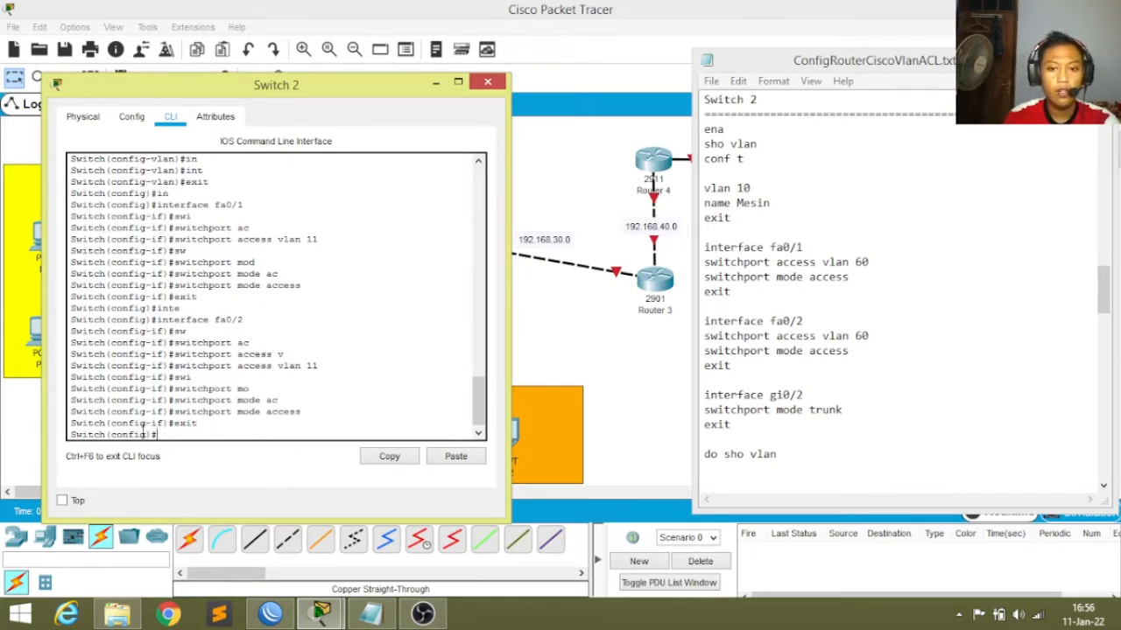
Set interface gi0/2 on Switch 2 to switchport mode trunk and exit its configuration.
{"action": "type", "text": "in"}
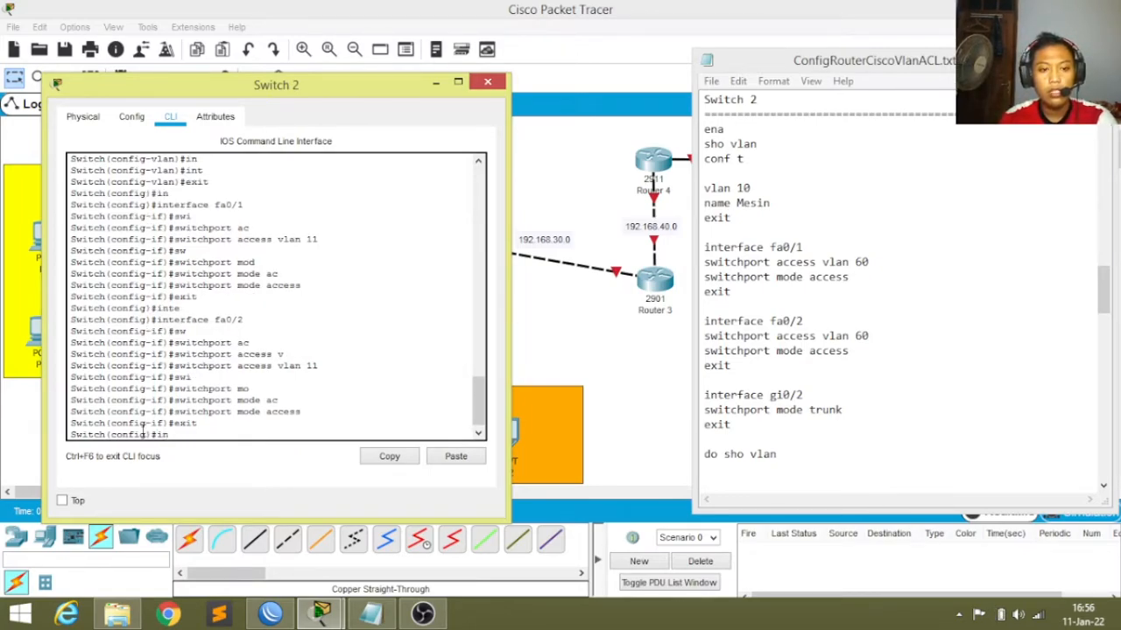
{"action": "key", "text": "Tab"}
{"action": "type", "text": "gi0"}
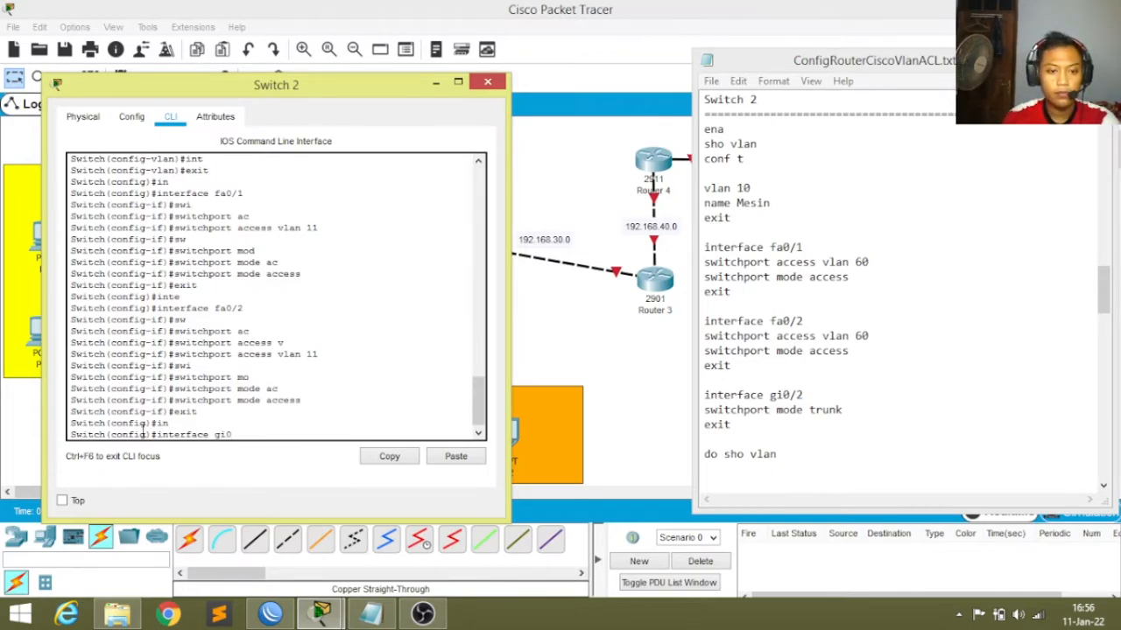
{"action": "type", "text": "/2"}
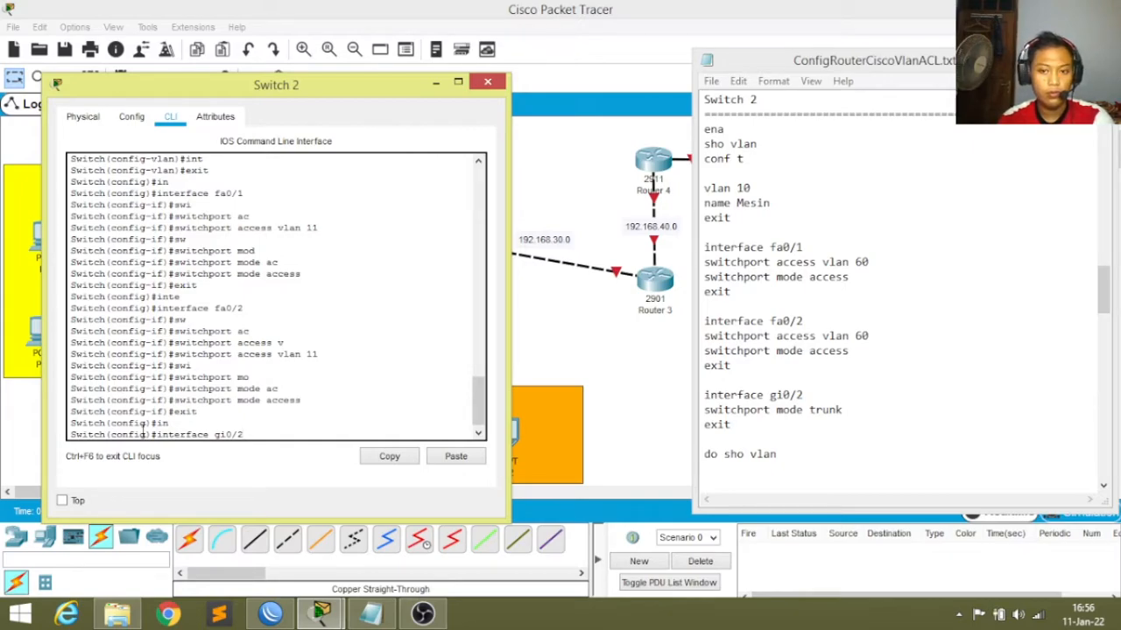
{"action": "key", "text": "Return"}
{"action": "type", "text": "swi"}
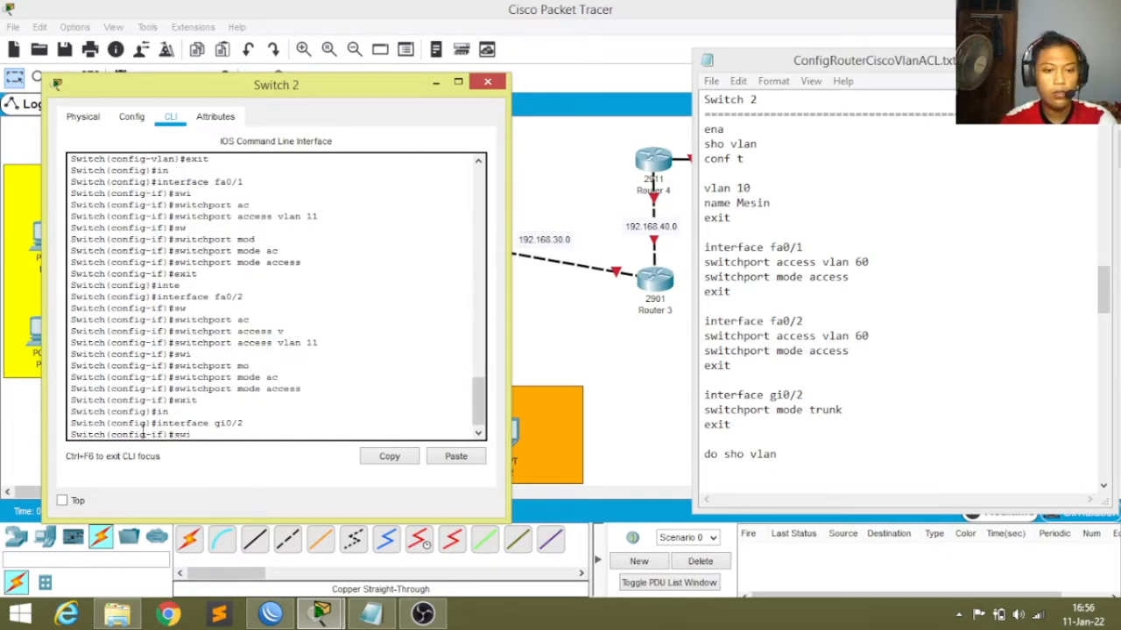
{"action": "key", "text": "Tab"}
{"action": "type", "text": "mod"}
{"action": "key", "text": "Tab"}
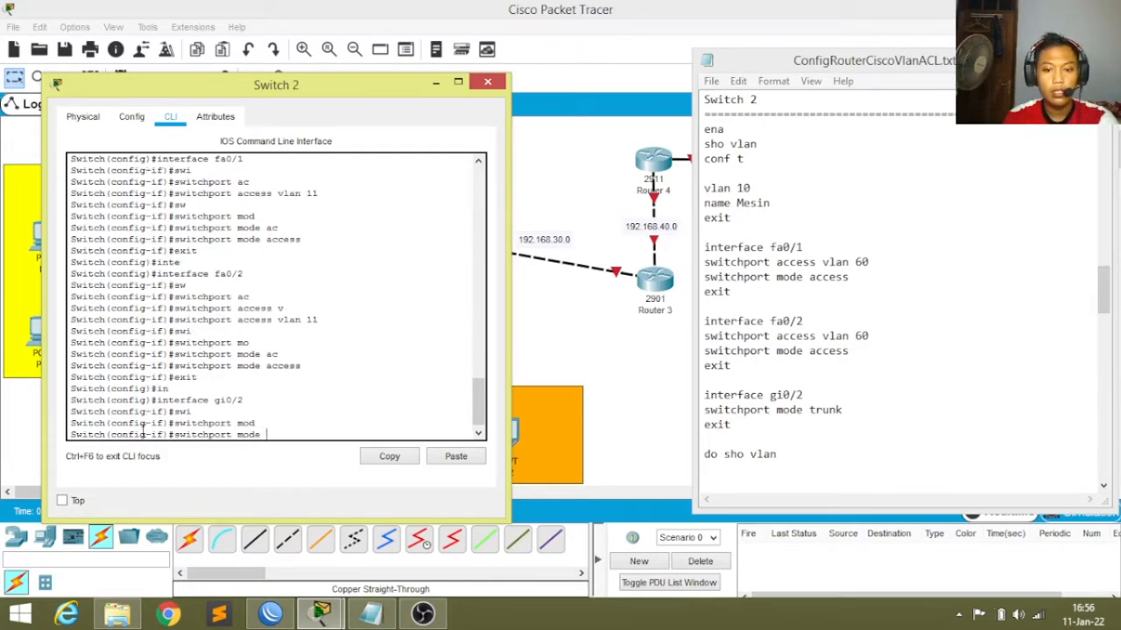
{"action": "type", "text": "tr"}
{"action": "key", "text": "Return"}
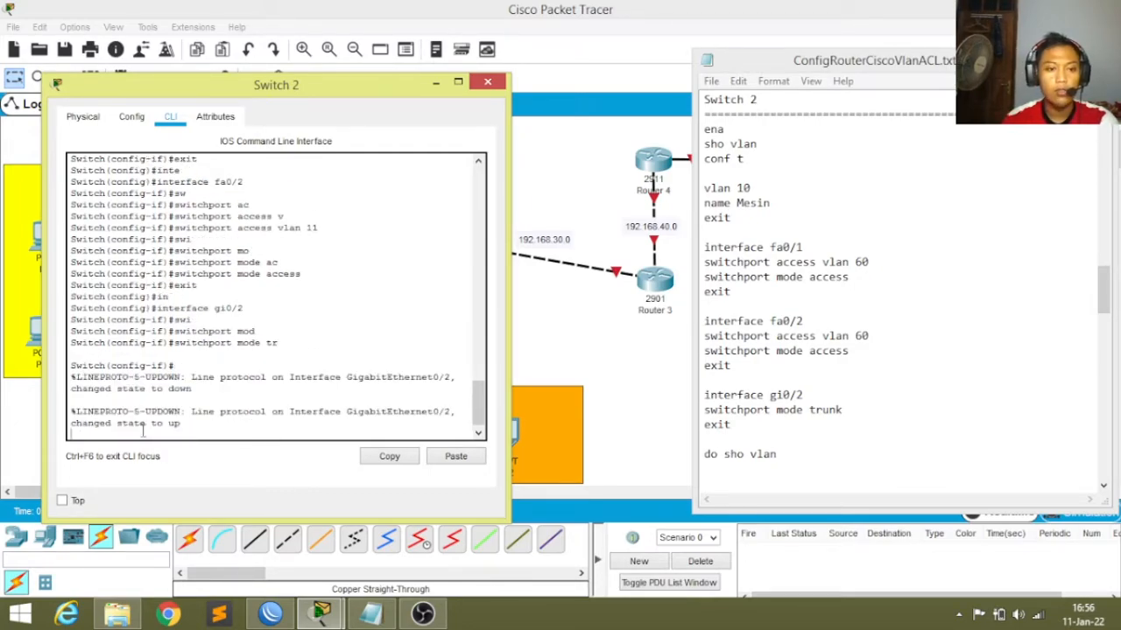
{"action": "key", "text": "Return"}
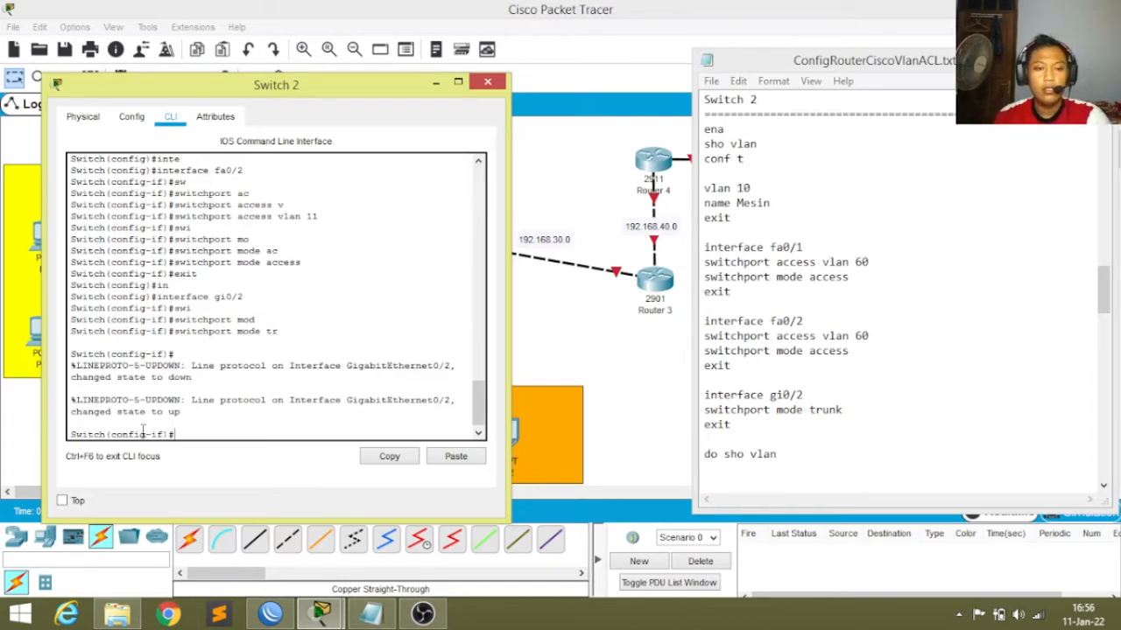
{"action": "type", "text": "exit"}
{"action": "key", "text": "Return"}
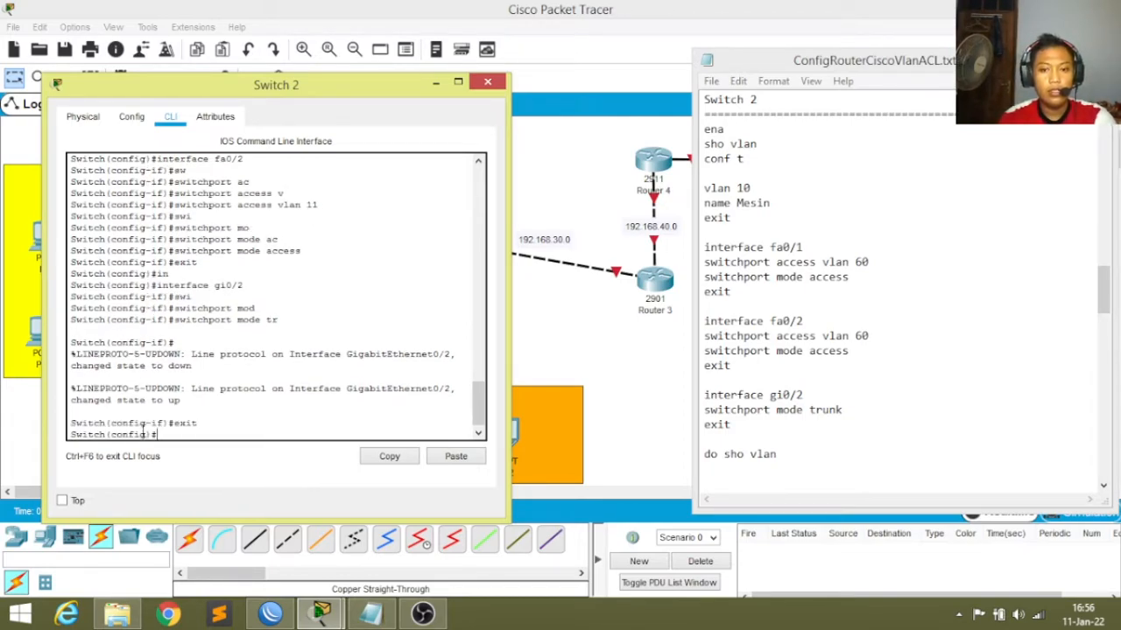
Check the VLAN table on Switch 2 with do sho vlan and close the switch's window.
{"action": "type", "text": "do sh"}
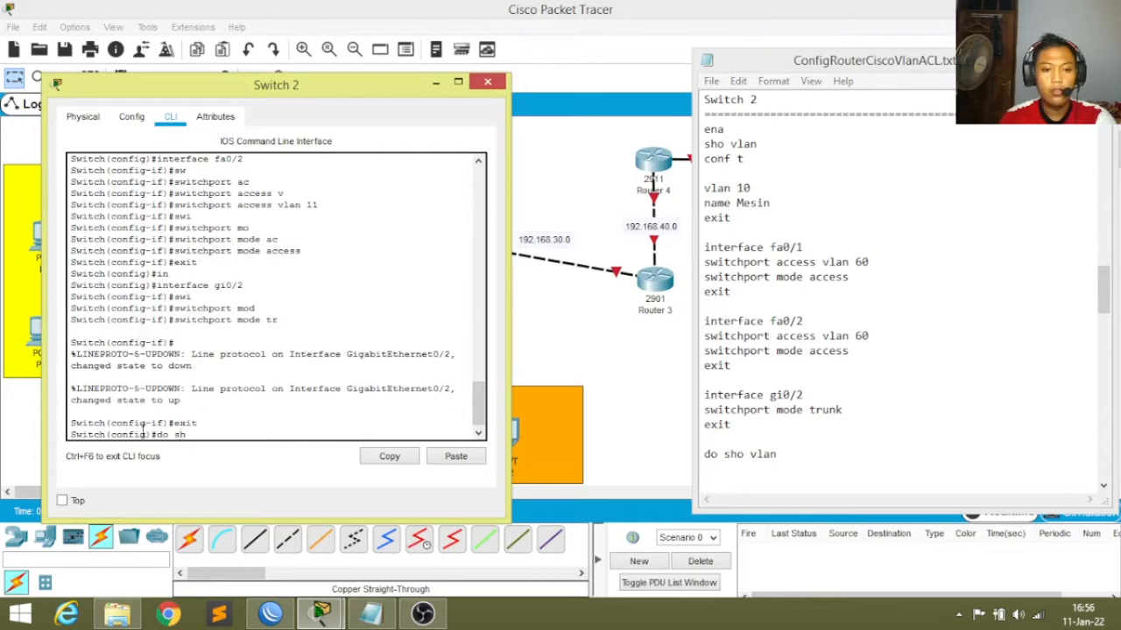
{"action": "type", "text": "o vlan"}
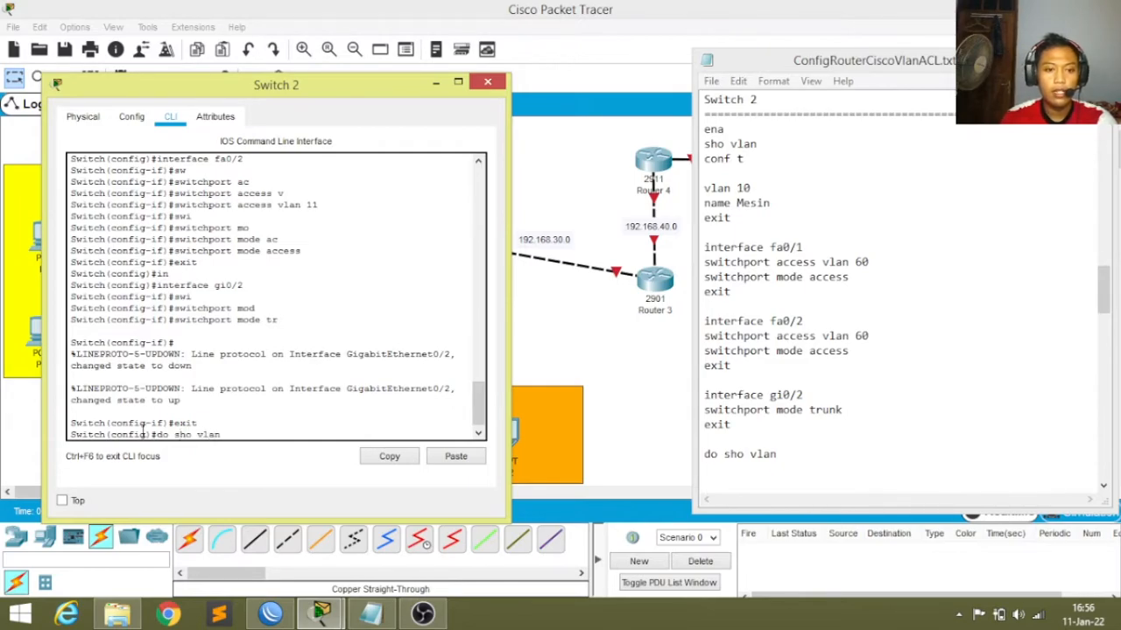
{"action": "key", "text": "Return"}
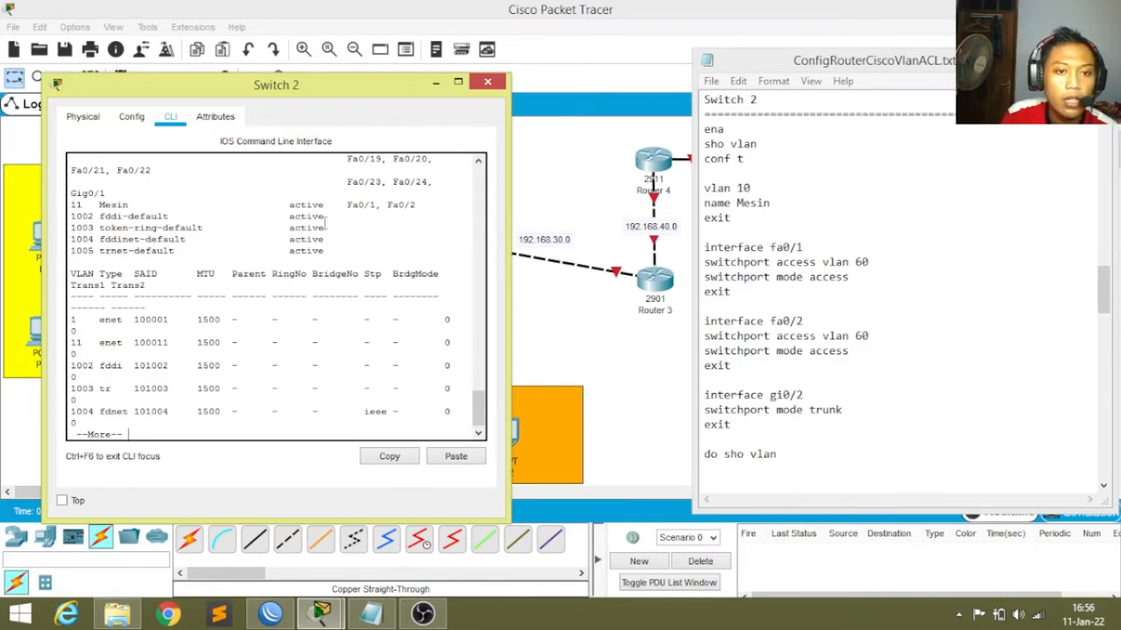
{"action": "left_click", "coordinate": [487, 83]}
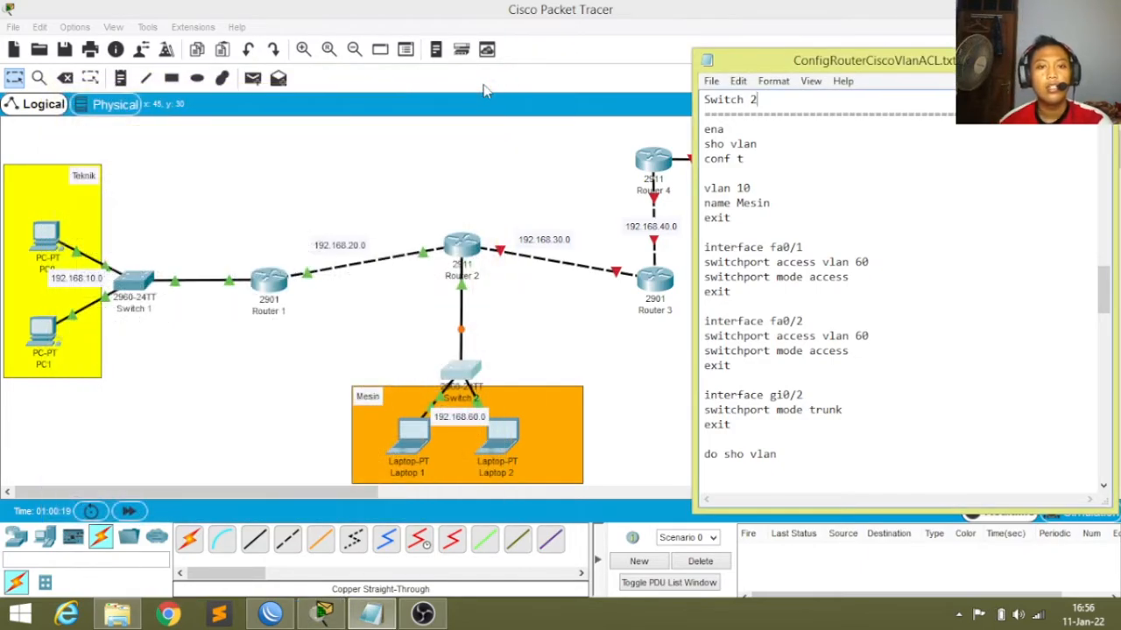
Bring up the Router 3 section of the notes, open Router 3's command line and decline the initial configuration dialog.
{"action": "left_click_drag", "start_coordinate": [921, 70], "coordinate": [231, 74]}
{"action": "scroll", "coordinate": [278, 212], "scroll_direction": "down", "scroll_amount": 8}
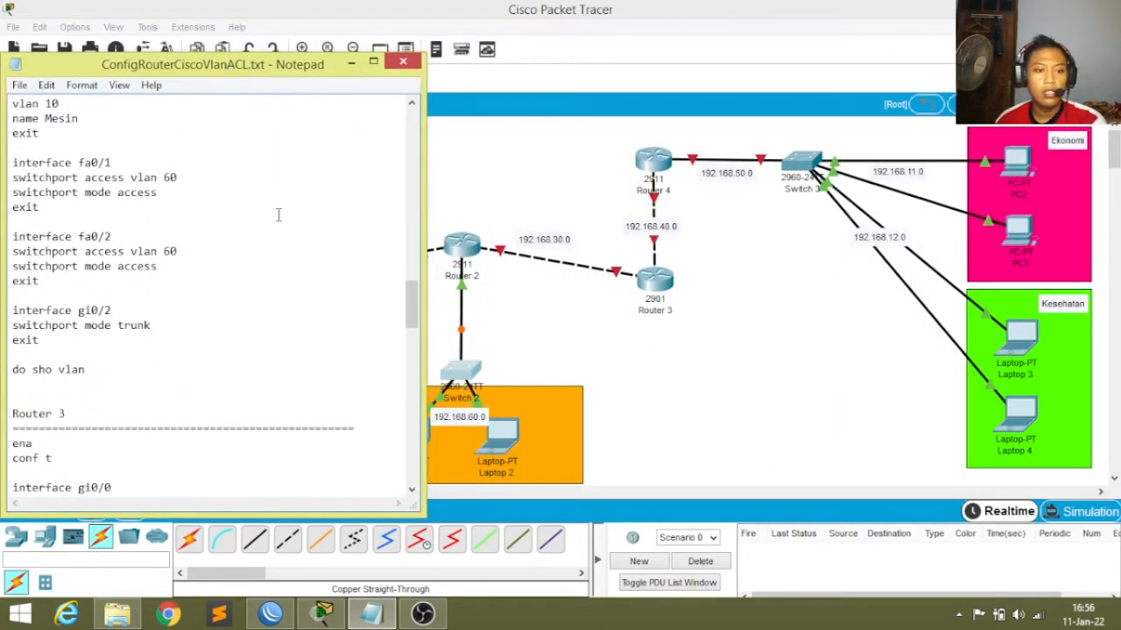
{"action": "scroll", "coordinate": [316, 272], "scroll_direction": "down", "scroll_amount": 1}
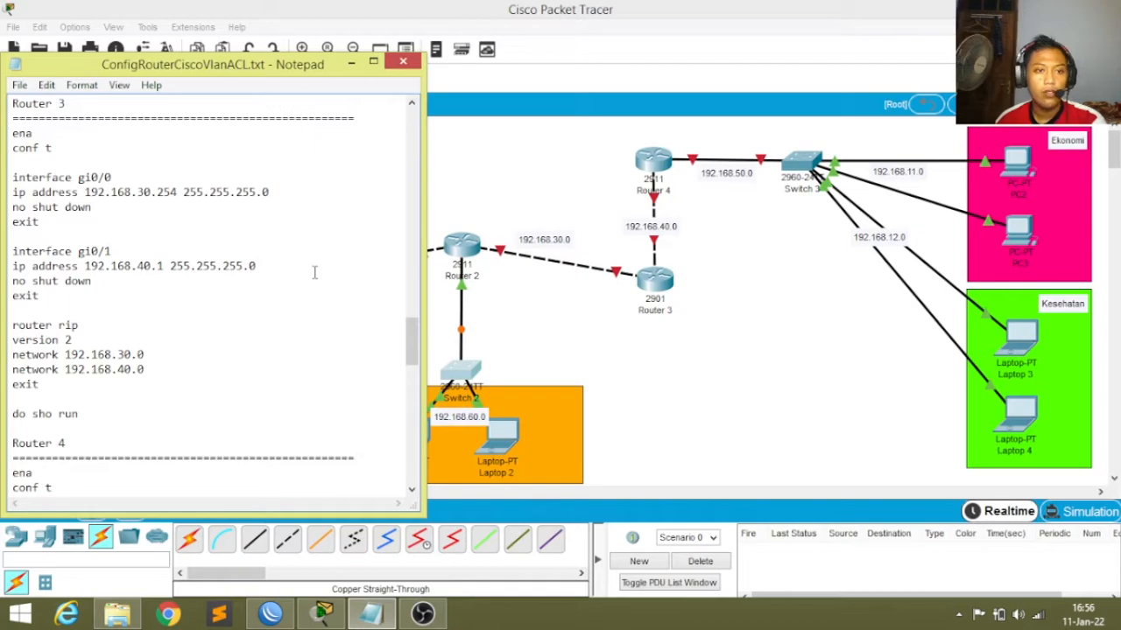
{"action": "left_click", "coordinate": [653, 282]}
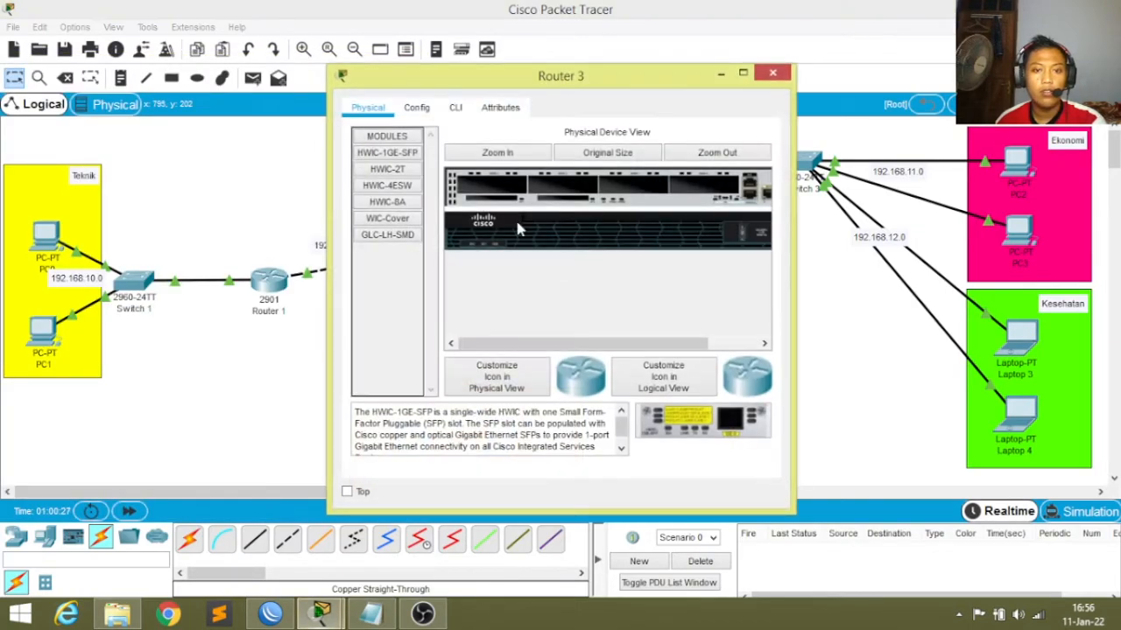
{"action": "left_click", "coordinate": [457, 108]}
{"action": "left_click_drag", "start_coordinate": [537, 79], "coordinate": [763, 84]}
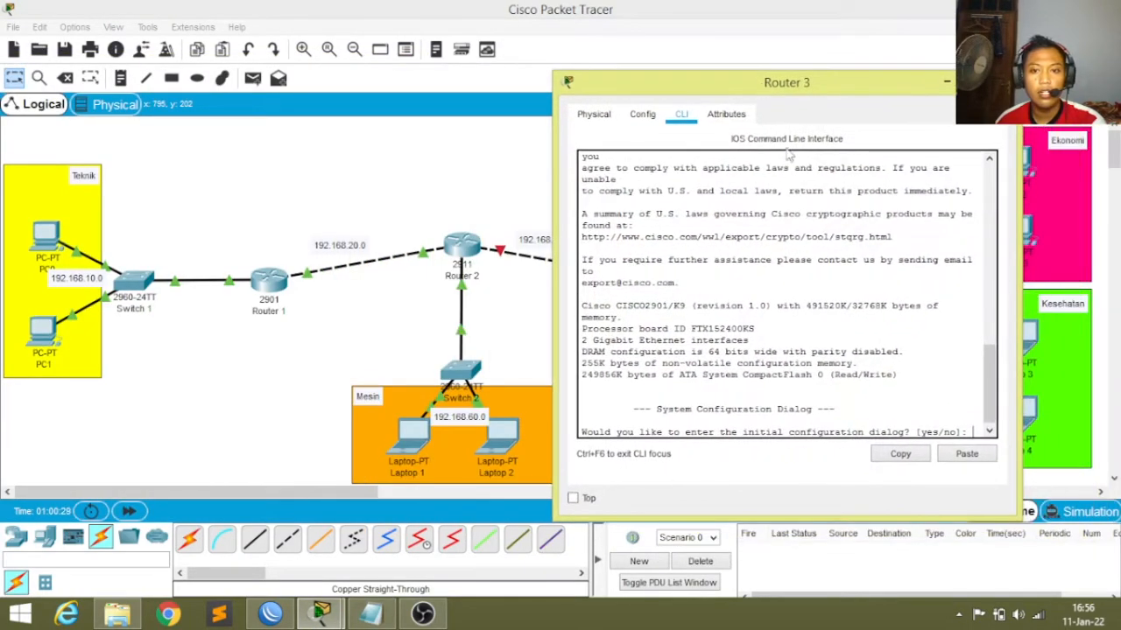
{"action": "type", "text": "no"}
{"action": "key", "text": "Return"}
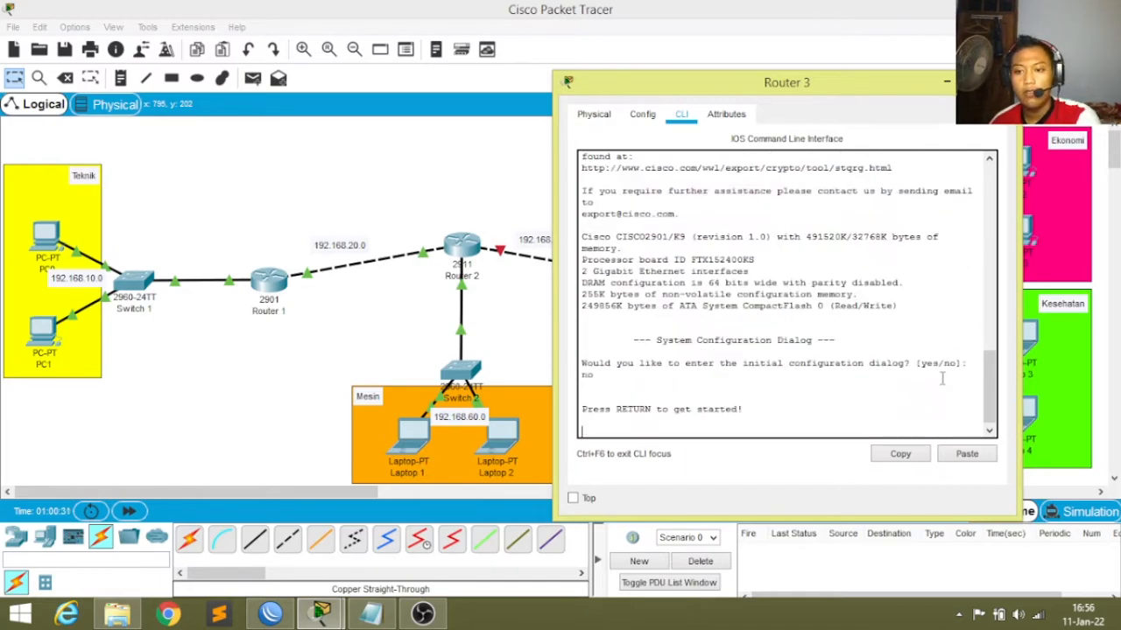
{"action": "key", "text": "Return"}
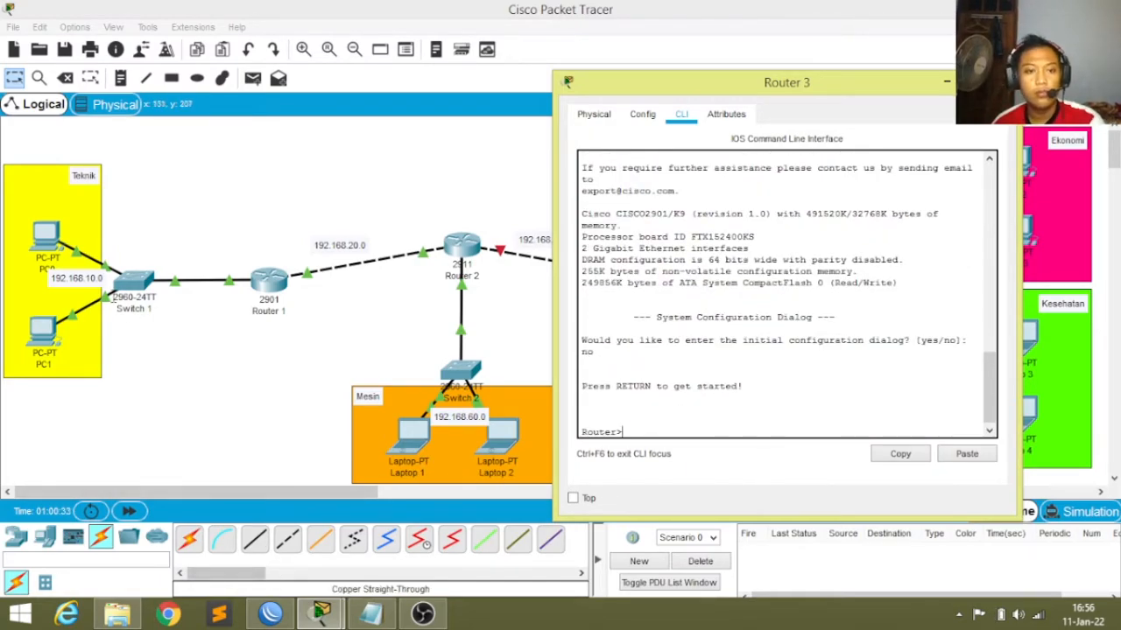
Copy the Router 3 commands from ena through the exit after router rip, run them in Router 3's command line and minimize its window.
{"action": "left_click", "coordinate": [369, 614]}
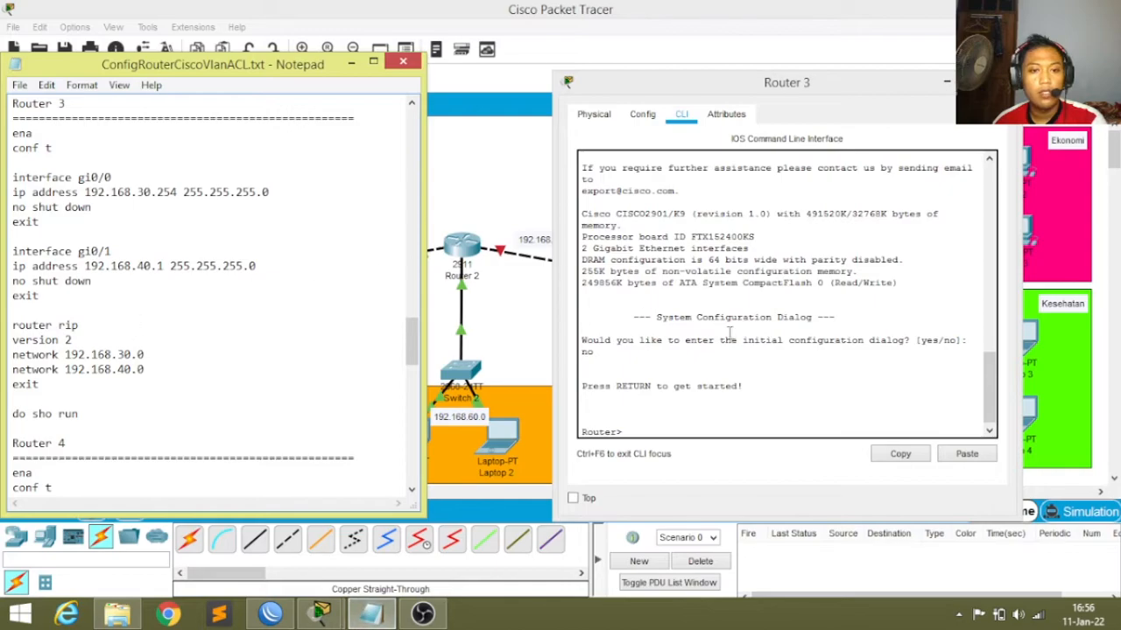
{"action": "left_click", "coordinate": [682, 430]}
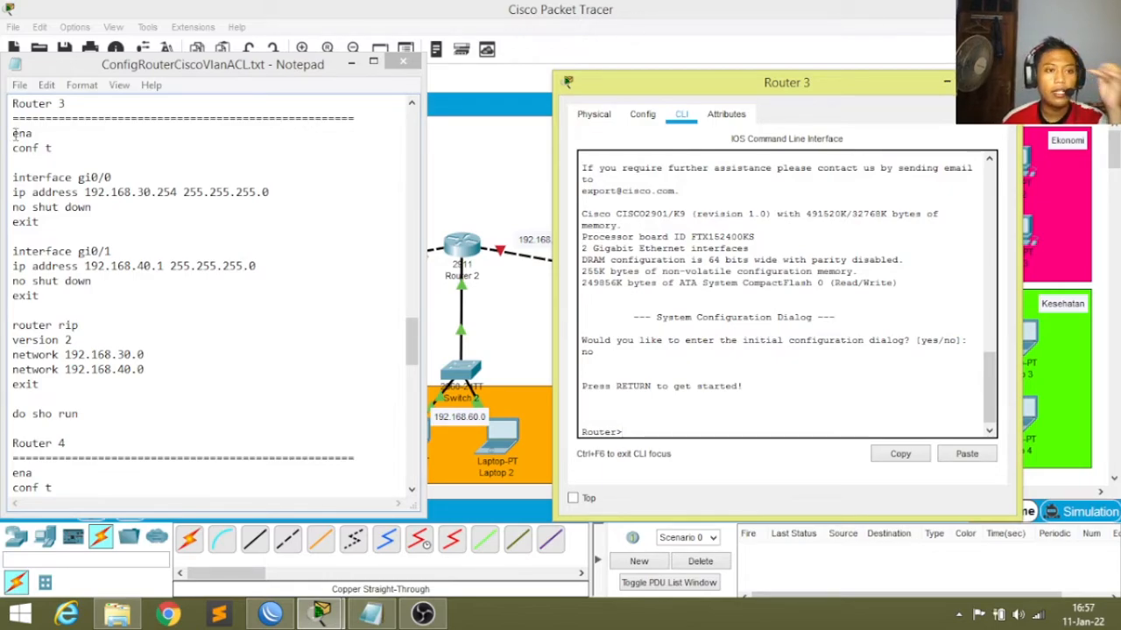
{"action": "left_click_drag", "start_coordinate": [15, 133], "coordinate": [89, 382]}
{"action": "key", "text": "ctrl+c"}
{"action": "left_click", "coordinate": [705, 429]}
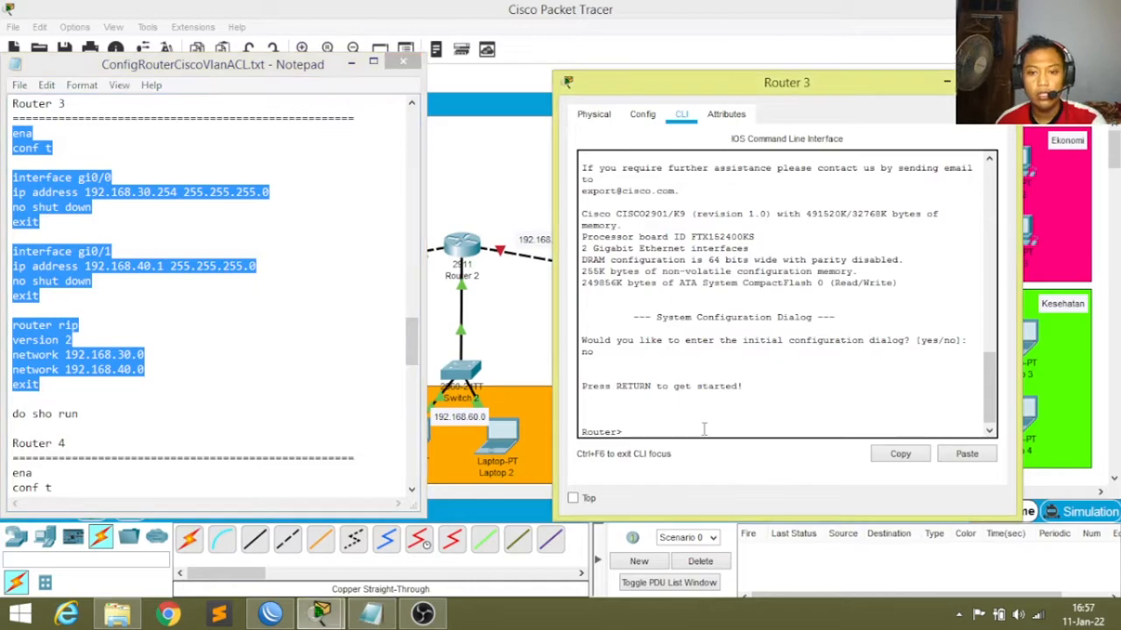
{"action": "left_click", "coordinate": [974, 454]}
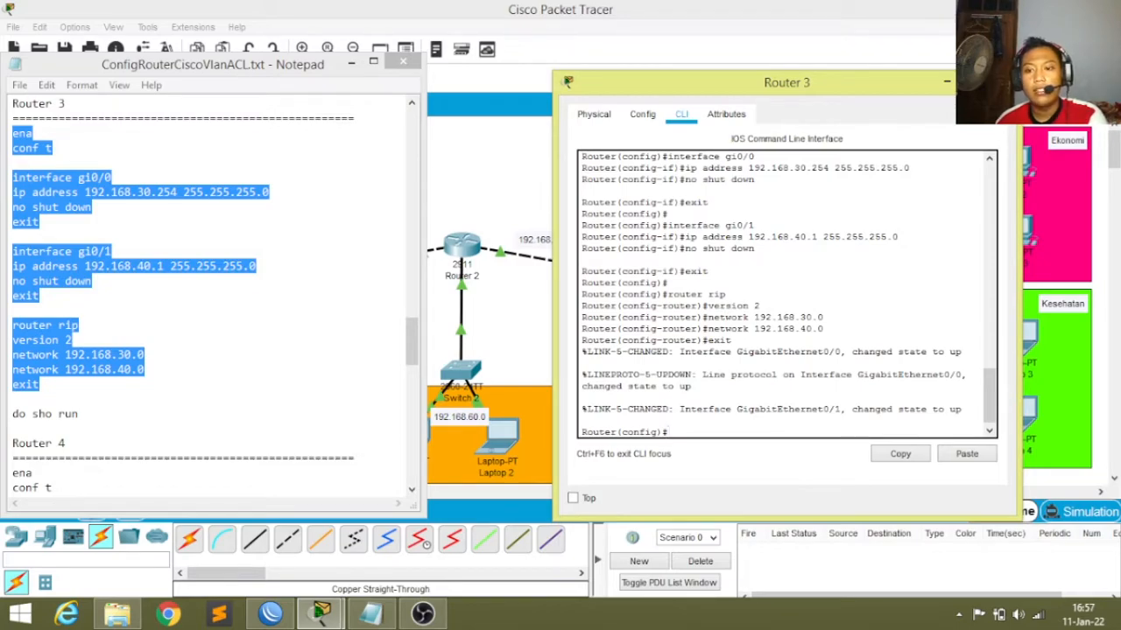
{"action": "left_click", "coordinate": [947, 82]}
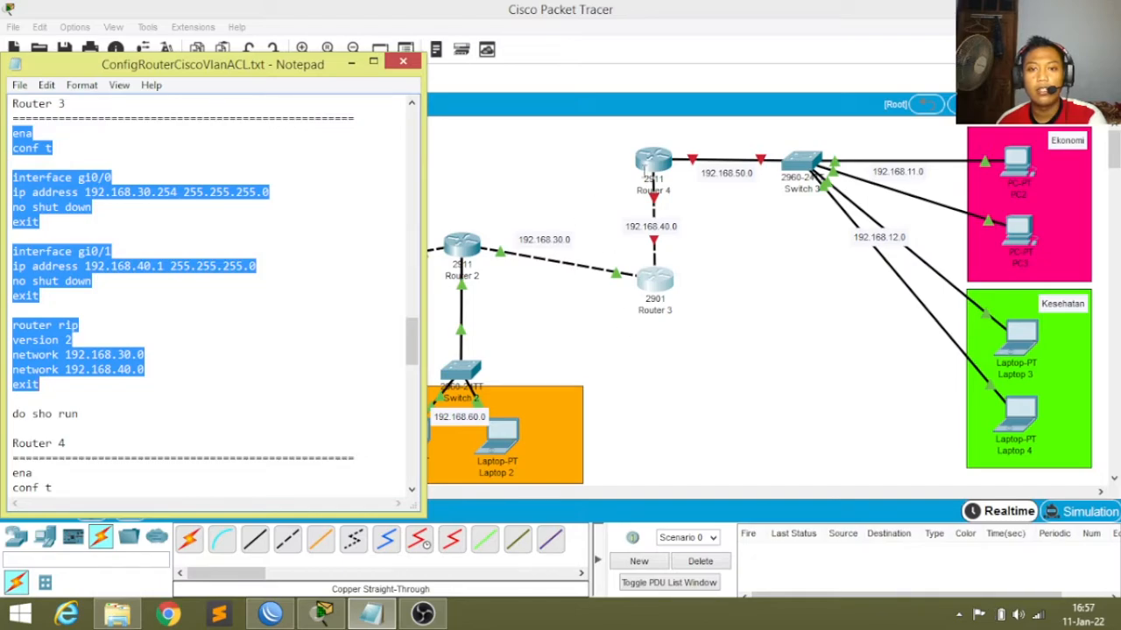
Bring up the Router 4 section of the notes, open Router 4's command line and decline the initial configuration dialog.
{"action": "left_click_drag", "start_coordinate": [411, 349], "coordinate": [405, 387]}
{"action": "left_click", "coordinate": [763, 334]}
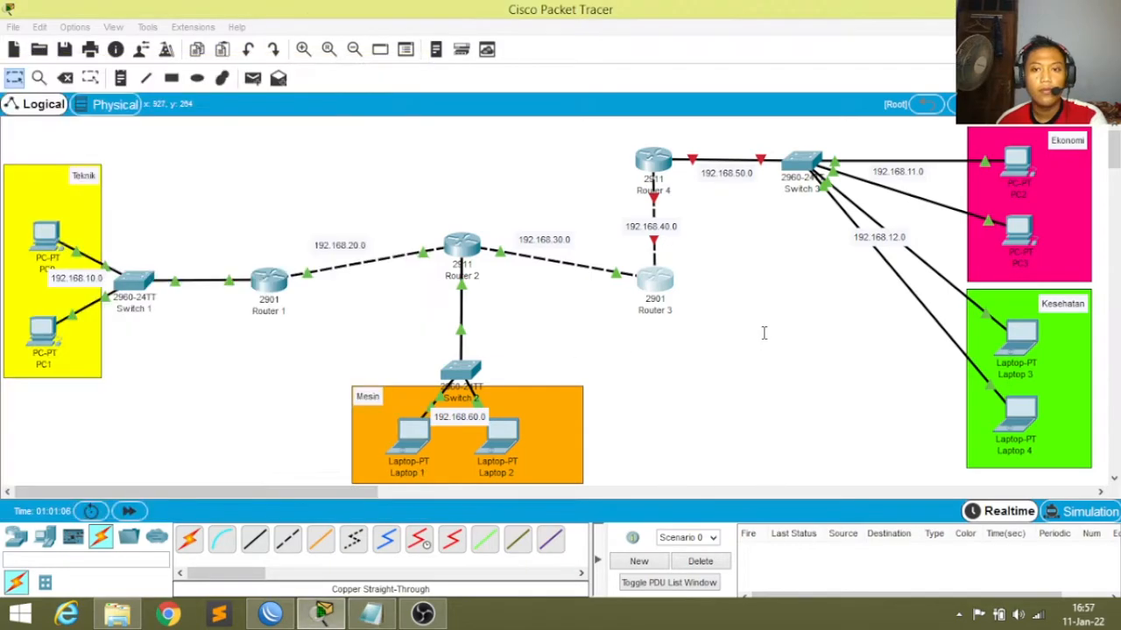
{"action": "left_click", "coordinate": [653, 160]}
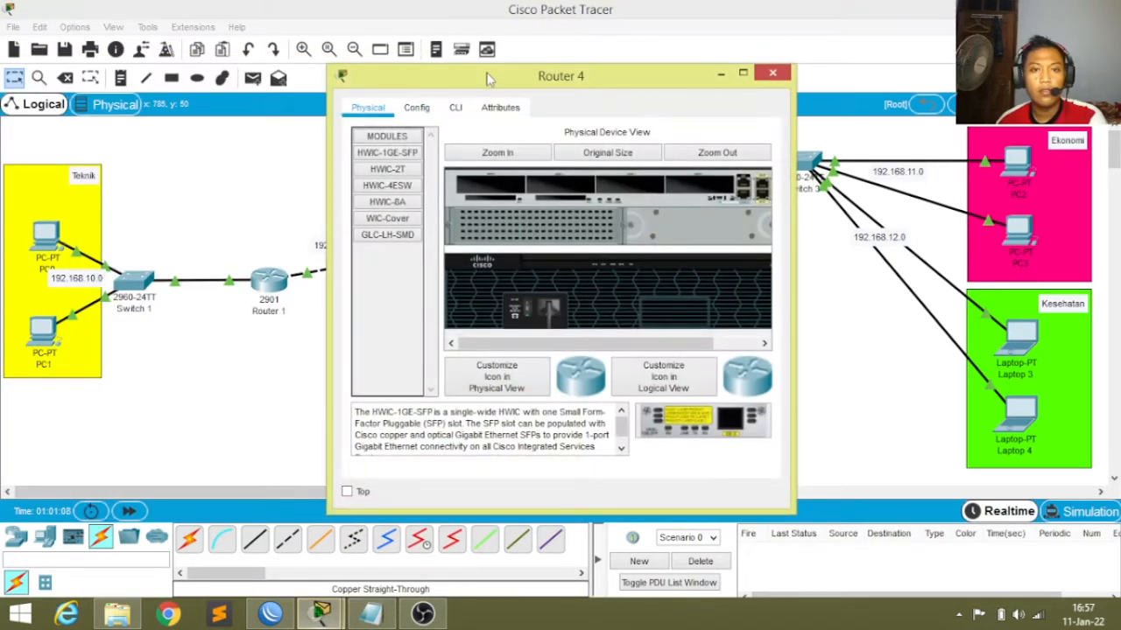
{"action": "left_click_drag", "start_coordinate": [488, 79], "coordinate": [650, 95]}
{"action": "left_click", "coordinate": [617, 123]}
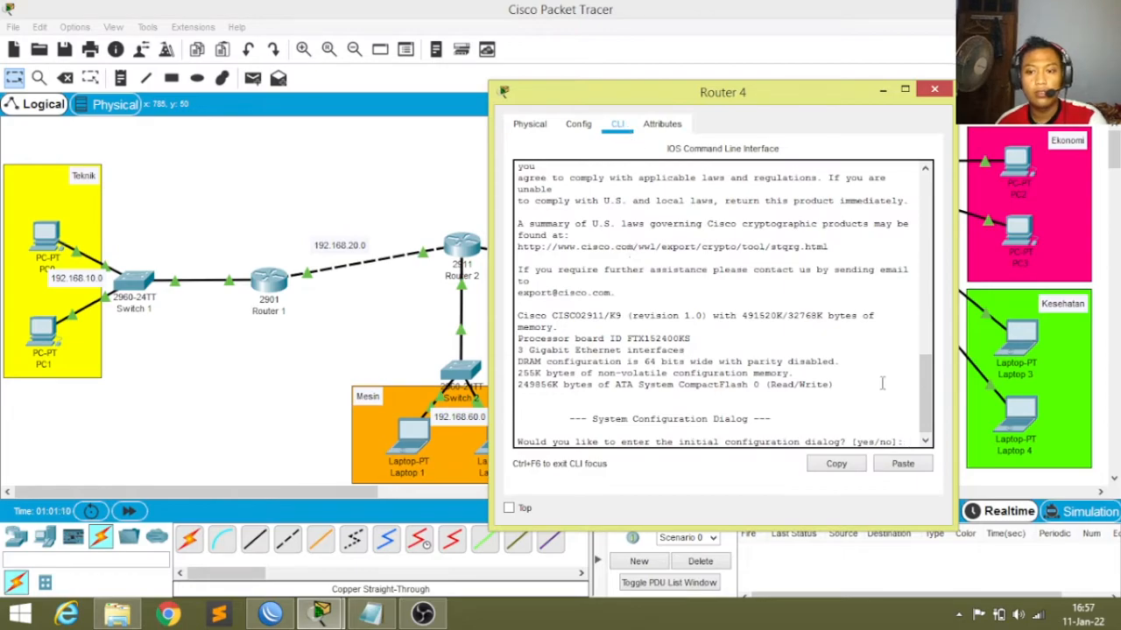
{"action": "type", "text": "no"}
{"action": "key", "text": "Return"}
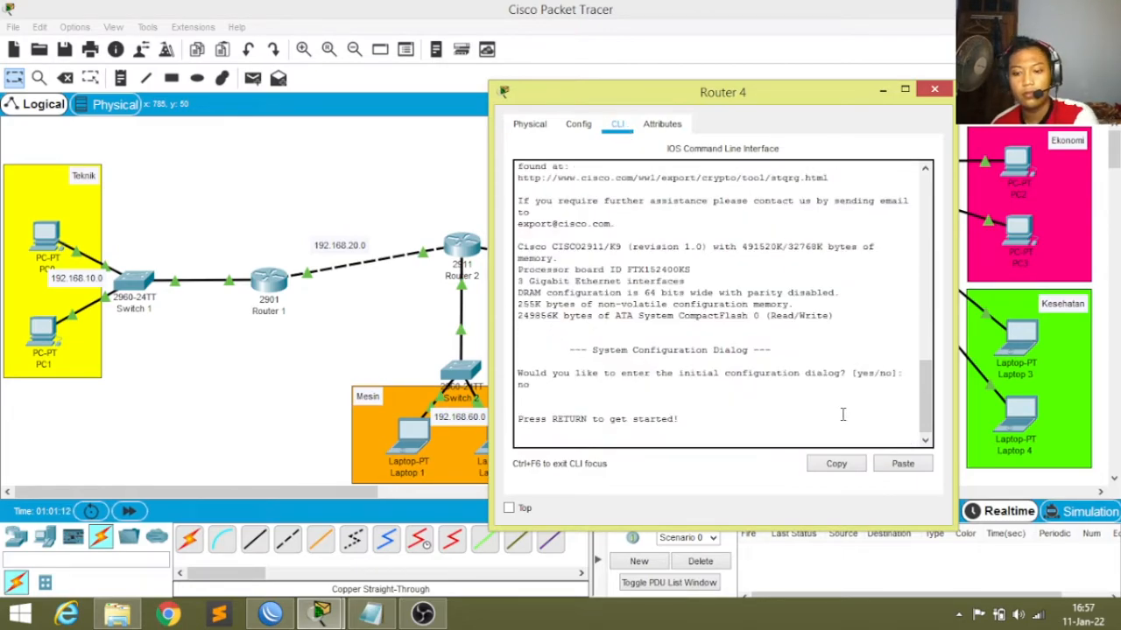
{"action": "key", "text": "Return"}
{"action": "left_click", "coordinate": [371, 613]}
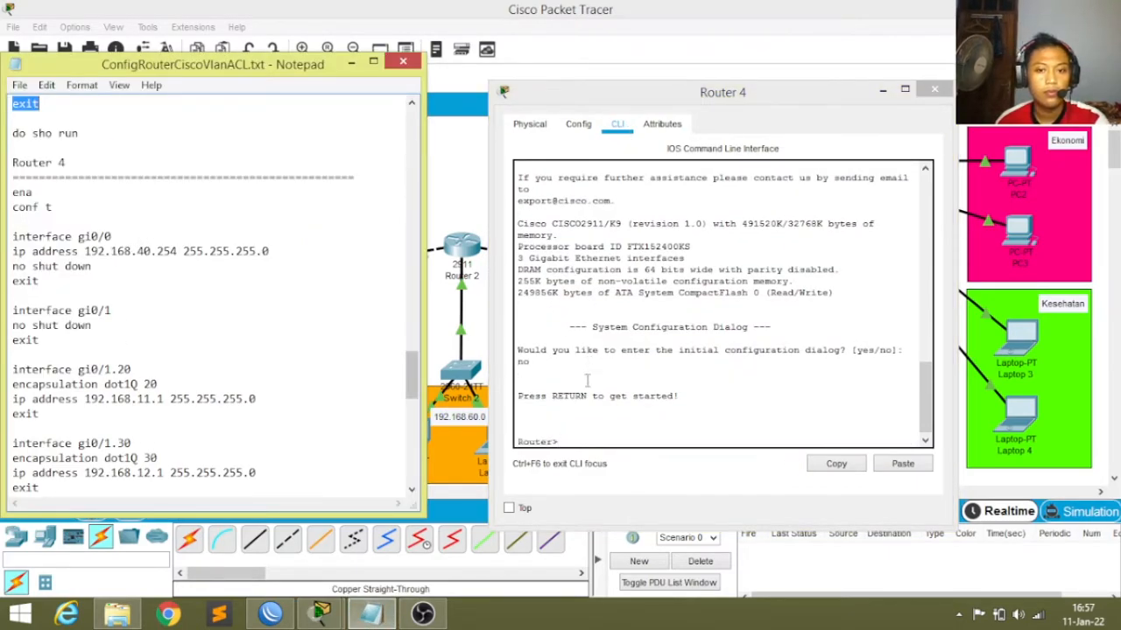
Enter privileged mode with ena and global configuration mode with conf t in Router 4's command line.
{"action": "left_click", "coordinate": [604, 431]}
{"action": "type", "text": "en"}
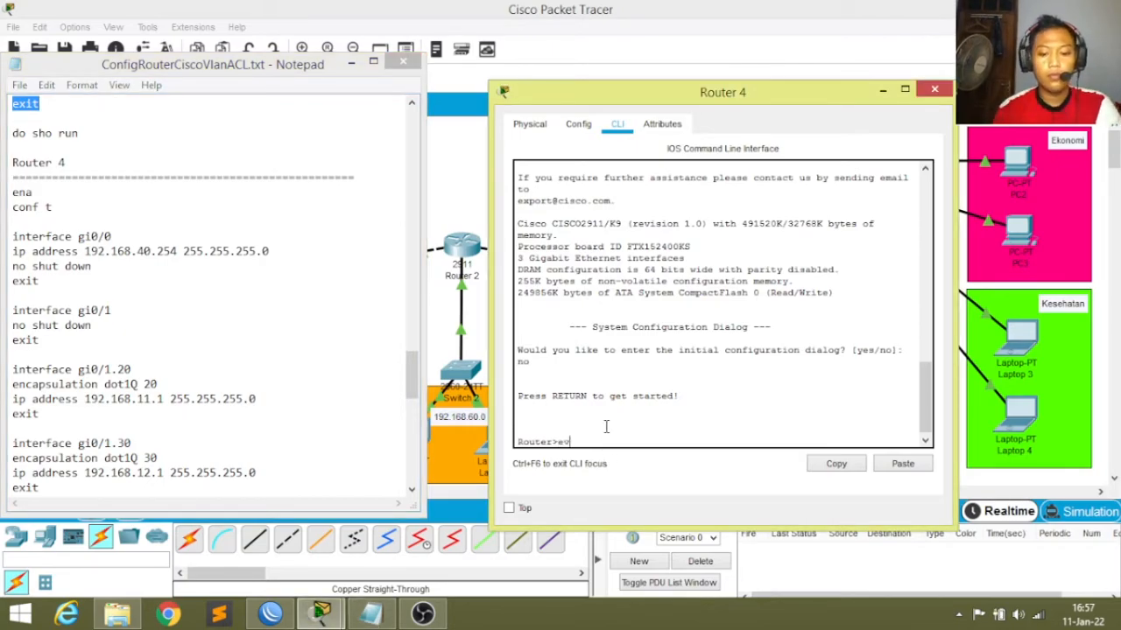
{"action": "type", "text": "a"}
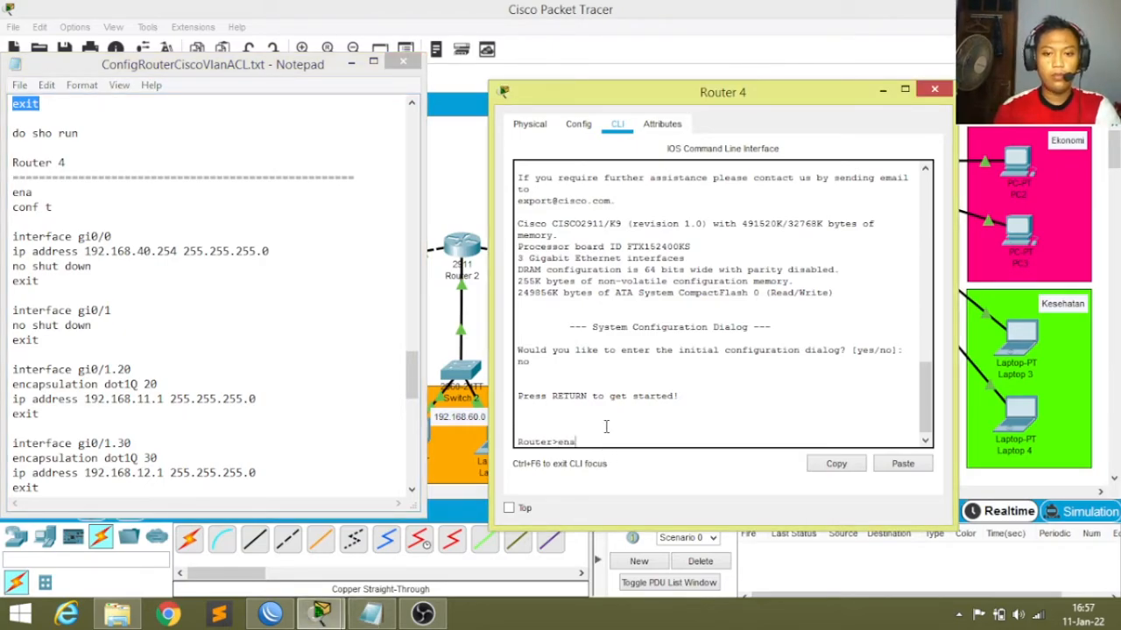
{"action": "key", "text": "Return"}
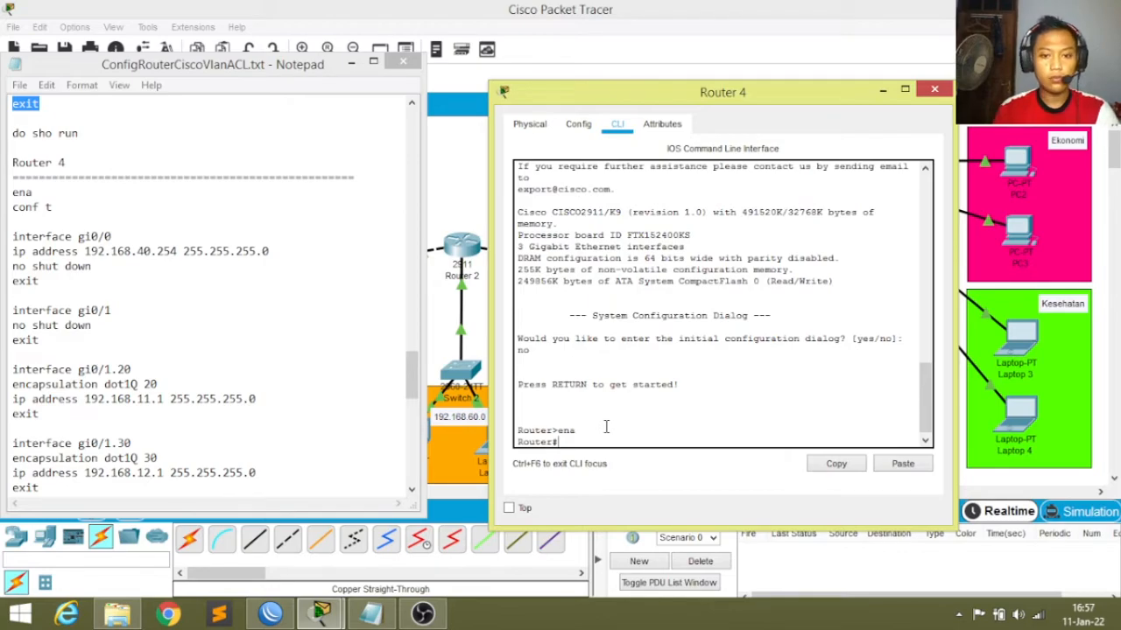
{"action": "type", "text": "conf"}
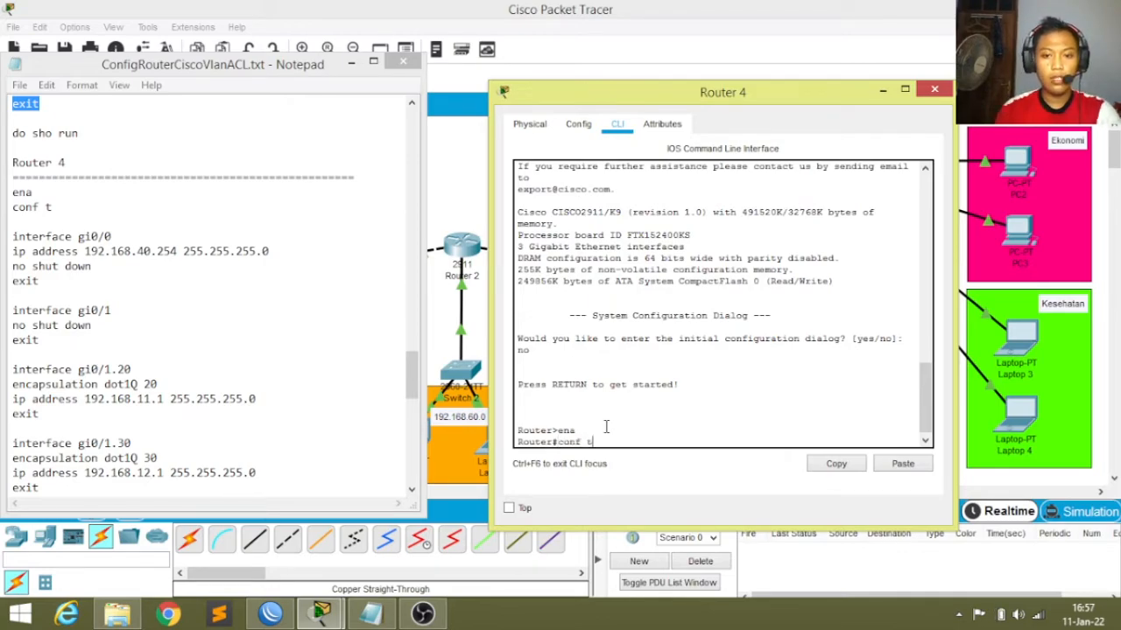
{"action": "type", "text": " t"}
{"action": "key", "text": "Return"}
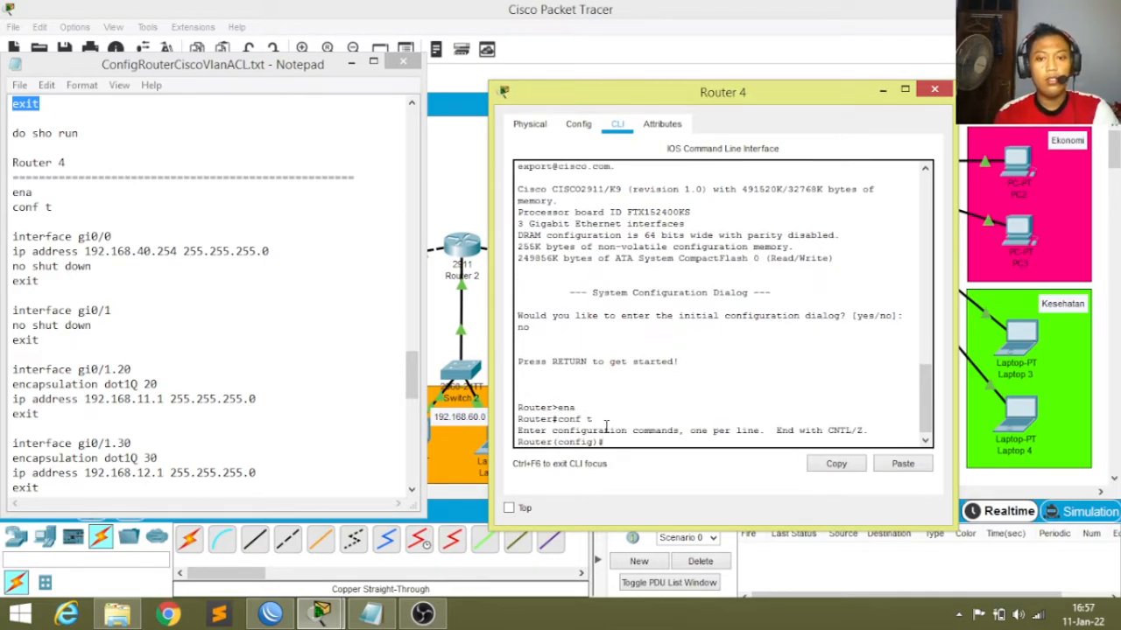
Enter interface configuration mode for gi0/0 on Router 4.
{"action": "type", "text": "inte"}
{"action": "key", "text": "Tab"}
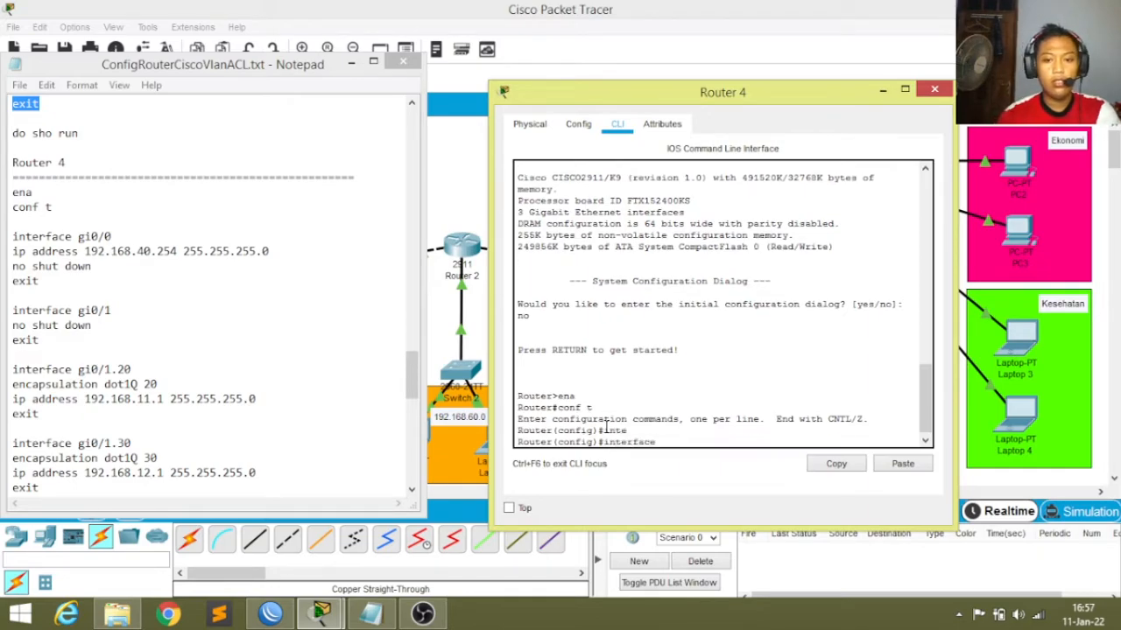
{"action": "type", "text": "g"}
{"action": "key", "text": "Tab"}
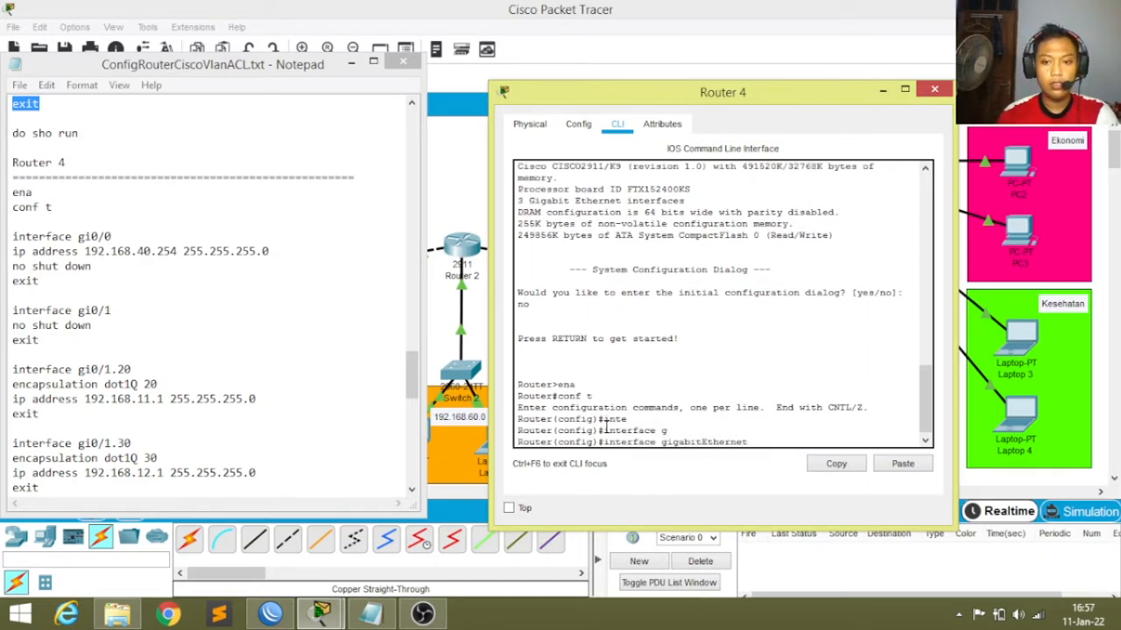
{"action": "key", "text": "BackSpace"}
{"action": "key", "text": "BackSpace"}
{"action": "key", "text": "BackSpace"}
{"action": "key", "text": "BackSpace"}
{"action": "key", "text": "BackSpace"}
{"action": "key", "text": "BackSpace"}
{"action": "key", "text": "BackSpace"}
{"action": "key", "text": "BackSpace"}
{"action": "key", "text": "BackSpace"}
{"action": "key", "text": "BackSpace"}
{"action": "key", "text": "BackSpace"}
{"action": "key", "text": "BackSpace"}
{"action": "key", "text": "BackSpace"}
{"action": "key", "text": "BackSpace"}
{"action": "type", "text": "0/0"}
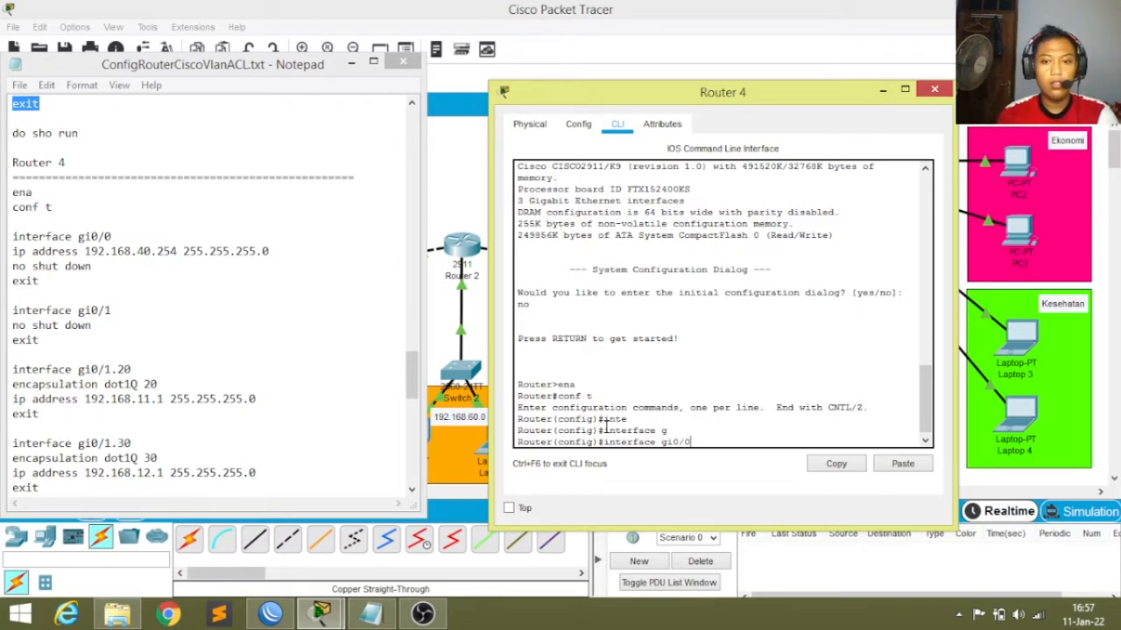
{"action": "key", "text": "Return"}
Assign IP address 192.168.40.254 with mask 255.255.255.0 to interface gi0/0 and enable the interface with no shut.
{"action": "type", "text": "ip"}
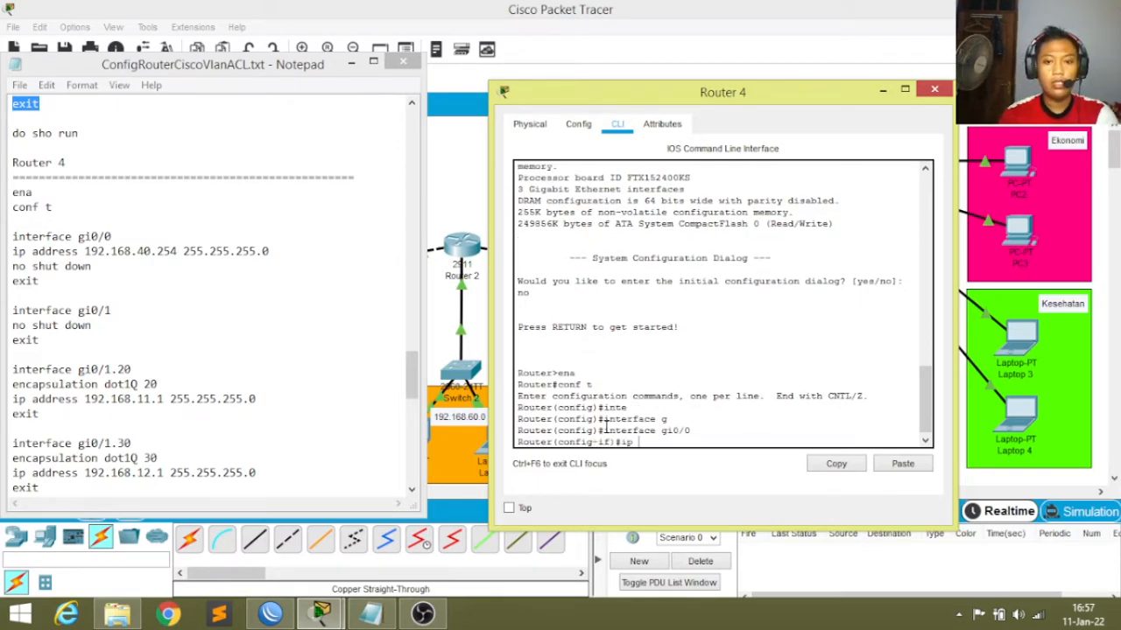
{"action": "key", "text": "Tab"}
{"action": "type", "text": "ad"}
{"action": "key", "text": "Tab"}
{"action": "type", "text": "192.168.40.254"}
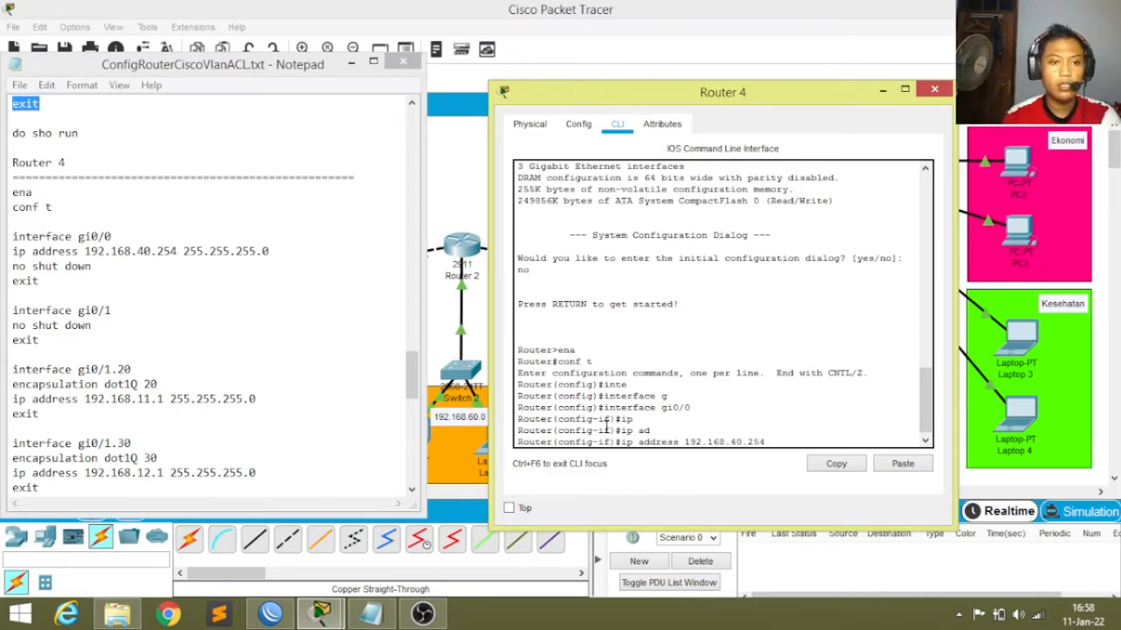
{"action": "type", "text": " 255.255.255.0"}
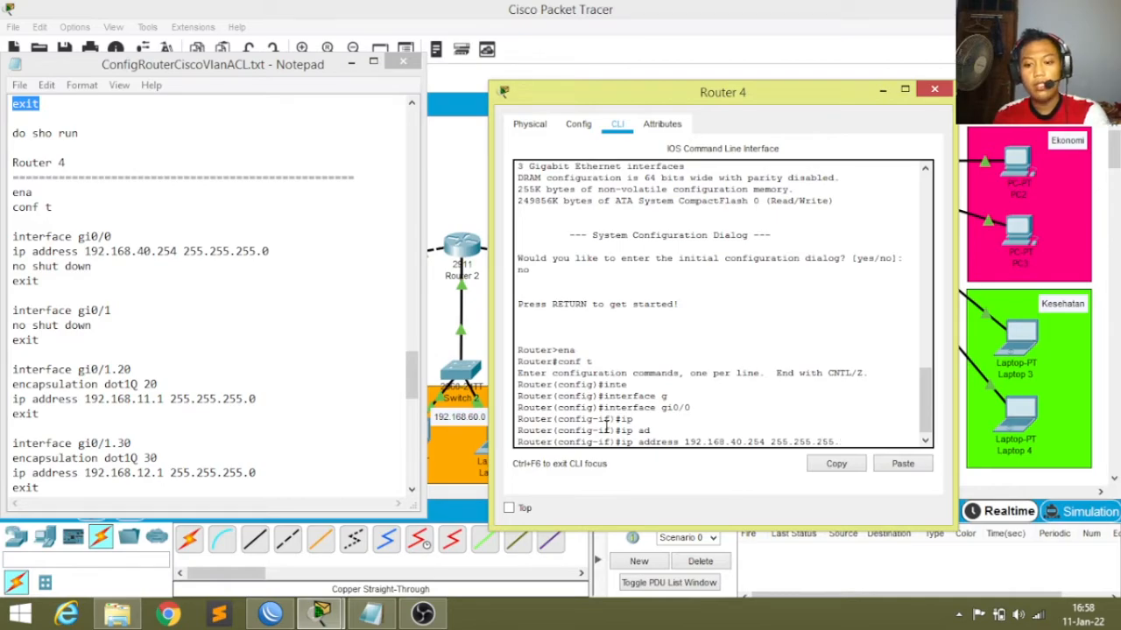
{"action": "key", "text": "Return"}
{"action": "type", "text": "no shut"}
{"action": "key", "text": "Tab"}
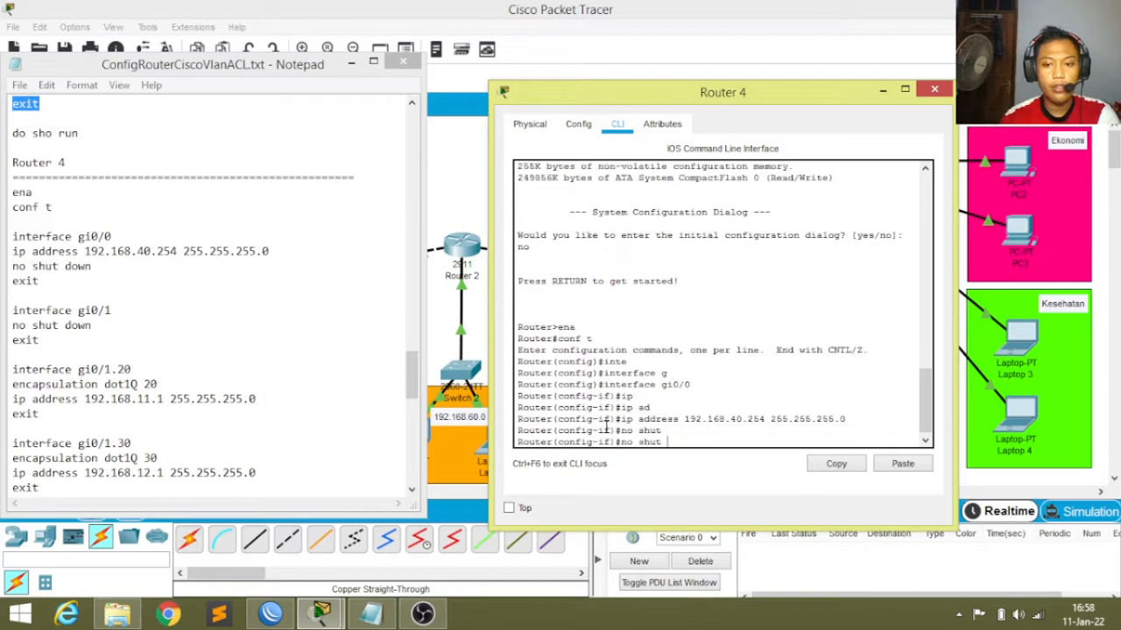
Enable Router 4's interface gi0/0 with no shut and leave its interface configuration.
{"action": "key", "text": "Return"}
{"action": "type", "text": "exit"}
{"action": "key", "text": "Return"}
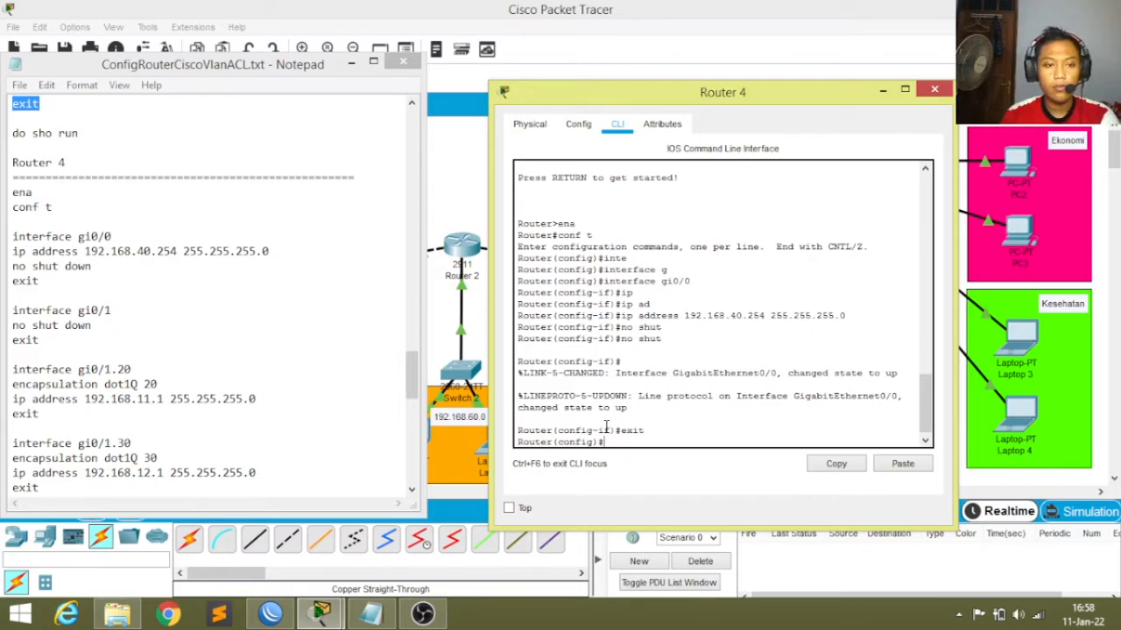
Enable interface gi0/1 on Router 4 with no shutdown and return to global configuration mode.
{"action": "type", "text": "int"}
{"action": "key", "text": "Tab"}
{"action": "type", "text": "gi0/1"}
{"action": "key", "text": "Return"}
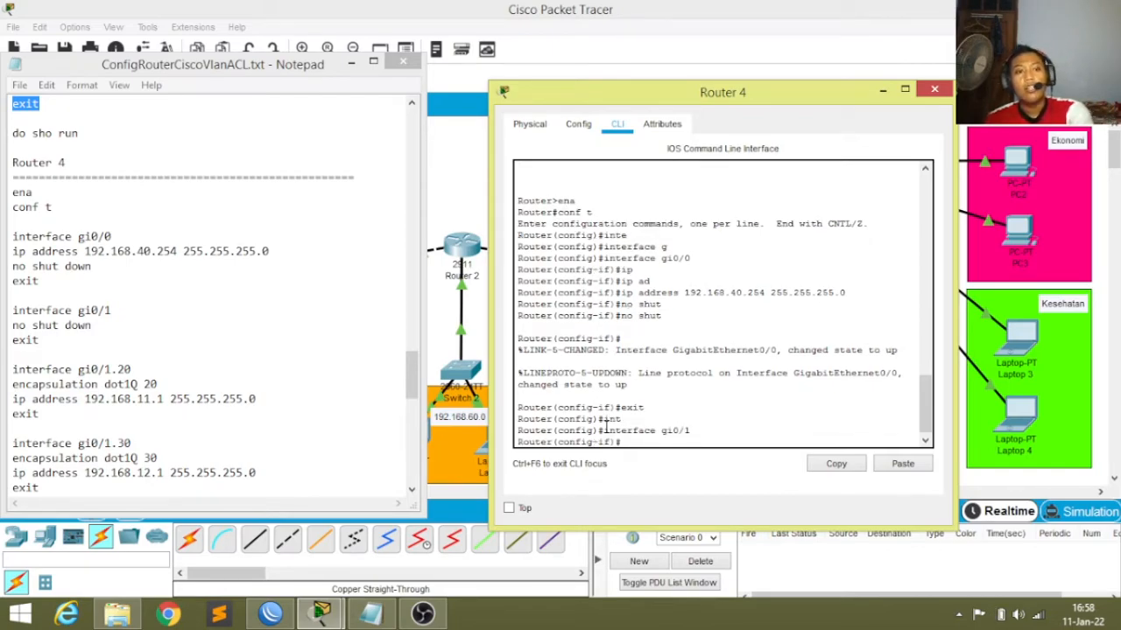
{"action": "type", "text": "o"}
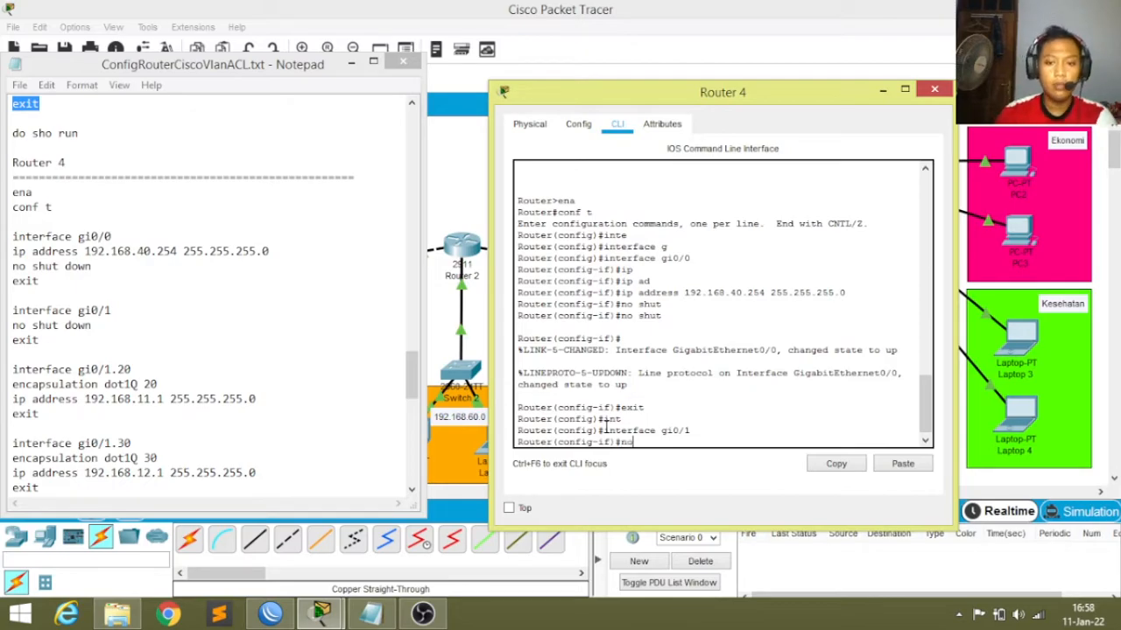
{"action": "type", "text": " shutdown"}
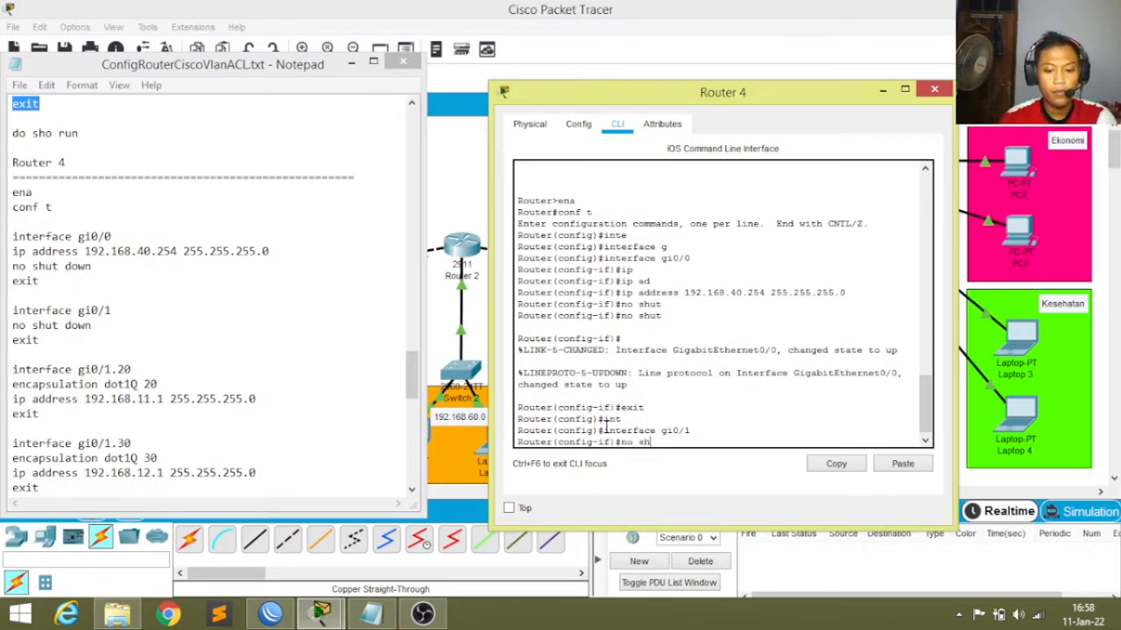
{"action": "key", "text": "Tab"}
{"action": "key", "text": "Return"}
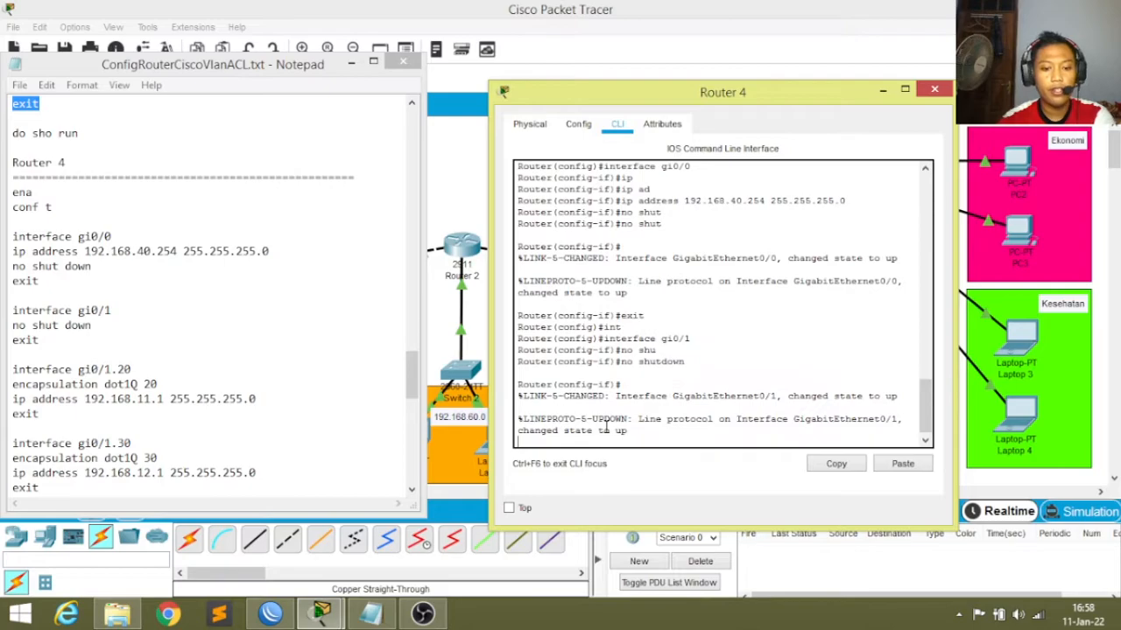
{"action": "key", "text": "Return"}
{"action": "type", "text": "exit"}
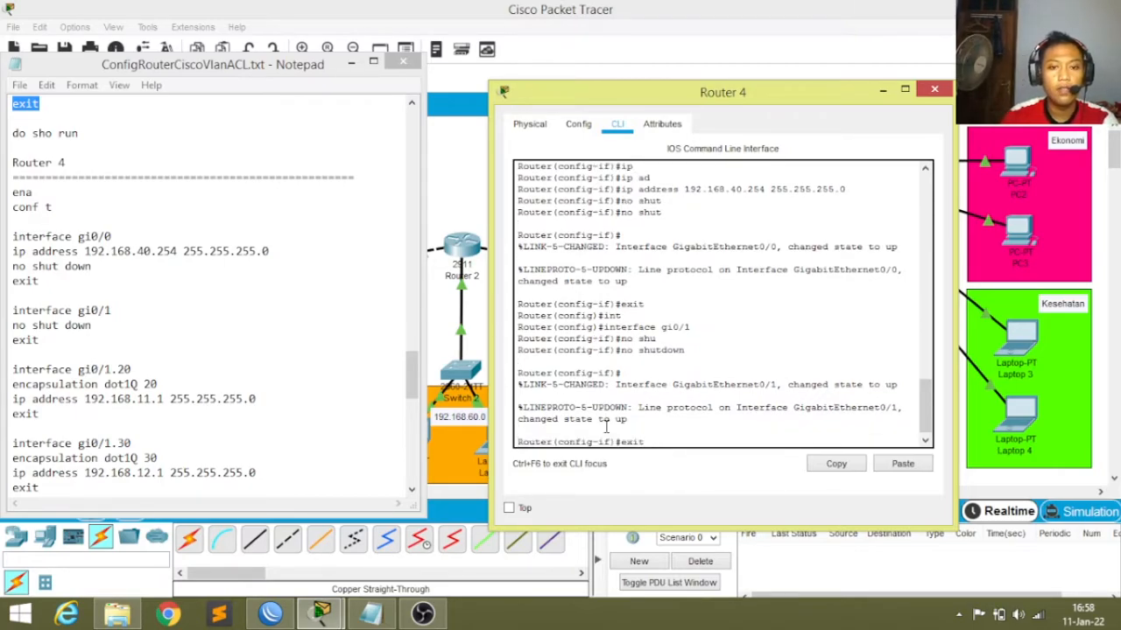
{"action": "key", "text": "Return"}
Create subinterface gi0/1.20 on Router 4 and enter its configuration.
{"action": "type", "text": "inte"}
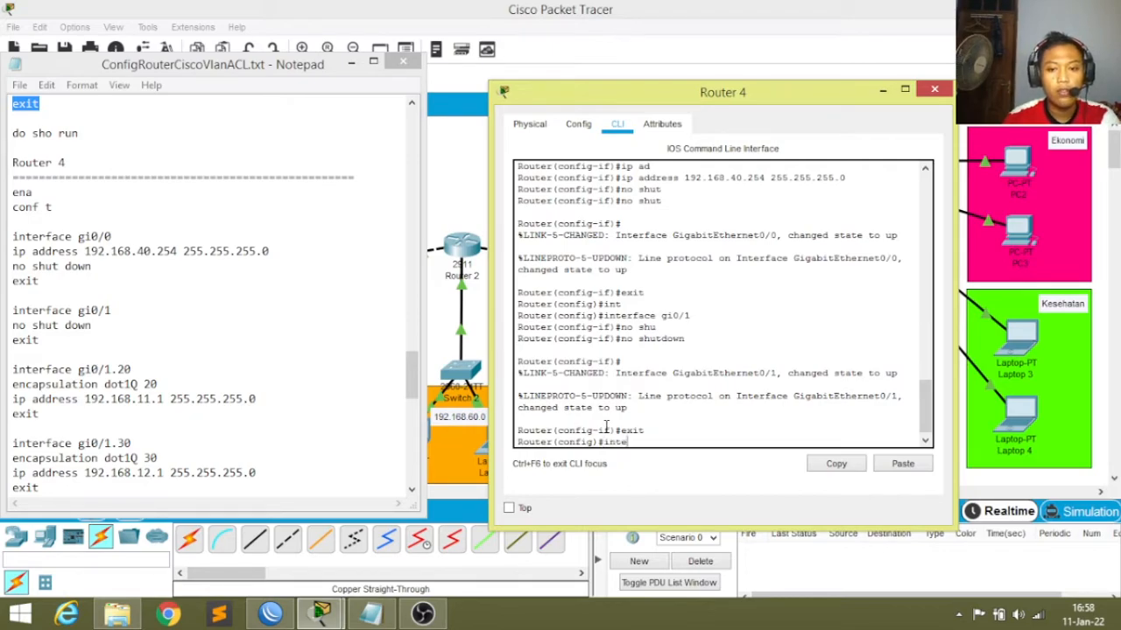
{"action": "key", "text": "Tab"}
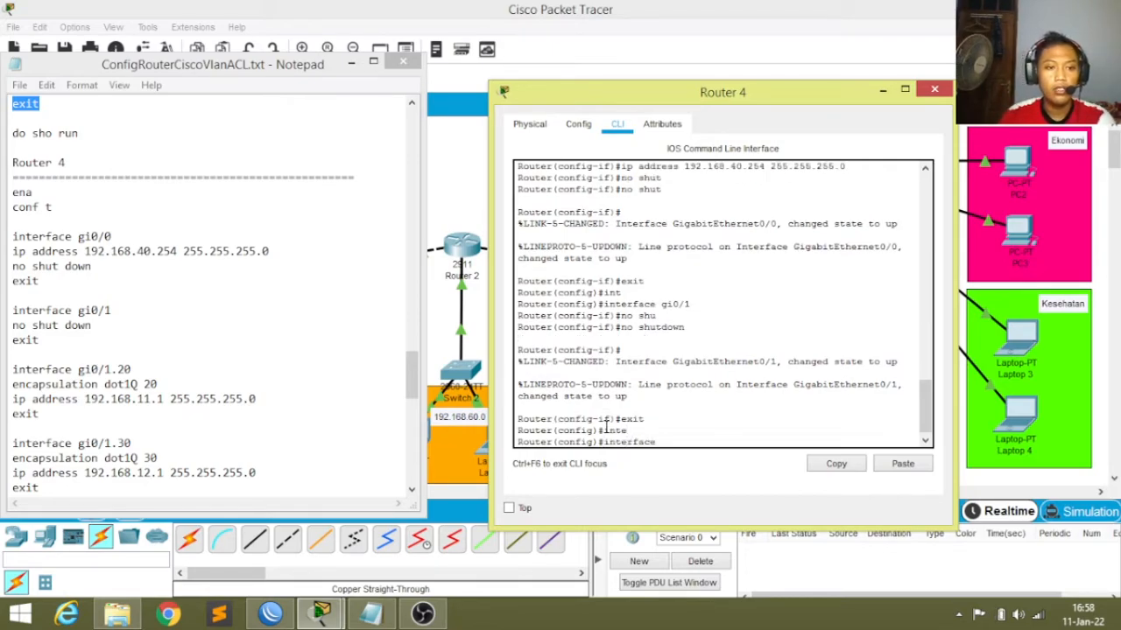
{"action": "type", "text": "gi"}
{"action": "type", "text": "0/1"}
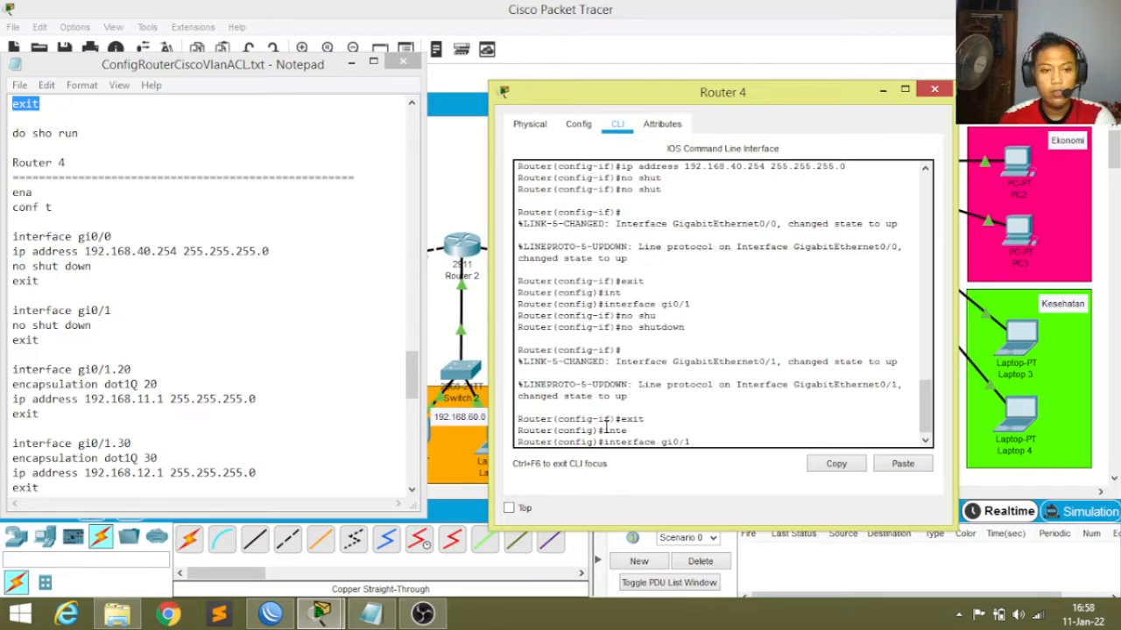
{"action": "type", "text": ".20"}
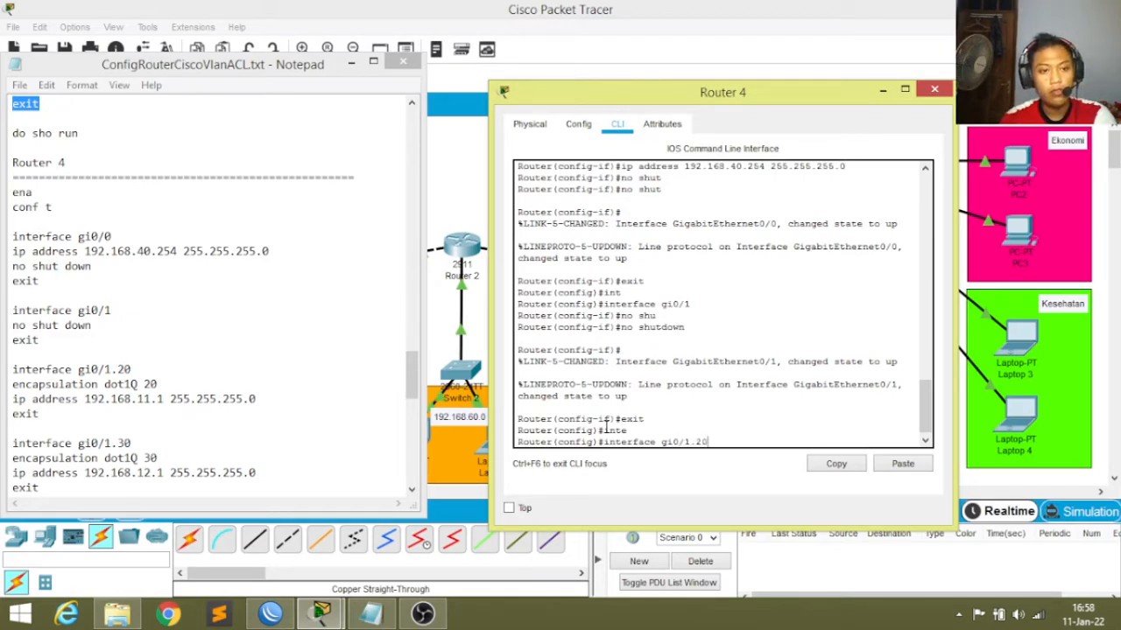
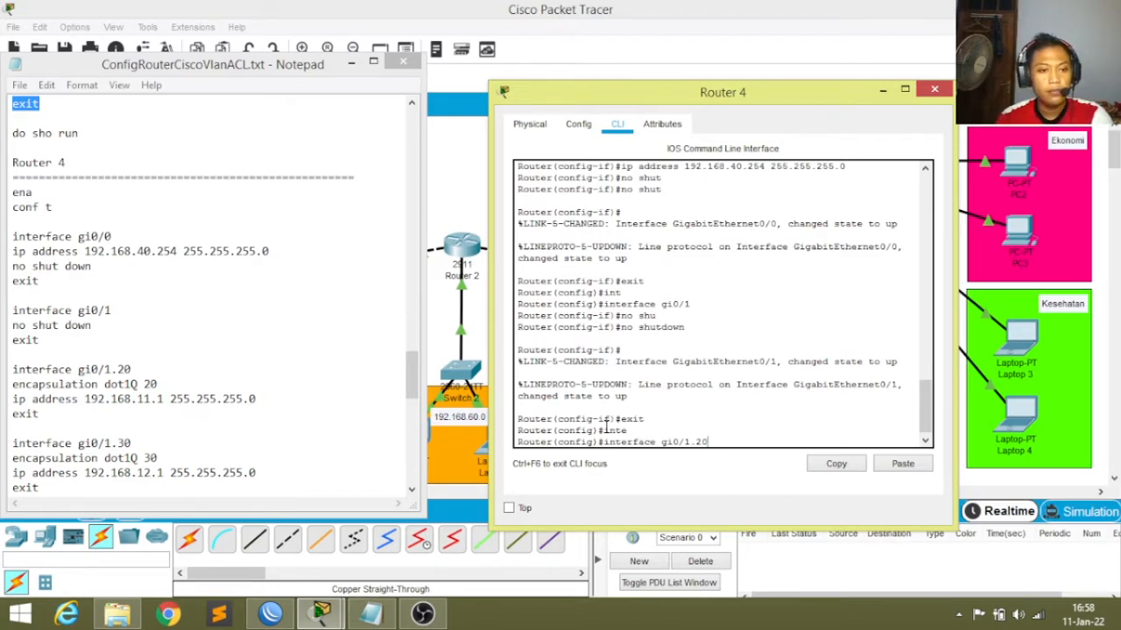
{"action": "key", "text": "Return"}
{"action": "key", "text": "Return"}
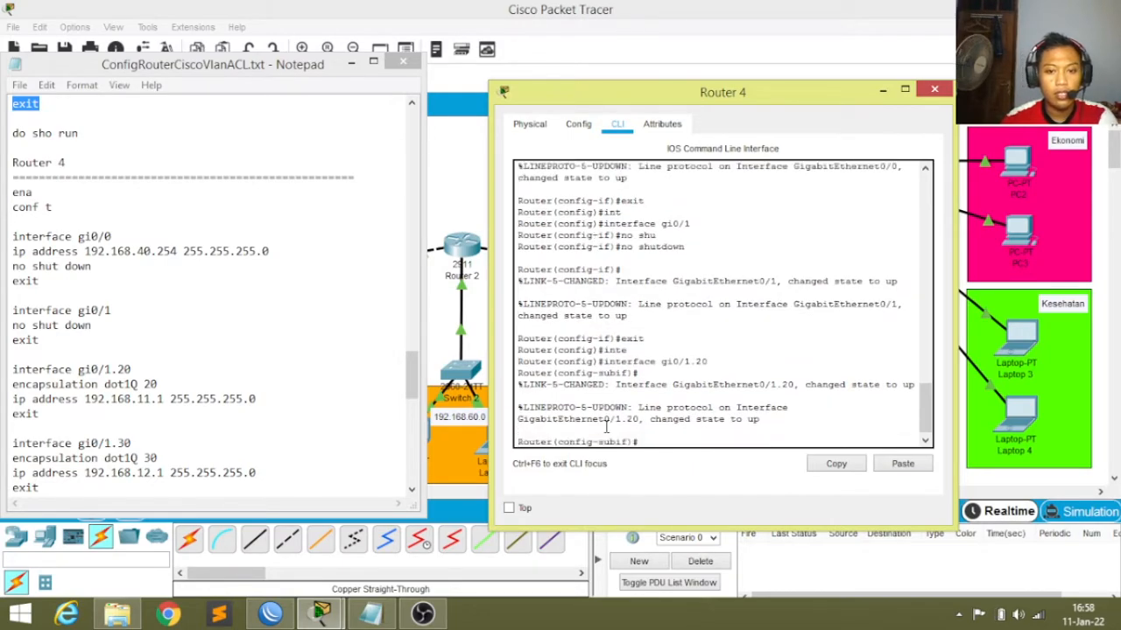
Set the encapsulation of subinterface gi0/1.20 to dot1Q with VLAN 20.
{"action": "type", "text": "enc"}
{"action": "key", "text": "Tab"}
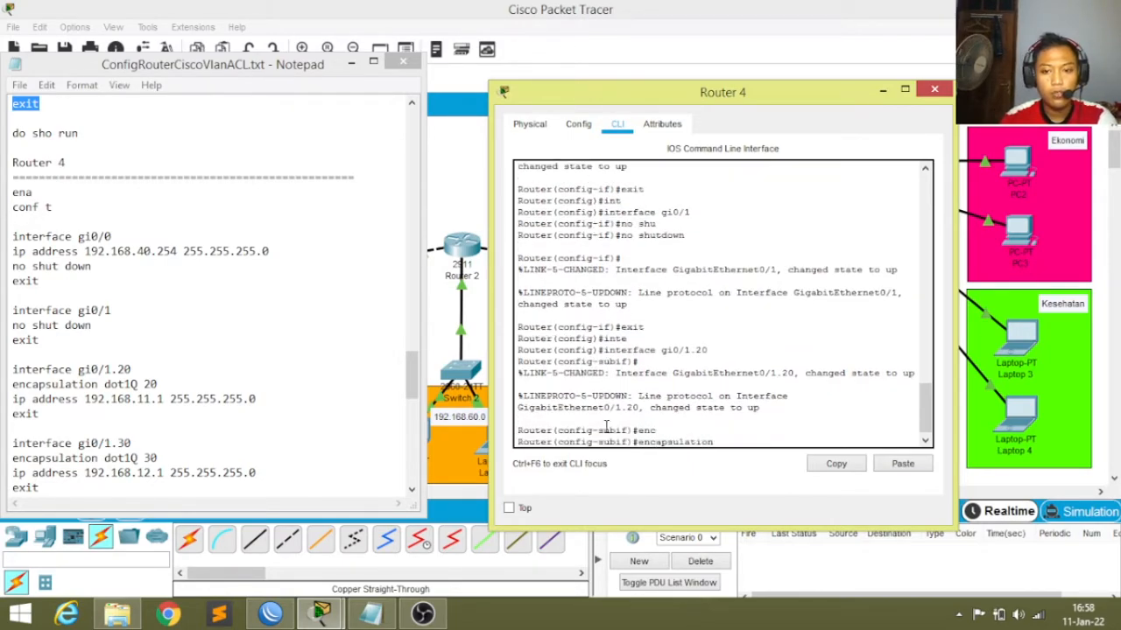
{"action": "type", "text": "do"}
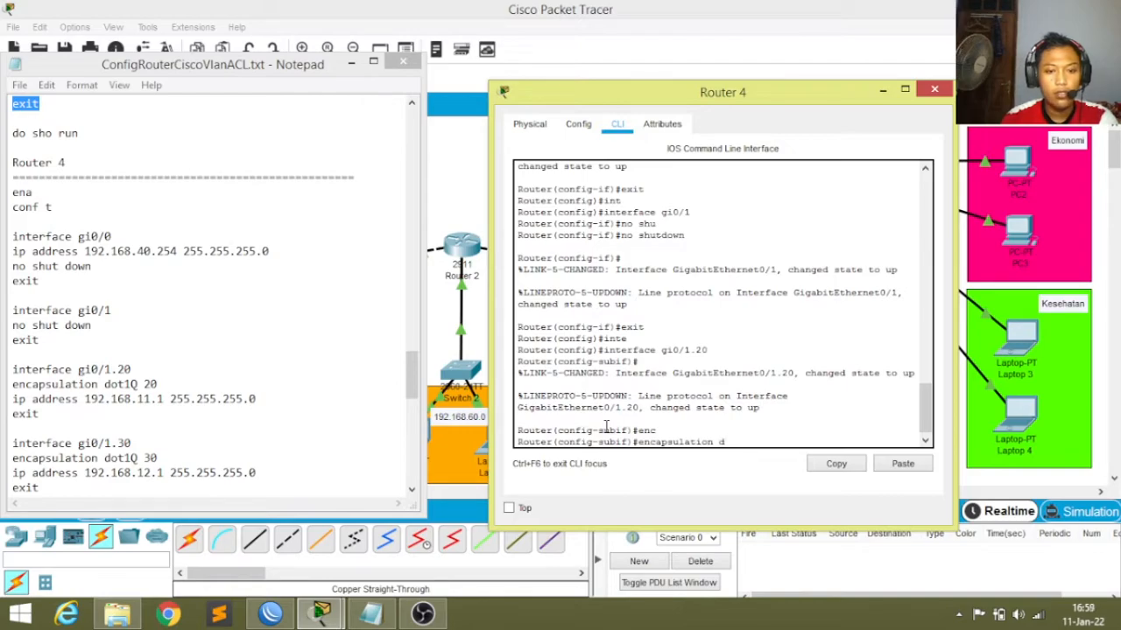
{"action": "key", "text": "Tab"}
{"action": "type", "text": "20"}
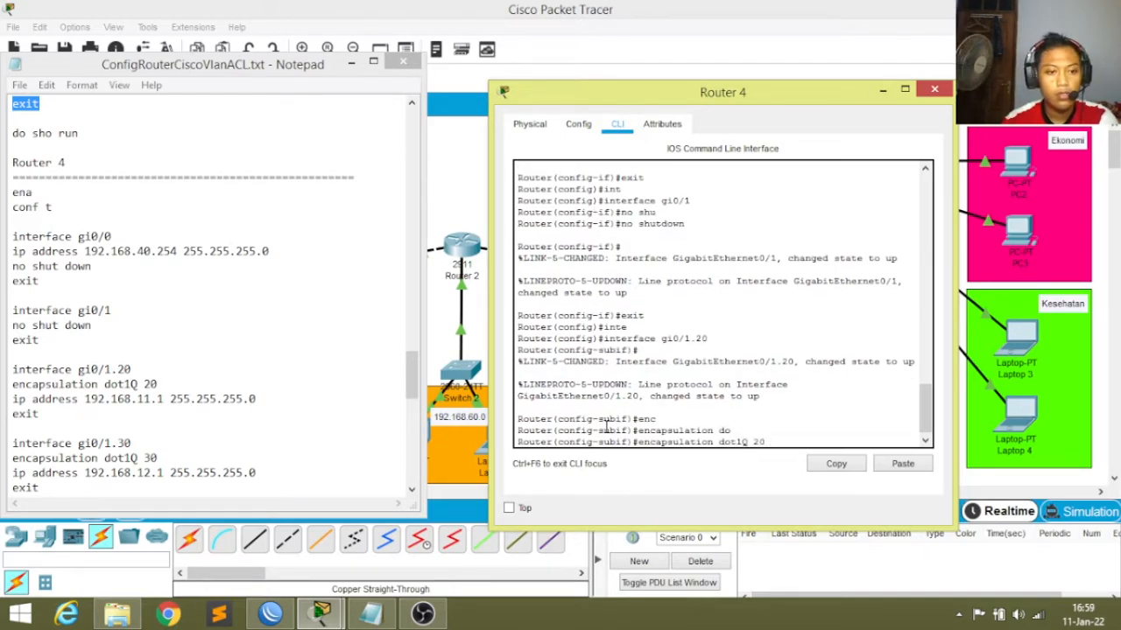
{"action": "key", "text": "Return"}
Assign IP address 192.168.11.1 with mask 255.255.255.0 to subinterface gi0/1.20 and exit its configuration.
{"action": "type", "text": "ip add"}
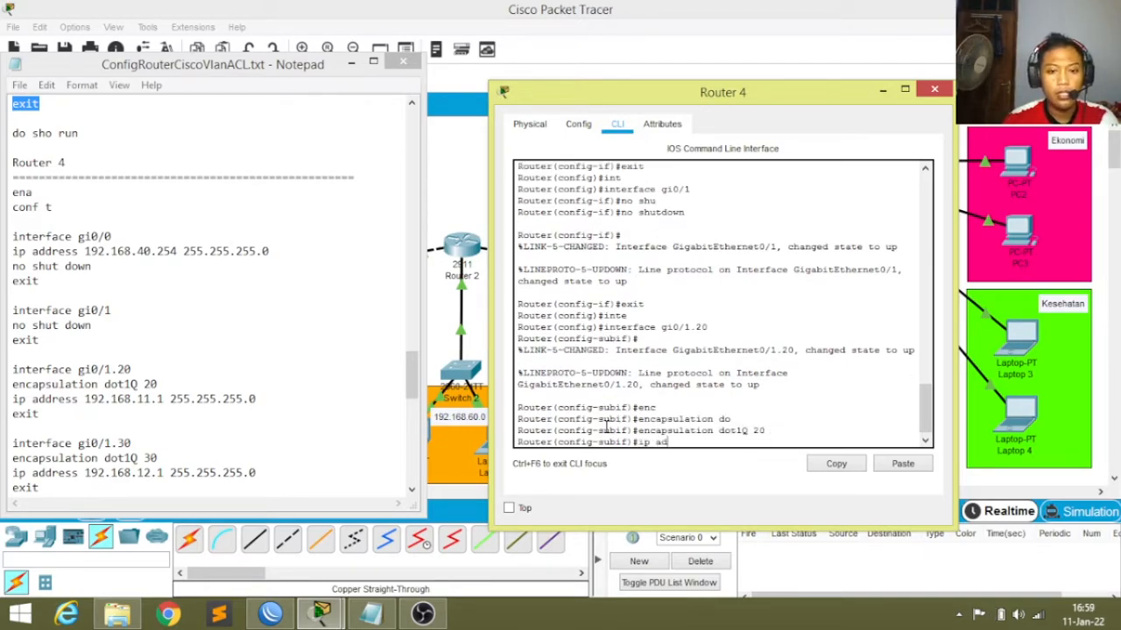
{"action": "key", "text": "Tab"}
{"action": "type", "text": "192.1"}
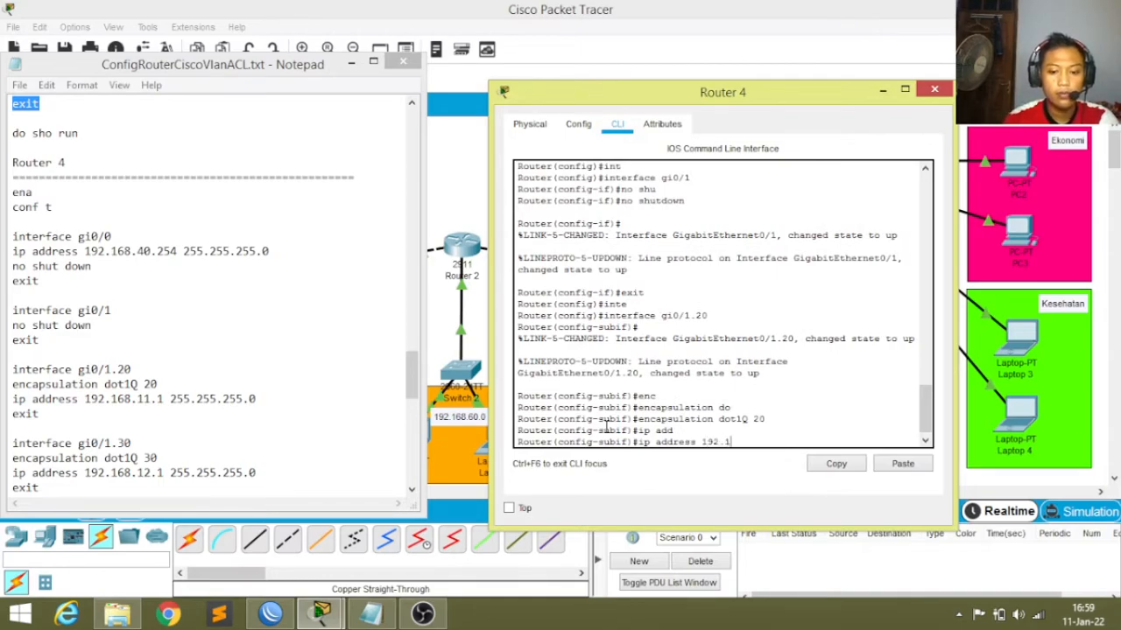
{"action": "type", "text": "68.11"}
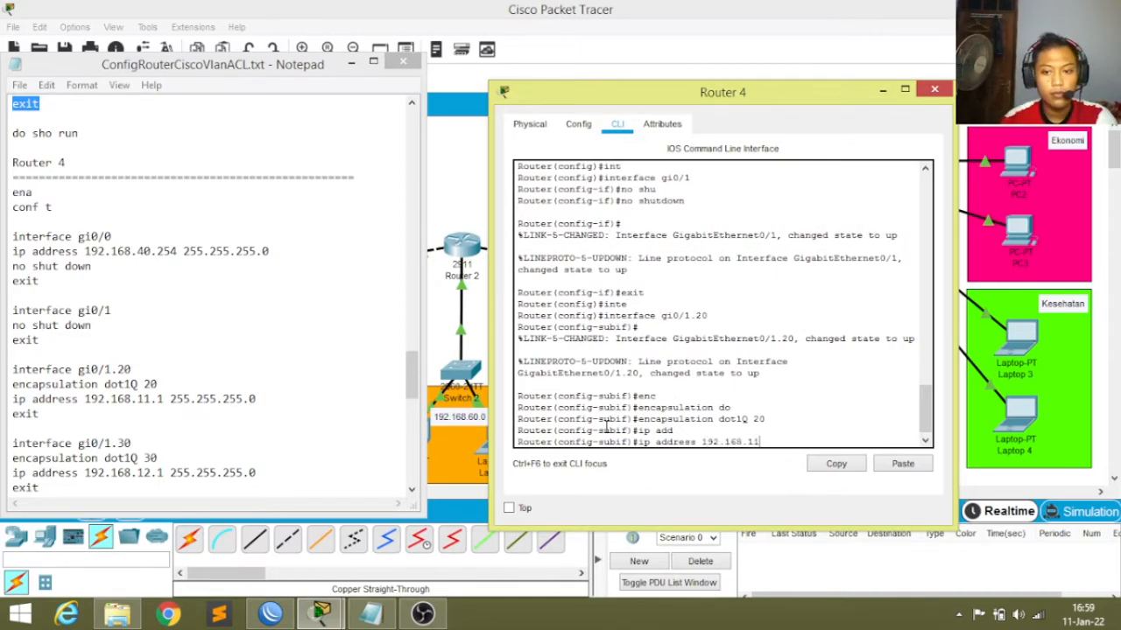
{"action": "type", "text": ".1 255"}
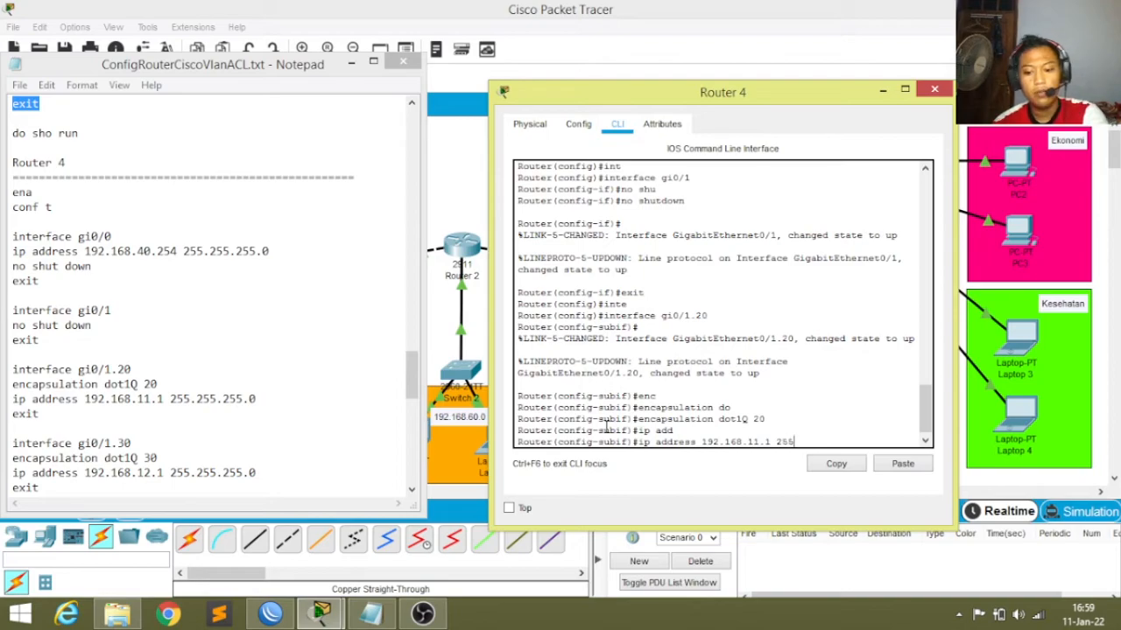
{"action": "type", "text": ".255.255.0"}
{"action": "key", "text": "Return"}
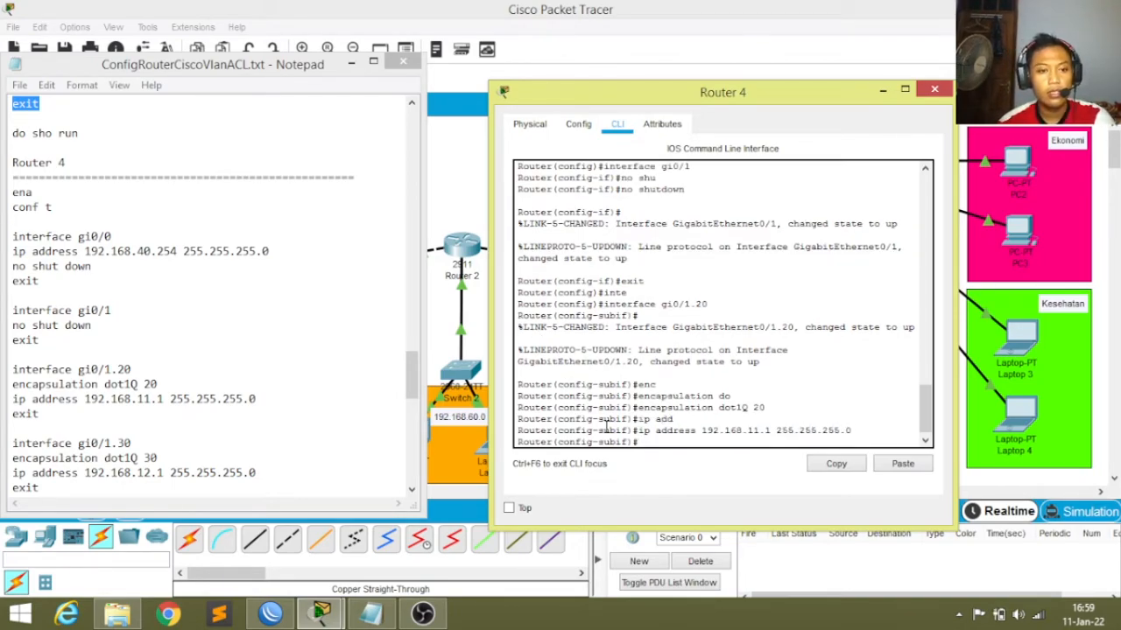
{"action": "type", "text": "exit"}
{"action": "key", "text": "Return"}
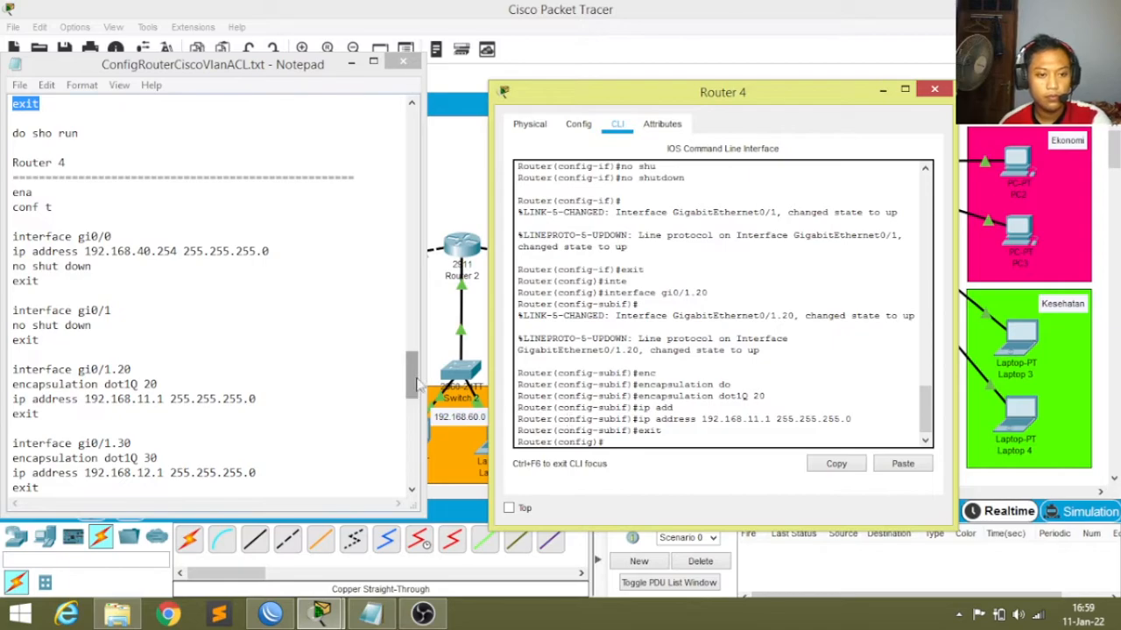
Create subinterface gi0/1.30 on Router 4 and enter its configuration.
{"action": "mouse_move", "coordinate": [414, 382]}
{"action": "left_mouse_down"}
{"action": "mouse_move", "coordinate": [412, 409]}
{"action": "mouse_move", "coordinate": [411, 388]}
{"action": "left_mouse_up"}
{"action": "left_click", "coordinate": [627, 441]}
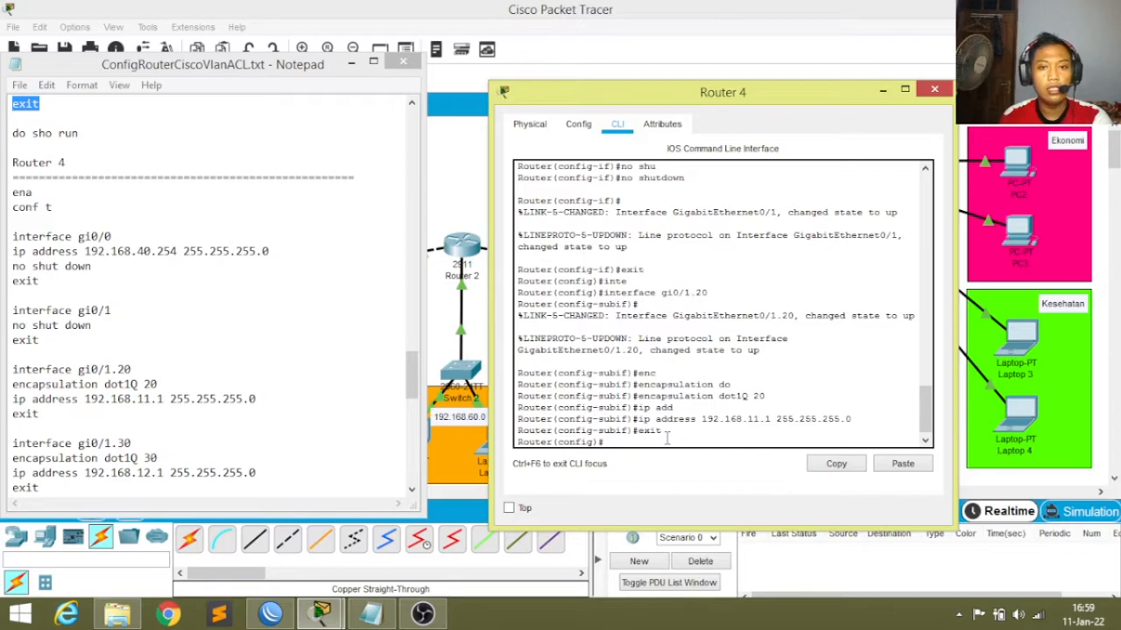
{"action": "type", "text": "i"}
{"action": "type", "text": "nt"}
{"action": "key", "text": "Tab"}
{"action": "type", "text": "gi0/"}
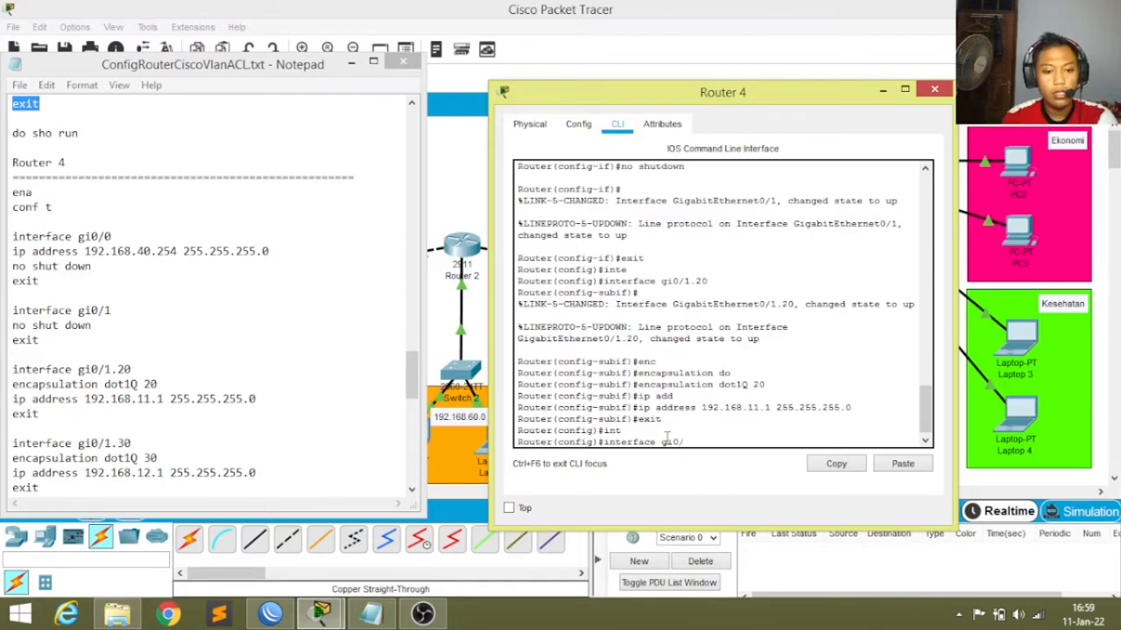
{"action": "type", "text": "1.30"}
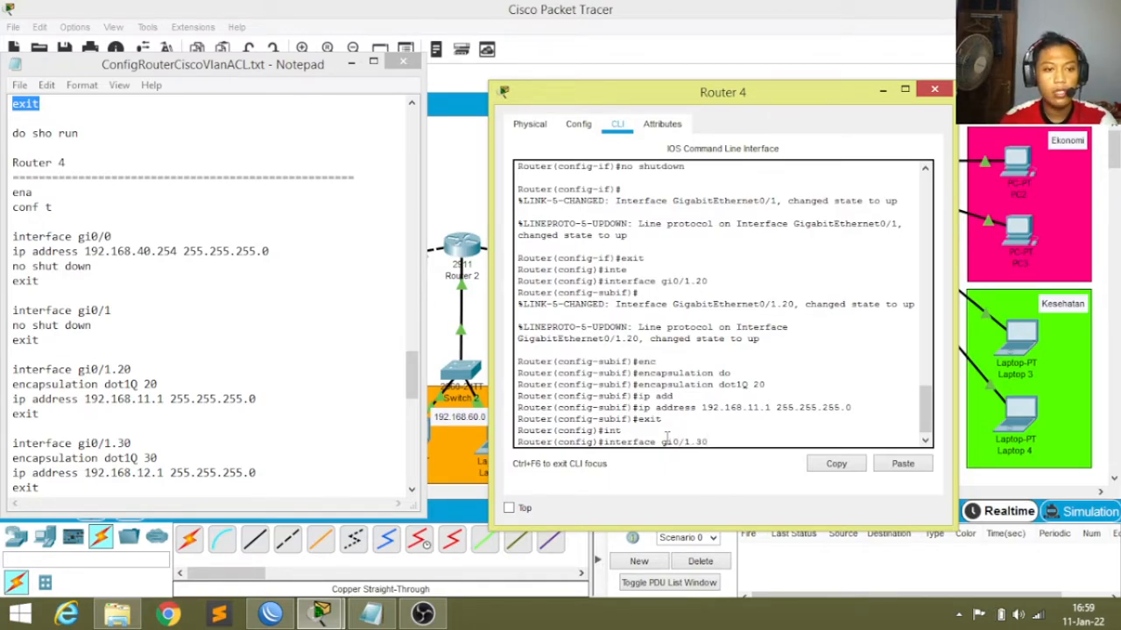
{"action": "key", "text": "Return"}
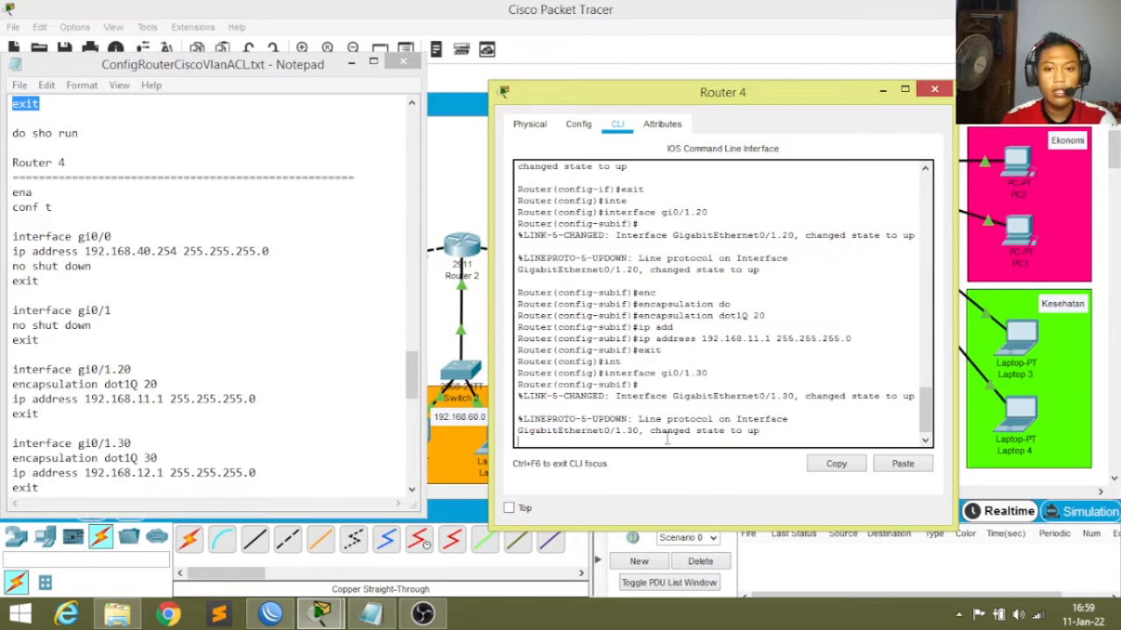
Set the encapsulation of subinterface gi0/1.30 to dot1Q with VLAN 30.
{"action": "type", "text": "enc"}
{"action": "key", "text": "Tab"}
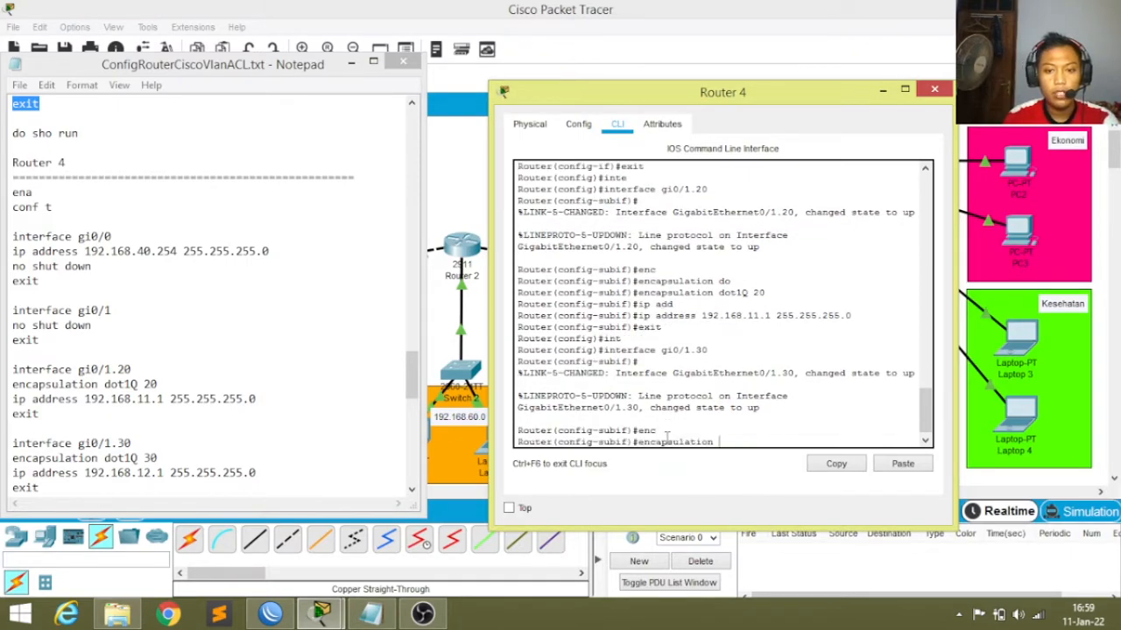
{"action": "type", "text": "do"}
{"action": "key", "text": "Tab"}
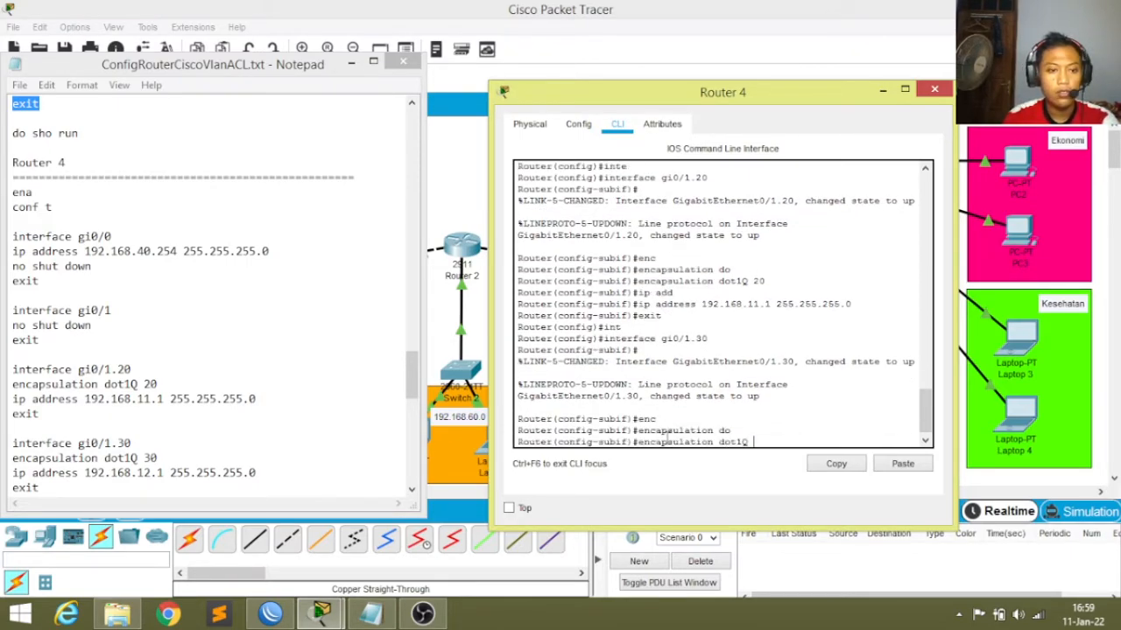
{"action": "type", "text": "30"}
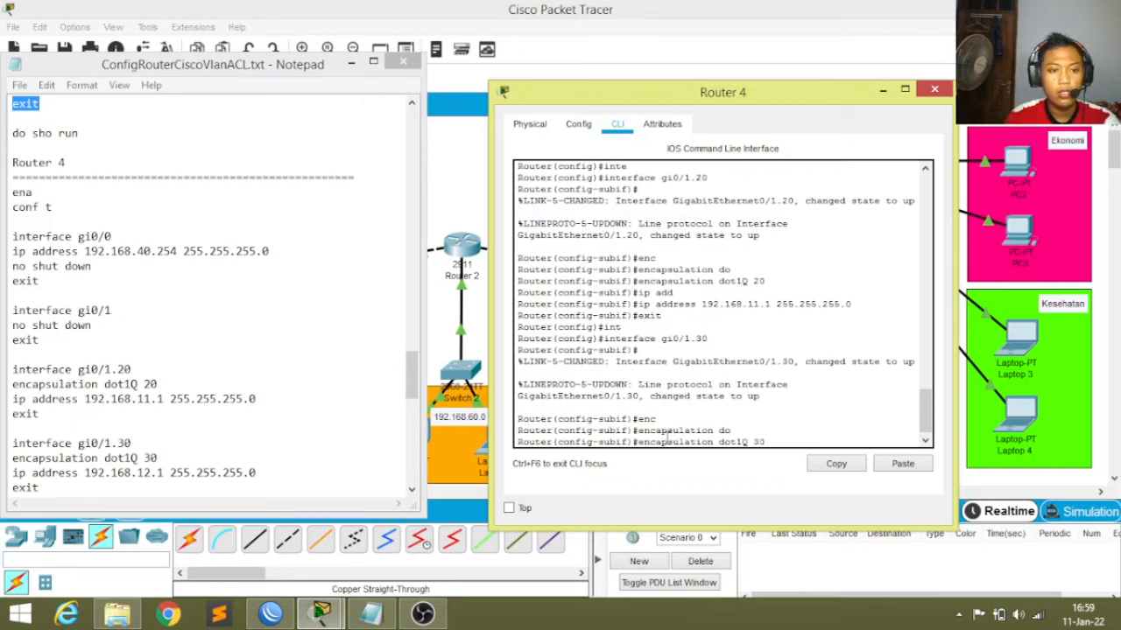
{"action": "key", "text": "Return"}
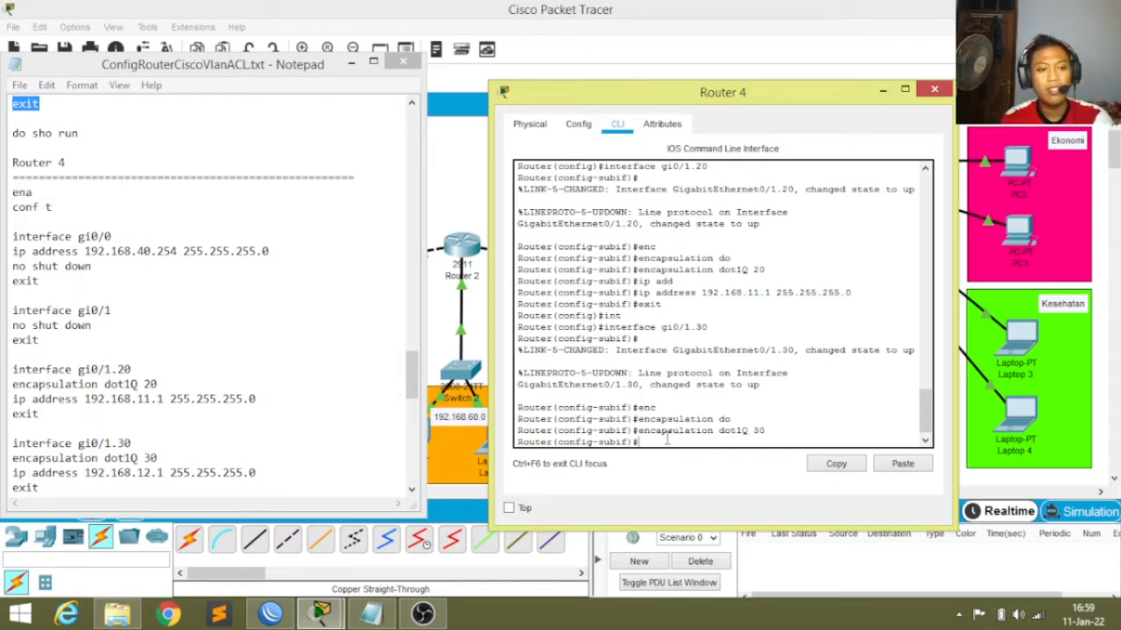
Assign IP address 192.168.12.1 with mask 255.255.255.0 to subinterface gi0/1.30 and exit its configuration.
{"action": "type", "text": "i"}
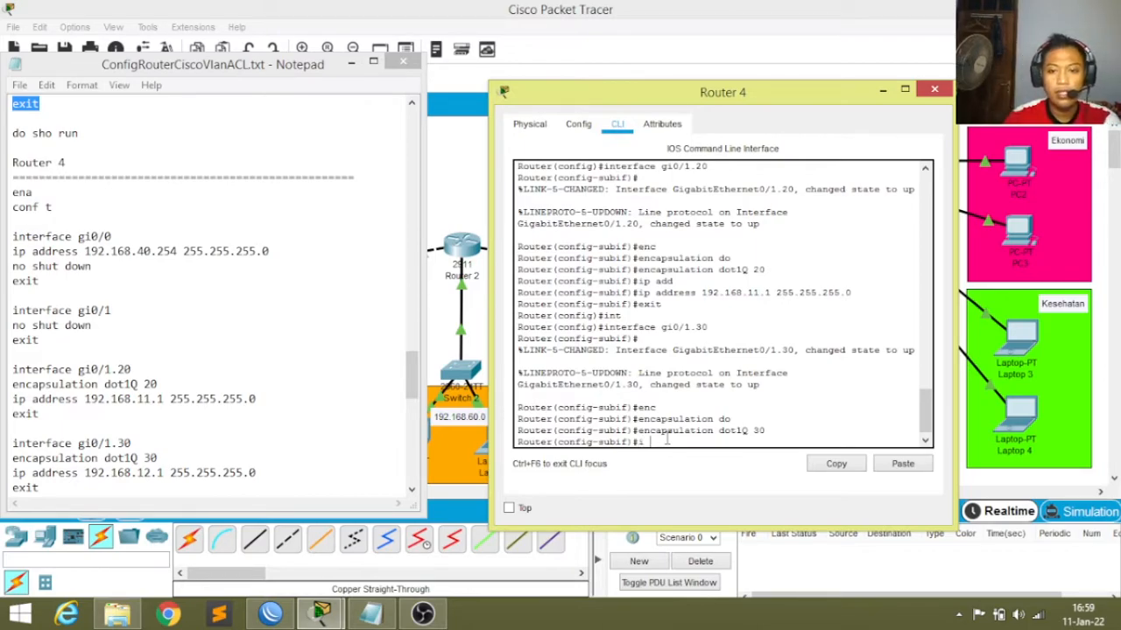
{"action": "type", "text": " ap add"}
{"action": "key", "text": "Tab"}
{"action": "type", "text": "1"}
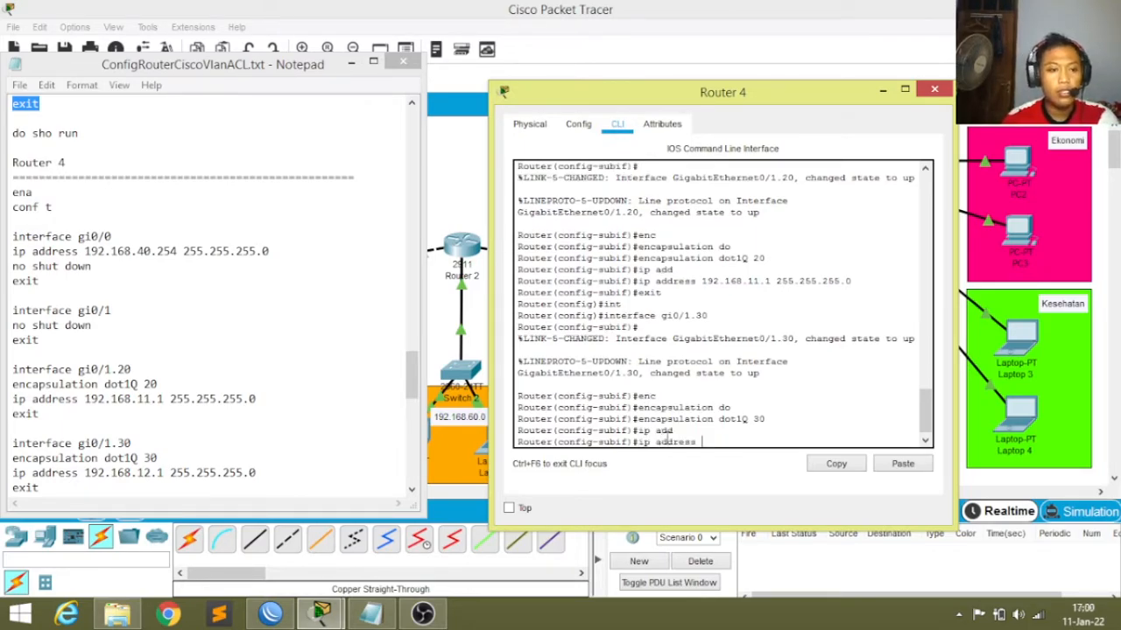
{"action": "type", "text": "92.168"}
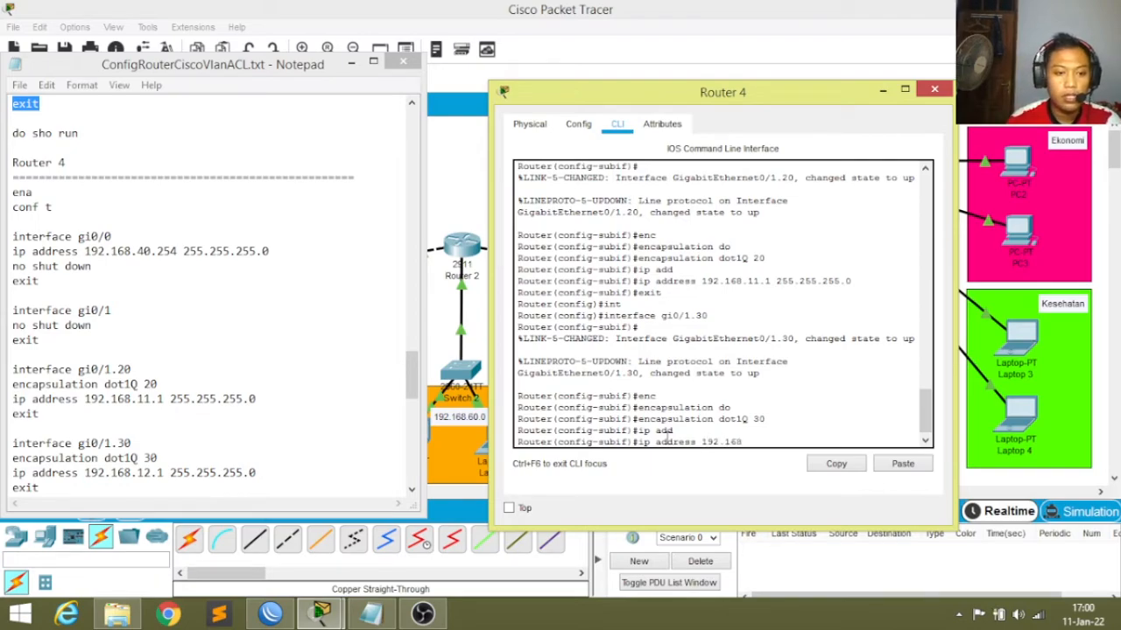
{"action": "type", "text": ".12.1 255.255.255.0"}
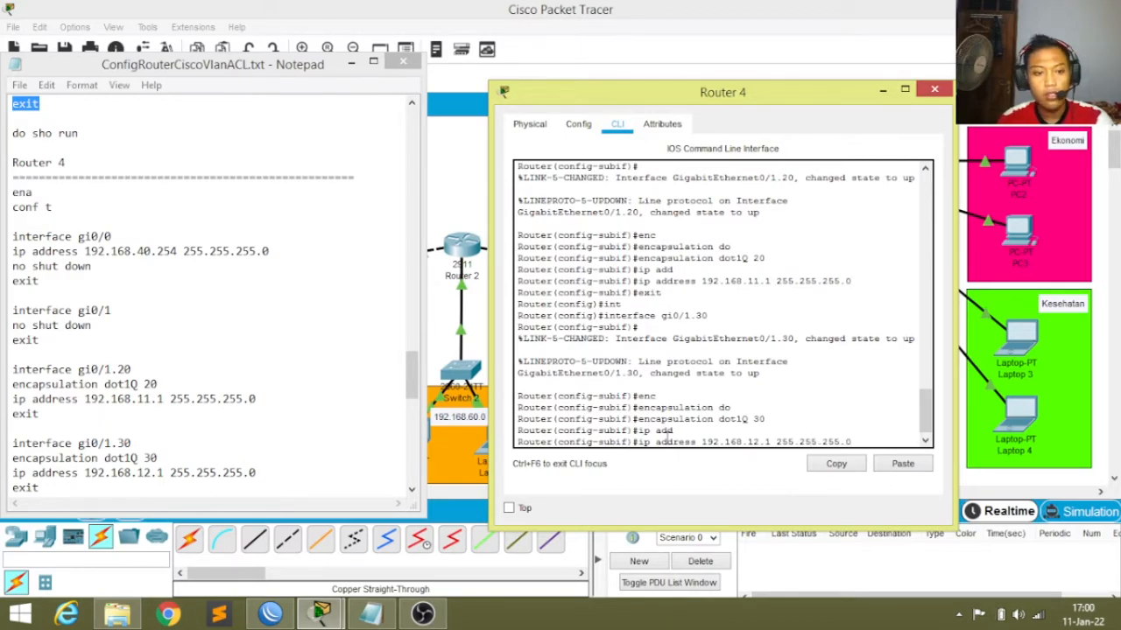
{"action": "key", "text": "Return"}
{"action": "type", "text": "exit"}
{"action": "key", "text": "Return"}
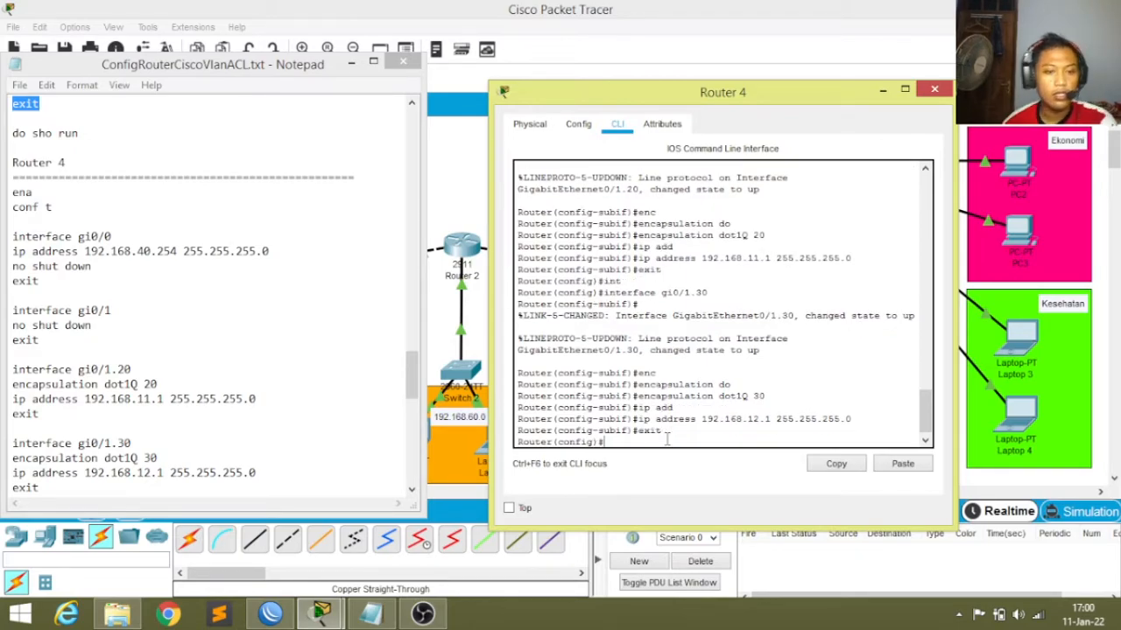
Enable RIP routing on Router 4 from global configuration mode and set the RIP version to 2.
{"action": "left_click_drag", "start_coordinate": [417, 377], "coordinate": [414, 403]}
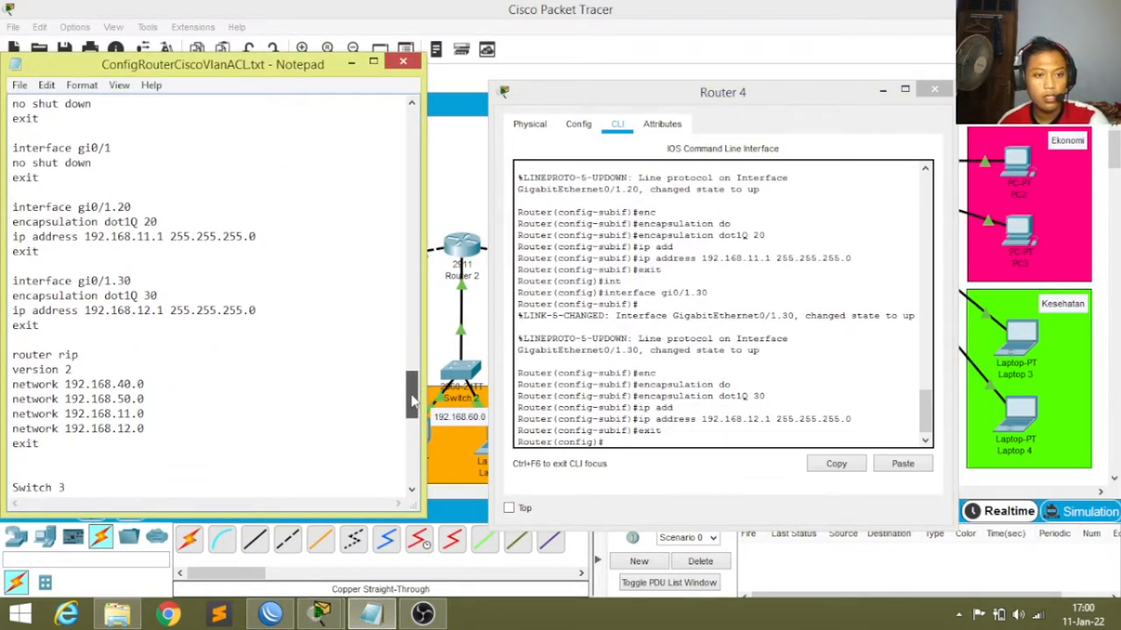
{"action": "left_click", "coordinate": [657, 429]}
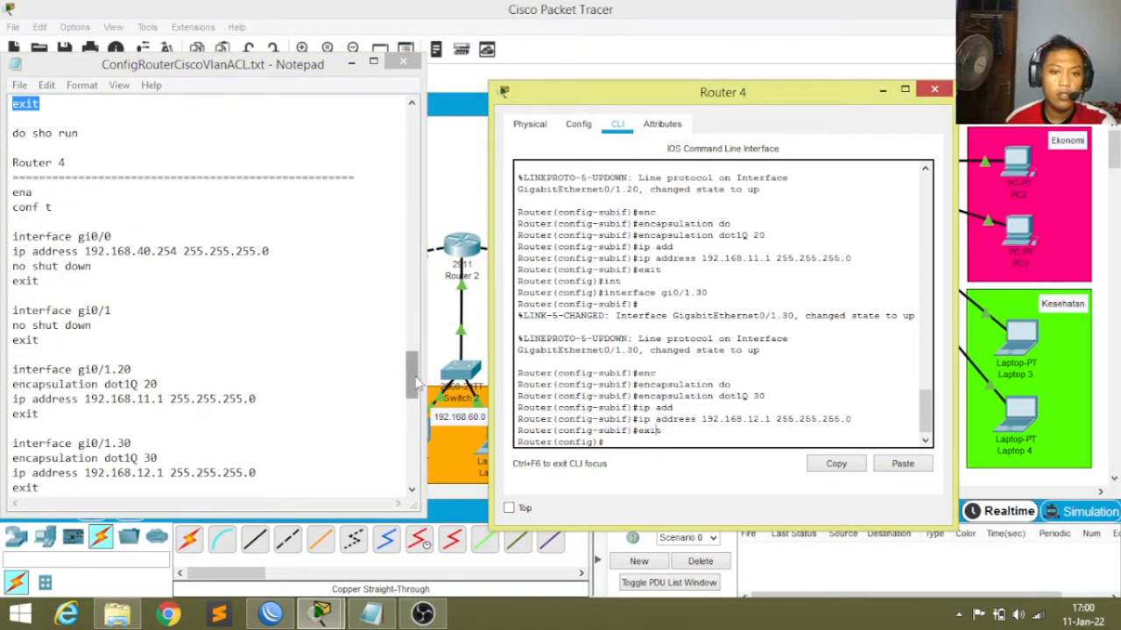
{"action": "left_click_drag", "start_coordinate": [418, 382], "coordinate": [415, 398]}
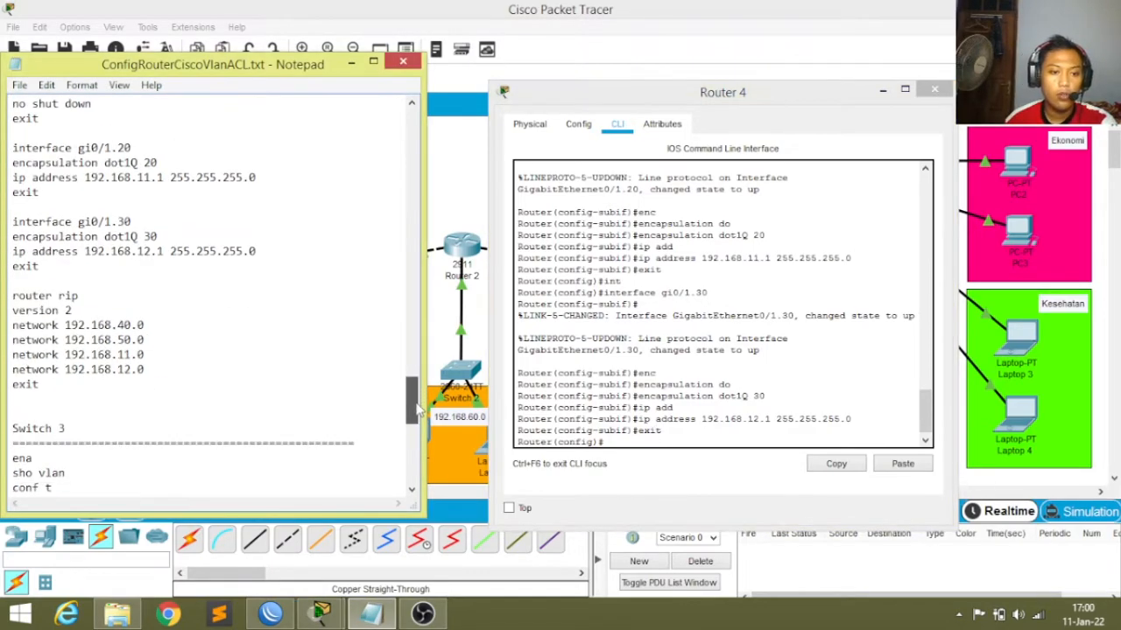
{"action": "left_click", "coordinate": [610, 442]}
{"action": "type", "text": "rou"}
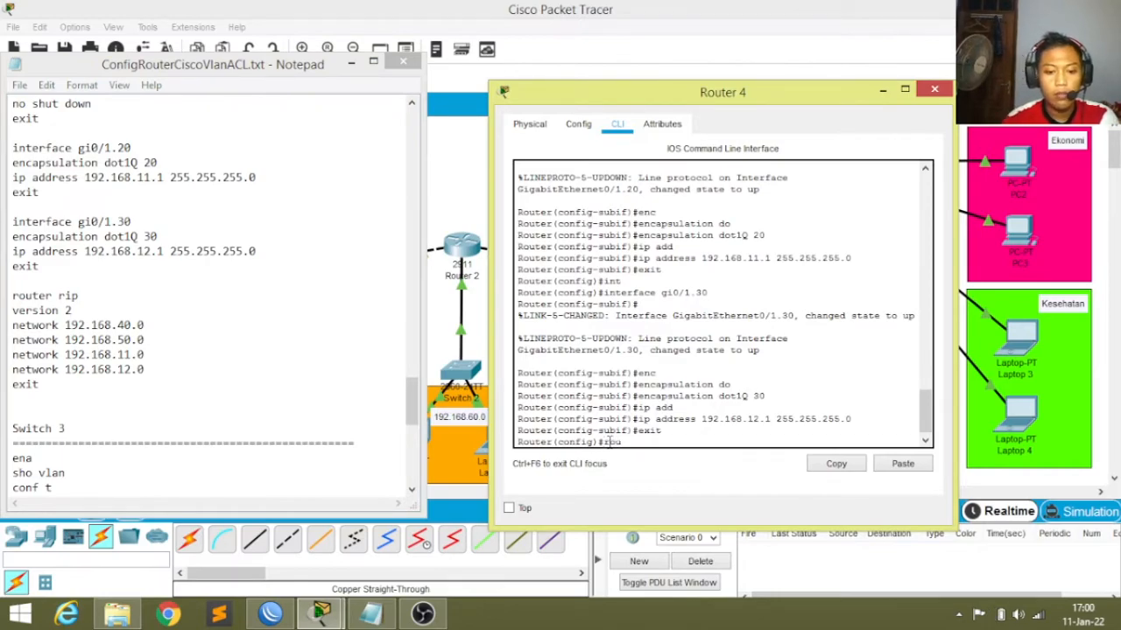
{"action": "type", "text": "ter rip"}
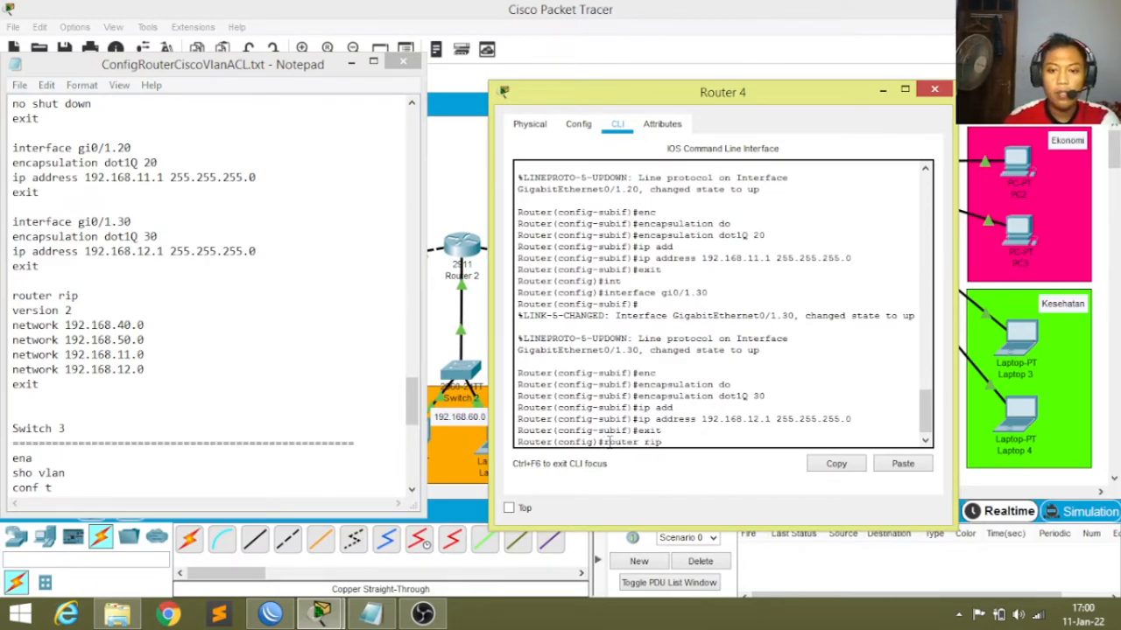
{"action": "key", "text": "Return"}
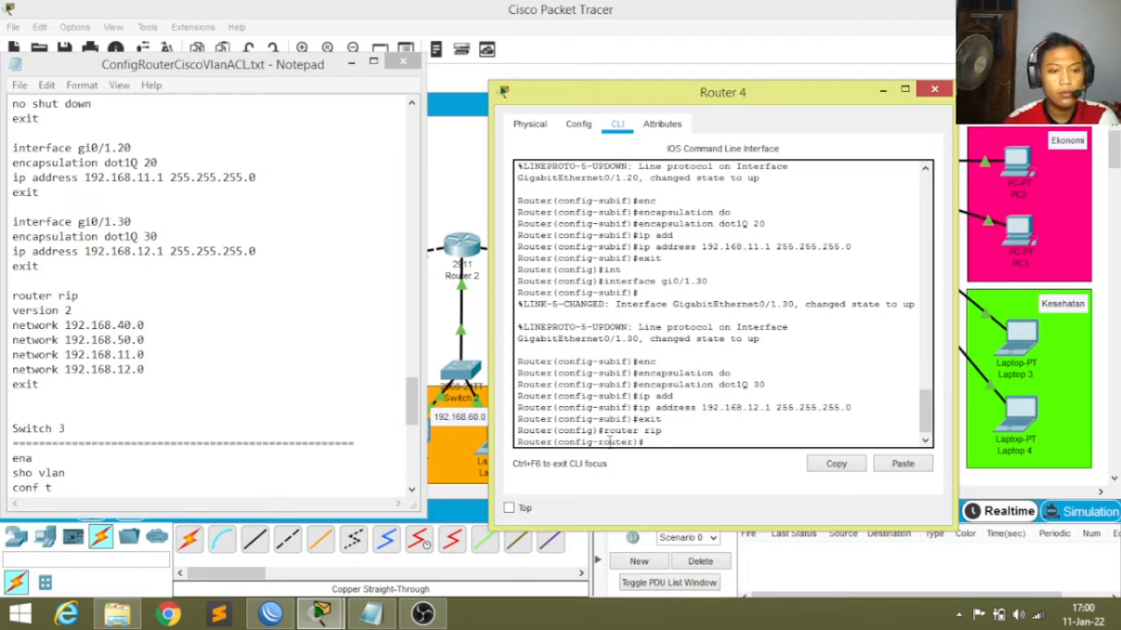
{"action": "type", "text": "ver"}
{"action": "key", "text": "Tab"}
{"action": "type", "text": "2"}
{"action": "key", "text": "Return"}
Add network 192.168.40.0 to Router 4's RIP configuration.
{"action": "type", "text": "net"}
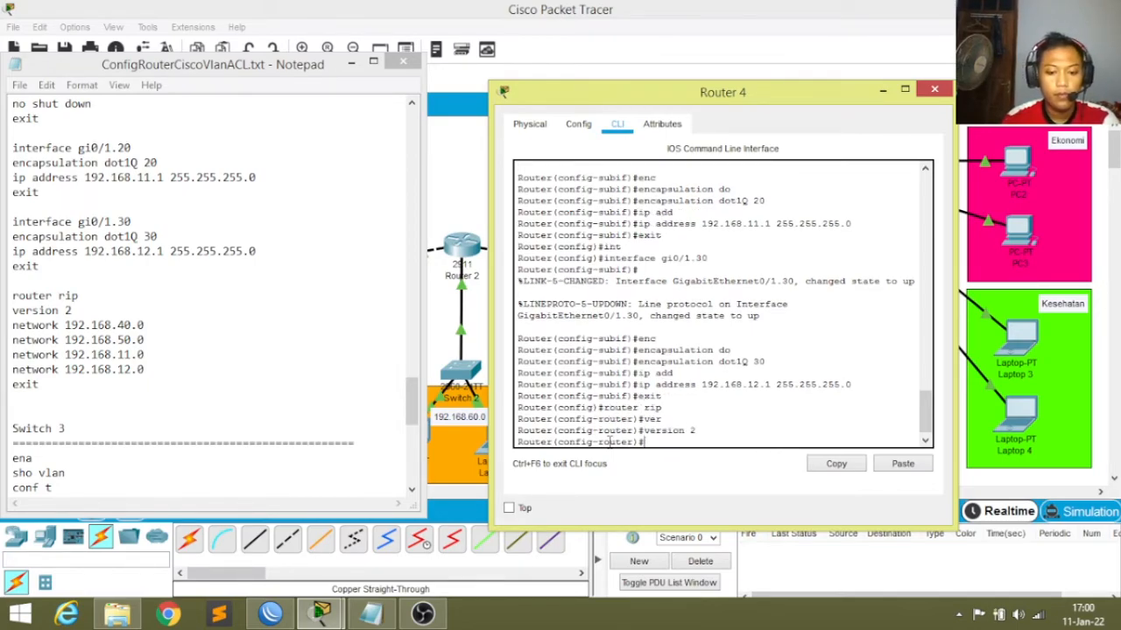
{"action": "key", "text": "Tab"}
{"action": "type", "text": "192.168.40.0"}
{"action": "key", "text": "Return"}
Add network 192.168.50.0 to Router 4's RIP configuration.
{"action": "key", "text": "Up"}
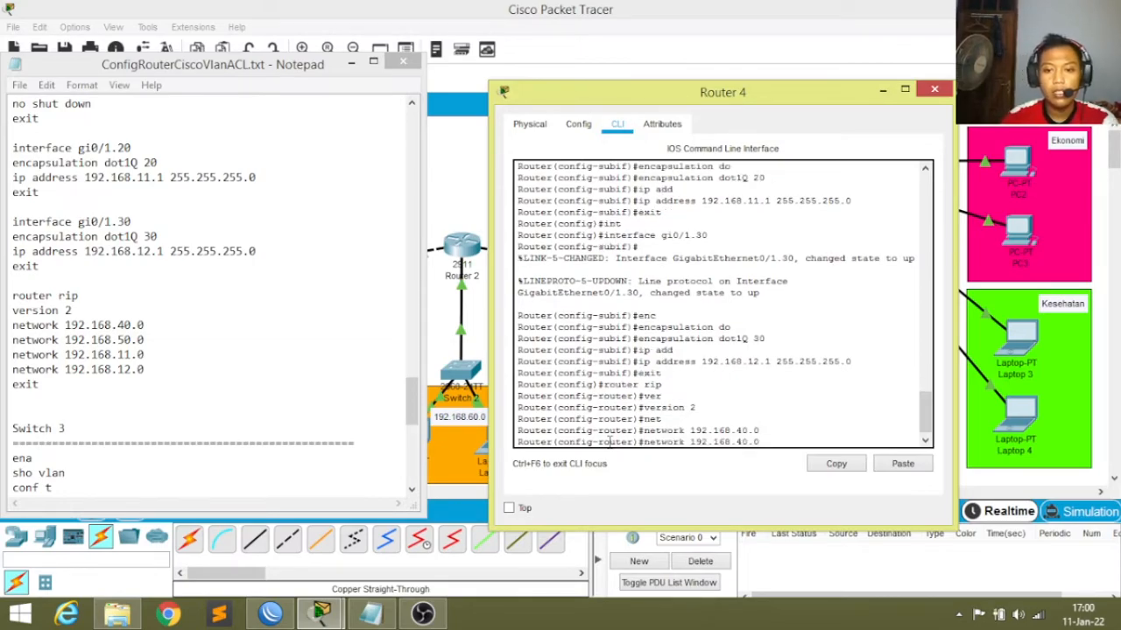
{"action": "key", "text": "Left"}
{"action": "key", "text": "Left"}
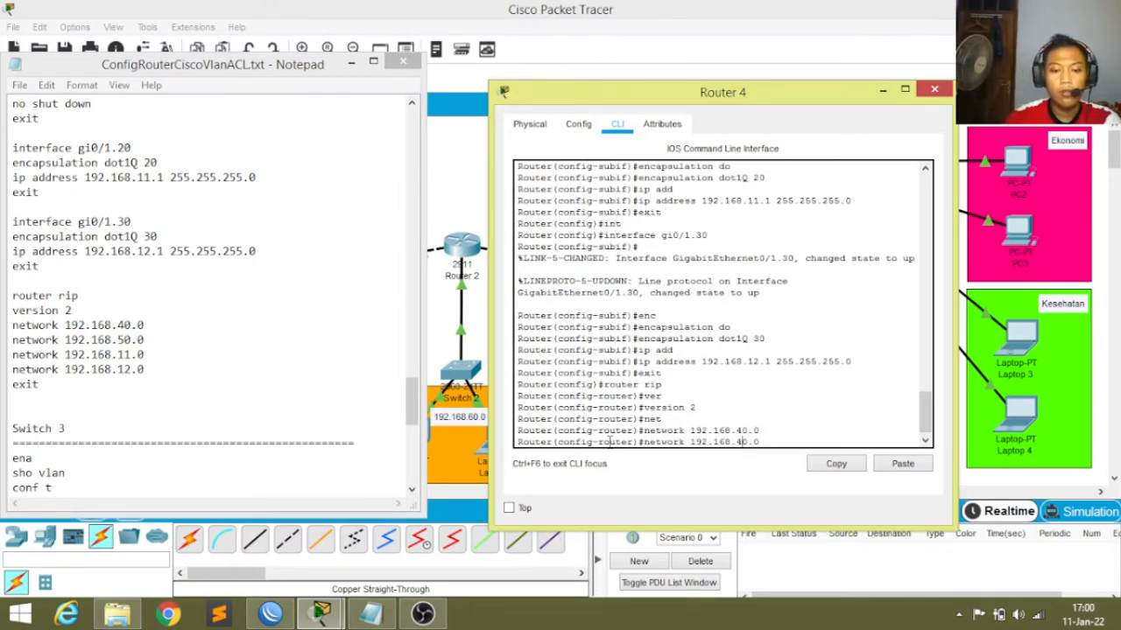
{"action": "key", "text": "BackSpace"}
{"action": "type", "text": "5"}
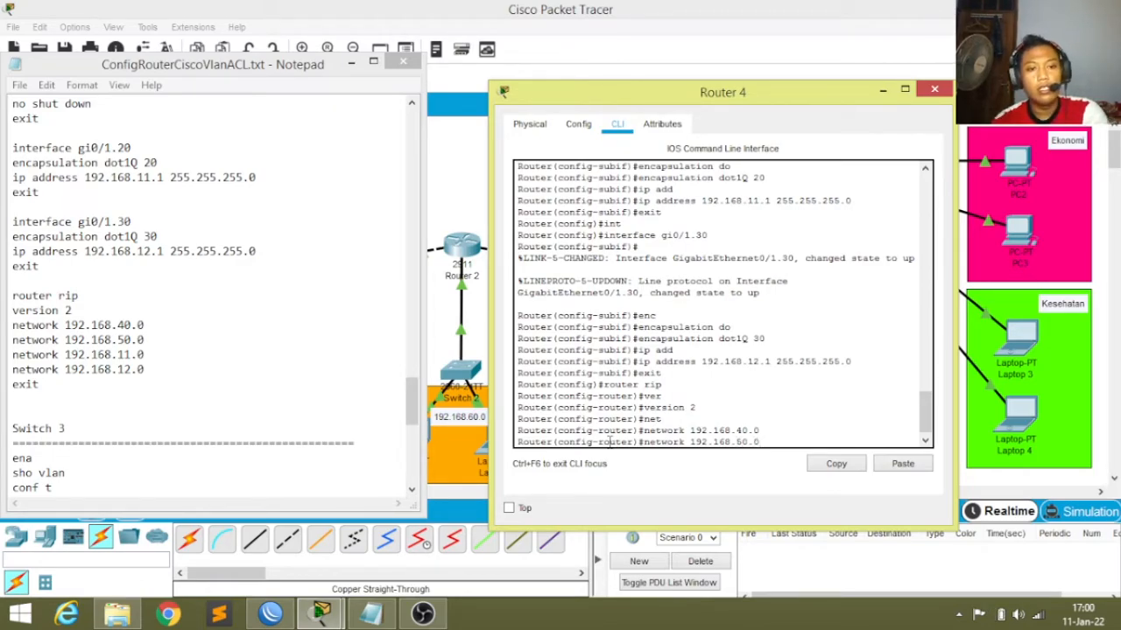
{"action": "key", "text": "Return"}
Add network 192.168.11.0 to Router 4's RIP configuration.
{"action": "key", "text": "Up"}
{"action": "key", "text": "BackSpace"}
{"action": "key", "text": "BackSpace"}
{"action": "type", "text": "11.0"}
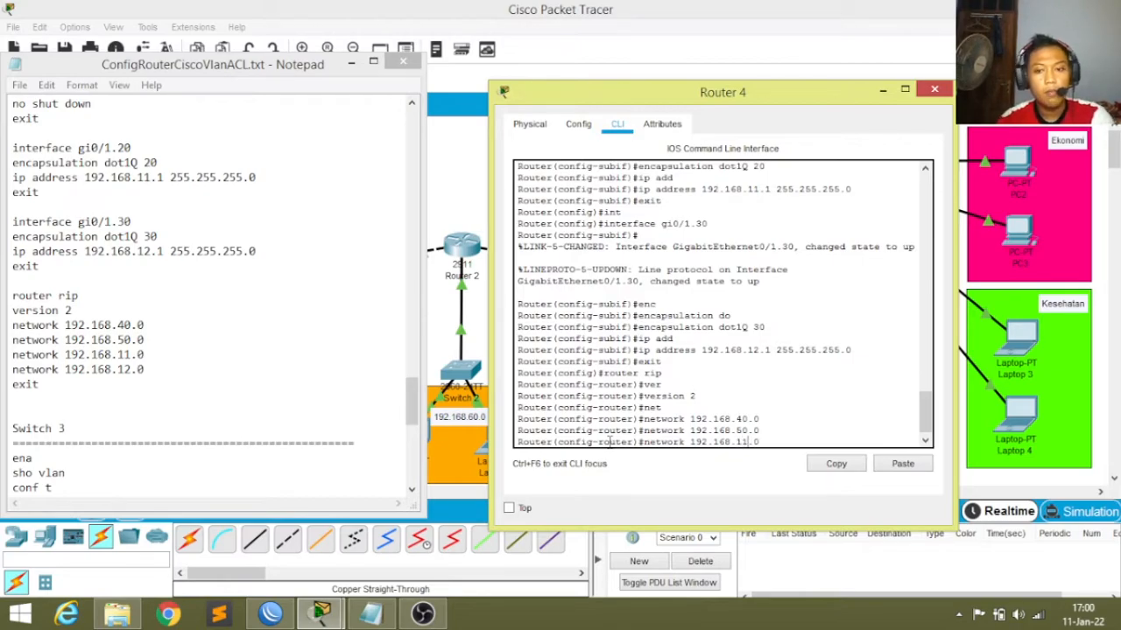
{"action": "key", "text": "Return"}
Add network 192.168.12.0 to Router 4's RIP configuration.
{"action": "key", "text": "Up"}
{"action": "key", "text": "Left"}
{"action": "key", "text": "BackSpace"}
{"action": "type", "text": "3"}
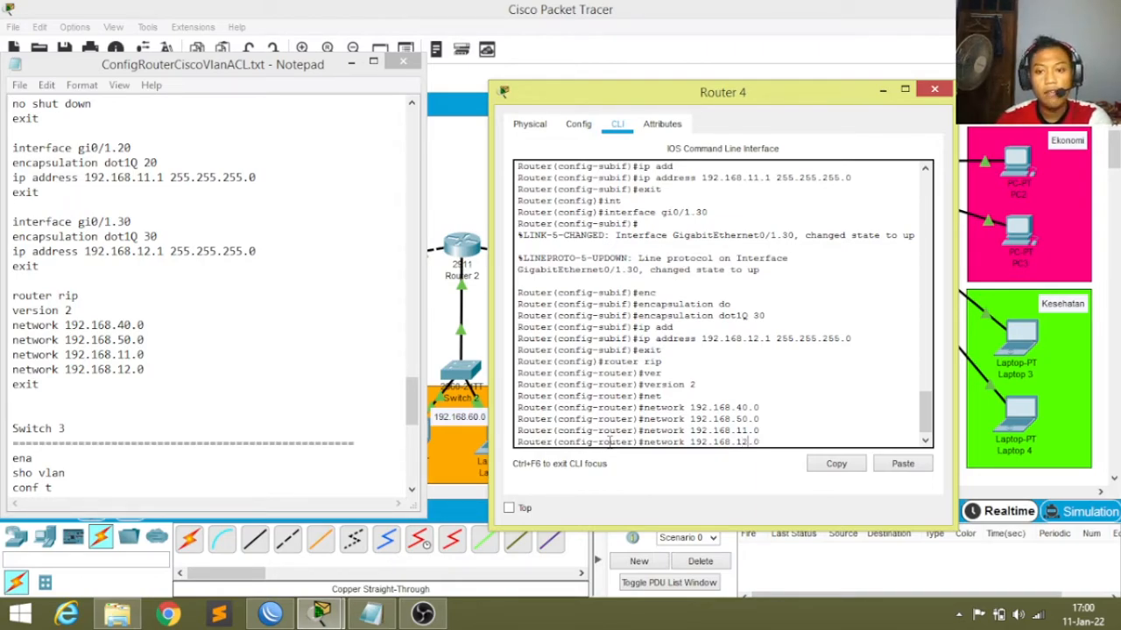
{"action": "key", "text": "Return"}
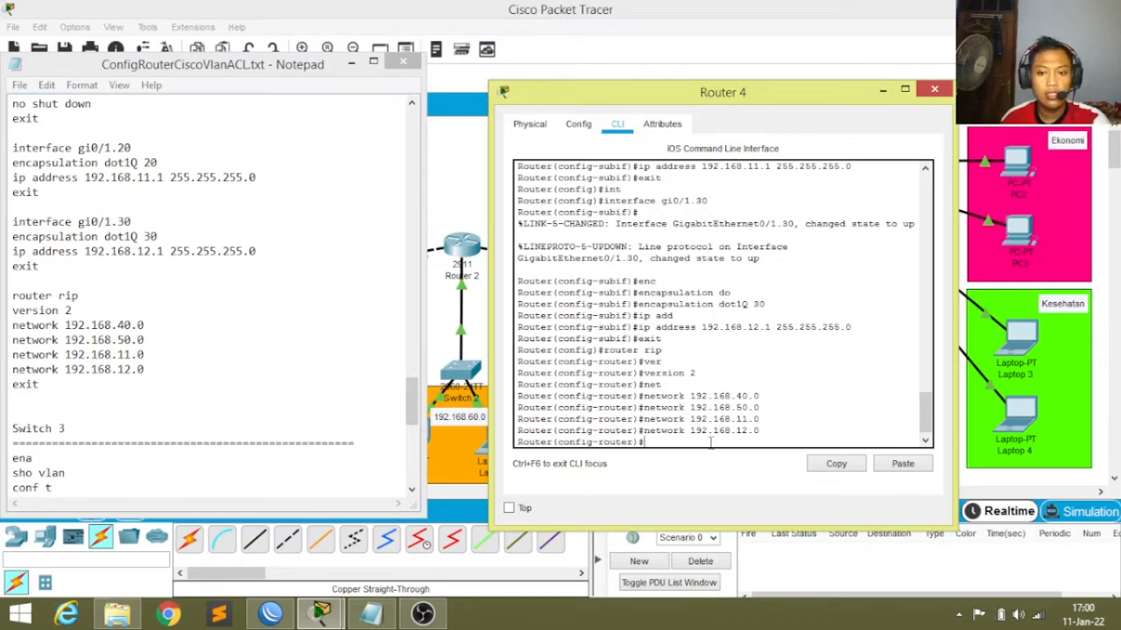
{"action": "scroll", "coordinate": [687, 415], "scroll_direction": "down", "scroll_amount": 1}
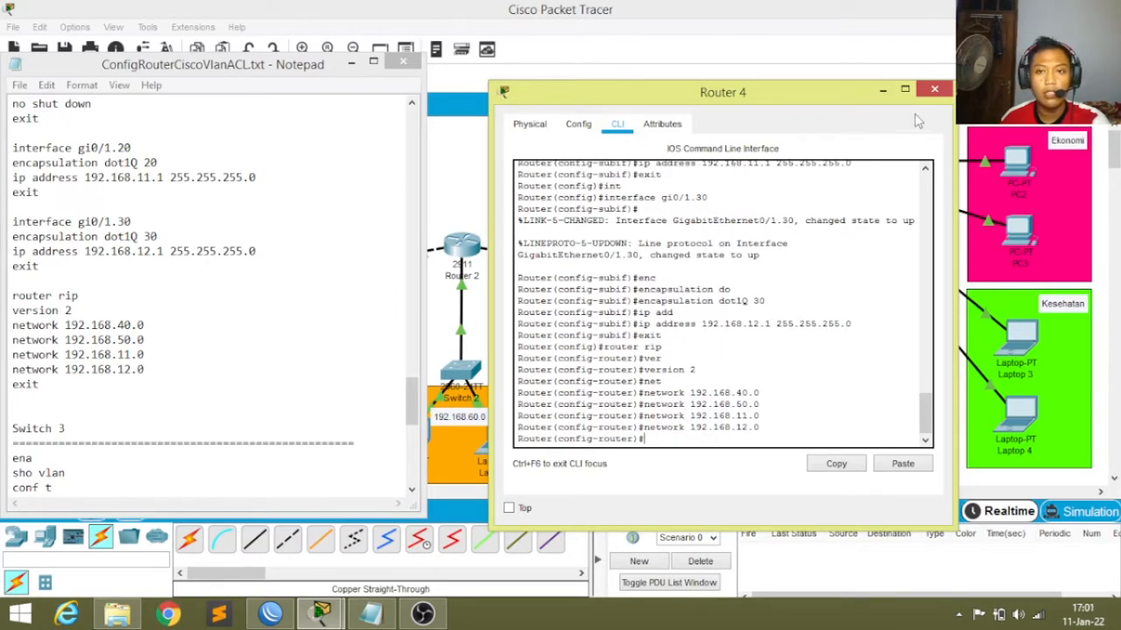
Close Router 4 and open Switch 3's command line beside the Switch 3 section of the Notepad configuration notes.
{"action": "left_click", "coordinate": [934, 88]}
{"action": "left_click", "coordinate": [786, 175]}
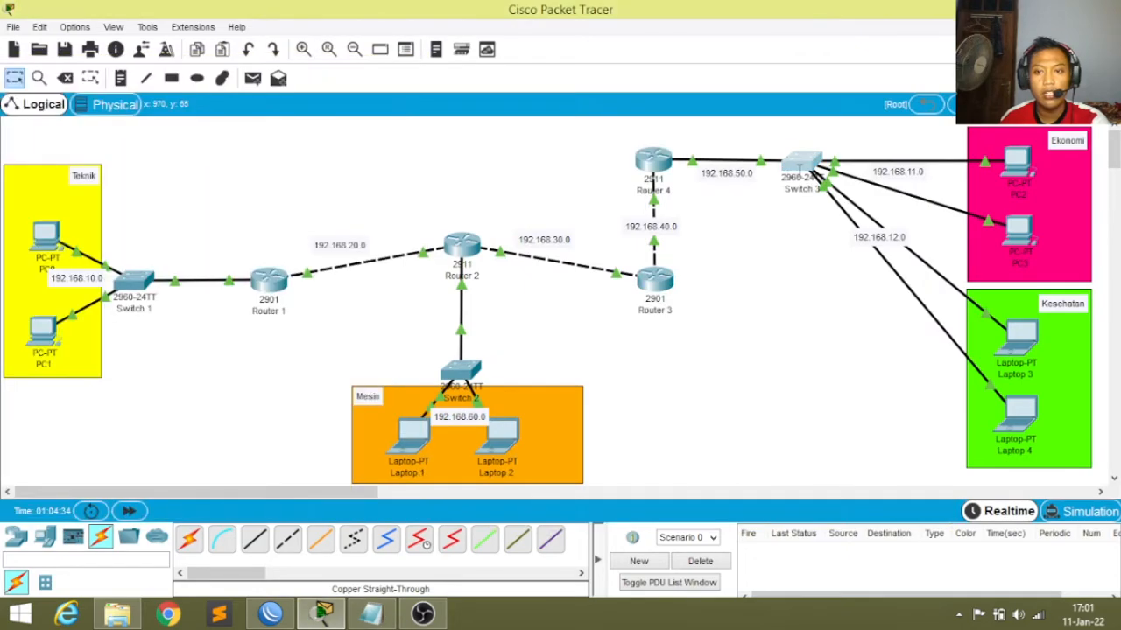
{"action": "left_click", "coordinate": [464, 112]}
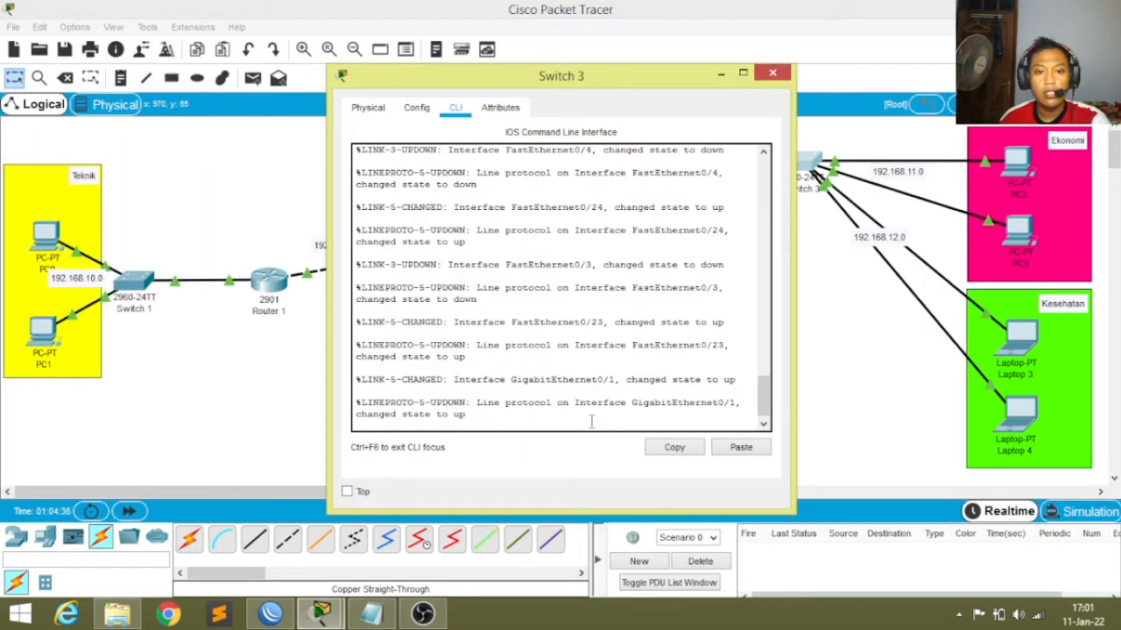
{"action": "key", "text": "Return"}
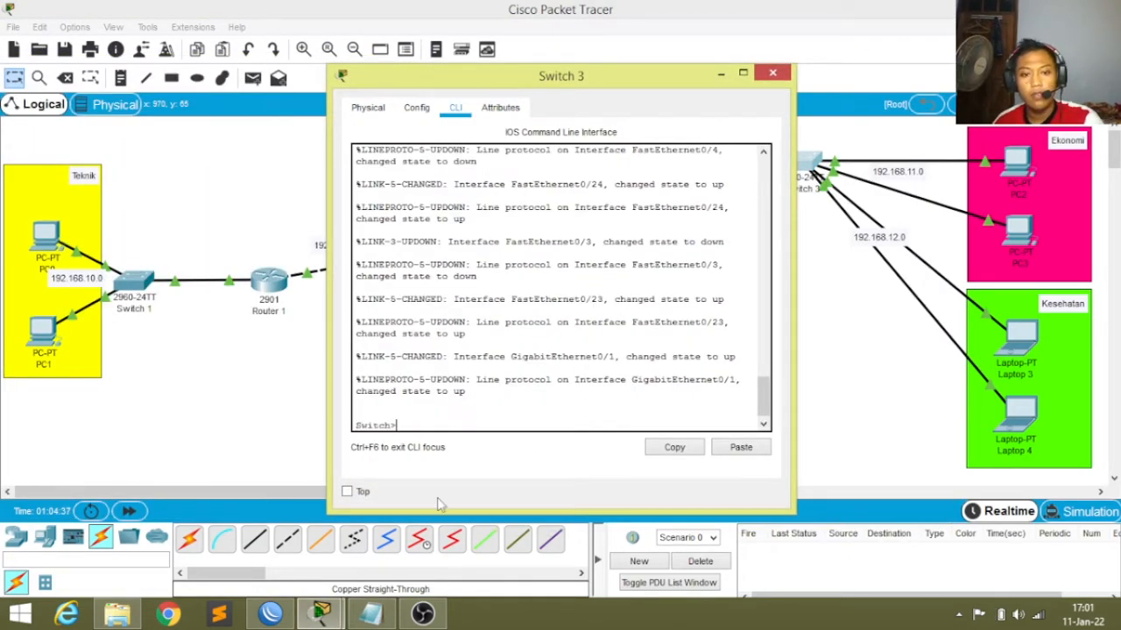
{"action": "left_click", "coordinate": [371, 613]}
{"action": "scroll", "coordinate": [274, 372], "scroll_direction": "down", "scroll_amount": 10}
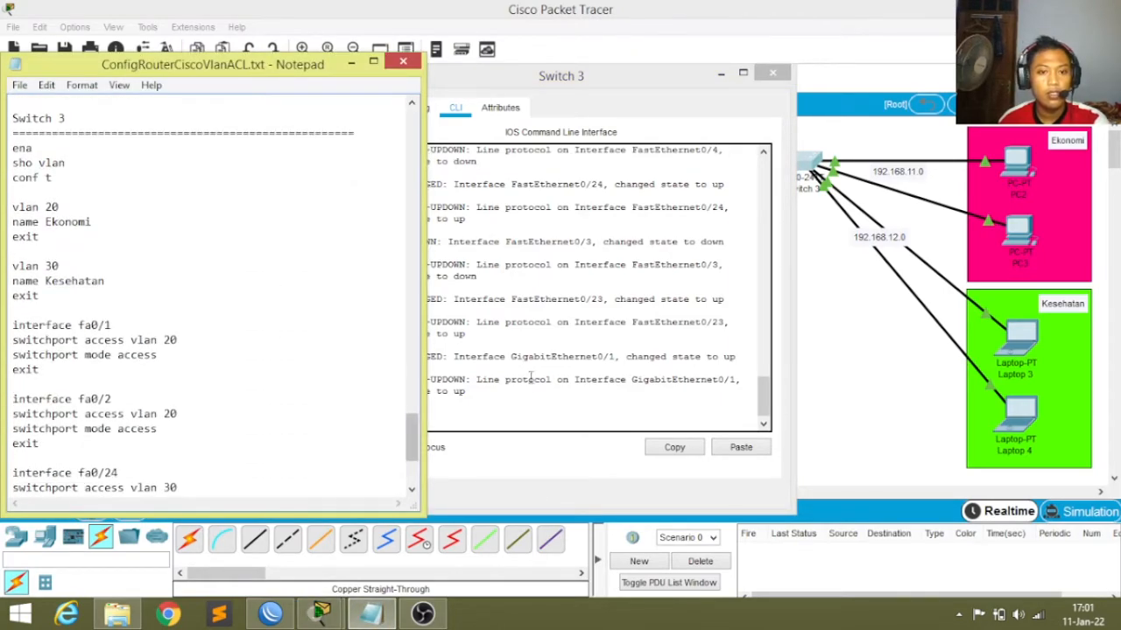
{"action": "left_click_drag", "start_coordinate": [515, 82], "coordinate": [707, 81]}
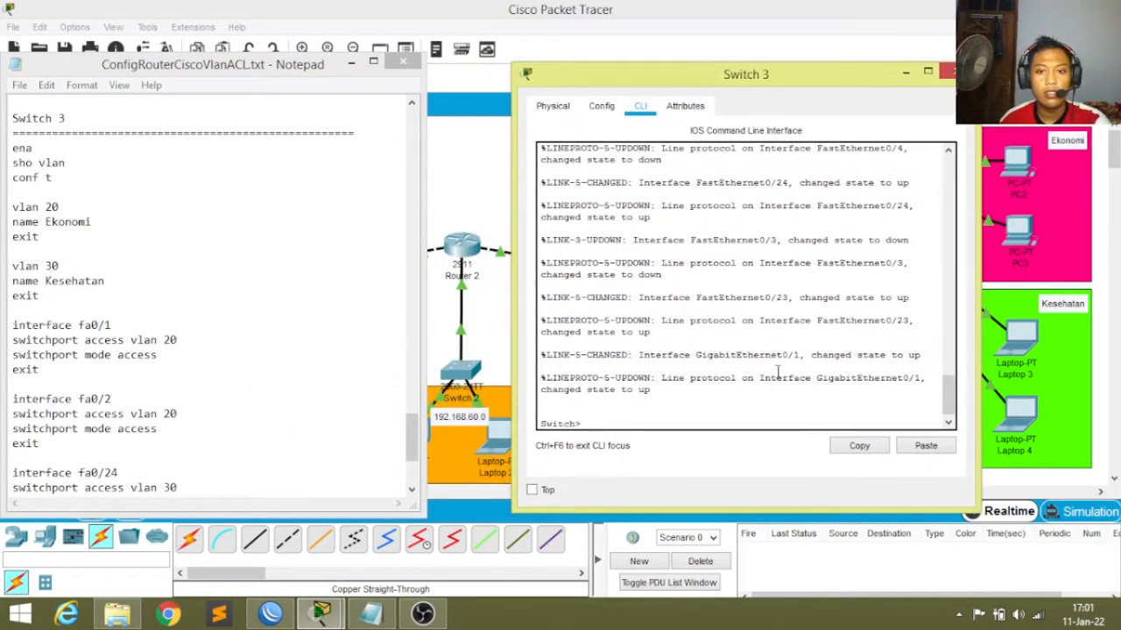
Enter privileged mode and then global configuration mode on Switch 3.
{"action": "type", "text": "ena"}
{"action": "key", "text": "Return"}
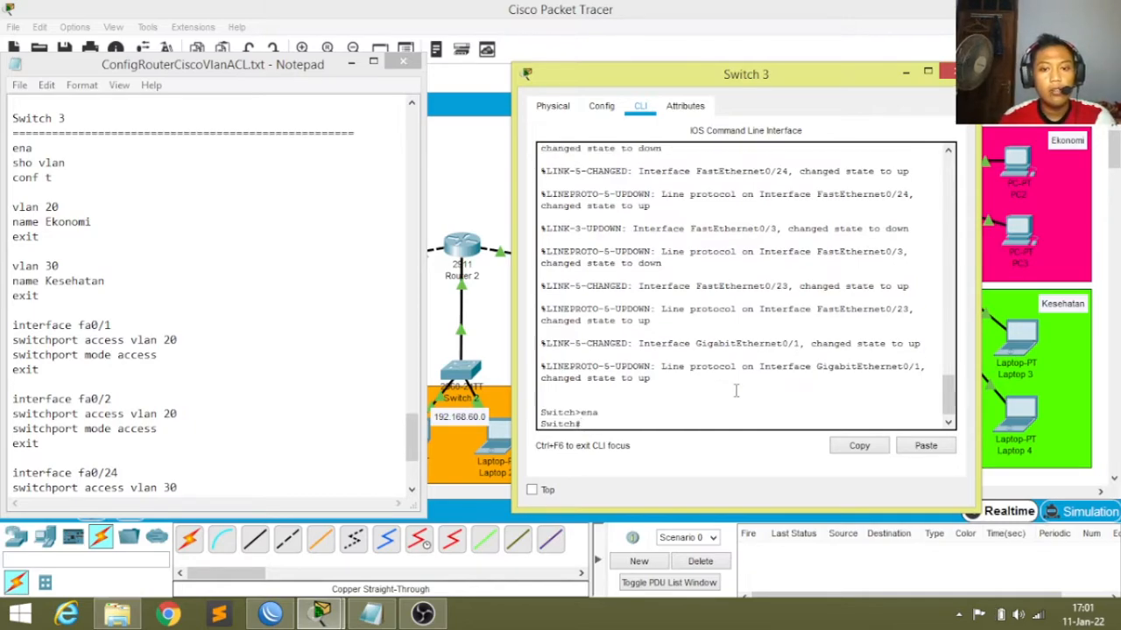
{"action": "type", "text": "conf t"}
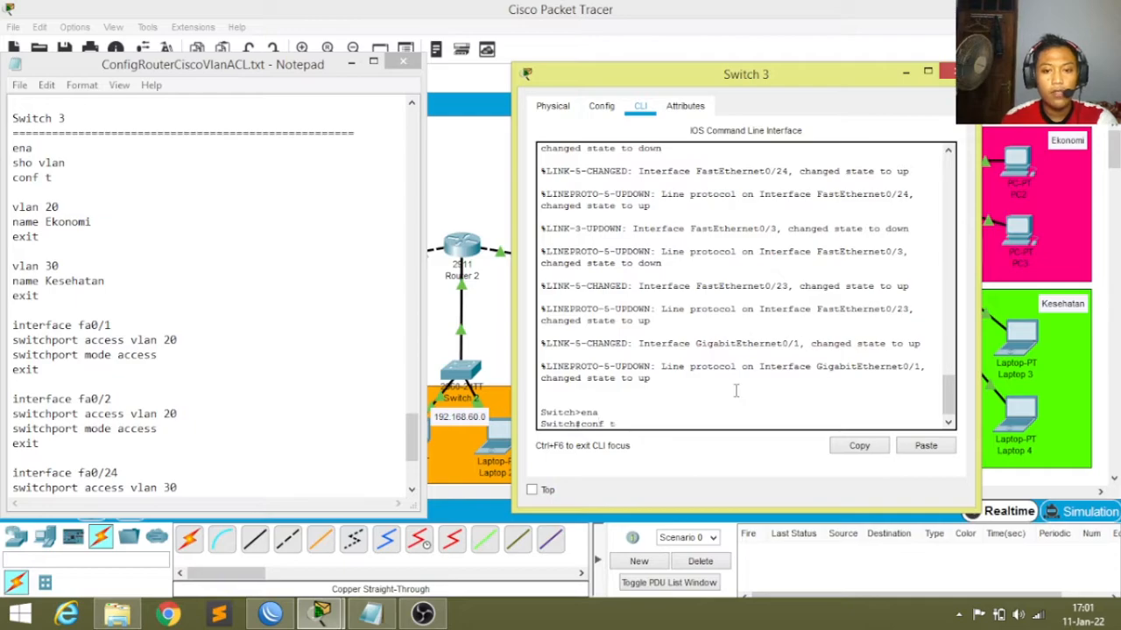
{"action": "key", "text": "Return"}
Create VLAN 20 on Switch 3 with the name Ekonomi and exit its configuration.
{"action": "type", "text": "vlan 20"}
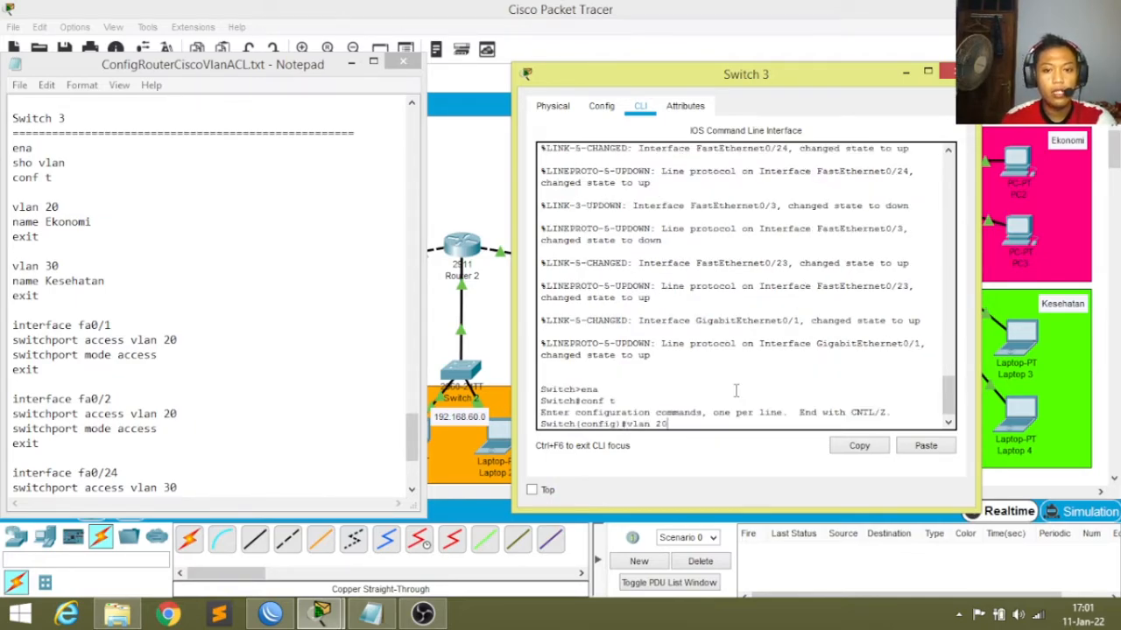
{"action": "key", "text": "Return"}
{"action": "type", "text": "na"}
{"action": "key", "text": "Tab"}
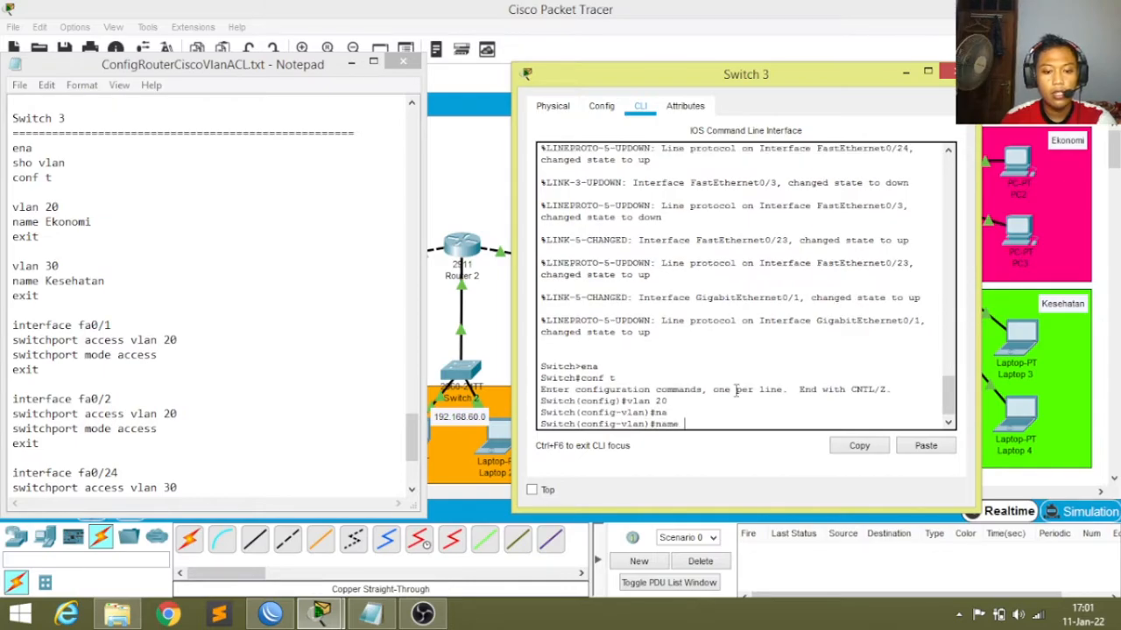
{"action": "type", "text": "Ekonomi"}
{"action": "key", "text": "Return"}
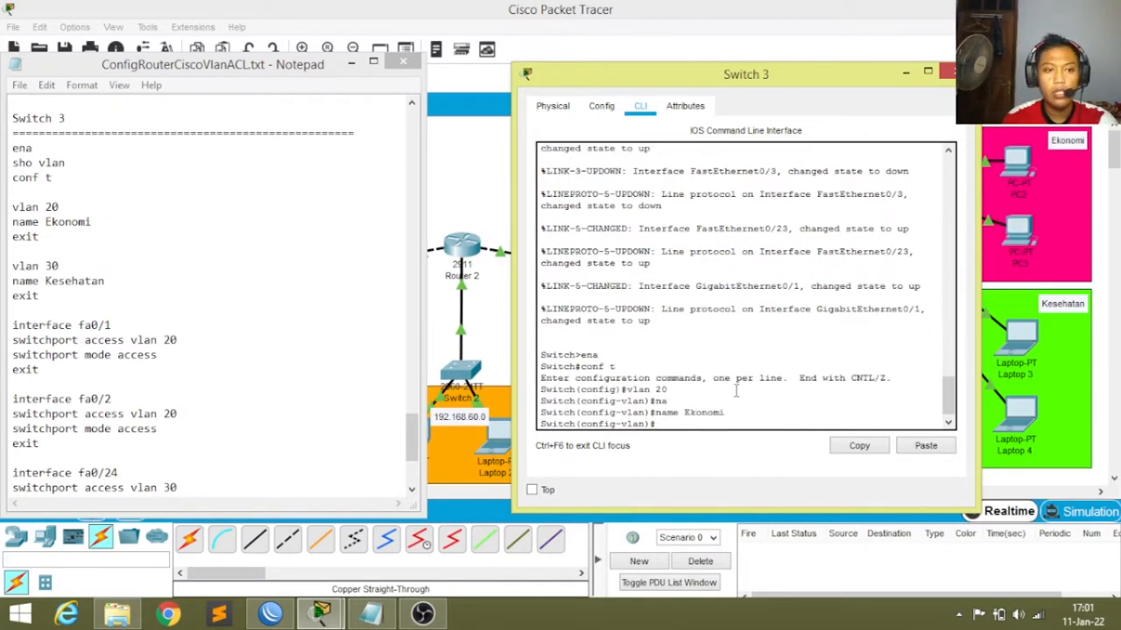
{"action": "type", "text": "exit"}
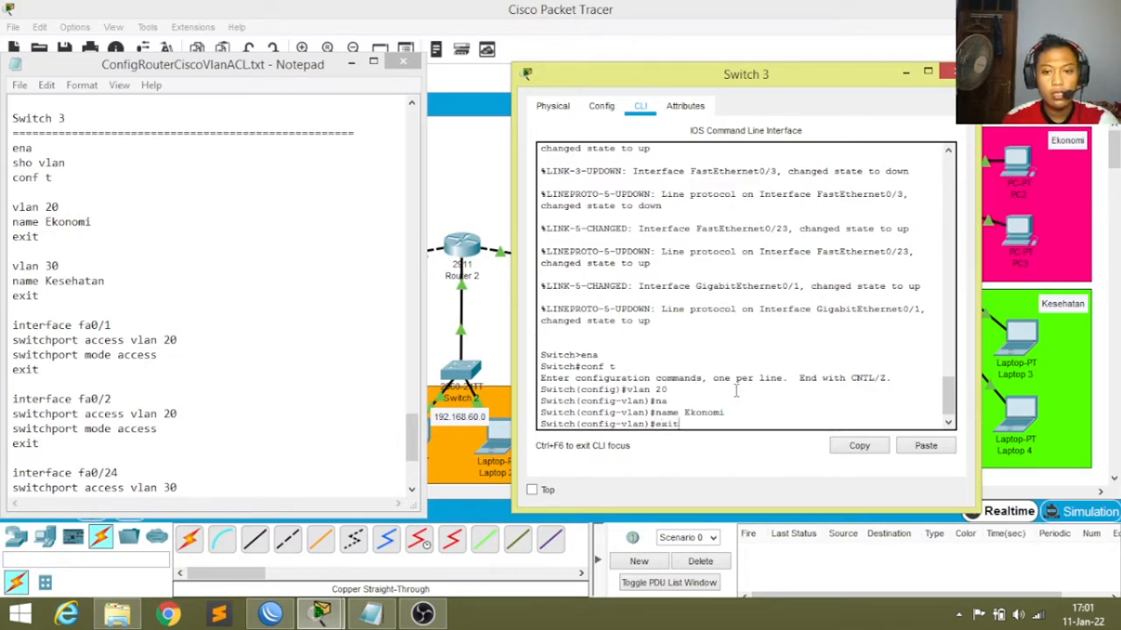
{"action": "key", "text": "Return"}
Create VLAN 30 on Switch 3 with the name Kesehatan and exit its configuration.
{"action": "type", "text": "vlan"}
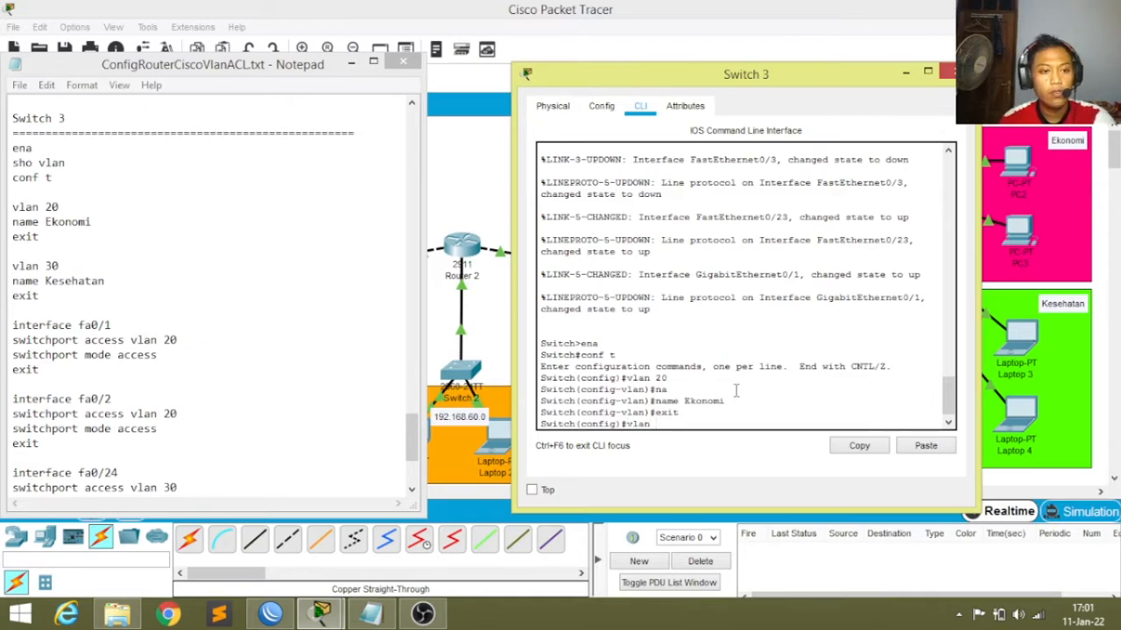
{"action": "type", "text": " 30"}
{"action": "key", "text": "Return"}
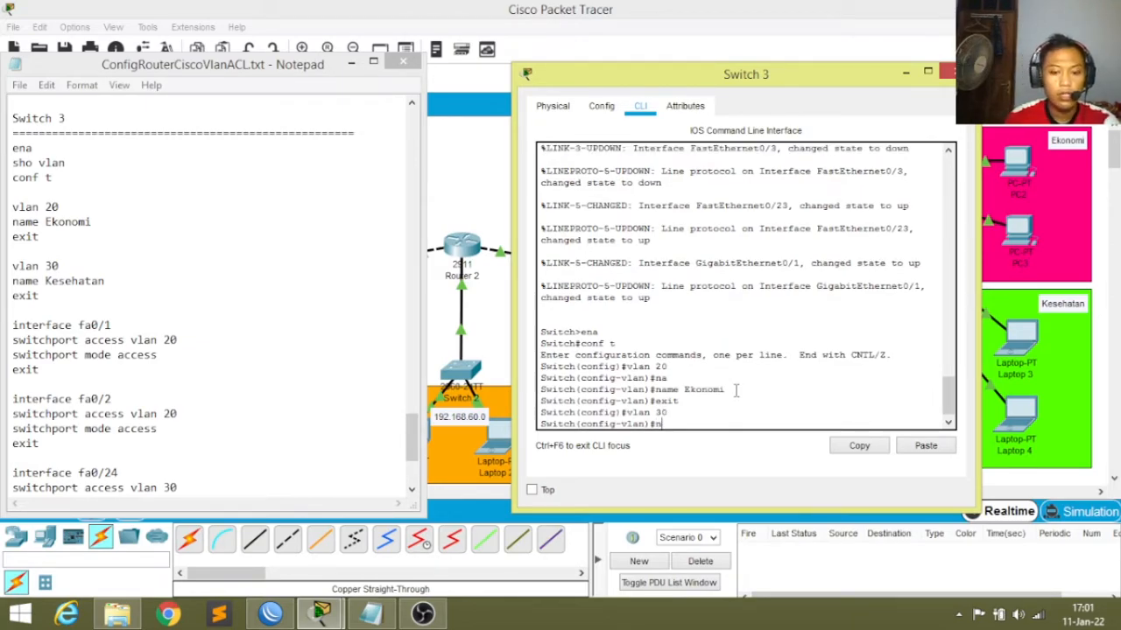
{"action": "type", "text": "nam"}
{"action": "key", "text": "Tab"}
{"action": "type", "text": "KESE"}
{"action": "key", "text": "BackSpace"}
{"action": "key", "text": "BackSpace"}
{"action": "key", "text": "BackSpace"}
{"action": "key", "text": "Tab"}
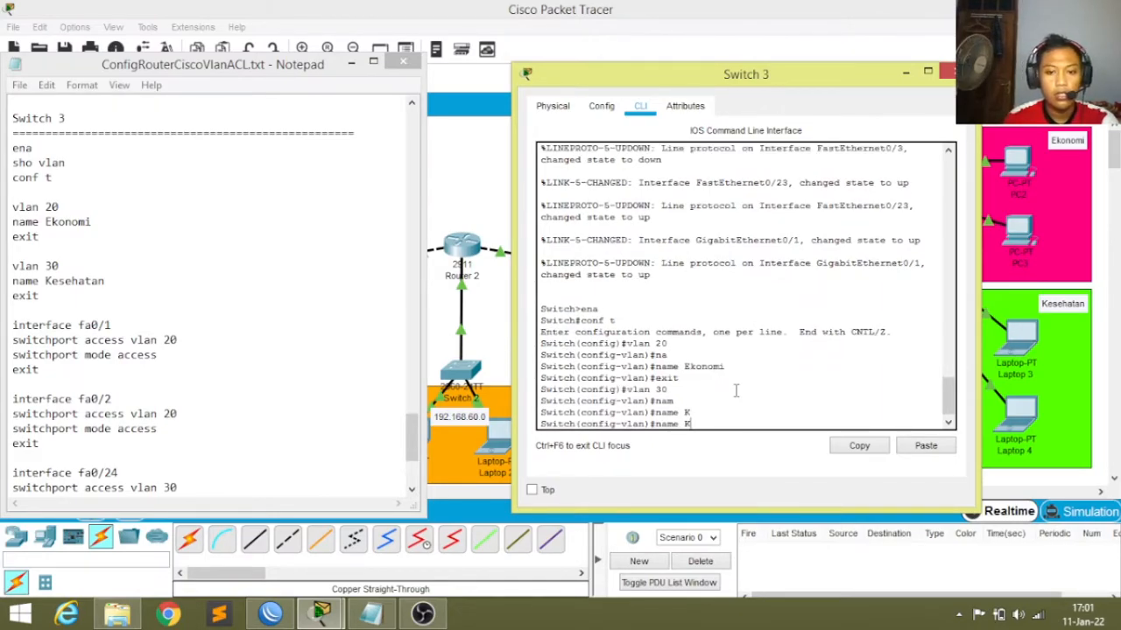
{"action": "type", "text": "esehatan"}
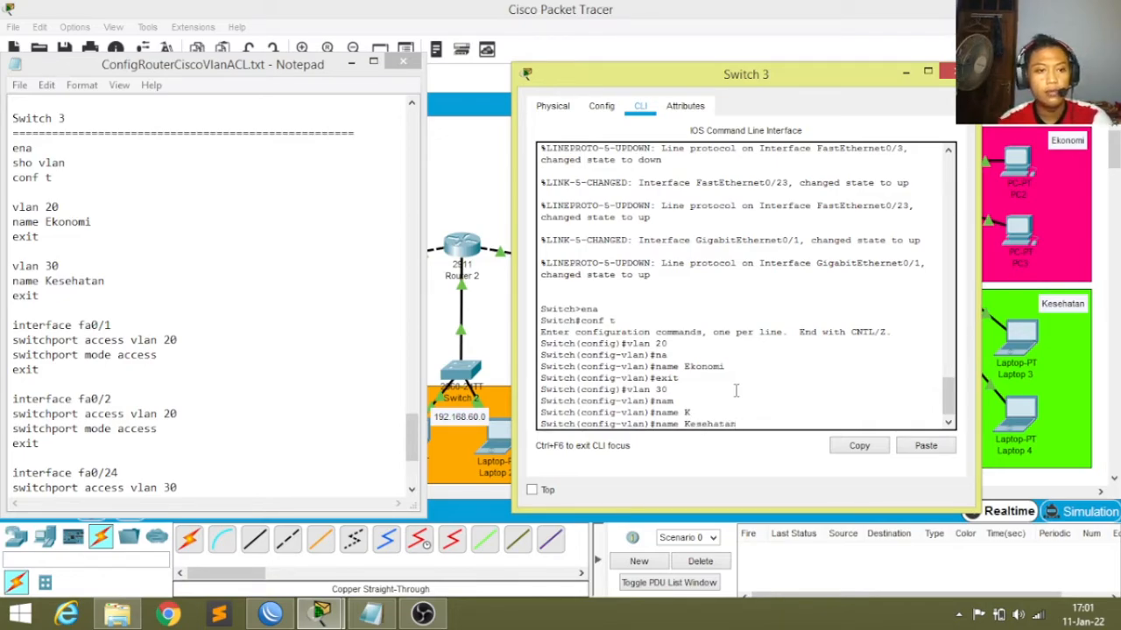
{"action": "key", "text": "Return"}
{"action": "type", "text": "exi"}
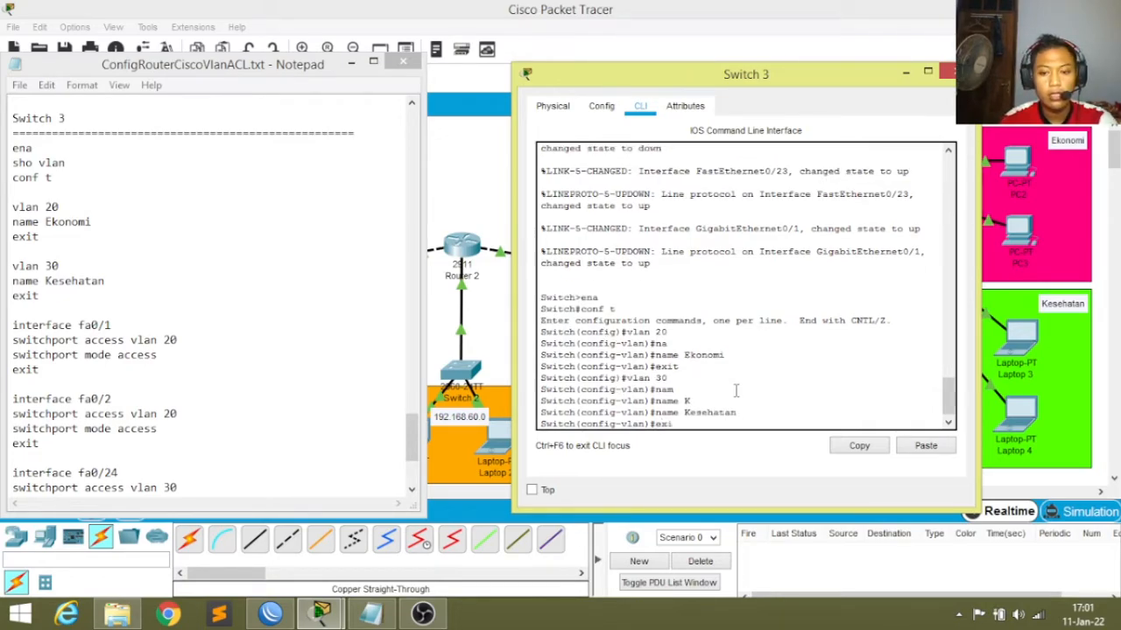
{"action": "type", "text": "t"}
{"action": "key", "text": "Return"}
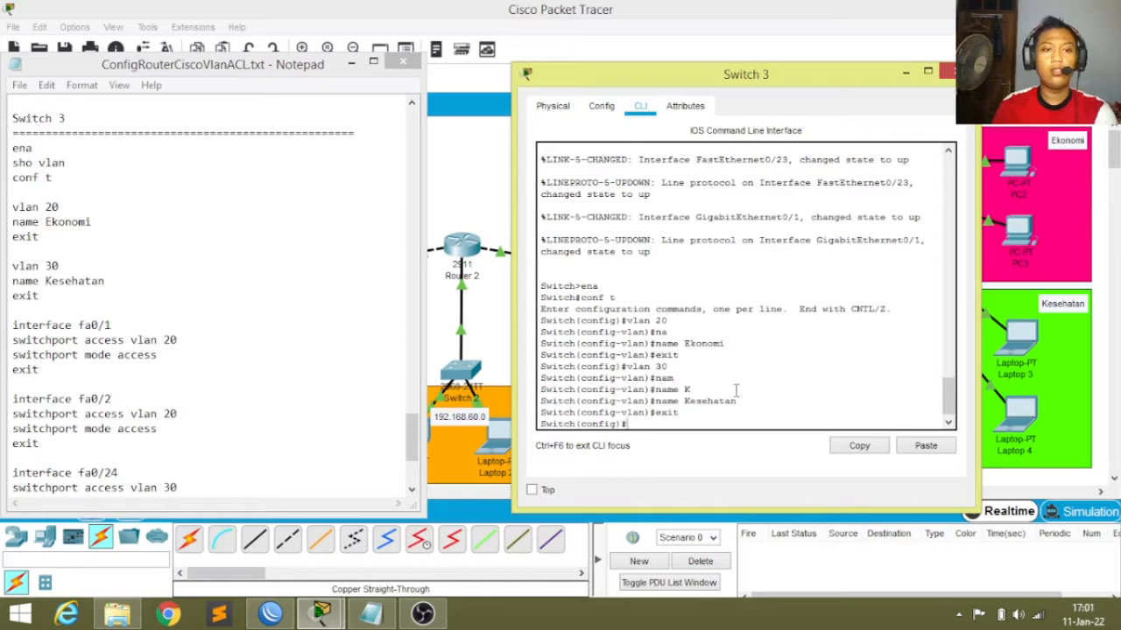
Enter the configuration of interface fa0/1 on Switch 3 and assign it to access VLAN 20.
{"action": "type", "text": "inte"}
{"action": "key", "text": "Tab"}
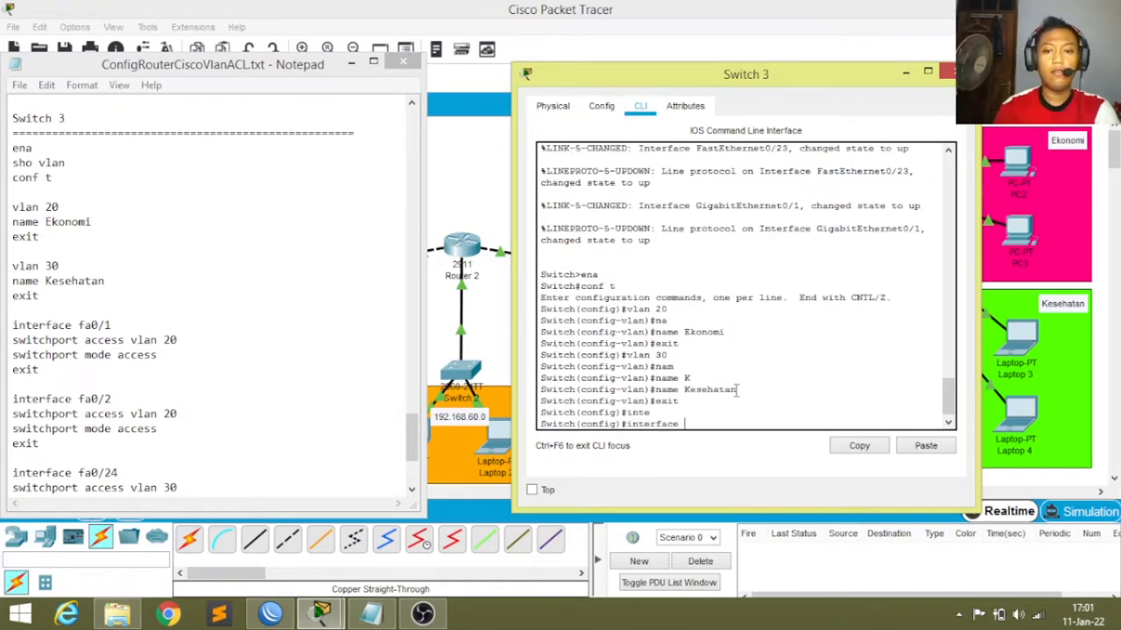
{"action": "type", "text": "fa0/1"}
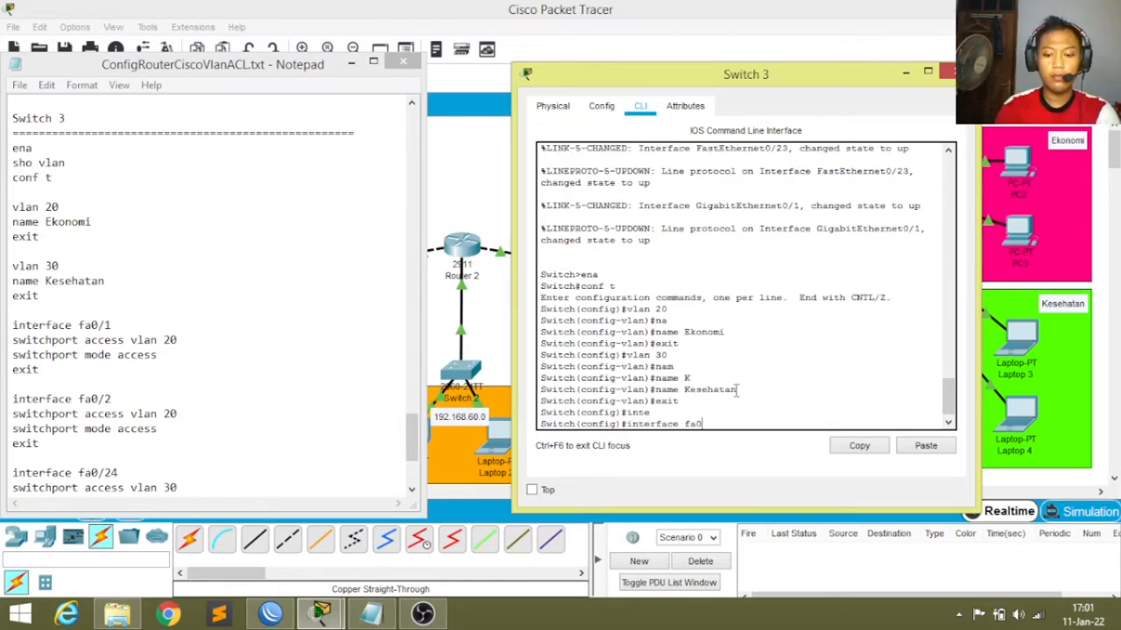
{"action": "key", "text": "Return"}
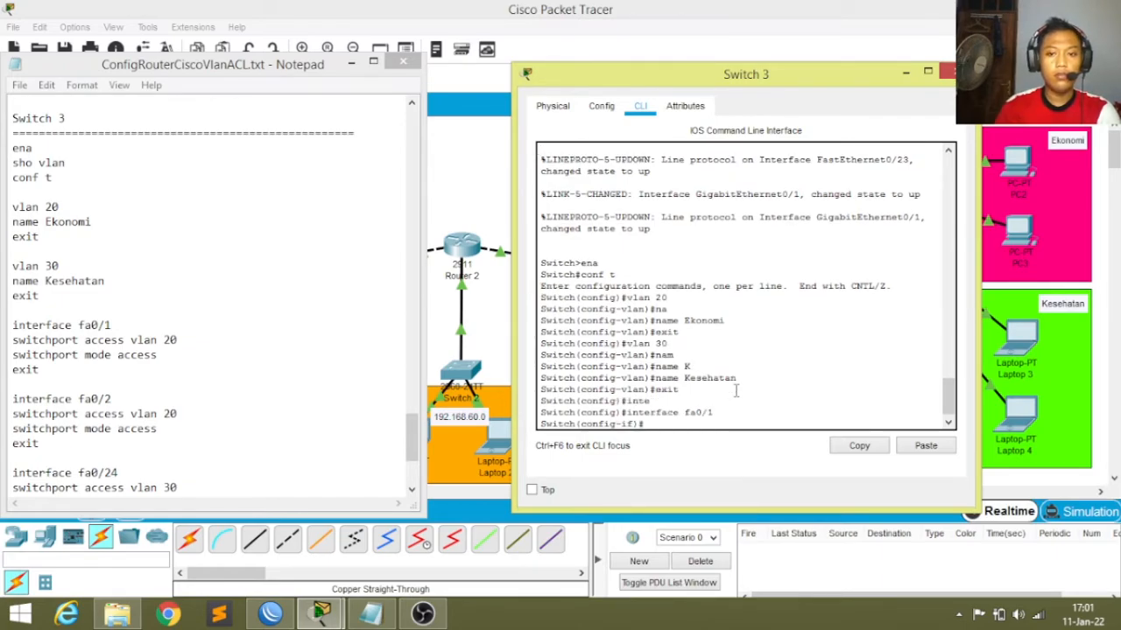
{"action": "type", "text": "swi"}
{"action": "key", "text": "Tab"}
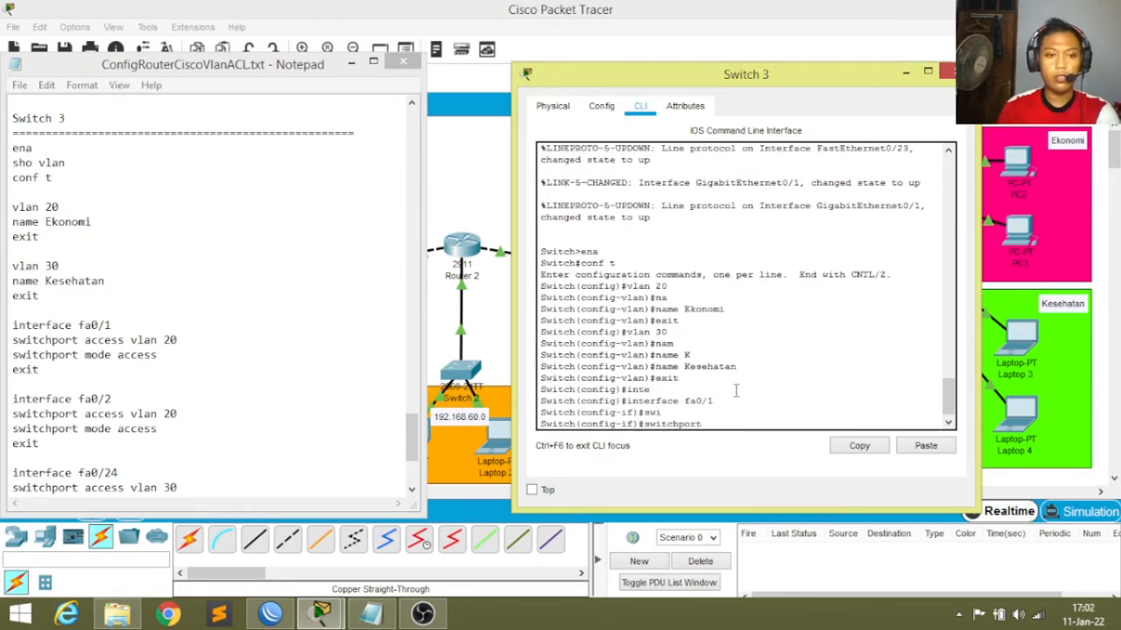
{"action": "type", "text": "ac"}
{"action": "key", "text": "Tab"}
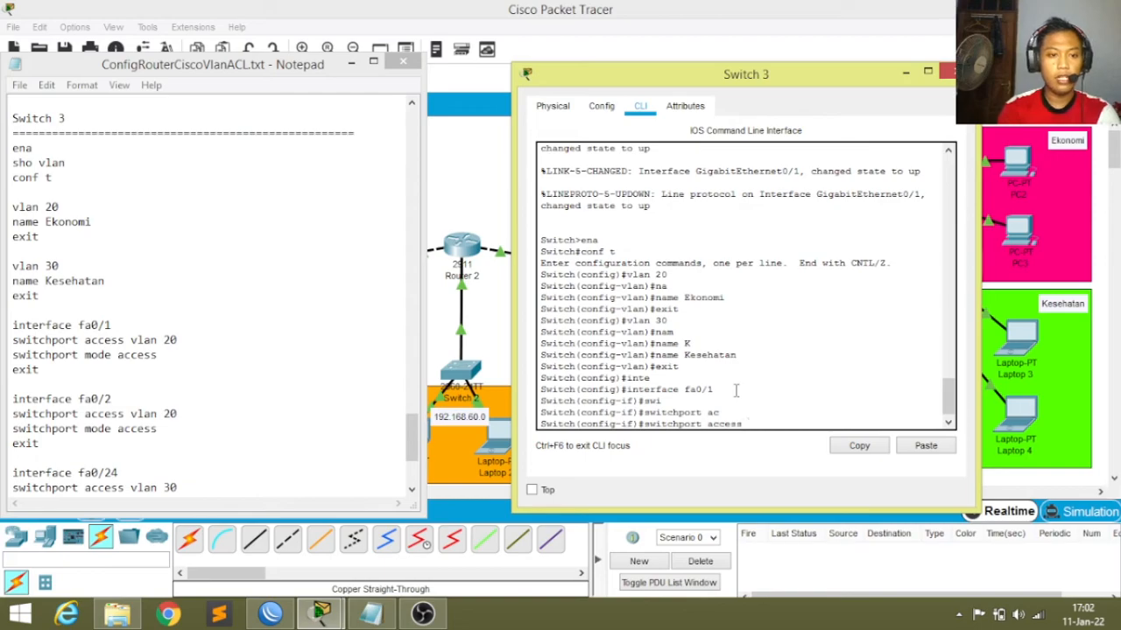
{"action": "type", "text": "vlan"}
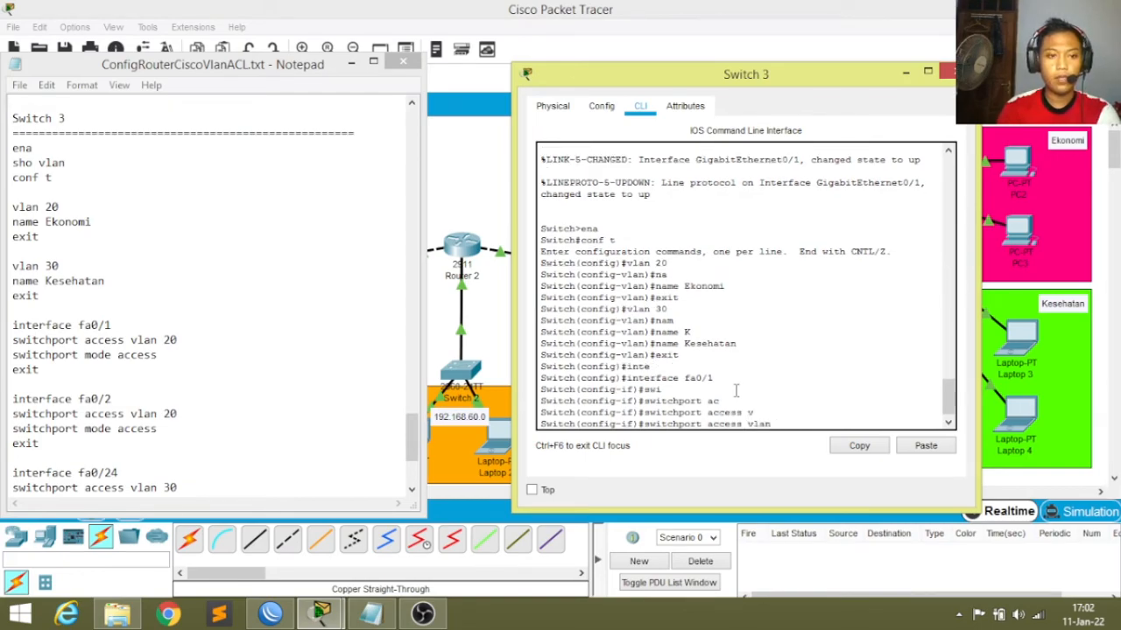
{"action": "type", "text": "20"}
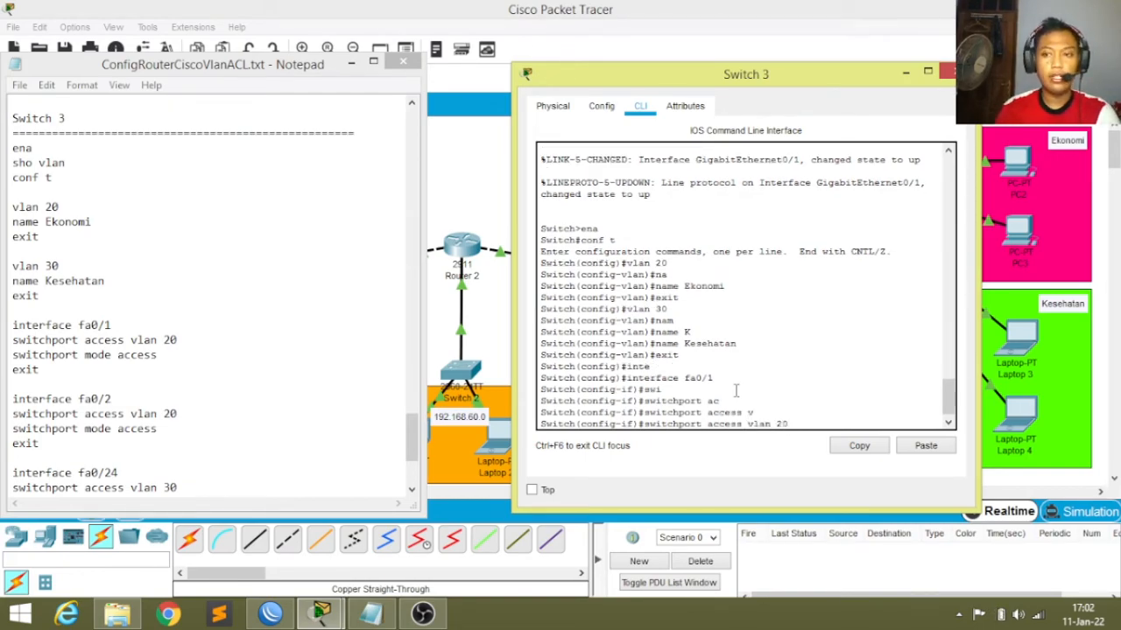
{"action": "key", "text": "Return"}
Set interface fa0/1 to switchport access mode and exit its configuration.
{"action": "type", "text": "swi"}
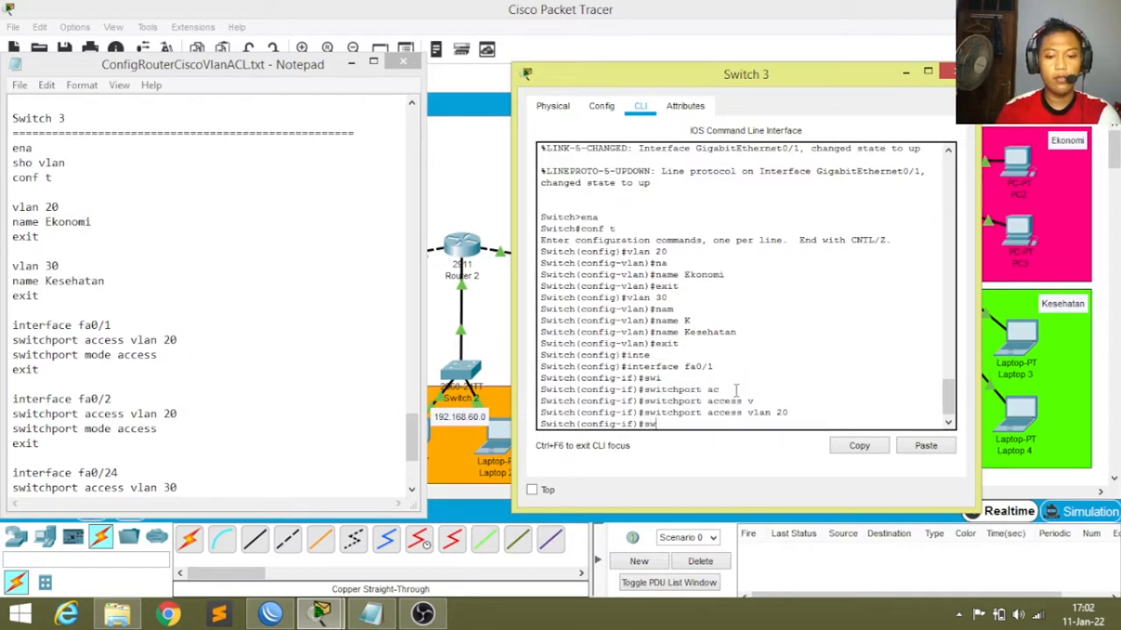
{"action": "key", "text": "Tab"}
{"action": "type", "text": "mo"}
{"action": "key", "text": "Tab"}
{"action": "type", "text": "ac"}
{"action": "key", "text": "Tab"}
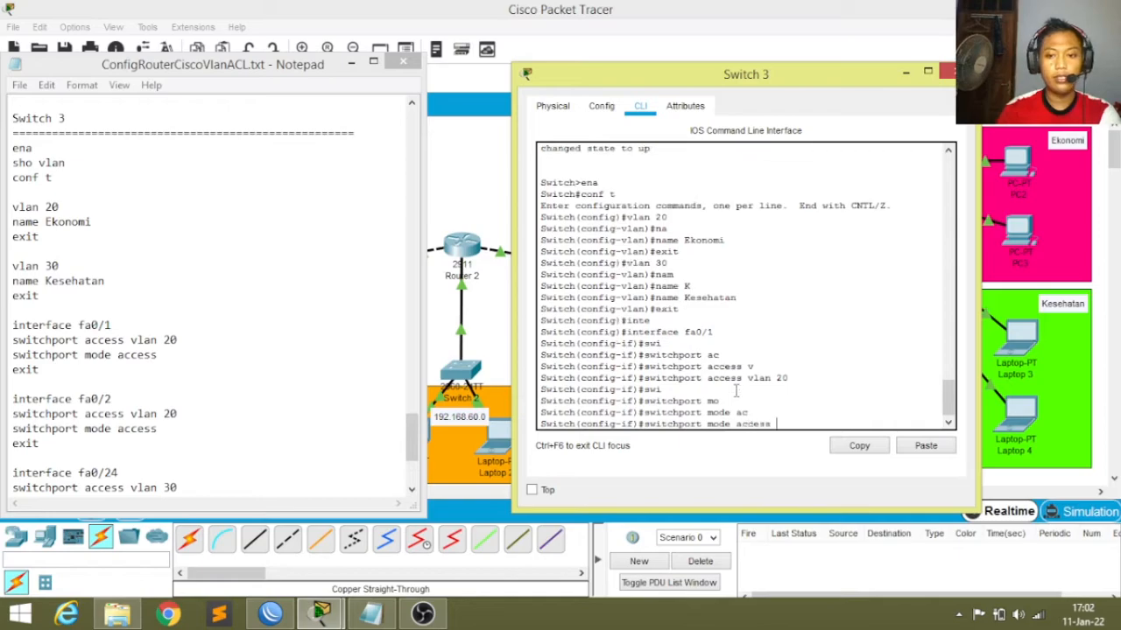
{"action": "key", "text": "Return"}
{"action": "type", "text": "exit"}
{"action": "key", "text": "Return"}
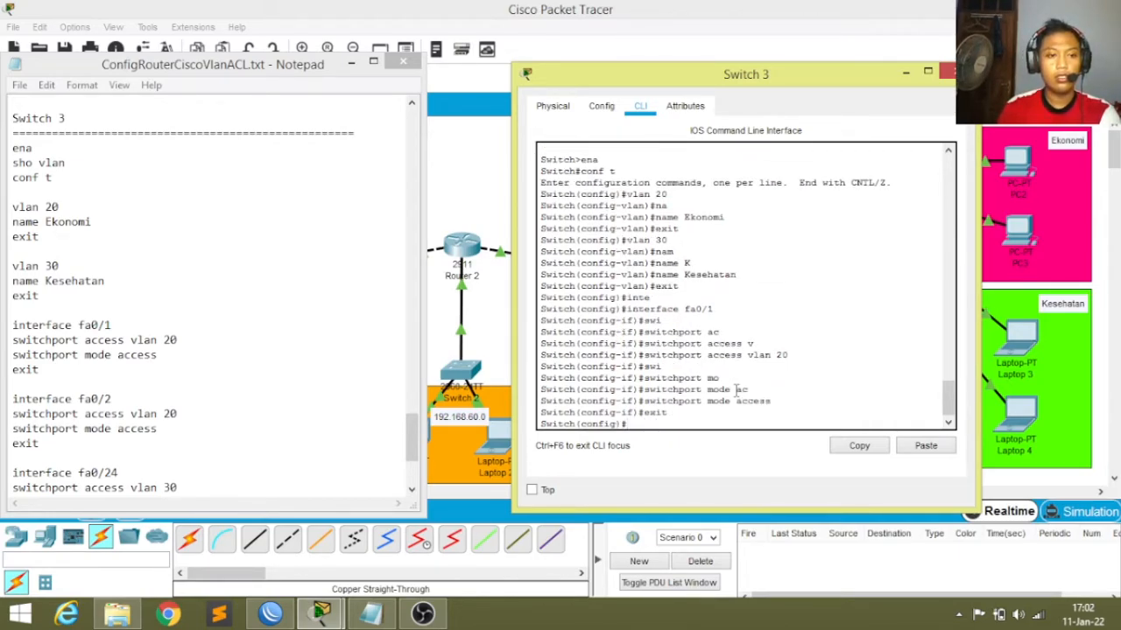
Enter the configuration of interface fa0/2 on Switch 3 and assign it to access VLAN 20.
{"action": "type", "text": "interface fa0/2"}
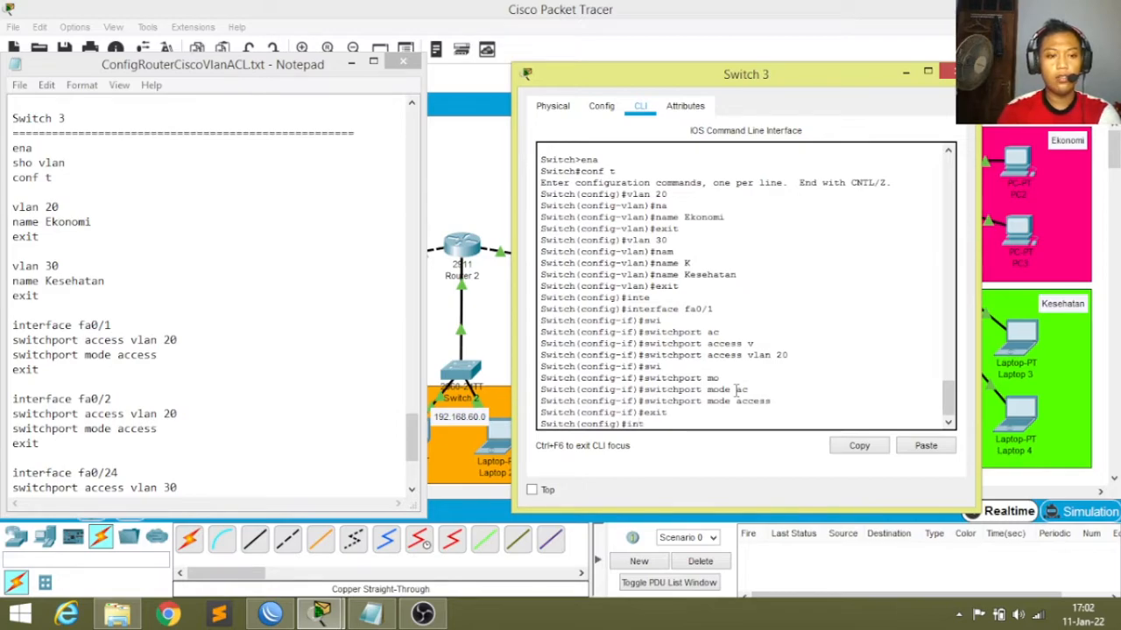
{"action": "key", "text": "Tab"}
{"action": "type", "text": "fa0/2"}
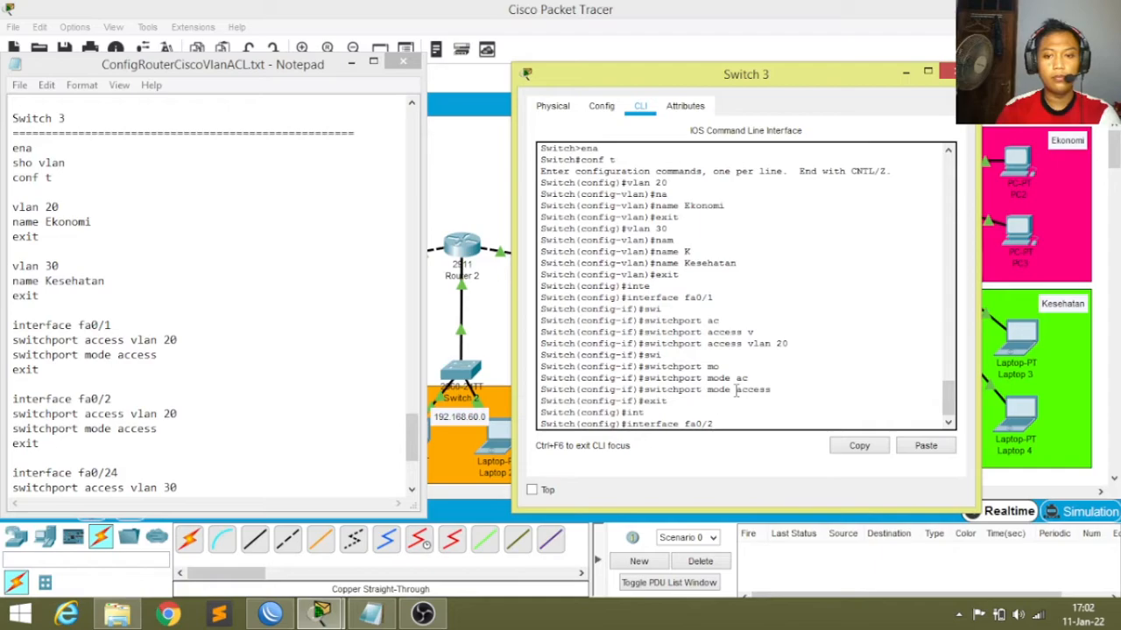
{"action": "key", "text": "Return"}
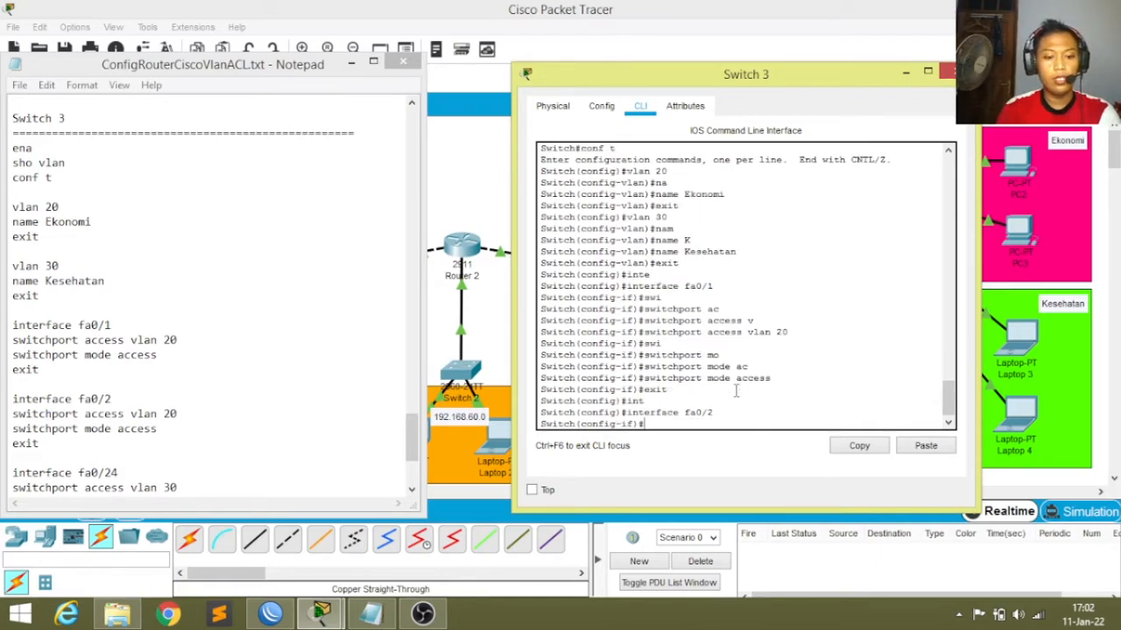
{"action": "type", "text": "sw"}
{"action": "key", "text": "Tab"}
{"action": "type", "text": "mo"}
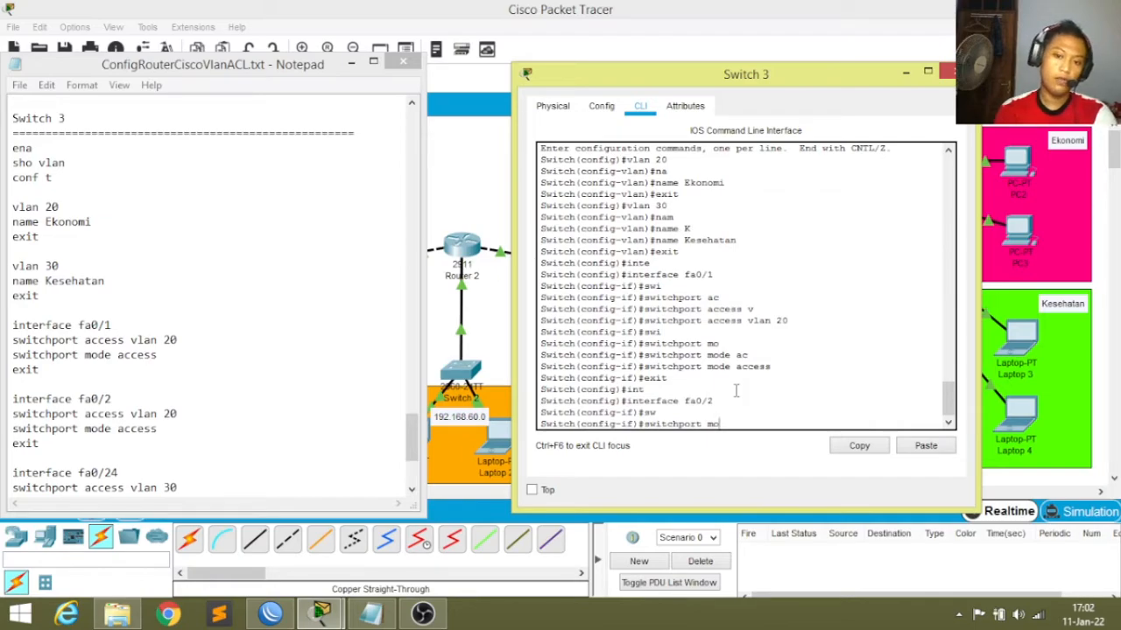
{"action": "key", "text": "BackSpace"}
{"action": "key", "text": "BackSpace"}
{"action": "type", "text": "a"}
{"action": "key", "text": "Tab"}
{"action": "type", "text": "v"}
{"action": "key", "text": "Tab"}
{"action": "type", "text": "2"}
{"action": "key", "text": "Return"}
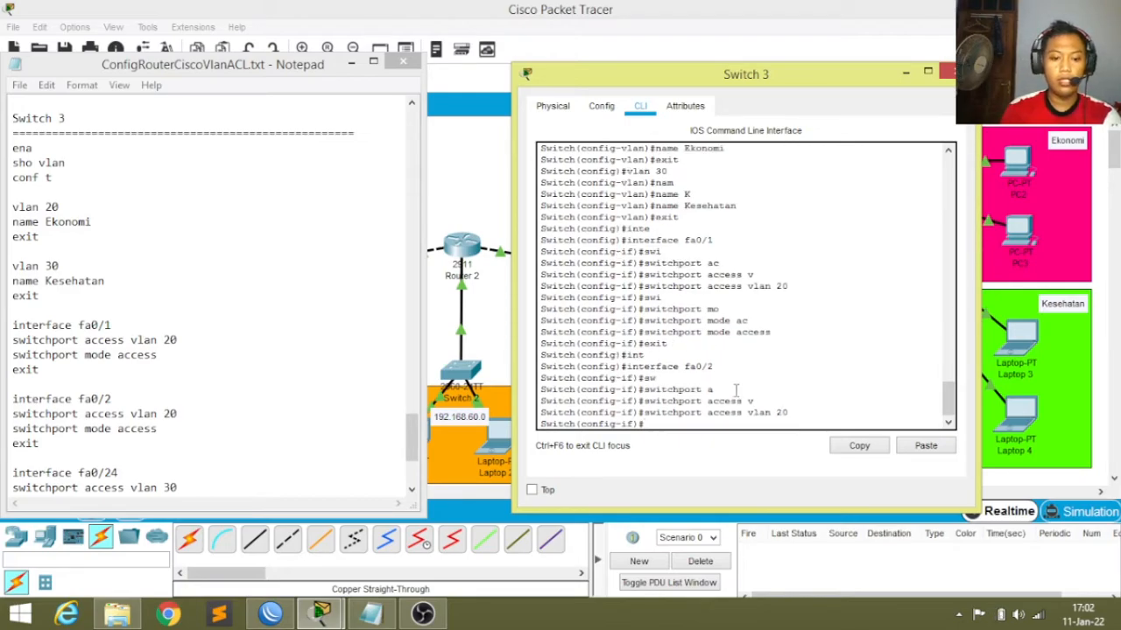
Set interface fa0/2 to switchport access mode and exit its configuration.
{"action": "type", "text": "swo"}
{"action": "key", "text": "BackSpace"}
{"action": "key", "text": "Tab"}
{"action": "type", "text": "mo"}
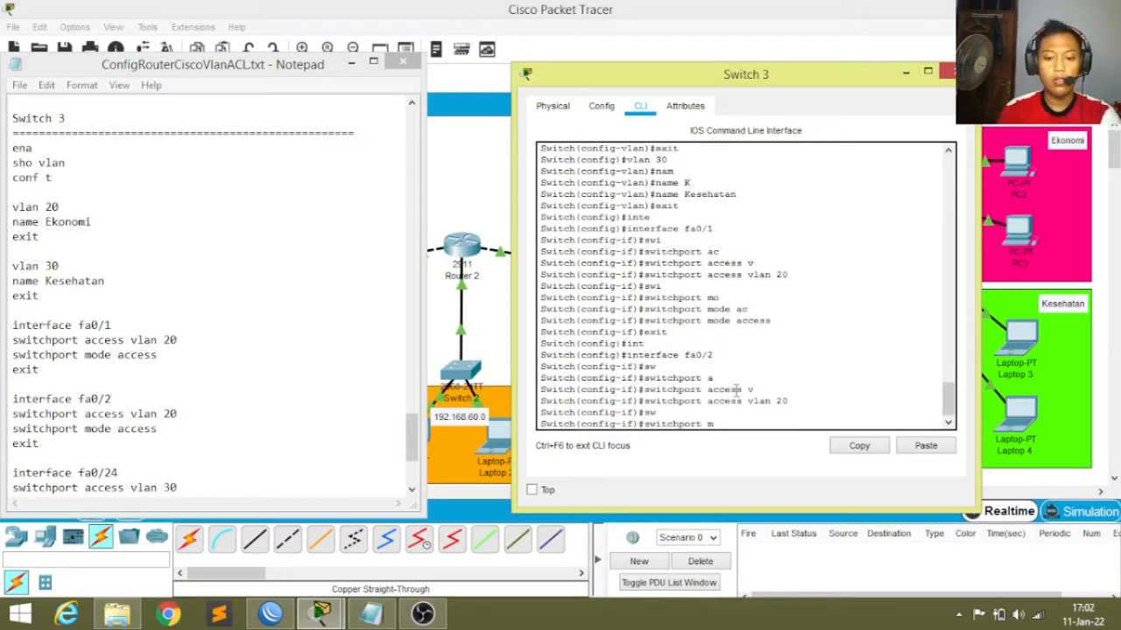
{"action": "key", "text": "Tab"}
{"action": "type", "text": "ac"}
{"action": "key", "text": "Tab"}
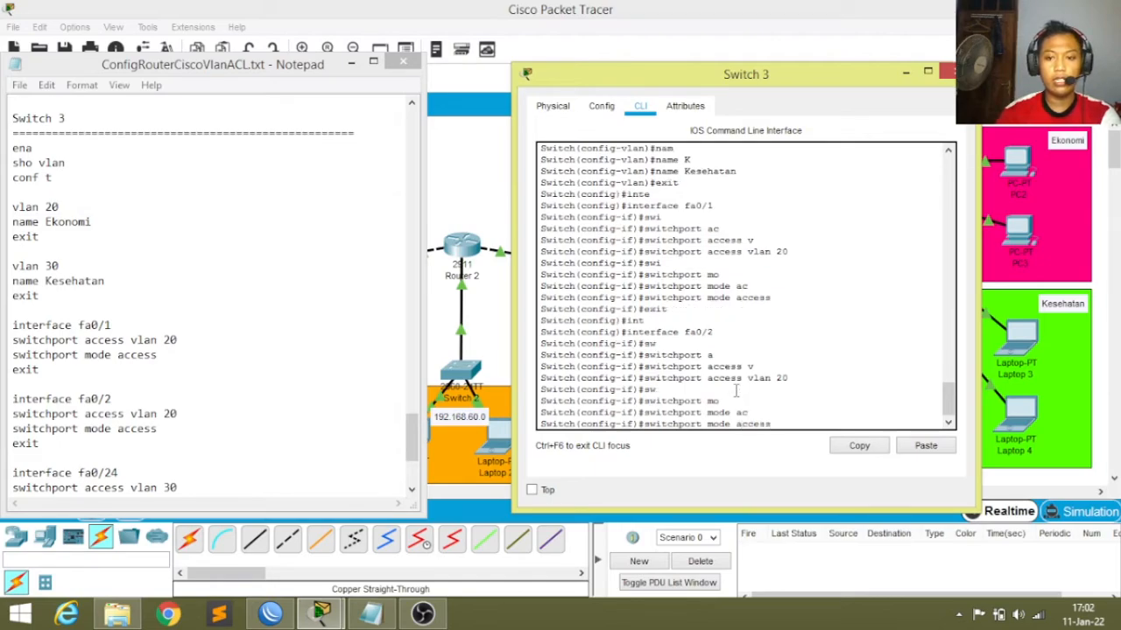
{"action": "key", "text": "Return"}
{"action": "type", "text": "exit"}
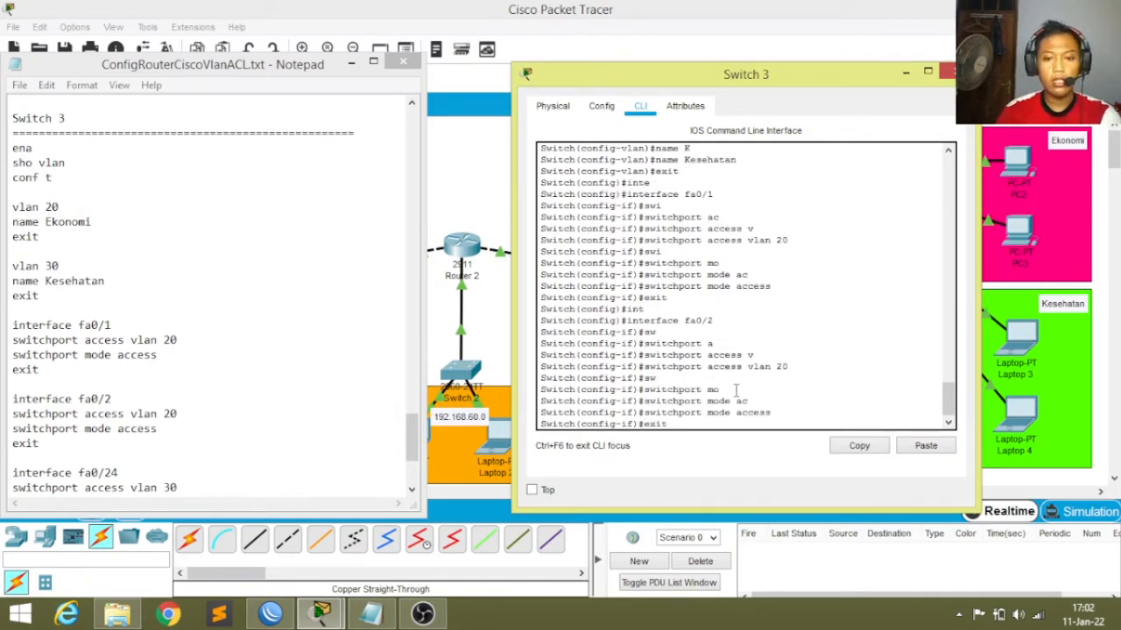
{"action": "key", "text": "Return"}
Enter the configuration of interface fa0/23 on Switch 3, following the Notepad notes.
{"action": "type", "text": "inter"}
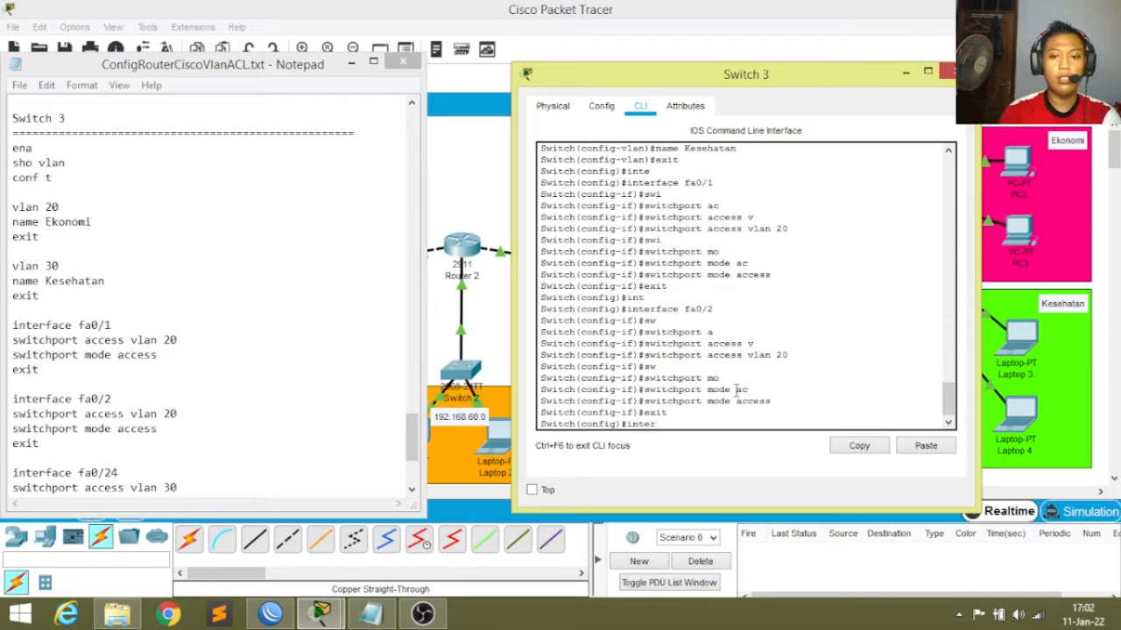
{"action": "key", "text": "Tab"}
{"action": "type", "text": "f"}
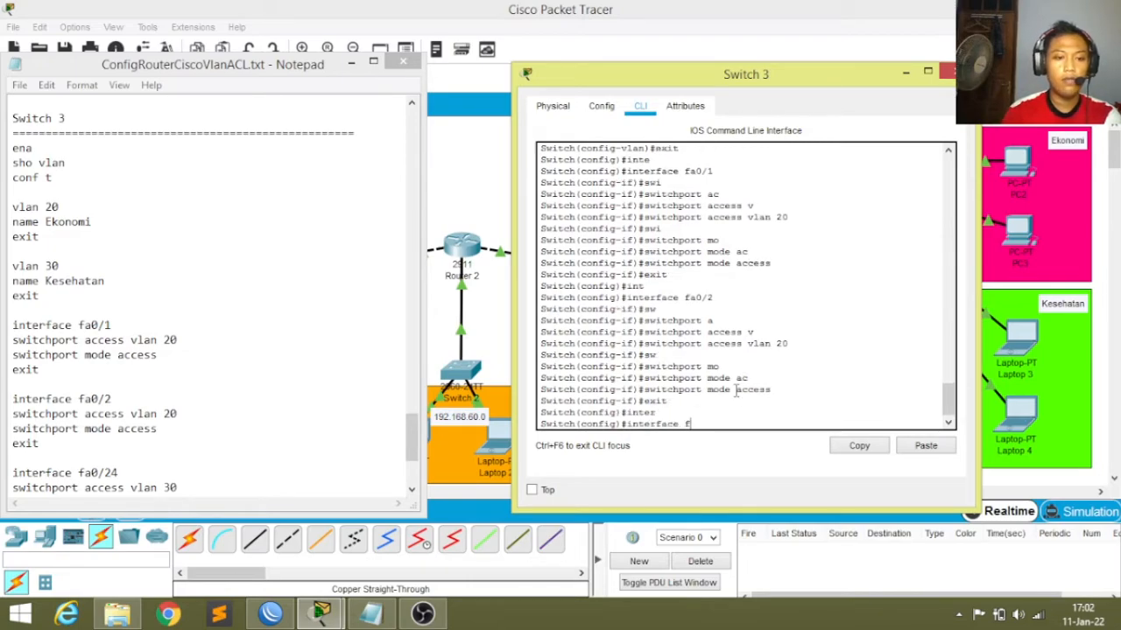
{"action": "type", "text": "a"}
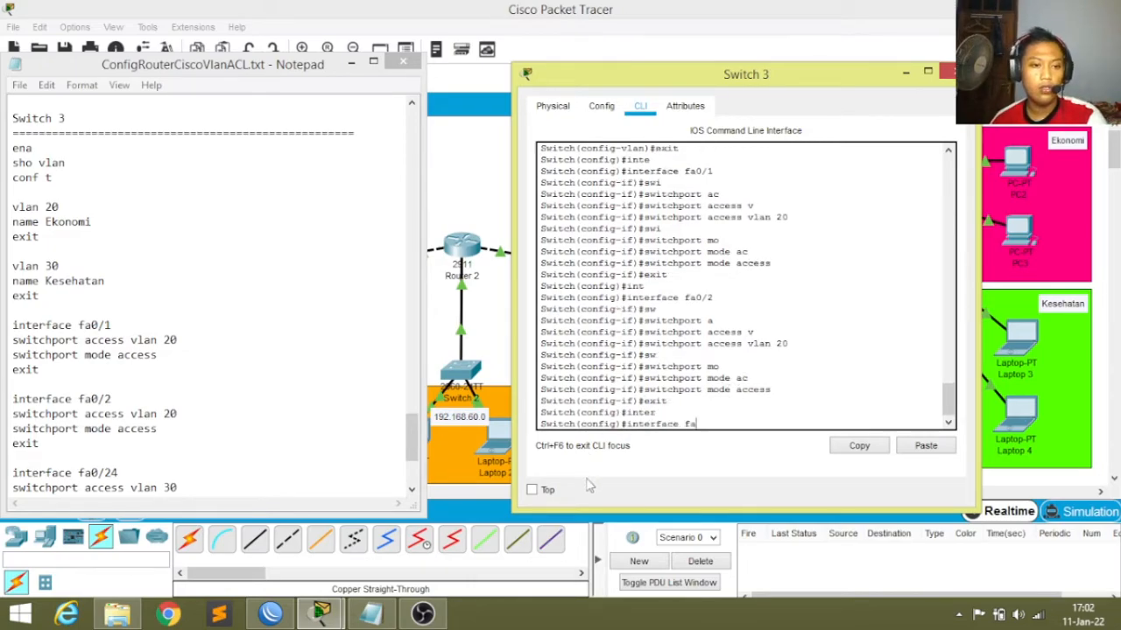
{"action": "left_click_drag", "start_coordinate": [411, 434], "coordinate": [411, 447]}
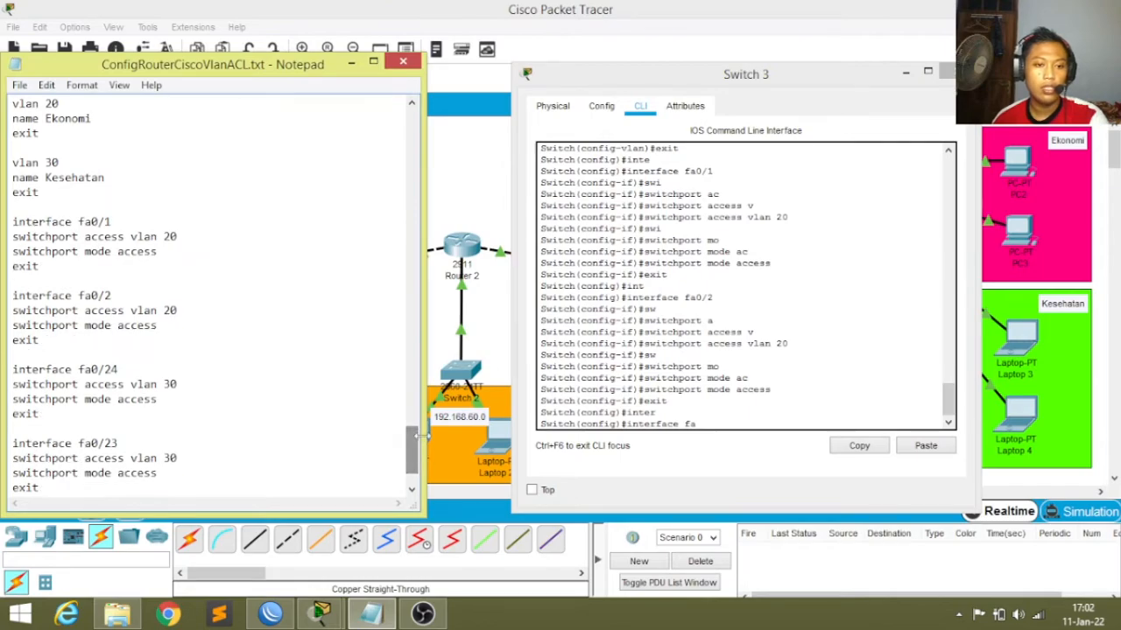
{"action": "left_click", "coordinate": [700, 417]}
{"action": "type", "text": "0/"}
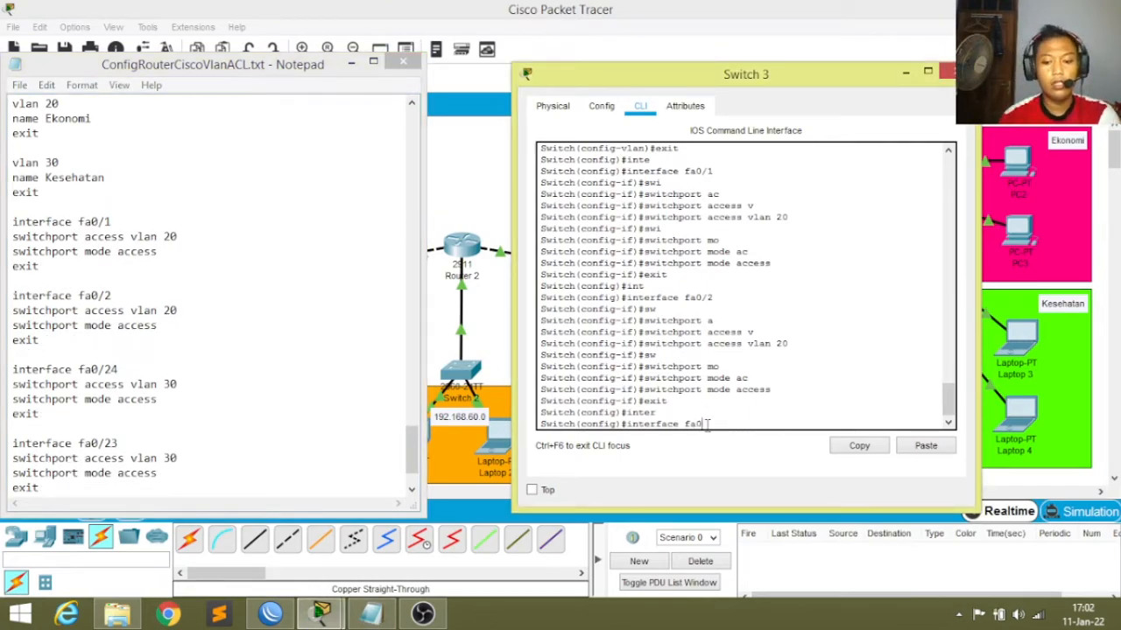
{"action": "type", "text": "23"}
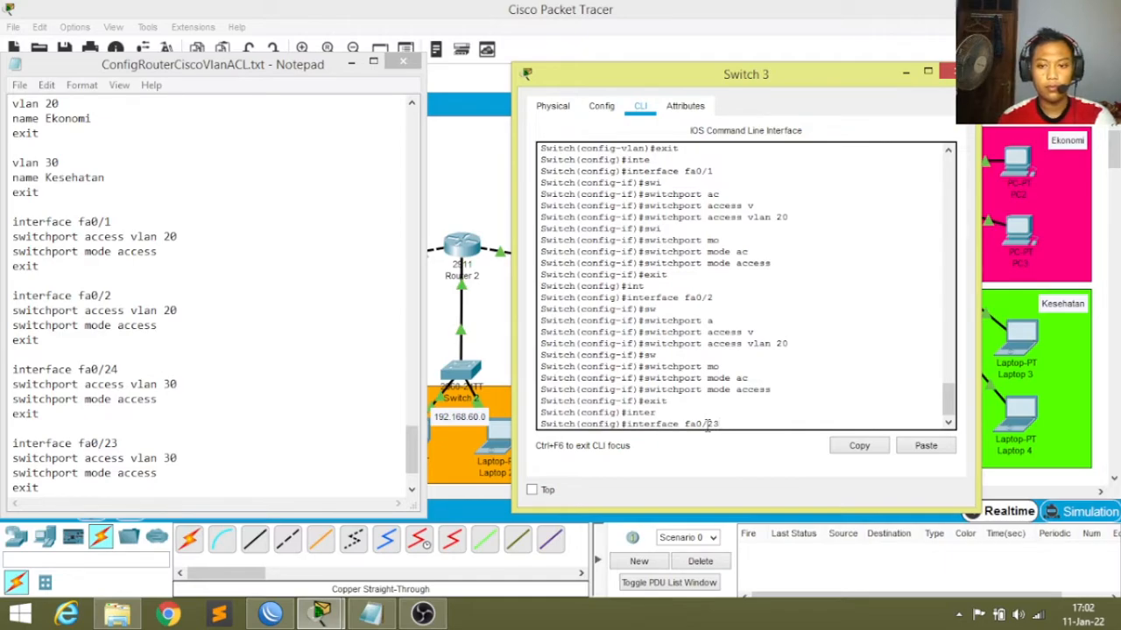
{"action": "key", "text": "Return"}
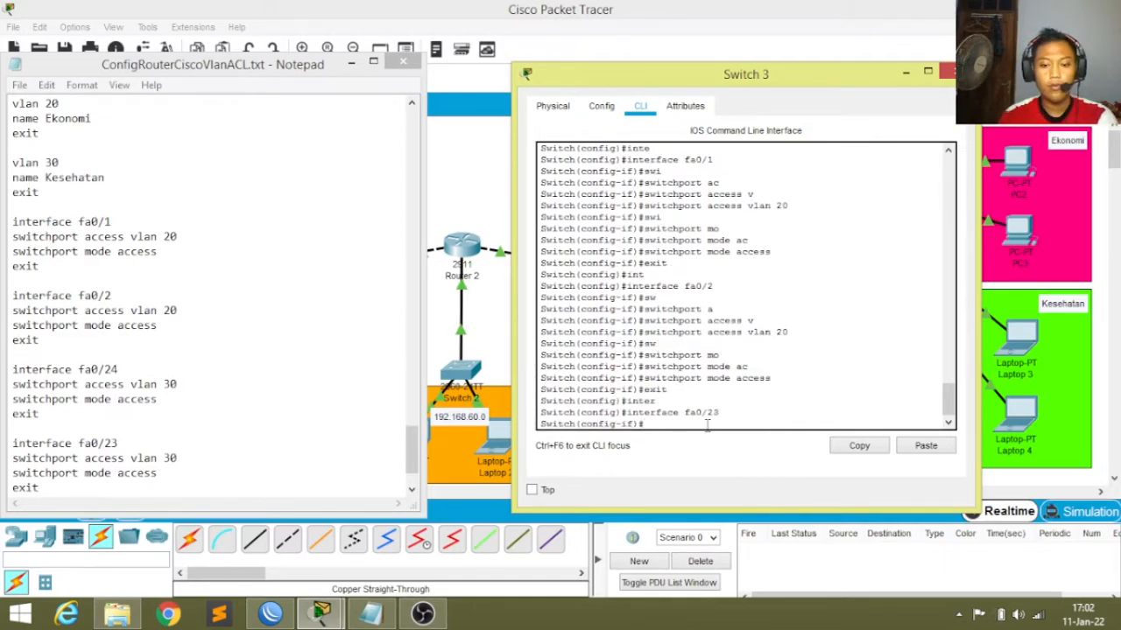
Assign interface fa0/23 to access VLAN 30.
{"action": "type", "text": "swi"}
{"action": "key", "text": "Tab"}
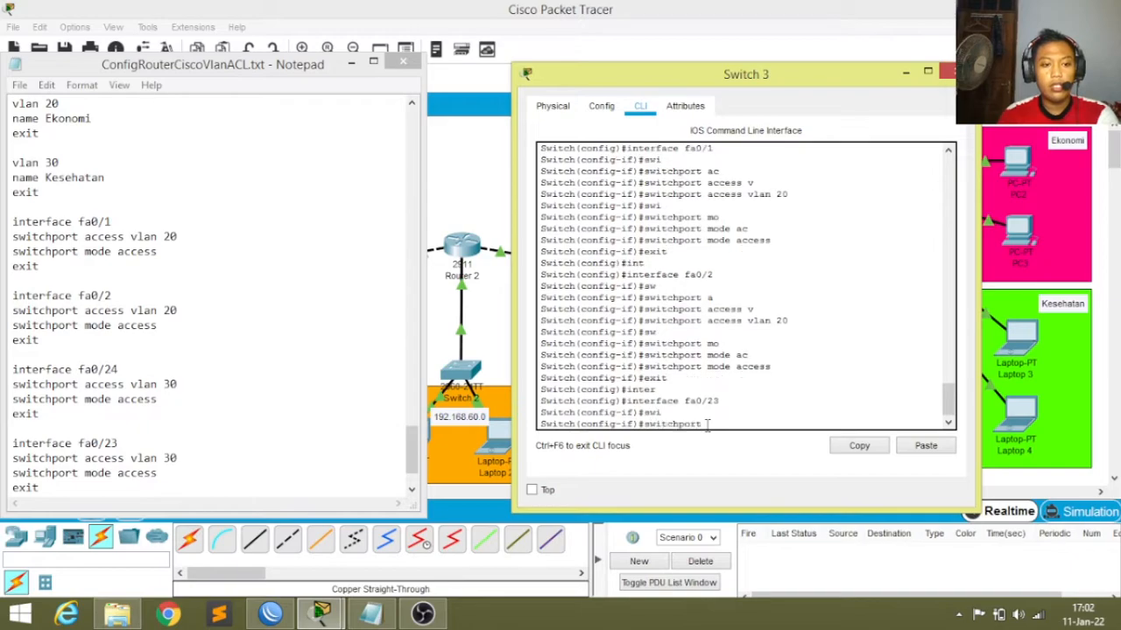
{"action": "type", "text": "ac"}
{"action": "key", "text": "Tab"}
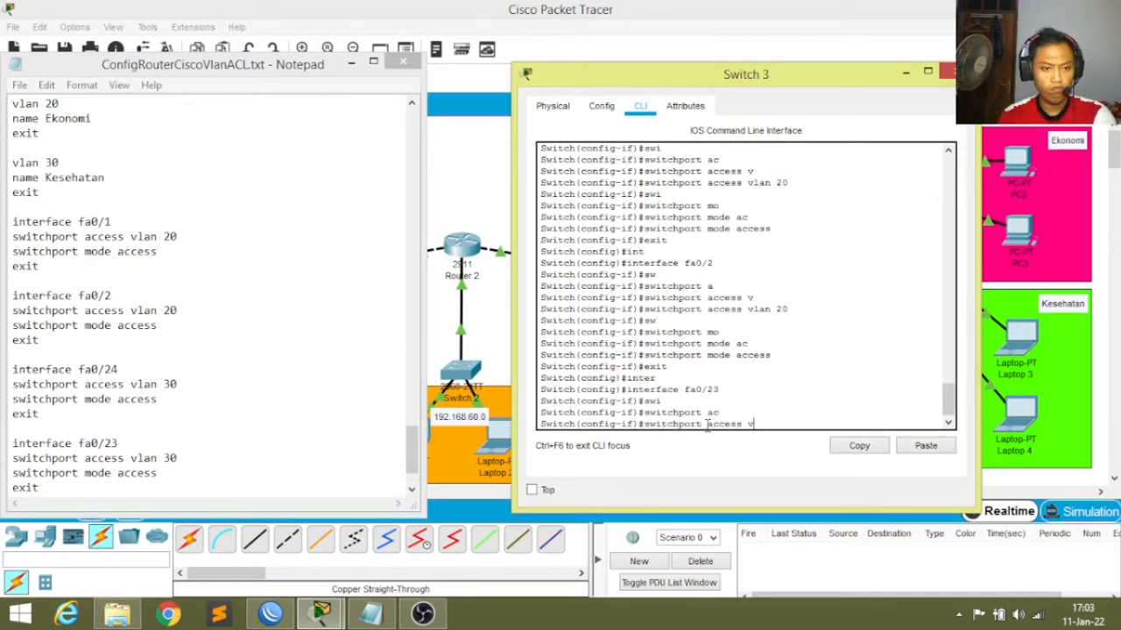
{"action": "type", "text": "v"}
{"action": "key", "text": "Tab"}
{"action": "type", "text": "30"}
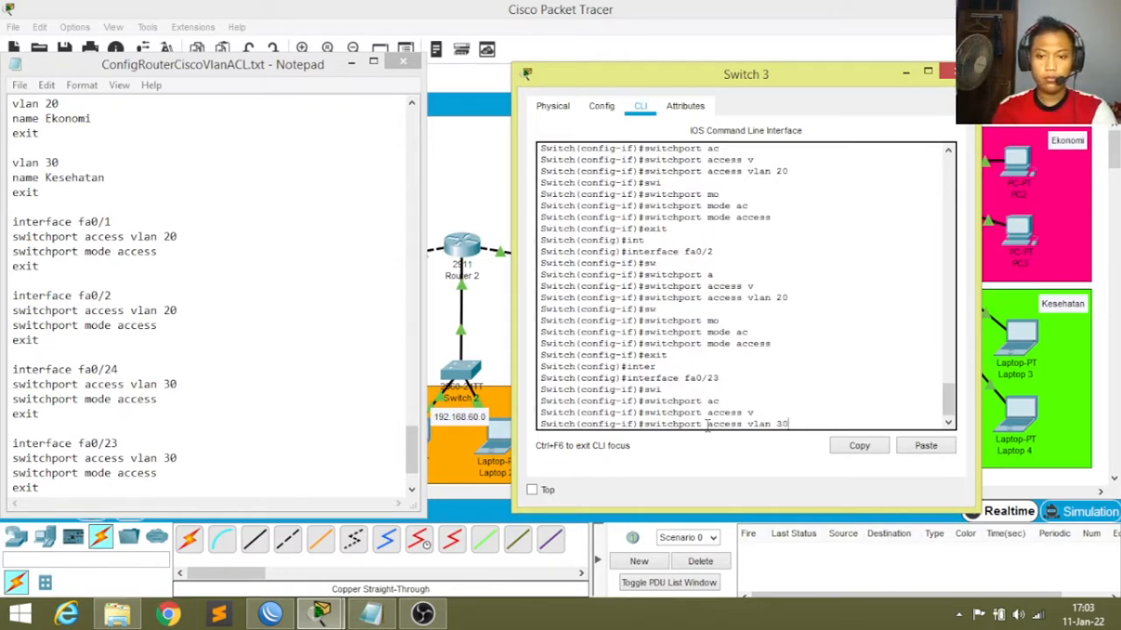
{"action": "key", "text": "Return"}
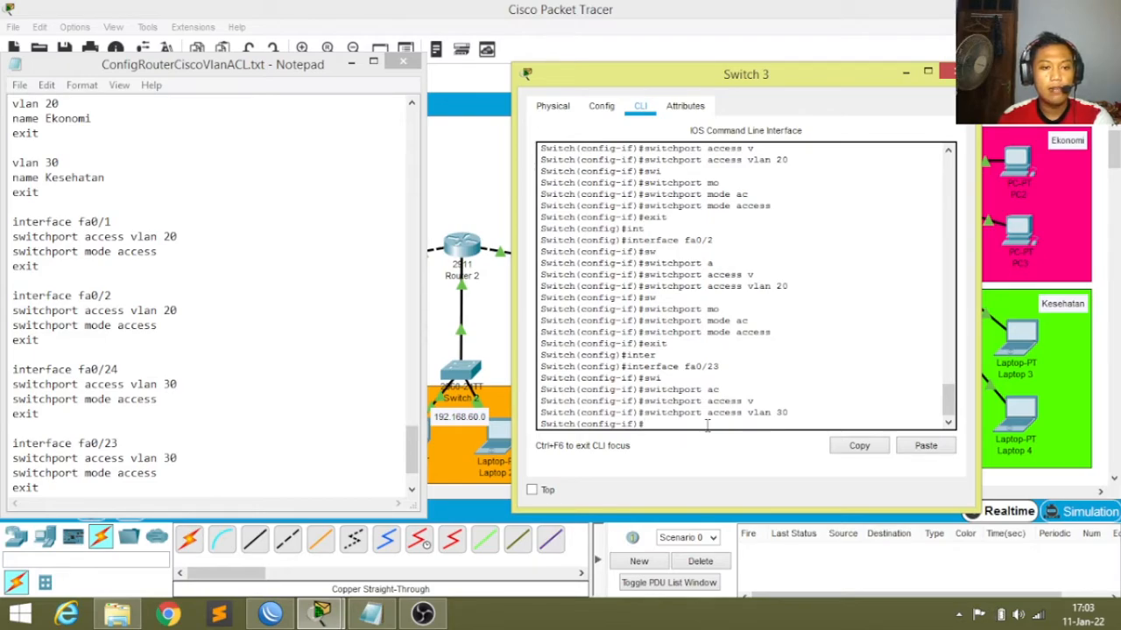
Try to apply the command "switchport mode access 30" to interface fa0/23 on Switch 3.
{"action": "type", "text": "swi"}
{"action": "key", "text": "Tab"}
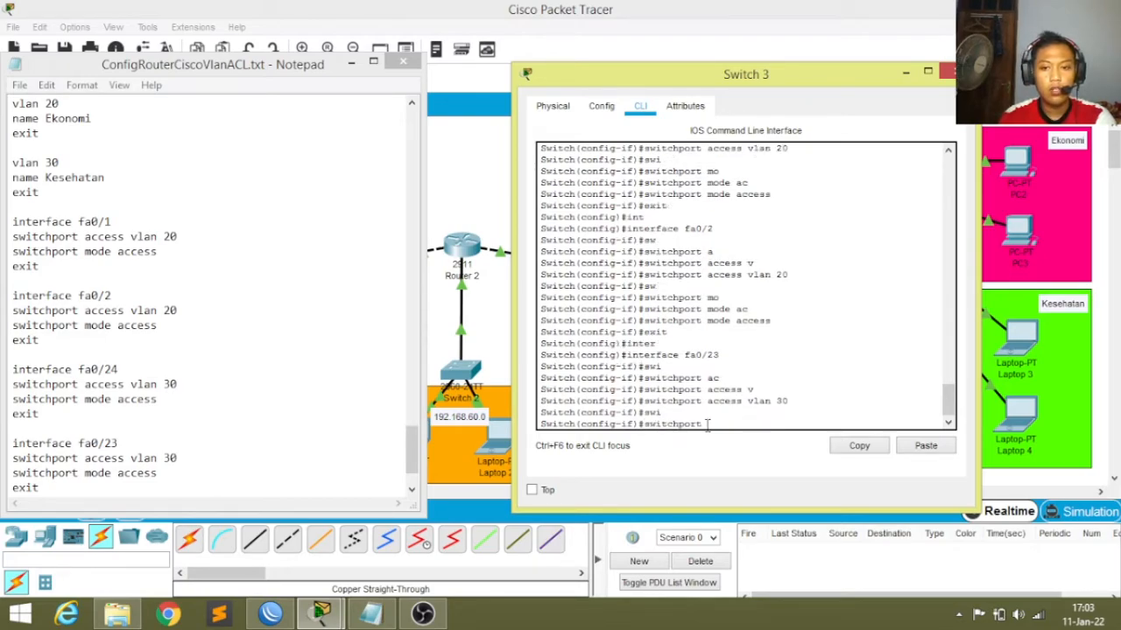
{"action": "type", "text": "mo"}
{"action": "key", "text": "Tab"}
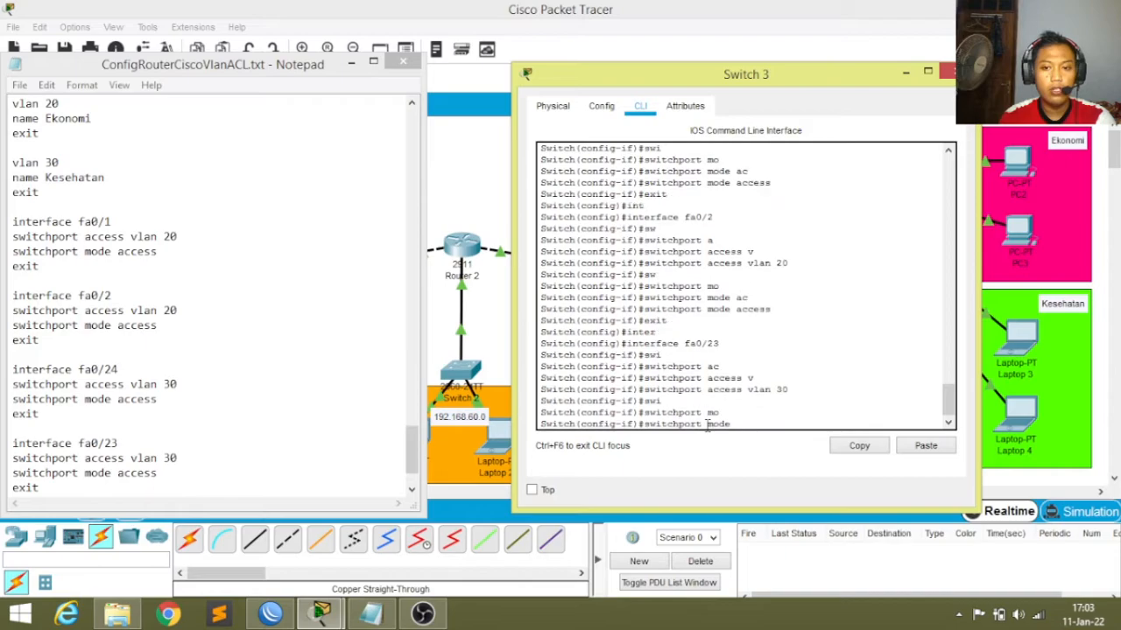
{"action": "type", "text": "a"}
{"action": "key", "text": "Tab"}
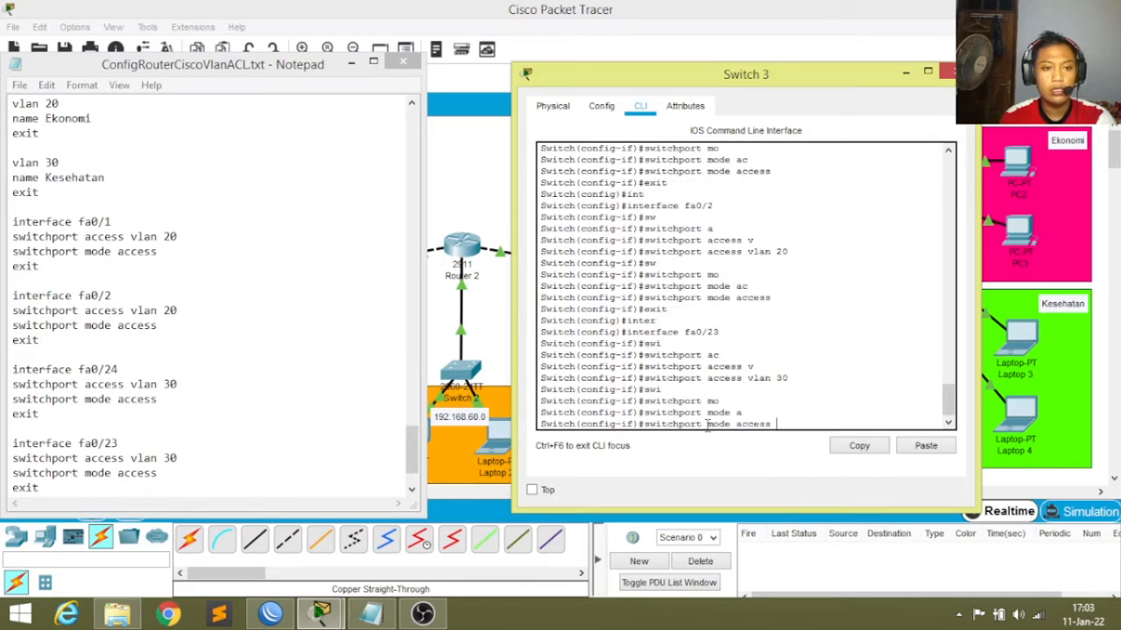
{"action": "type", "text": "30"}
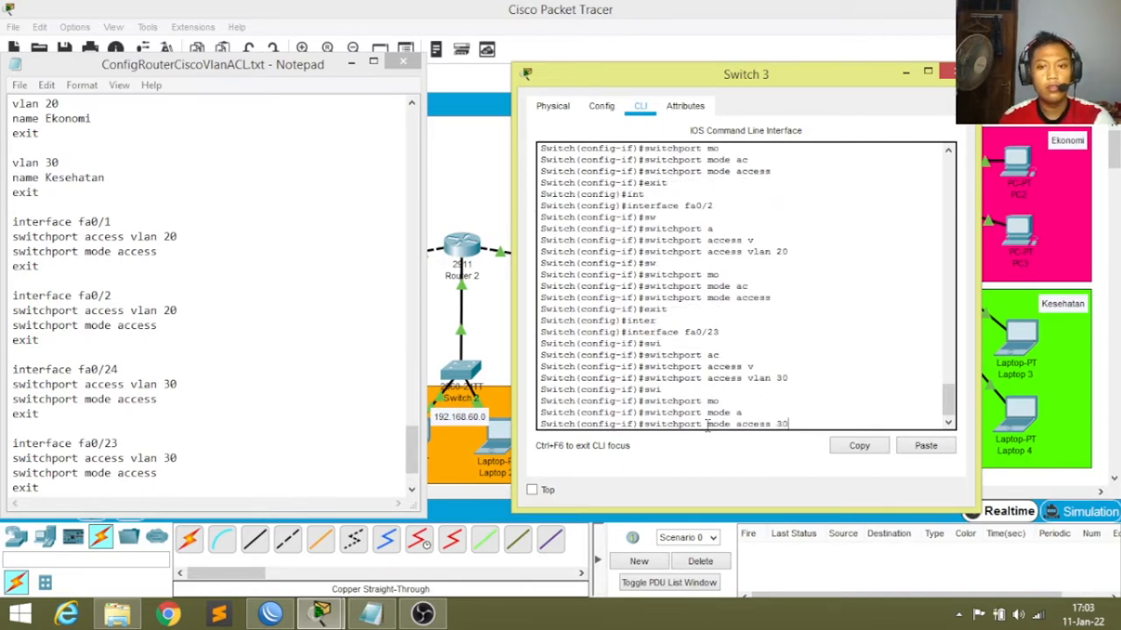
{"action": "key", "text": "Return"}
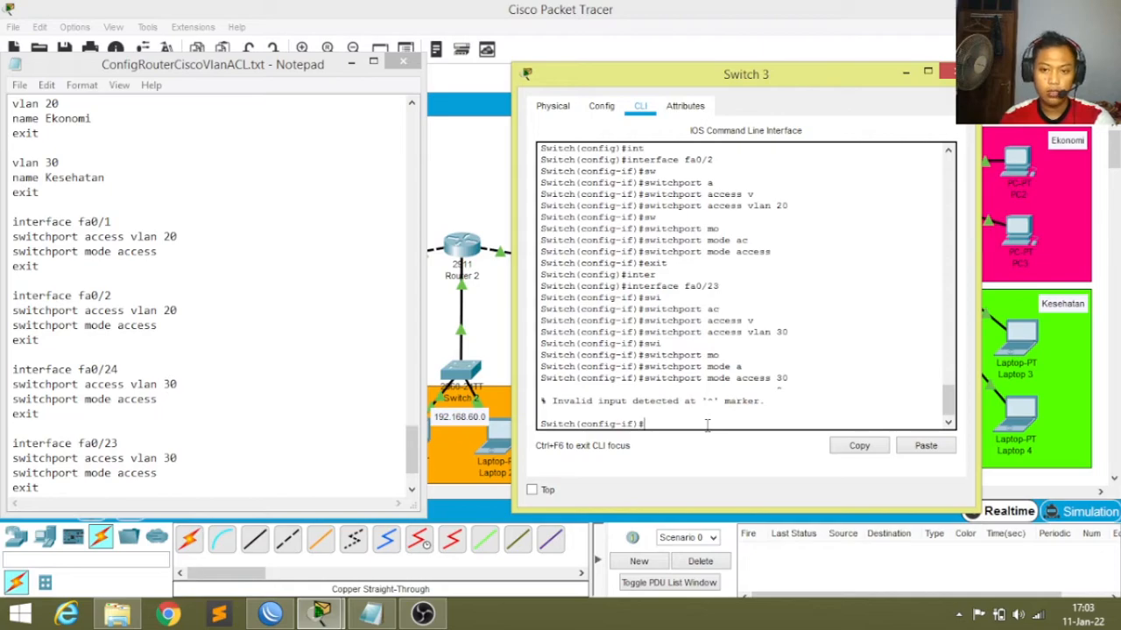
Correct the command to "switchport mode access" for interface fa0/23 and exit its configuration.
{"action": "key", "text": "Up"}
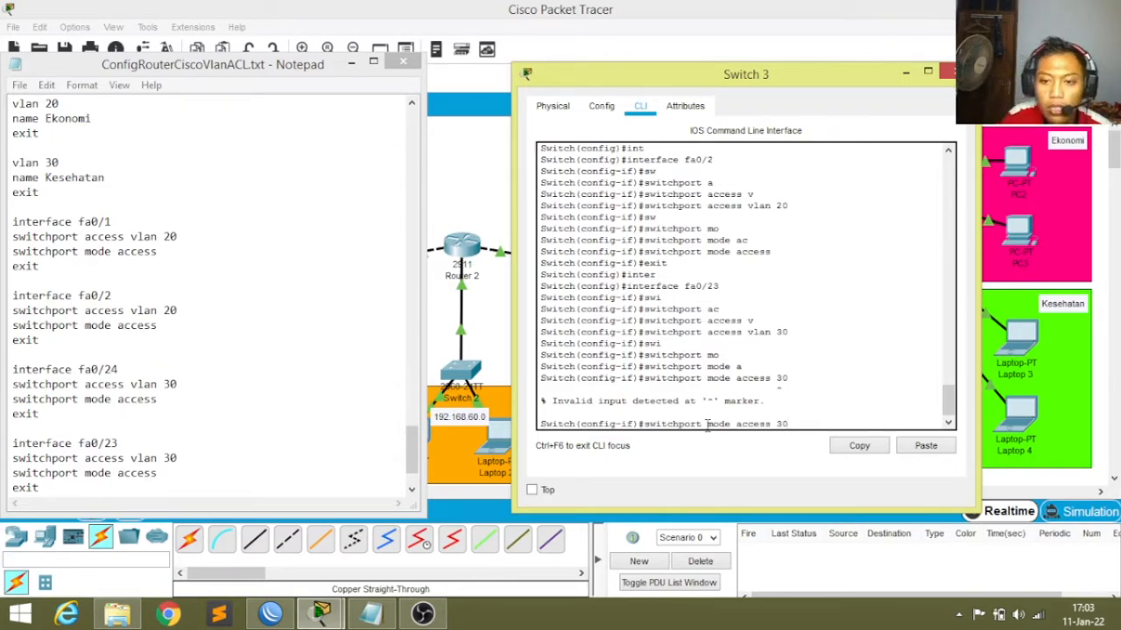
{"action": "key", "text": "BackSpace"}
{"action": "key", "text": "BackSpace"}
{"action": "key", "text": "BackSpace"}
{"action": "key", "text": "BackSpace"}
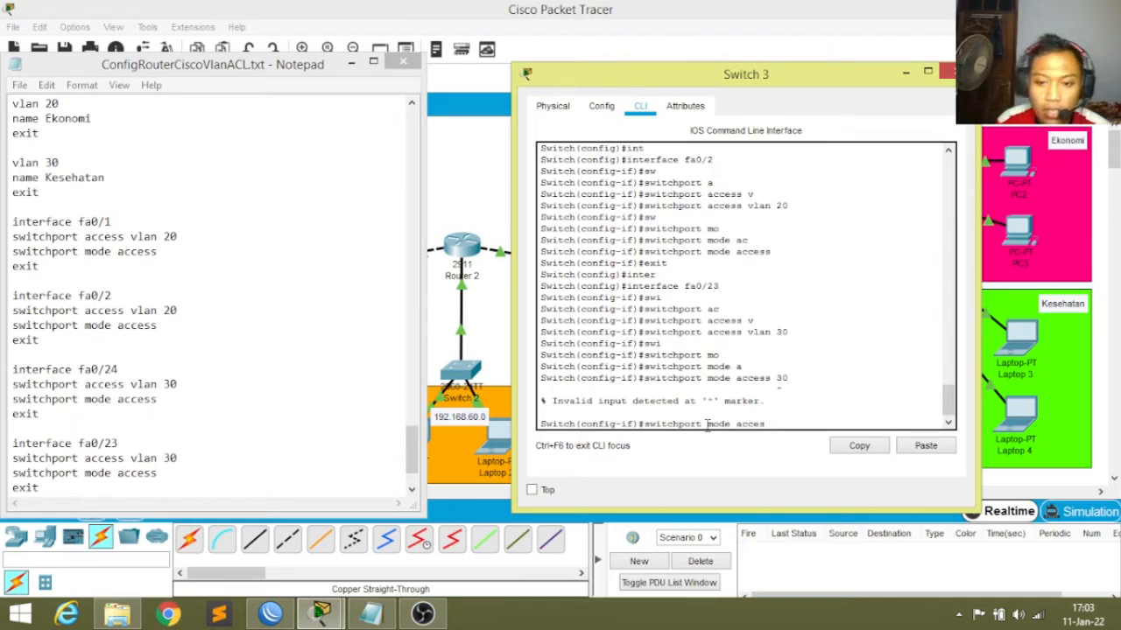
{"action": "type", "text": "s"}
{"action": "key", "text": "Return"}
{"action": "type", "text": "exit"}
{"action": "key", "text": "Return"}
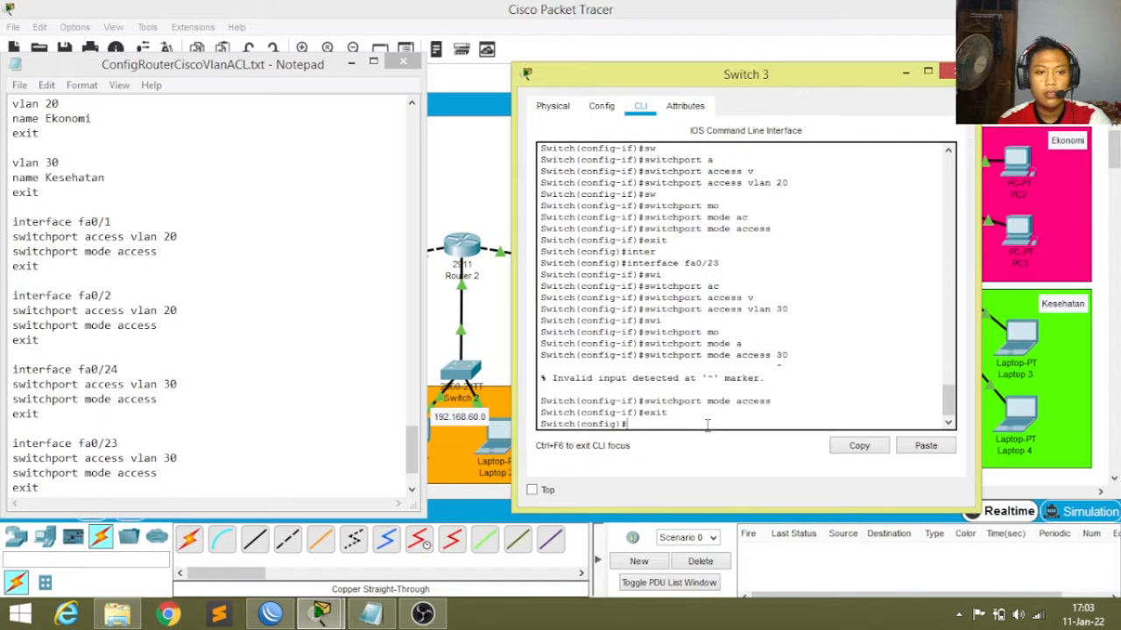
Enter the configuration of interface fa0/24 on Switch 3.
{"action": "type", "text": "int"}
{"action": "key", "text": "Tab"}
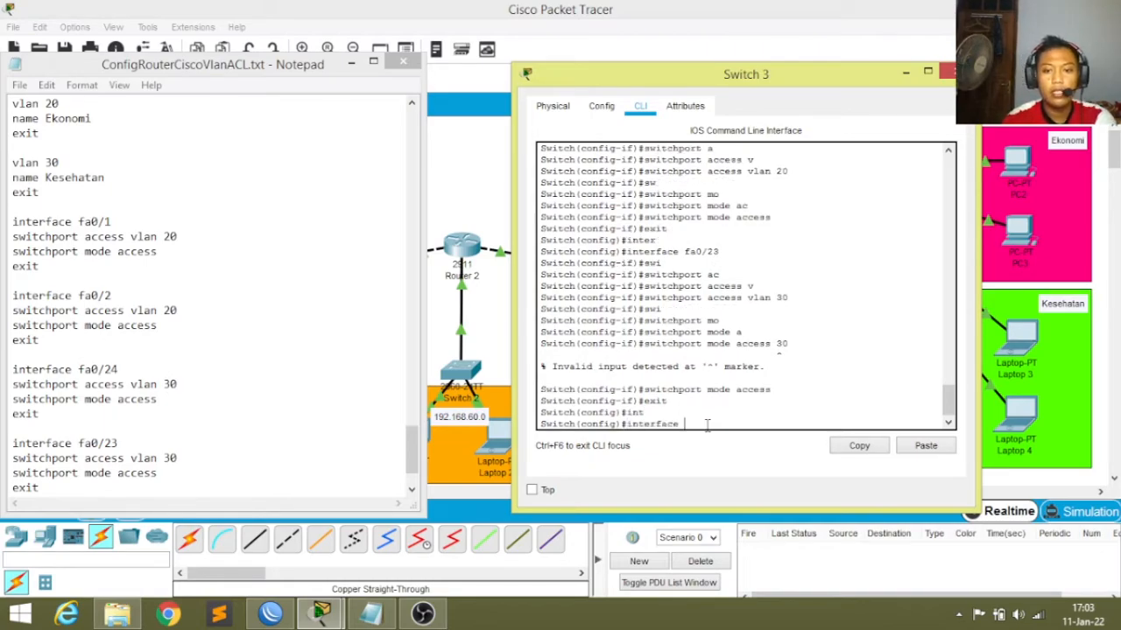
{"action": "type", "text": "f"}
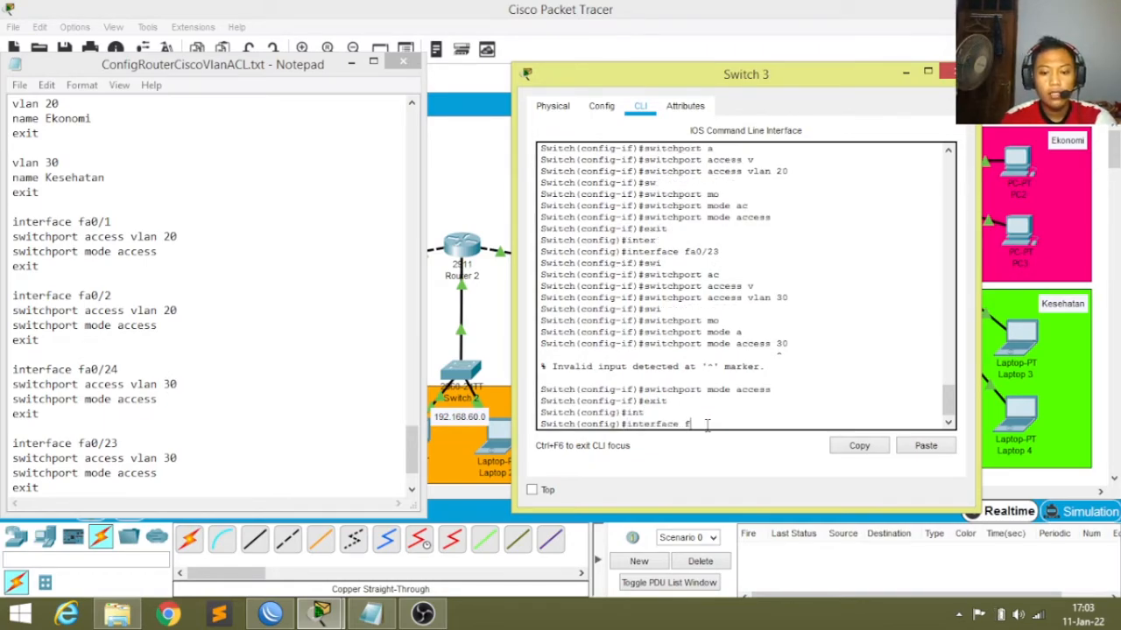
{"action": "type", "text": "a0/24"}
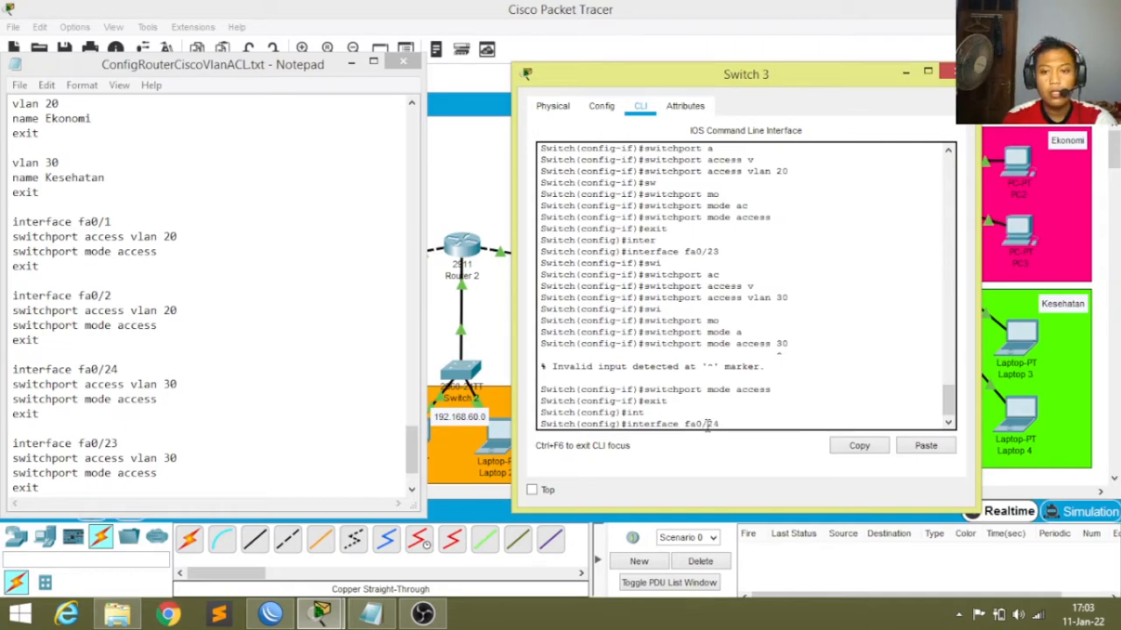
{"action": "key", "text": "Return"}
Assign interface fa0/24 to access VLAN 30.
{"action": "type", "text": "sw"}
{"action": "key", "text": "Tab"}
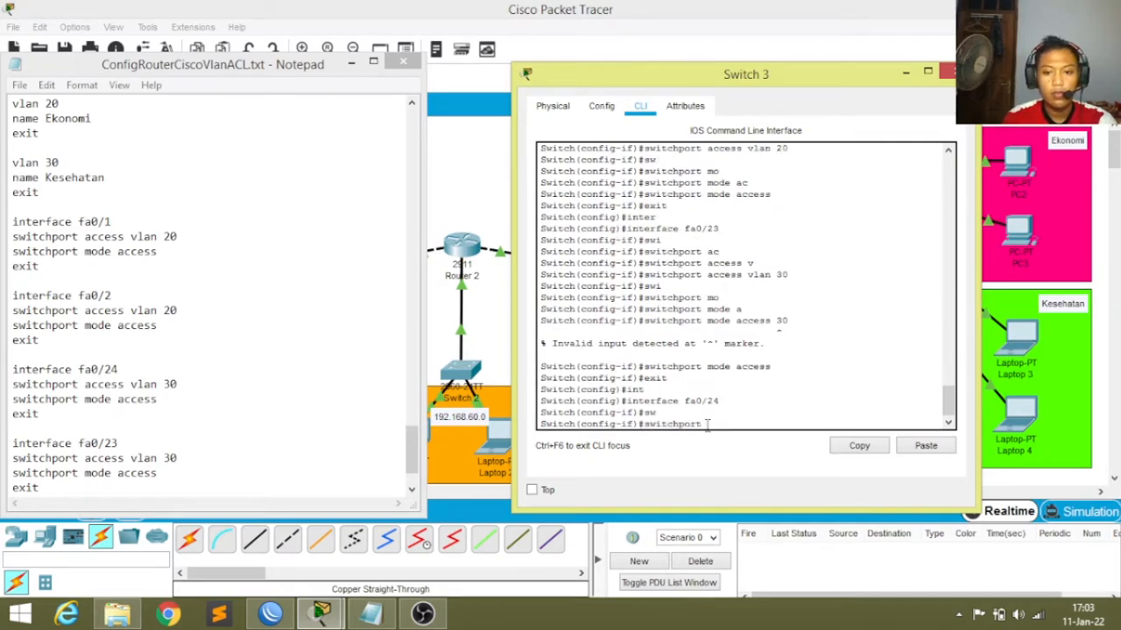
{"action": "type", "text": "a"}
{"action": "key", "text": "Tab"}
{"action": "type", "text": "ccess vl"}
{"action": "key", "text": "Tab"}
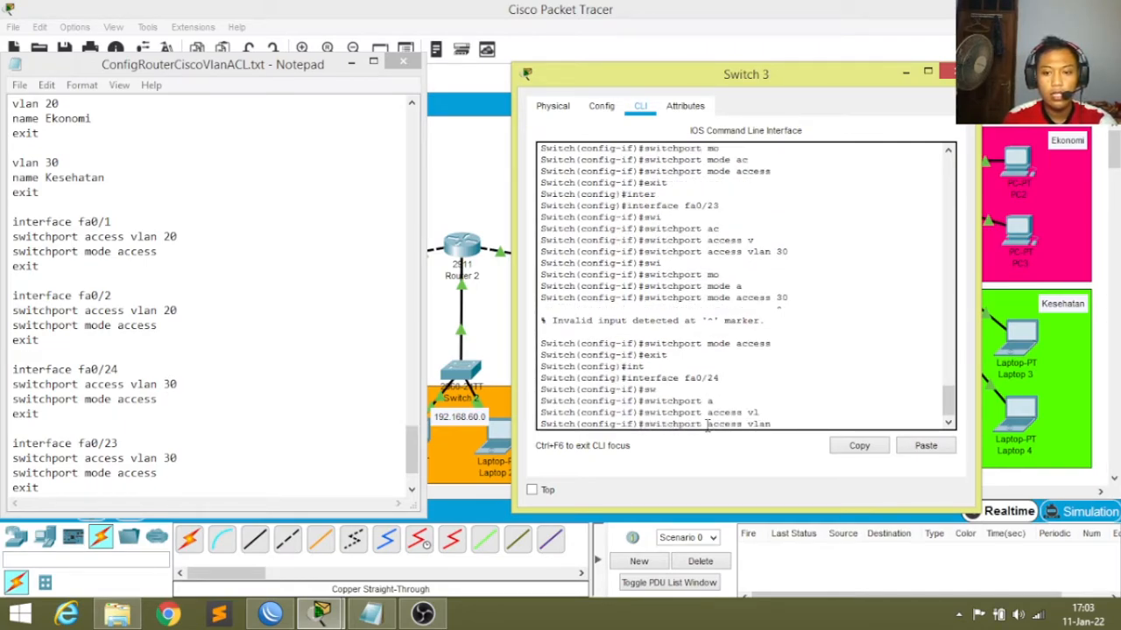
{"action": "type", "text": "30"}
{"action": "key", "text": "Return"}
Set interface fa0/24 to switchport access mode and exit its configuration.
{"action": "type", "text": "swi"}
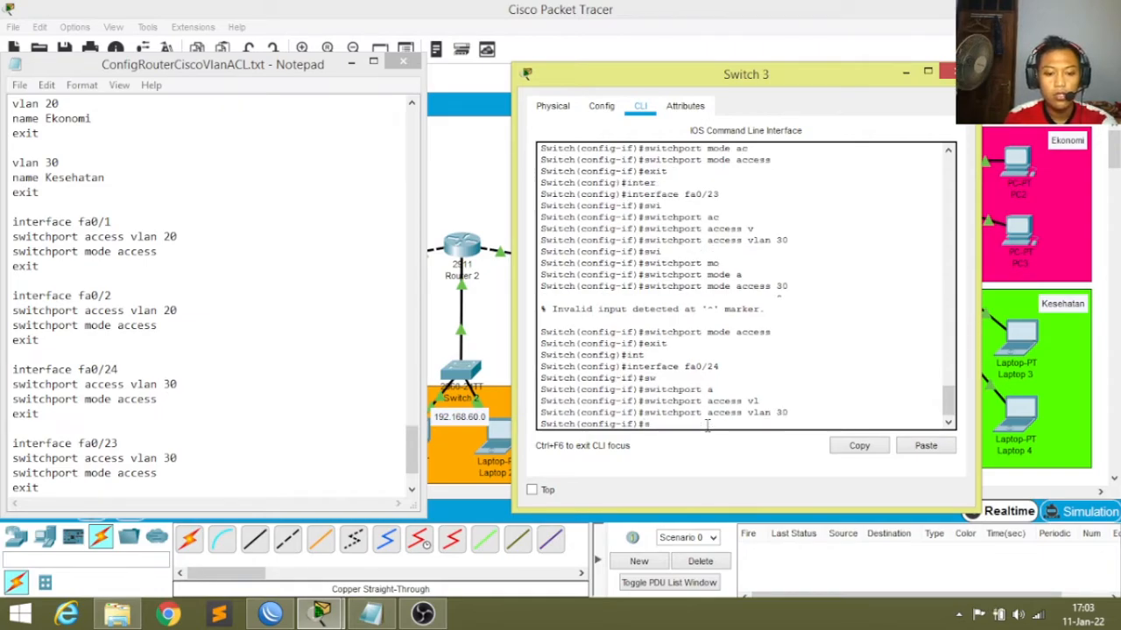
{"action": "key", "text": "Tab"}
{"action": "type", "text": "mod"}
{"action": "key", "text": "Tab"}
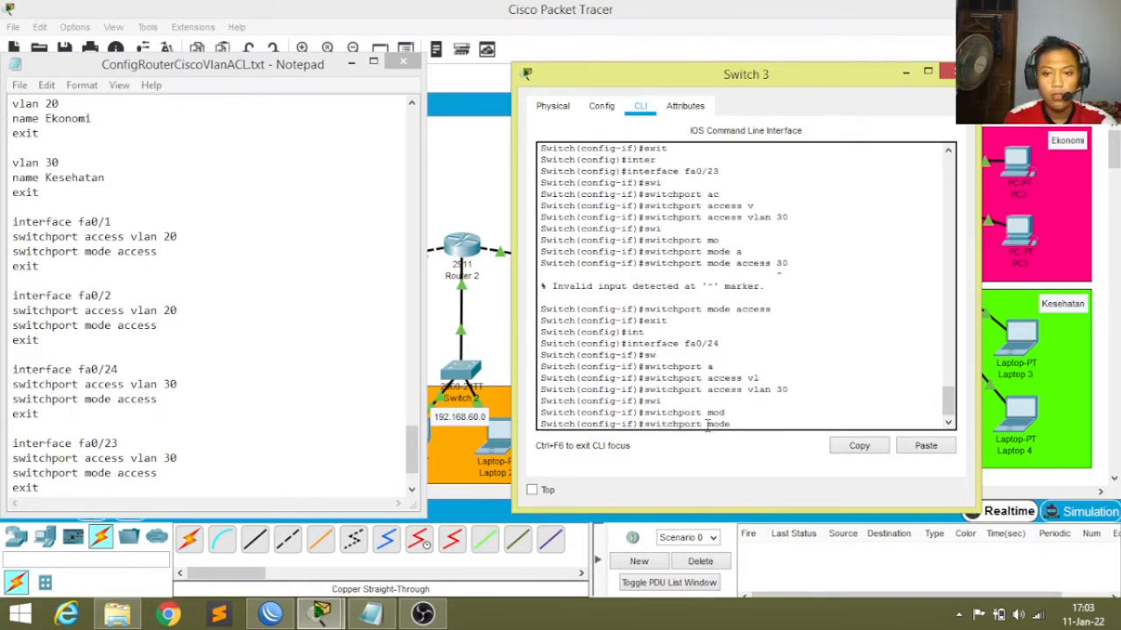
{"action": "type", "text": "a"}
{"action": "type", "text": "c"}
{"action": "key", "text": "Tab"}
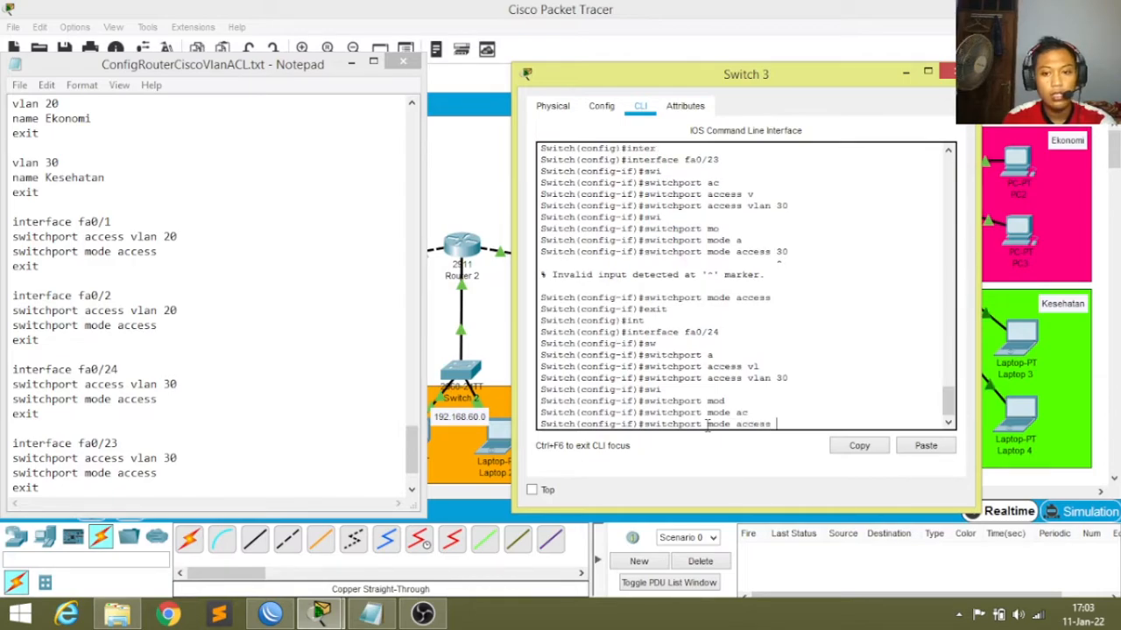
{"action": "key", "text": "Return"}
{"action": "type", "text": "exit"}
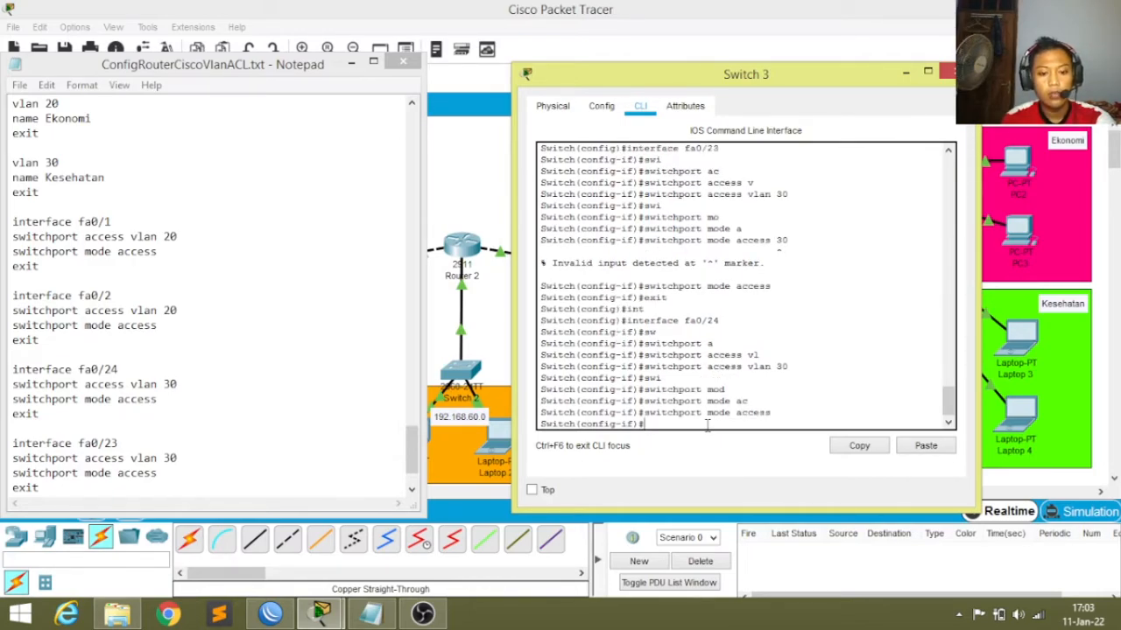
{"action": "key", "text": "Return"}
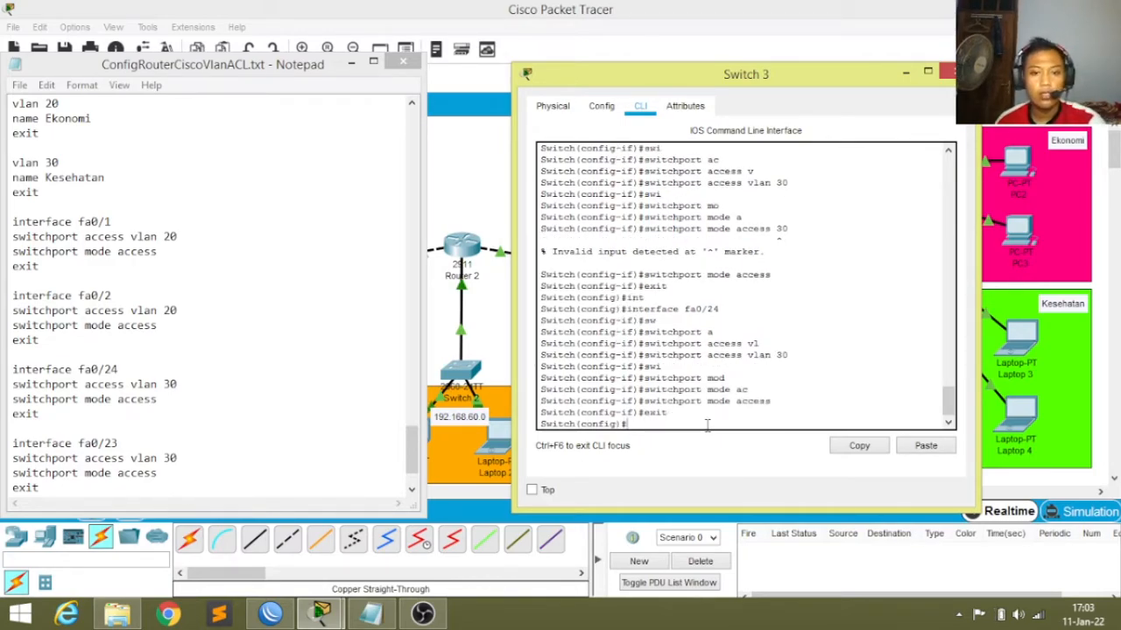
Enter the configuration of interface gi0/1 on Switch 3, following the end of the Notepad notes.
{"action": "left_click_drag", "start_coordinate": [412, 443], "coordinate": [411, 449]}
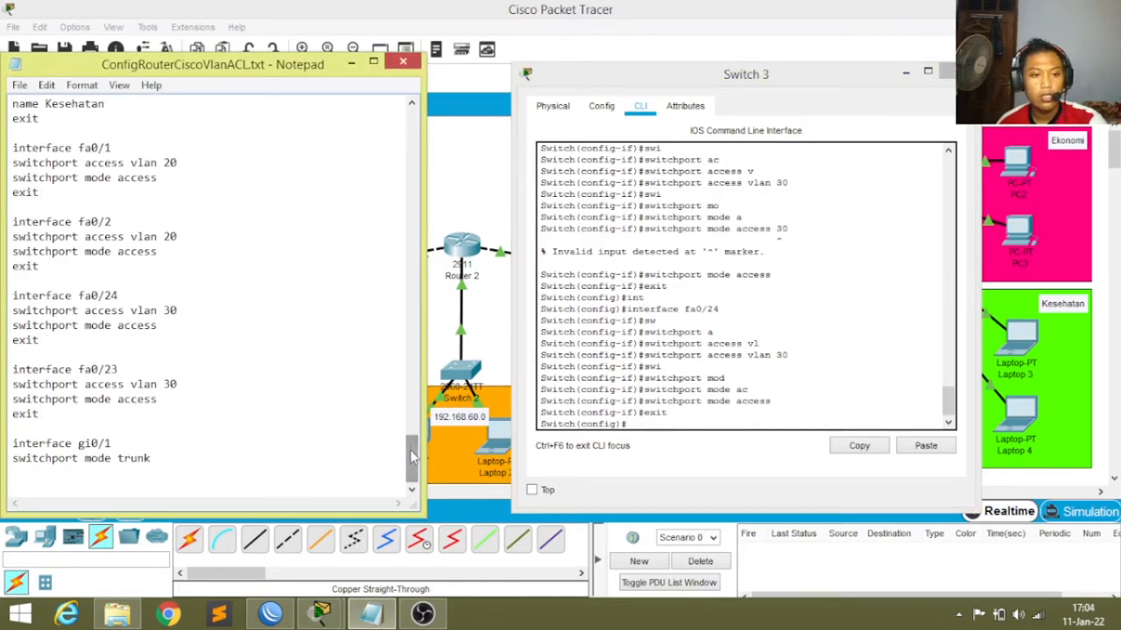
{"action": "left_click", "coordinate": [650, 420]}
{"action": "type", "text": "int"}
{"action": "key", "text": "Tab"}
{"action": "type", "text": "gi"}
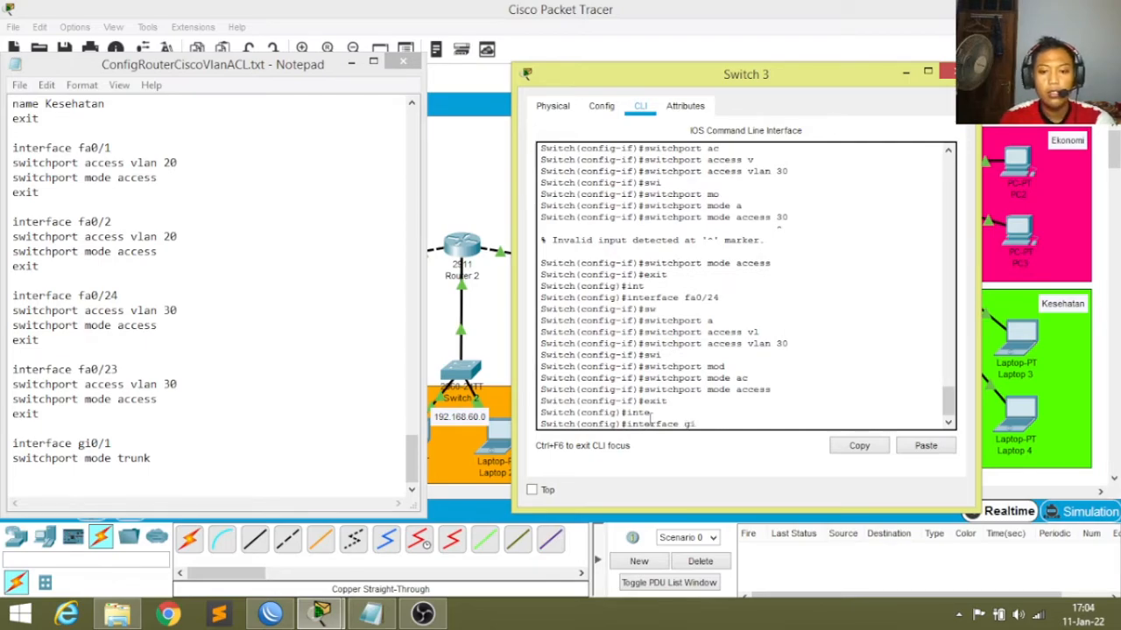
{"action": "type", "text": "0/1"}
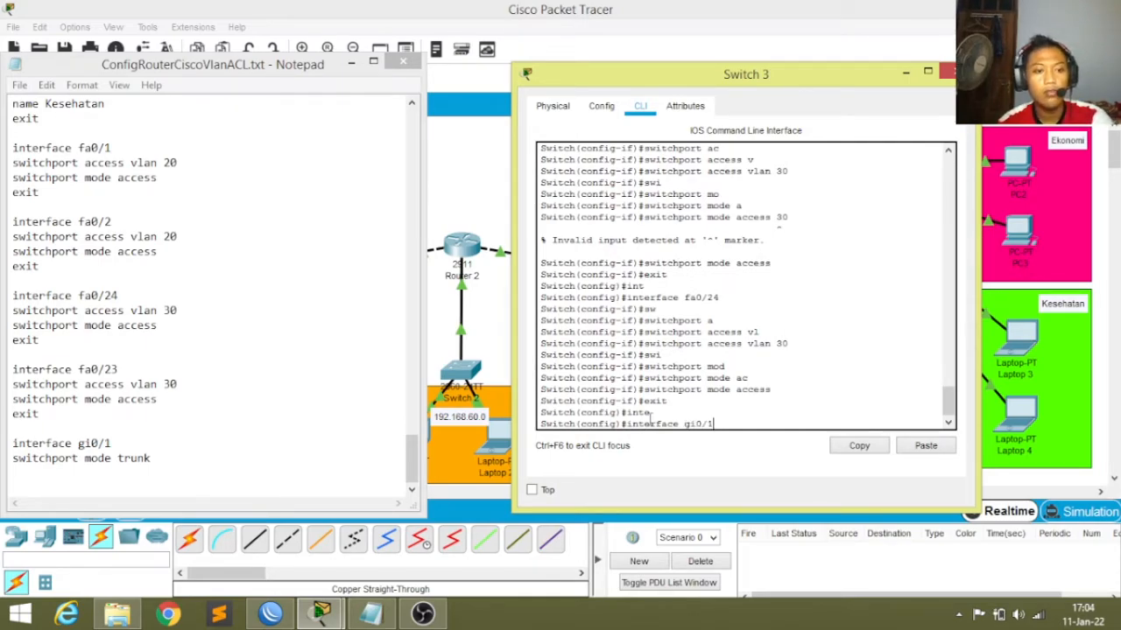
{"action": "key", "text": "Return"}
Set interface gi0/1 to switchport trunk mode and close the Switch 3 window.
{"action": "type", "text": "swi"}
{"action": "key", "text": "Tab"}
{"action": "type", "text": "mod"}
{"action": "key", "text": "Tab"}
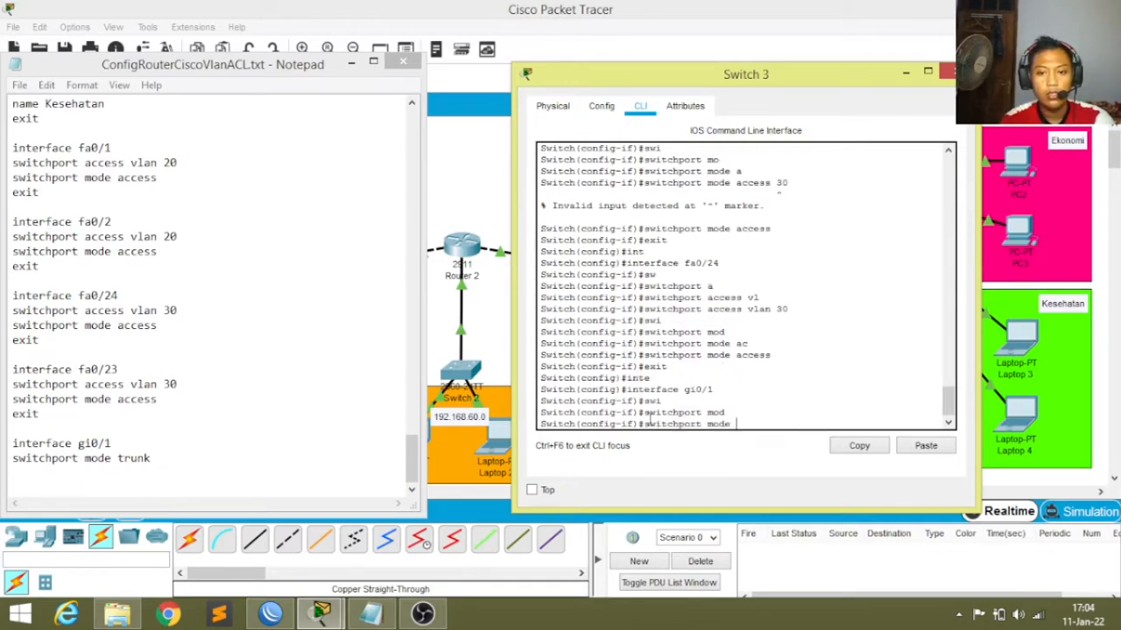
{"action": "type", "text": "t"}
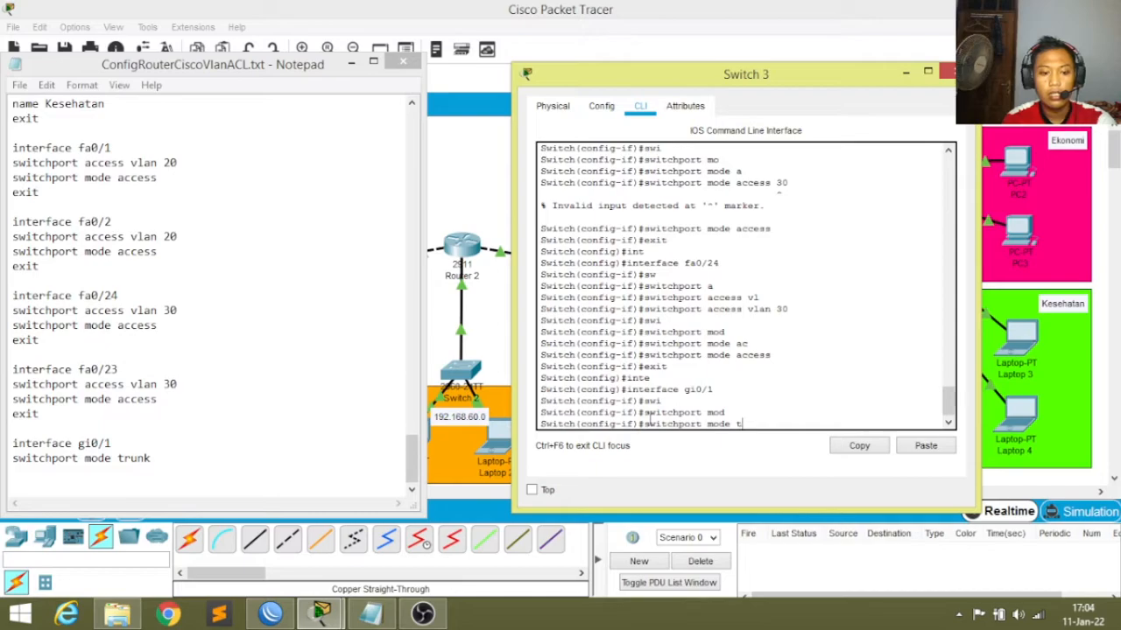
{"action": "key", "text": "Tab"}
{"action": "key", "text": "Return"}
{"action": "key", "text": "Return"}
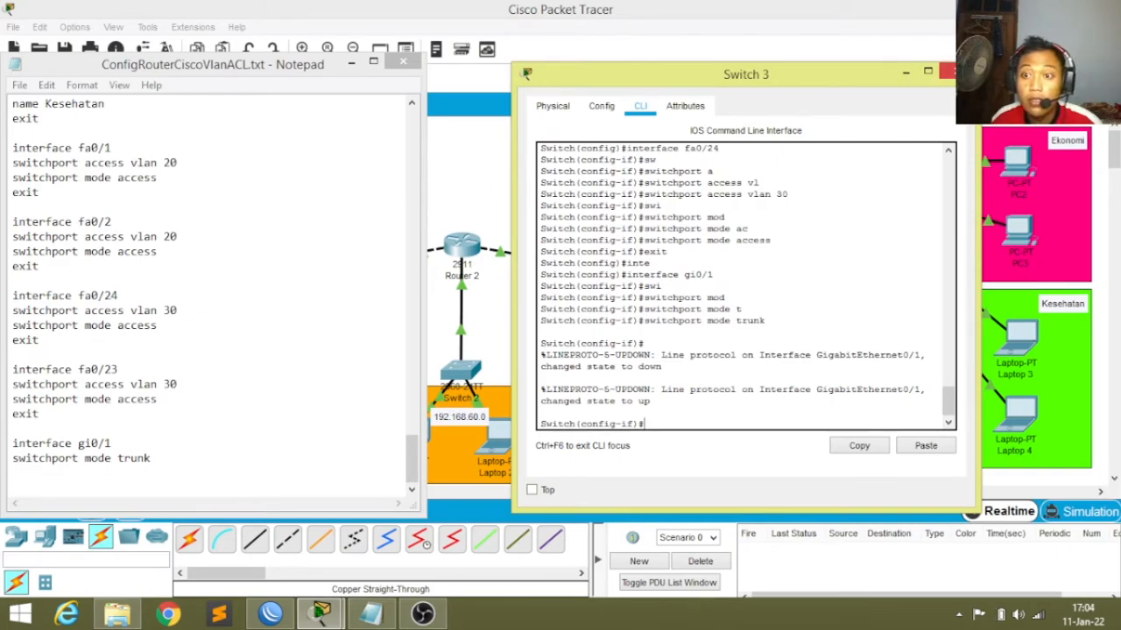
{"action": "left_click", "coordinate": [958, 72]}
Open PC2's IP configuration and set its static IP address to 192.168.11.2.
{"action": "left_click", "coordinate": [1018, 149]}
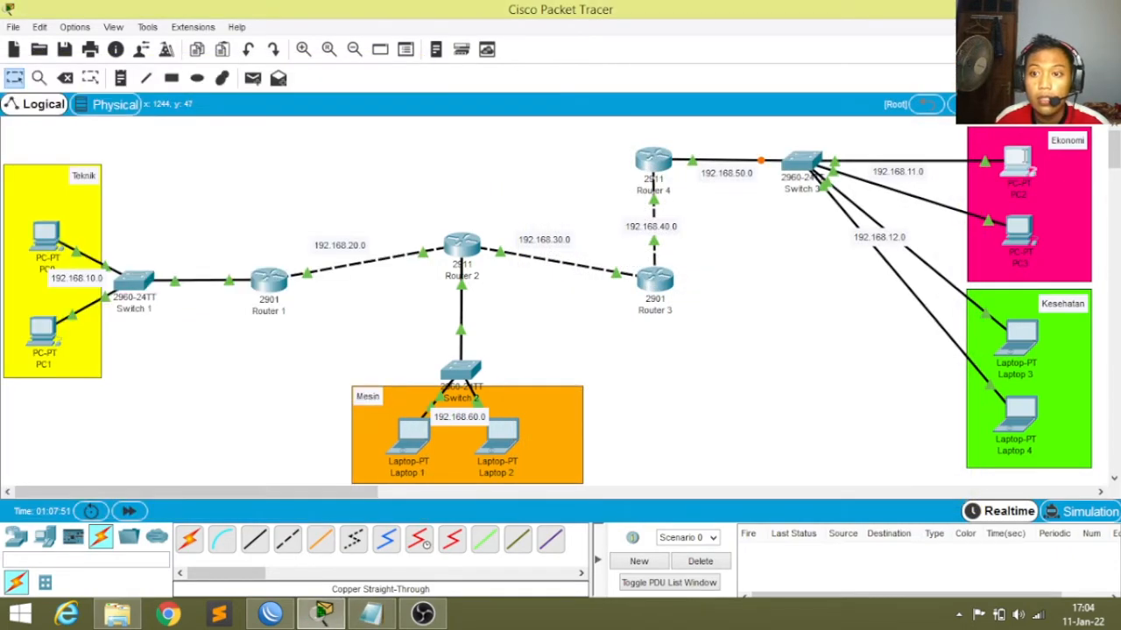
{"action": "left_click", "coordinate": [354, 107]}
{"action": "left_click_drag", "start_coordinate": [362, 80], "coordinate": [220, 98]}
{"action": "left_click", "coordinate": [166, 168]}
{"action": "left_click", "coordinate": [312, 176]}
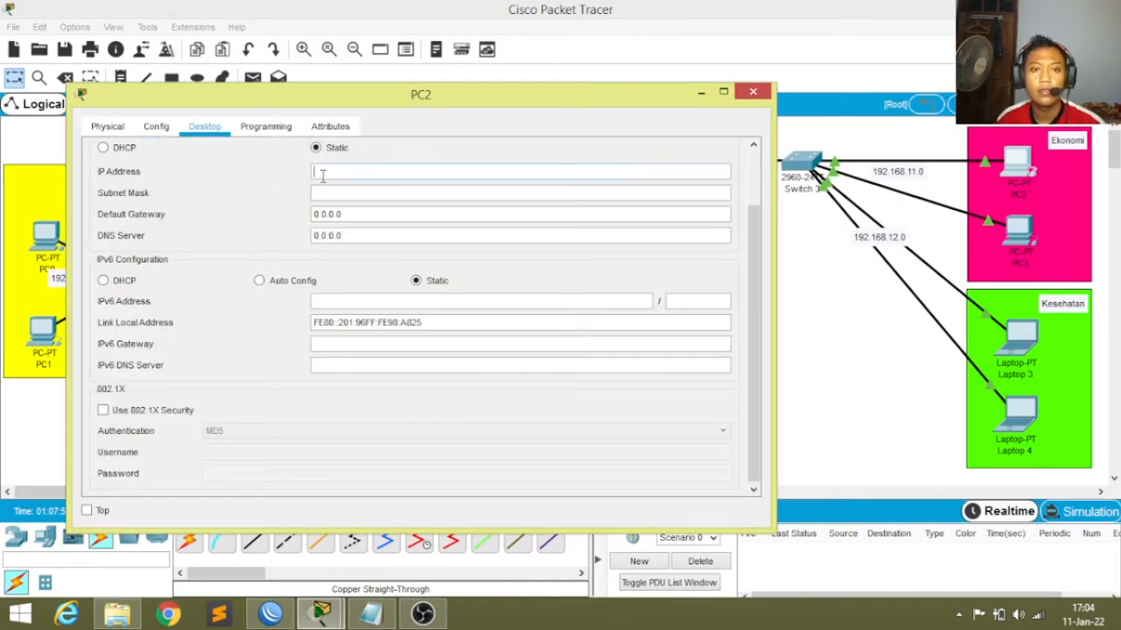
{"action": "type", "text": "192.168."}
{"action": "key", "text": "ctrl+a"}
{"action": "key", "text": "Right"}
{"action": "type", "text": "11.2"}
Fill in PC2's subnet mask 255.255.255.0, set its default gateway to 192.168.11.1, and close its window.
{"action": "key", "text": "Tab"}
{"action": "key", "text": "Tab"}
{"action": "type", "text": "192.168."}
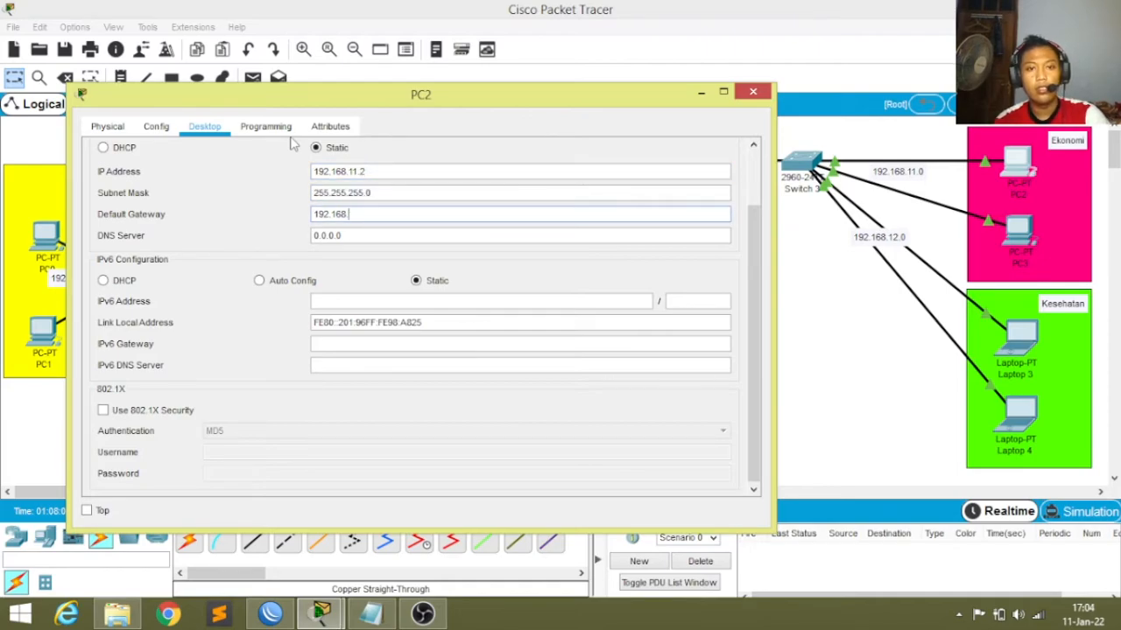
{"action": "type", "text": "11.1"}
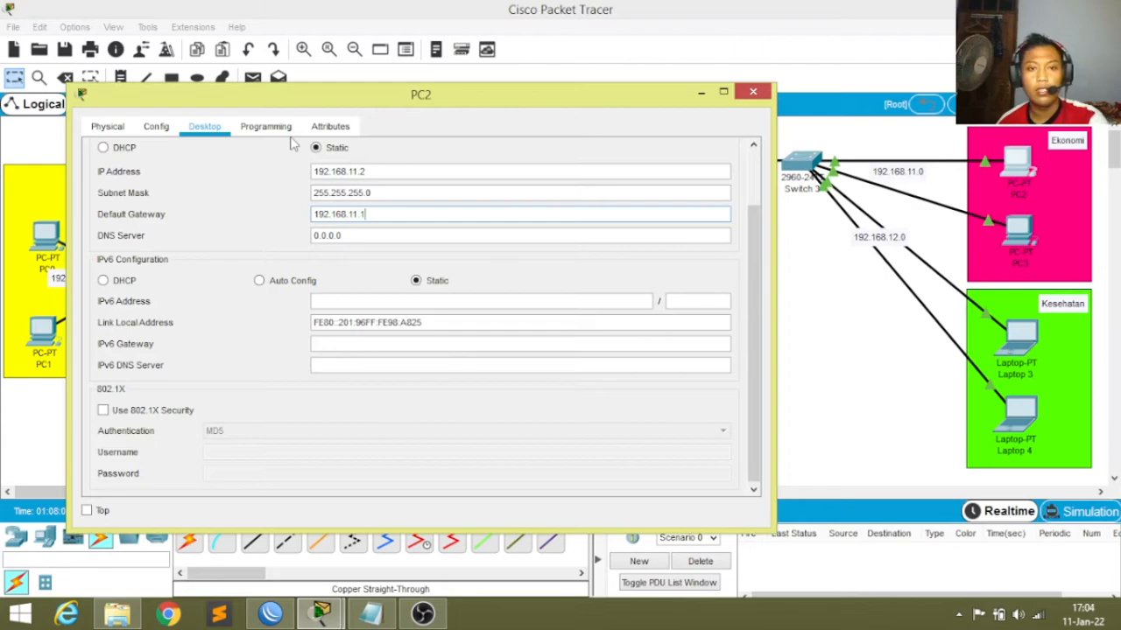
{"action": "left_click", "coordinate": [753, 91]}
Open PC3's IP configuration and set its static IP address to 192.168.11.3.
{"action": "left_click", "coordinate": [1018, 232]}
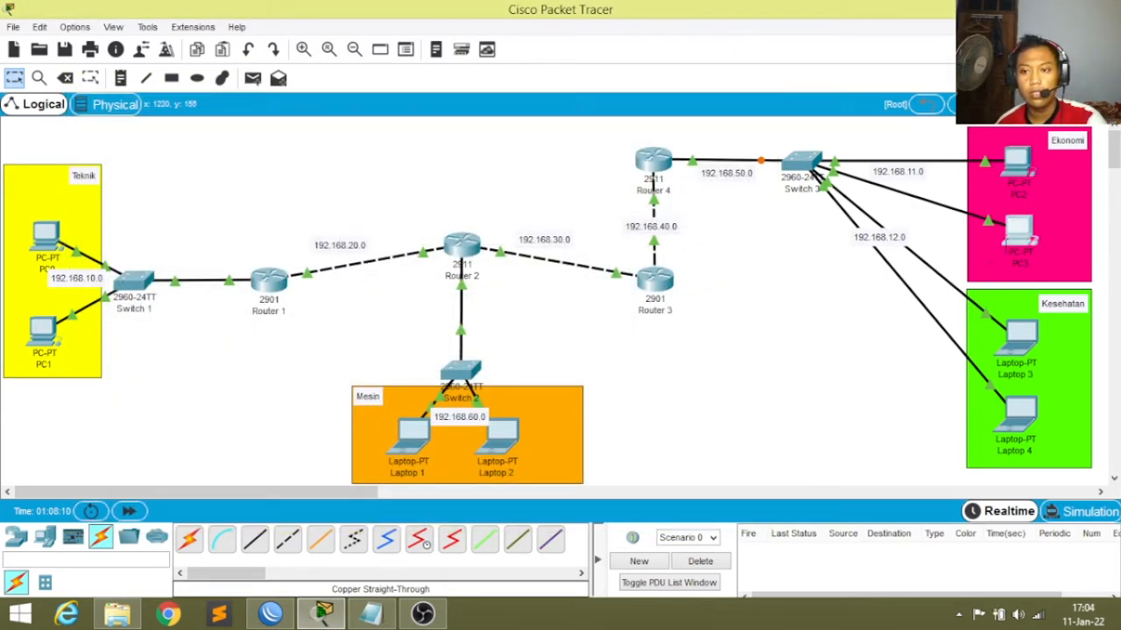
{"action": "left_click", "coordinate": [344, 107]}
{"action": "left_click", "coordinate": [301, 166]}
{"action": "left_click_drag", "start_coordinate": [386, 83], "coordinate": [268, 82]}
{"action": "left_click", "coordinate": [368, 156]}
{"action": "type", "text": "192.168."}
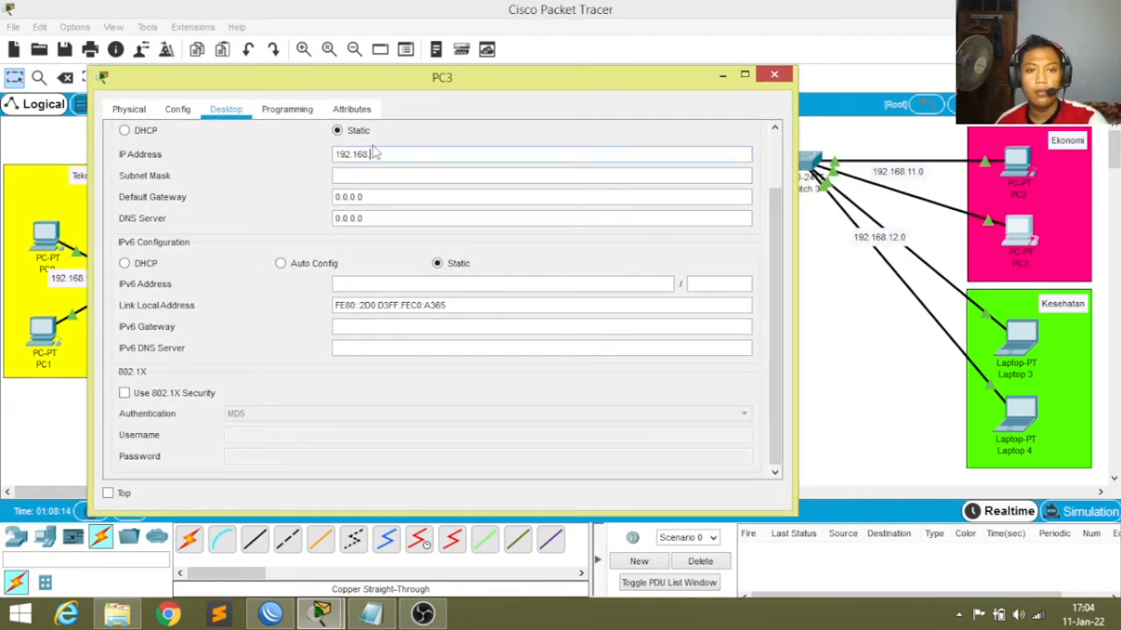
{"action": "type", "text": "11.3"}
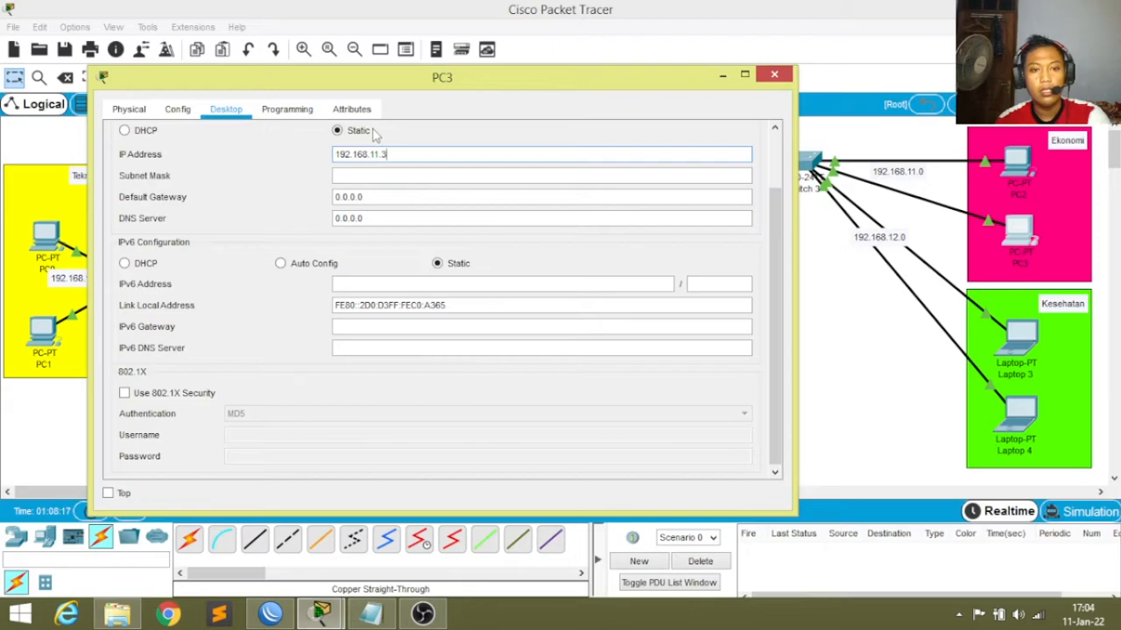
Fill in PC3's subnet mask 255.255.255.0, set its default gateway to 192.168.11.1, and close its window.
{"action": "key", "text": "Tab"}
{"action": "key", "text": "Tab"}
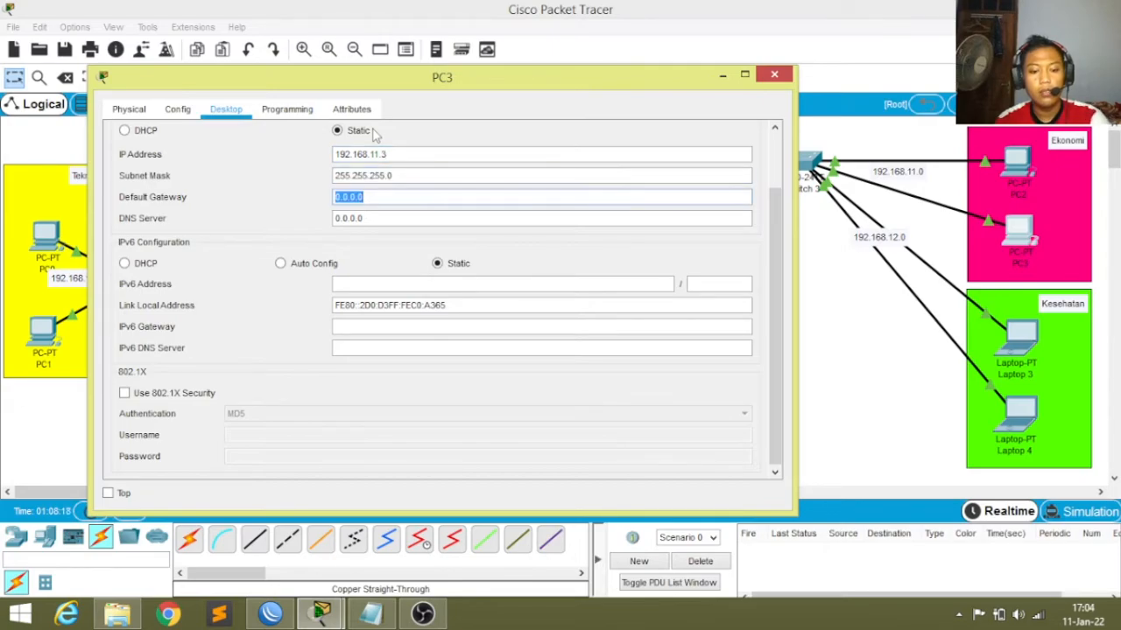
{"action": "type", "text": "192.168.11."}
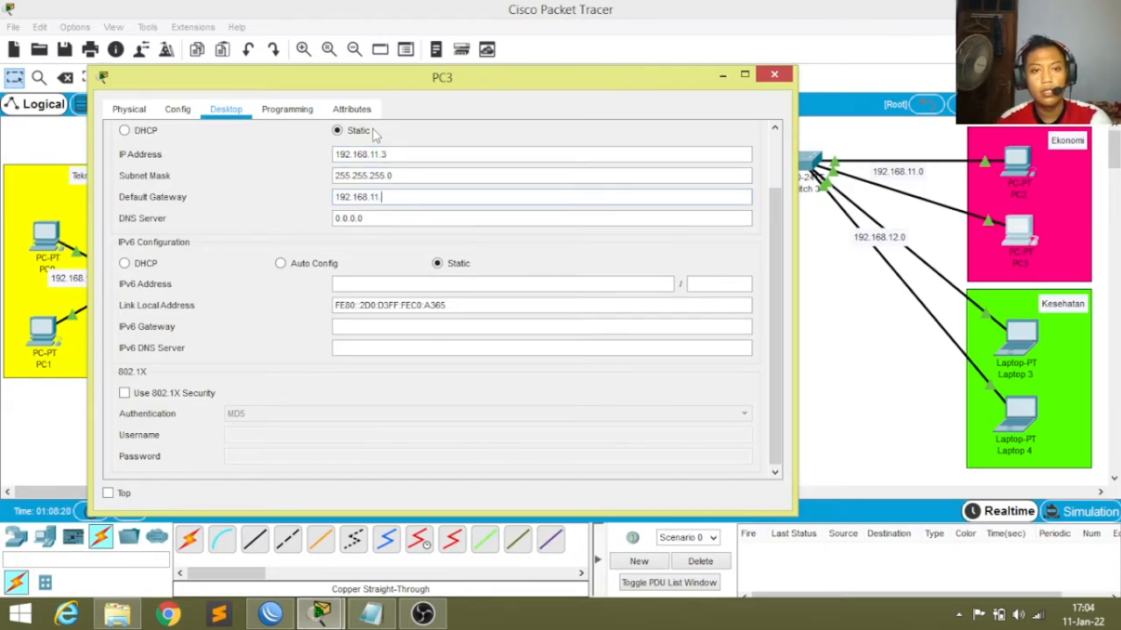
{"action": "type", "text": "1"}
{"action": "left_click", "coordinate": [774, 75]}
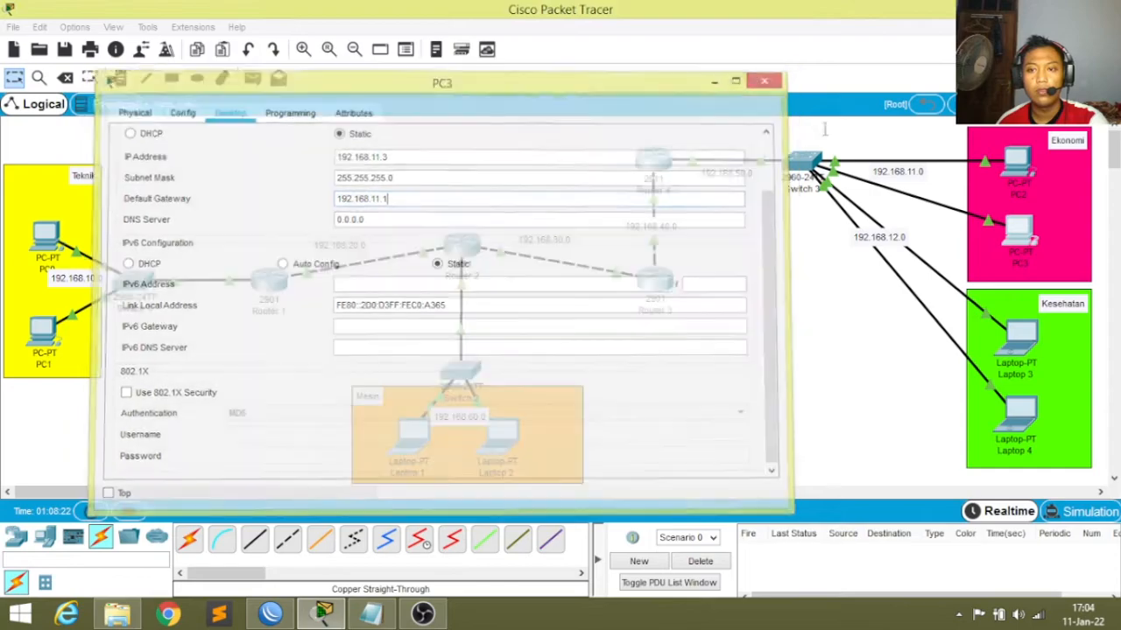
Open Laptop 3's IP configuration and set its static IP address to 192.168.12.22.
{"action": "left_click", "coordinate": [1015, 337]}
{"action": "left_click", "coordinate": [343, 107]}
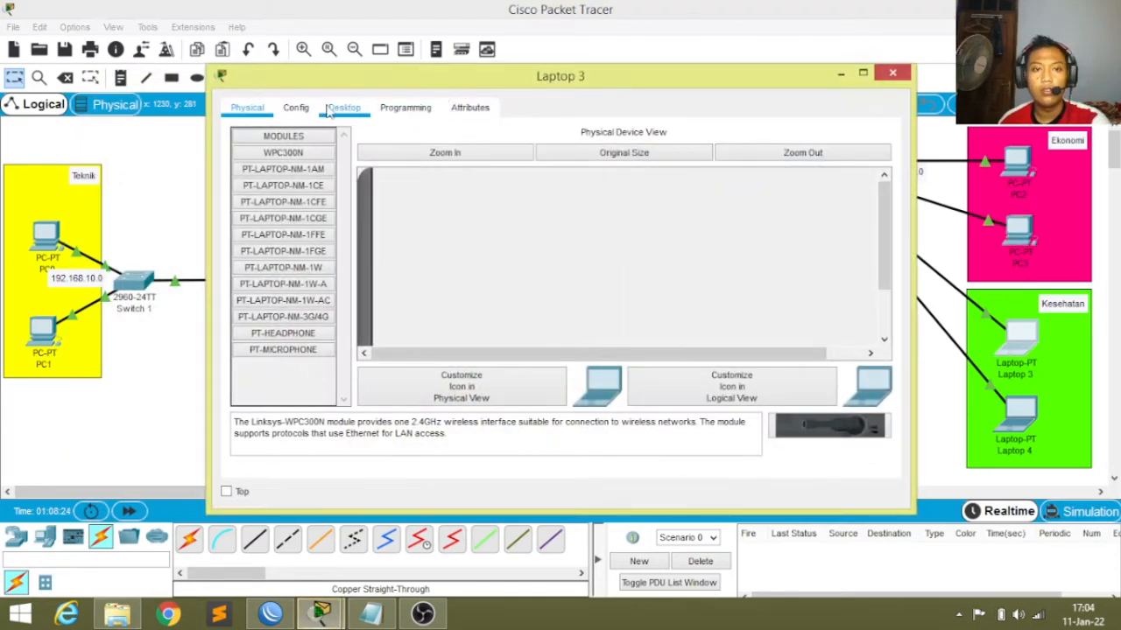
{"action": "left_click_drag", "start_coordinate": [390, 78], "coordinate": [257, 72]}
{"action": "left_click", "coordinate": [163, 149]}
{"action": "left_click", "coordinate": [347, 146]}
{"action": "type", "text": "192.168.1"}
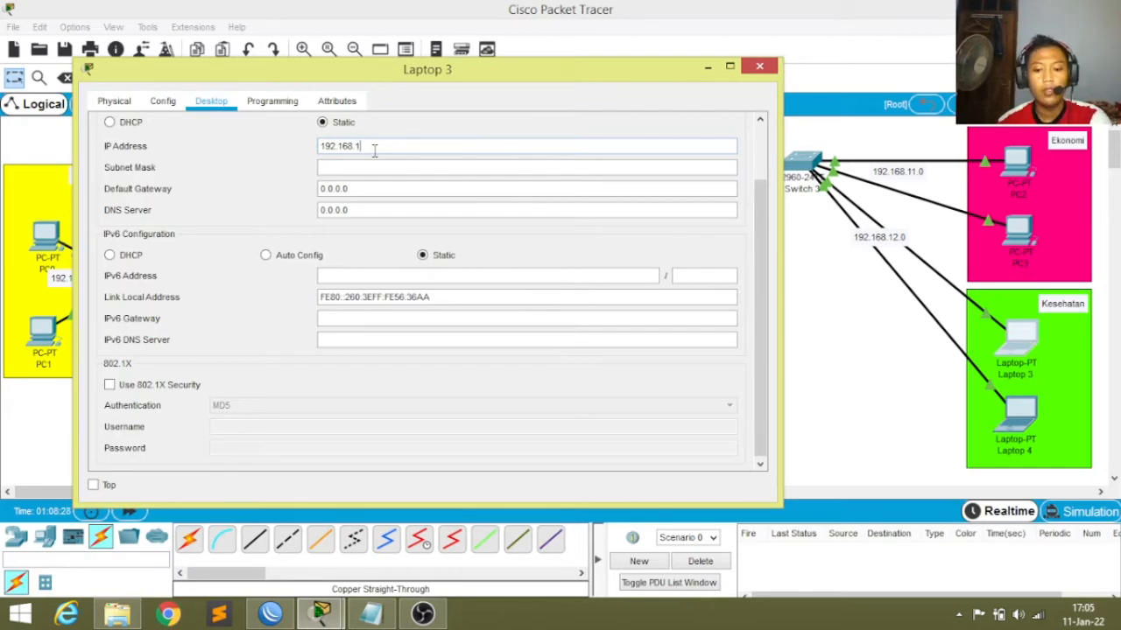
{"action": "type", "text": "2.22"}
Fill in Laptop 3's subnet mask 255.255.255.0, set its default gateway to 192.168.12.1, and close its window.
{"action": "key", "text": "Tab"}
{"action": "key", "text": "Tab"}
{"action": "type", "text": "192.168.11"}
{"action": "key", "text": "BackSpace"}
{"action": "type", "text": "2.1"}
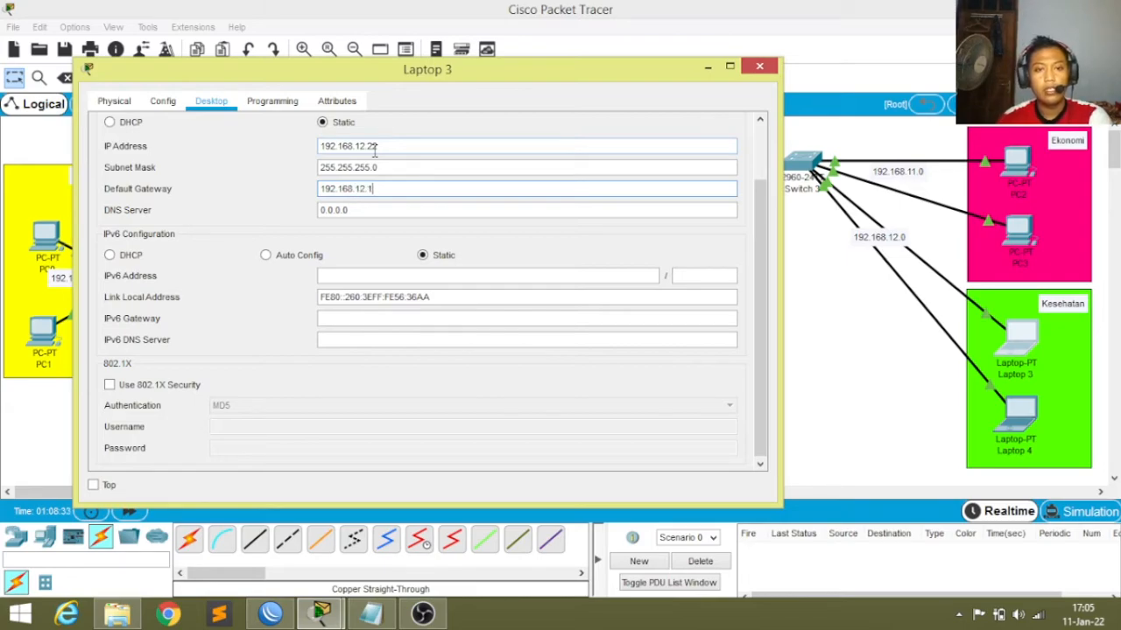
{"action": "left_click", "coordinate": [759, 66]}
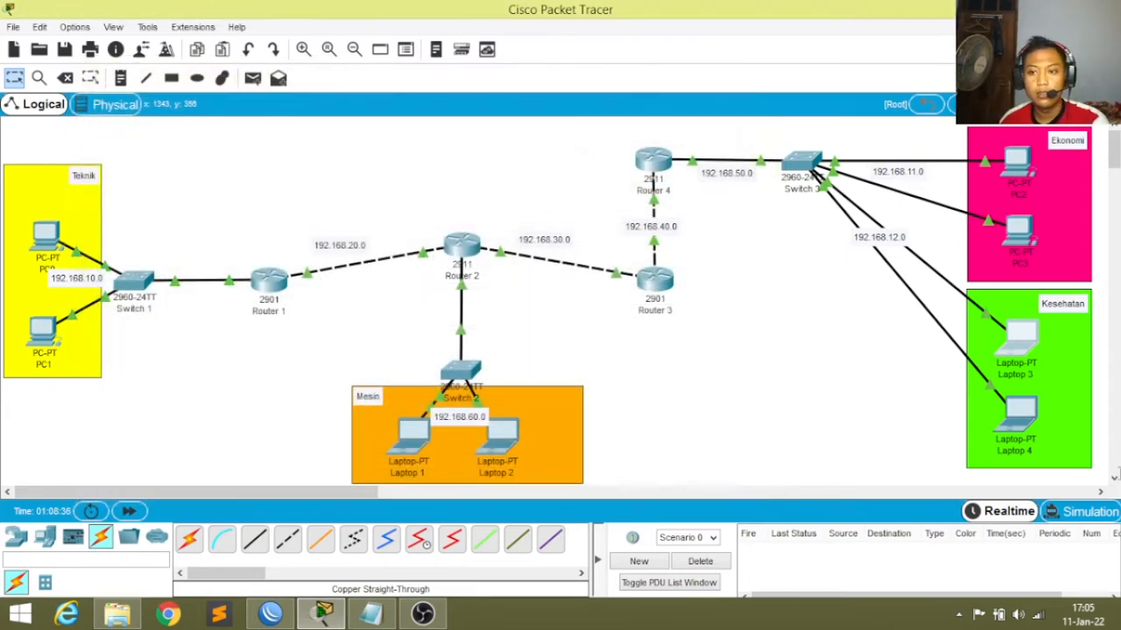
Open Laptop 4's IP configuration and set its static IP address to 192.168.12.33.
{"action": "left_click", "coordinate": [1019, 417]}
{"action": "left_click", "coordinate": [343, 107]}
{"action": "left_click", "coordinate": [324, 133]}
{"action": "left_click", "coordinate": [460, 152]}
{"action": "type", "text": "192.168.12.33"}
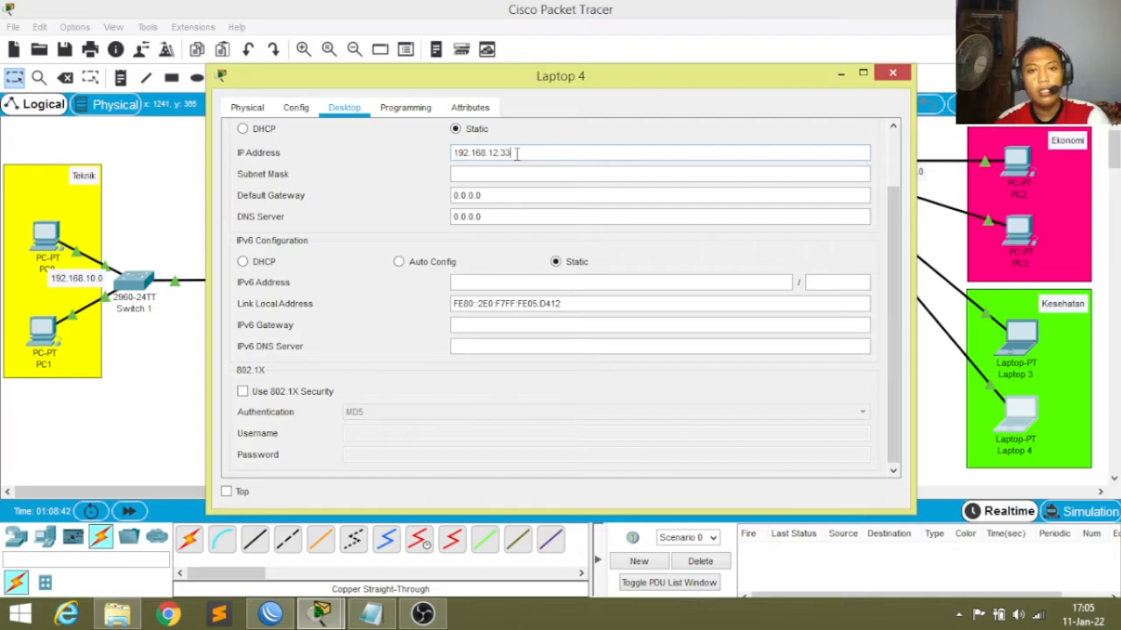
Fill in Laptop 4's subnet mask 255.255.255.0 and set its default gateway to 192.168.12.1.
{"action": "key", "text": "Tab"}
{"action": "key", "text": "Tab"}
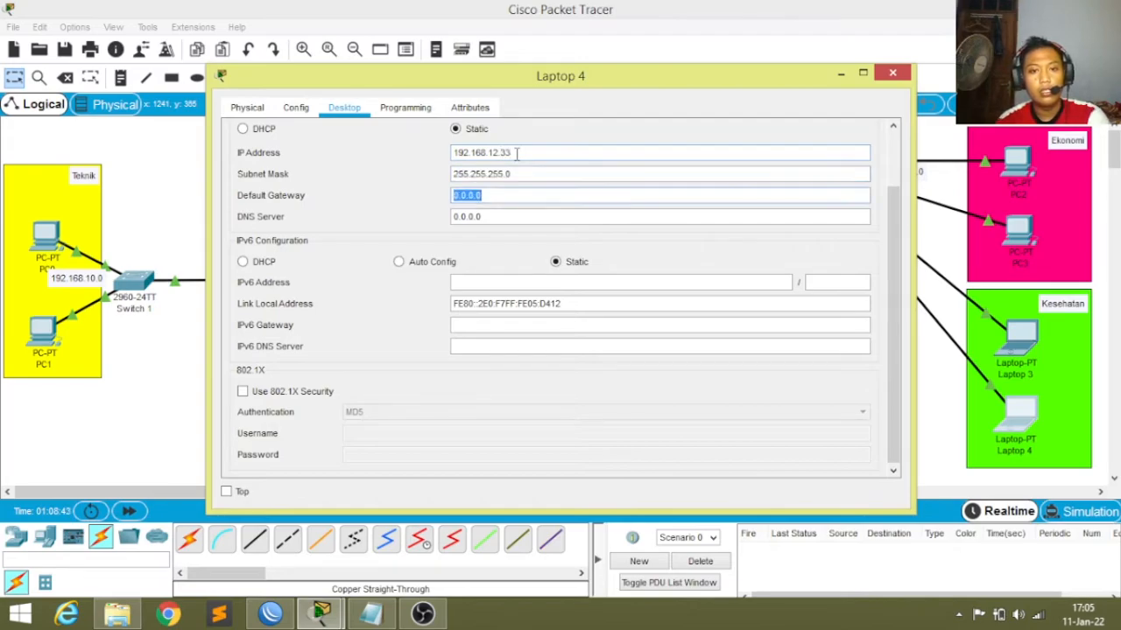
{"action": "type", "text": "192.168.12.1"}
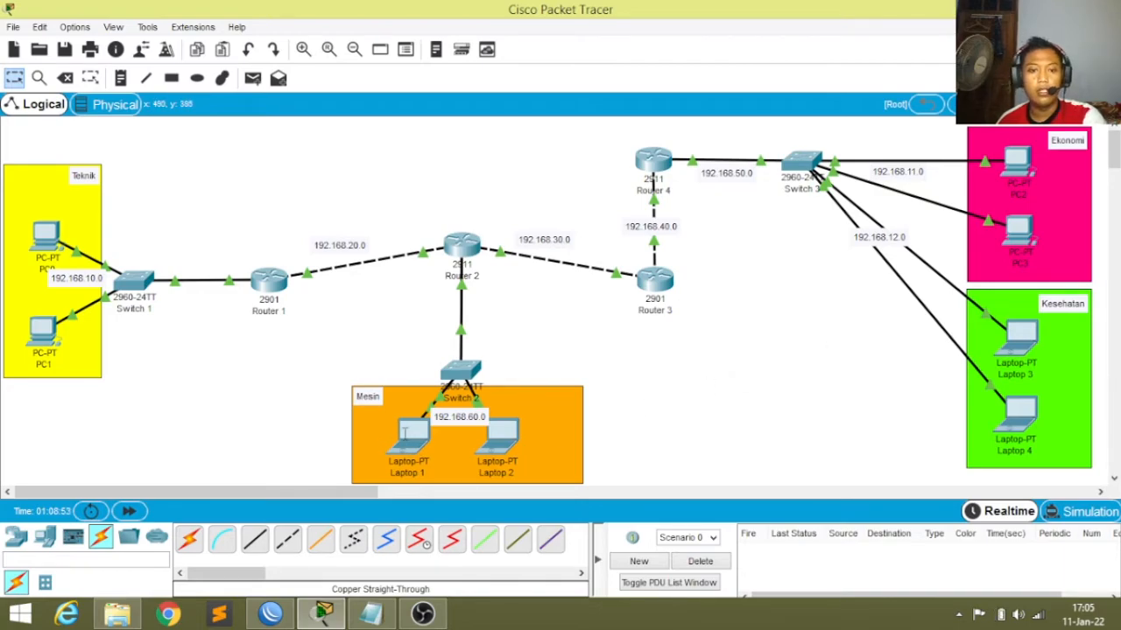
Open Laptop 1's IP configuration and set its static IP address to 192.168.60.2.
{"action": "left_click", "coordinate": [405, 435]}
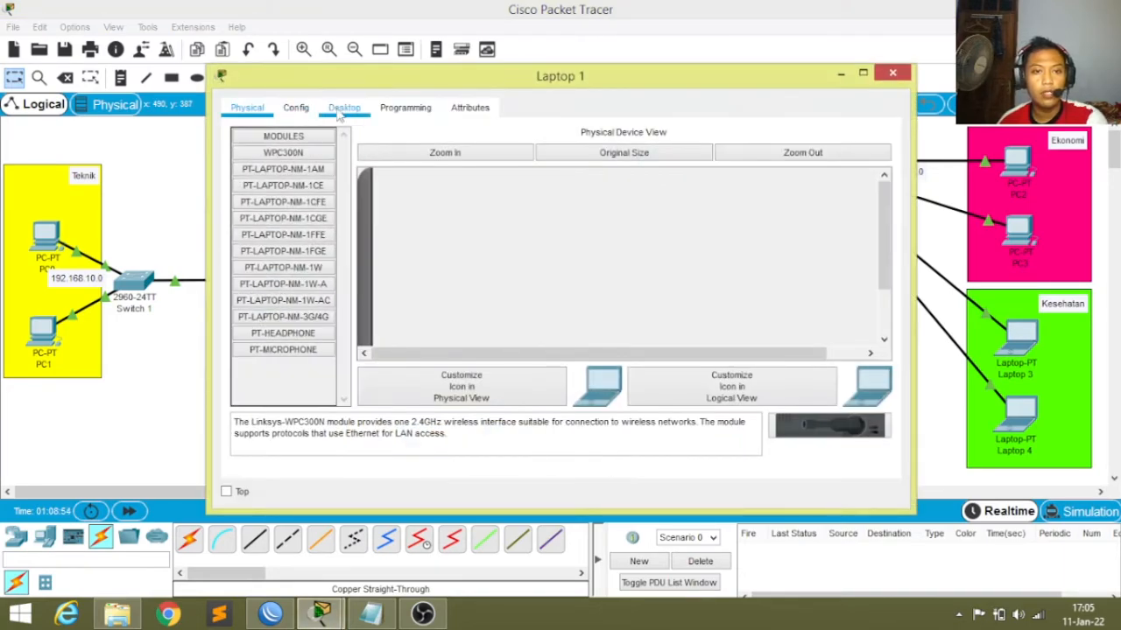
{"action": "left_click", "coordinate": [346, 108]}
{"action": "left_click_drag", "start_coordinate": [538, 76], "coordinate": [865, 72]}
{"action": "left_click", "coordinate": [623, 175]}
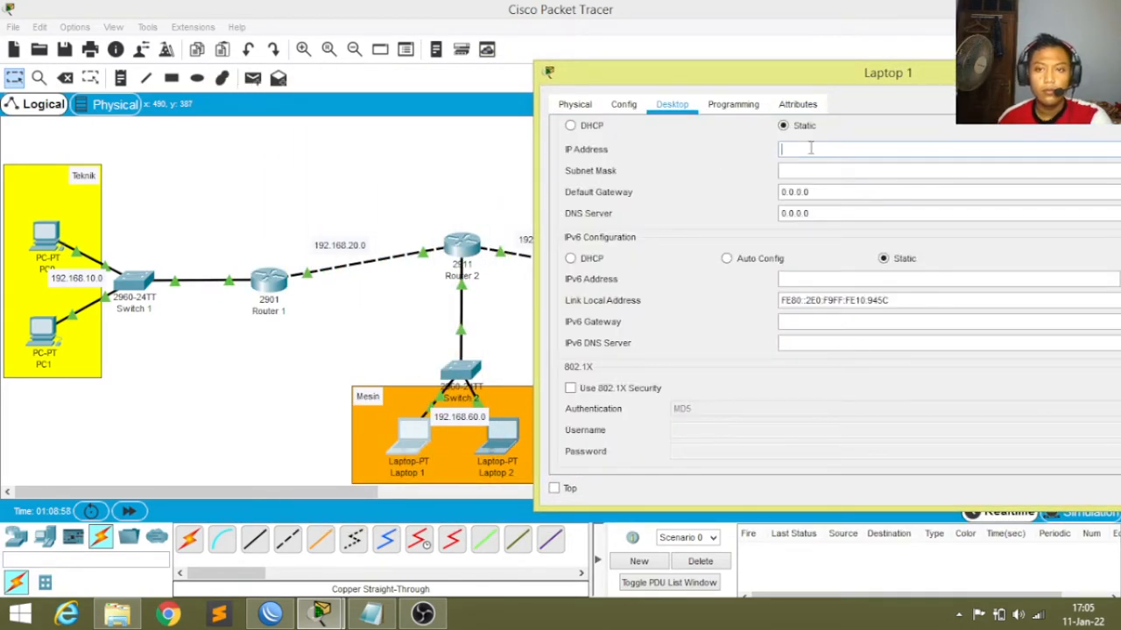
{"action": "type", "text": "192.168"}
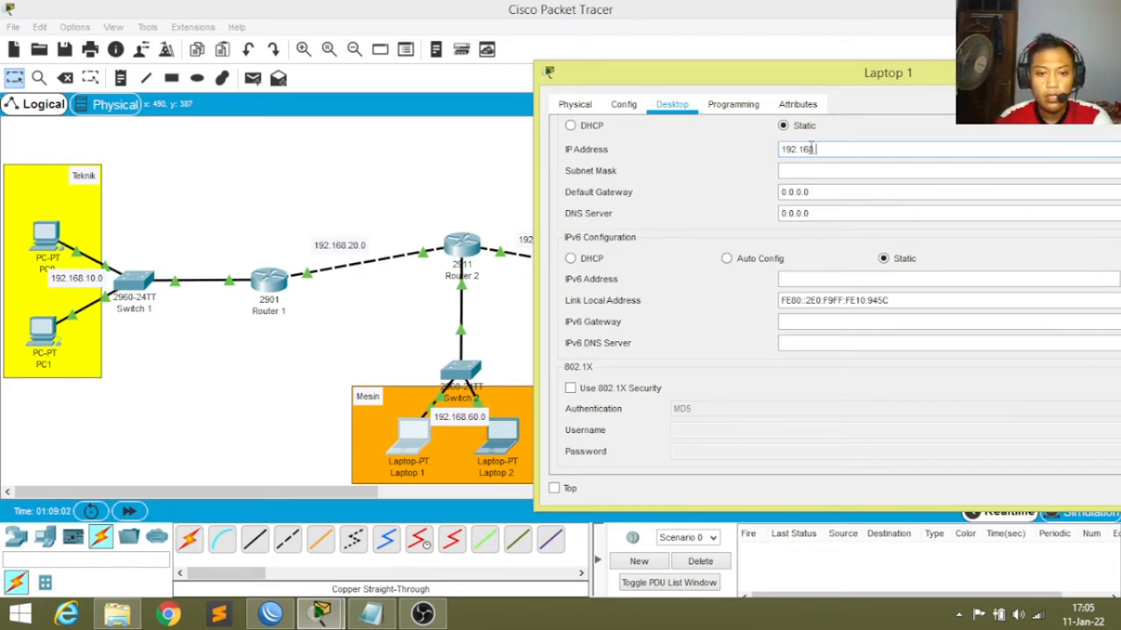
{"action": "type", "text": ".60.2"}
Fill in Laptop 1's subnet mask 255.255.255.0, set its default gateway to 192.168.60.1, and close its window.
{"action": "key", "text": "Tab"}
{"action": "key", "text": "Tab"}
{"action": "type", "text": "192.168."}
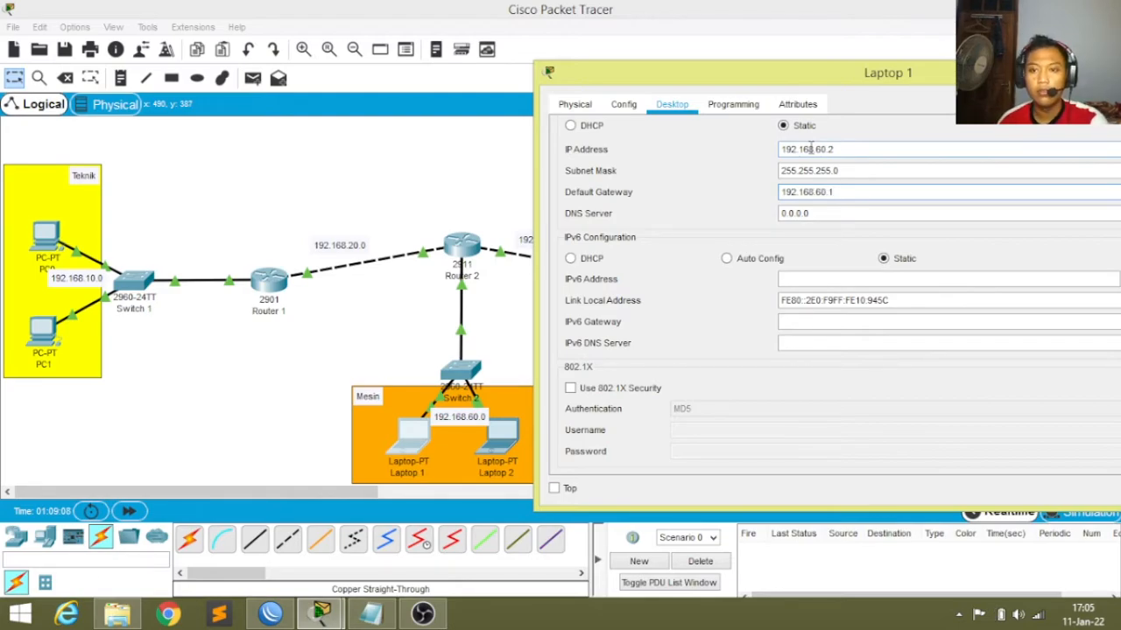
{"action": "left_click_drag", "start_coordinate": [838, 79], "coordinate": [740, 87]}
{"action": "left_click", "coordinate": [1110, 77]}
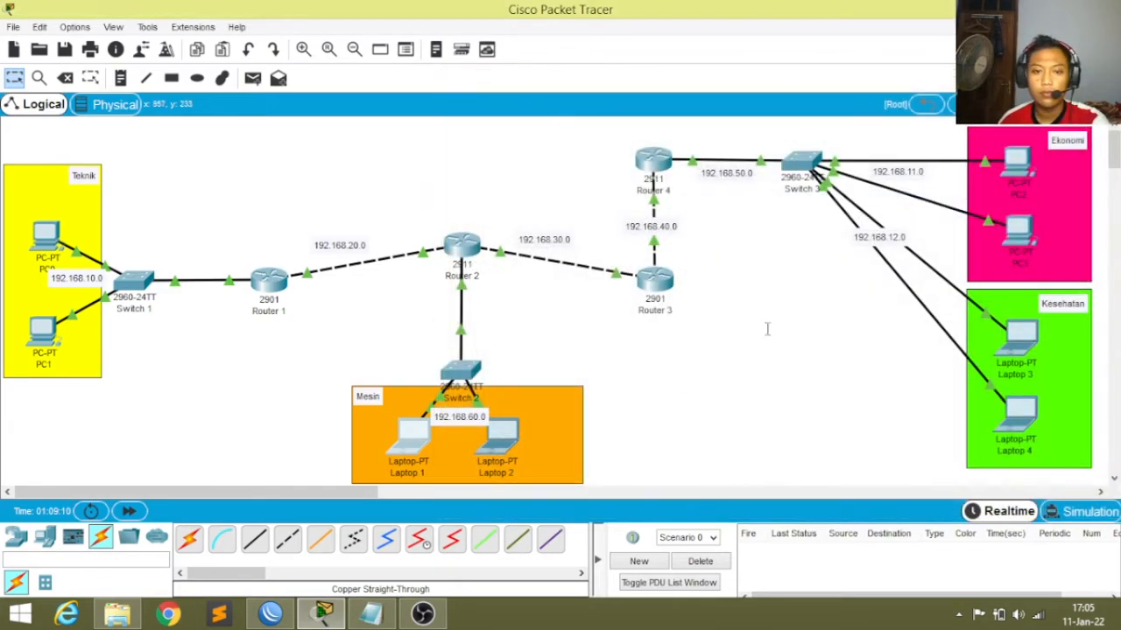
Open Laptop 2's IP configuration and set its static IP address to 192.168.60.9.
{"action": "left_click", "coordinate": [499, 438]}
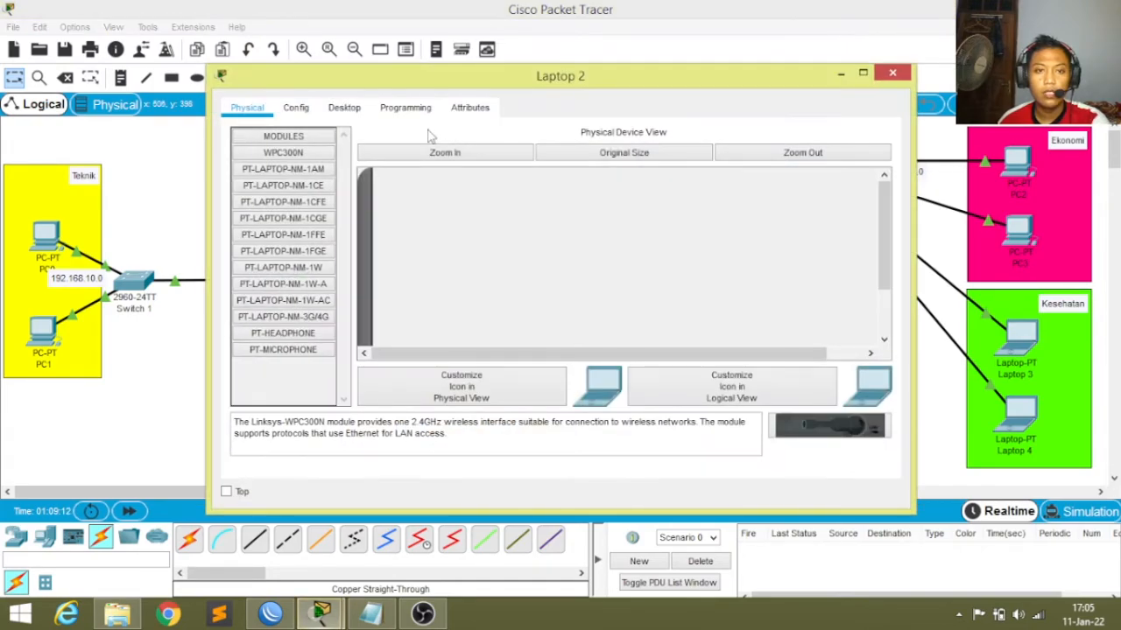
{"action": "left_click", "coordinate": [345, 109]}
{"action": "left_click", "coordinate": [330, 171]}
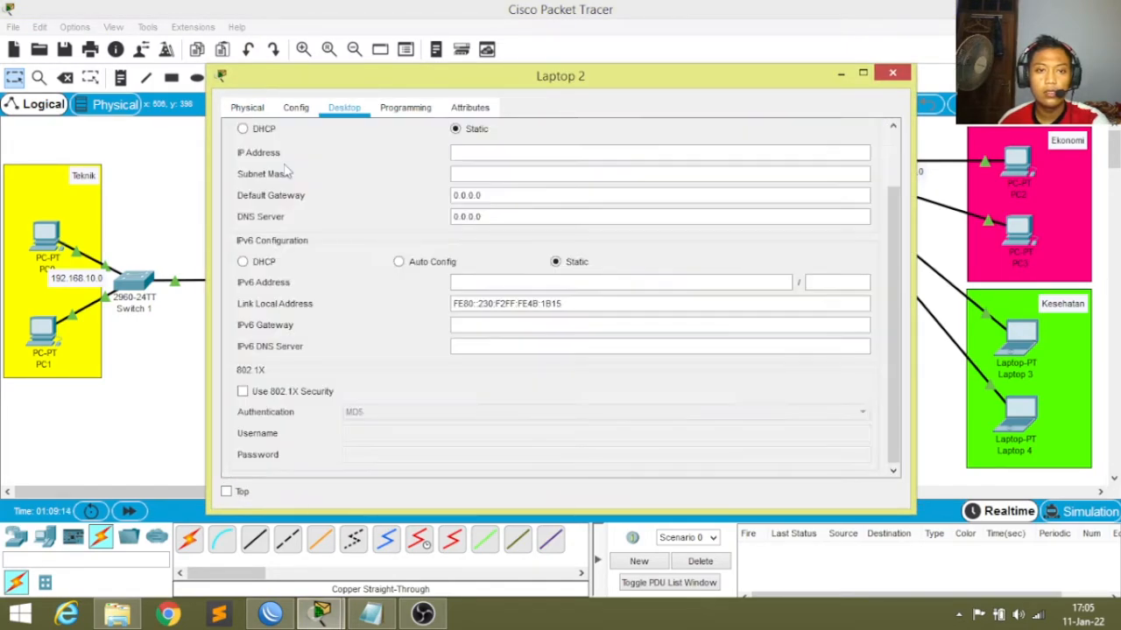
{"action": "type", "text": "192.168."}
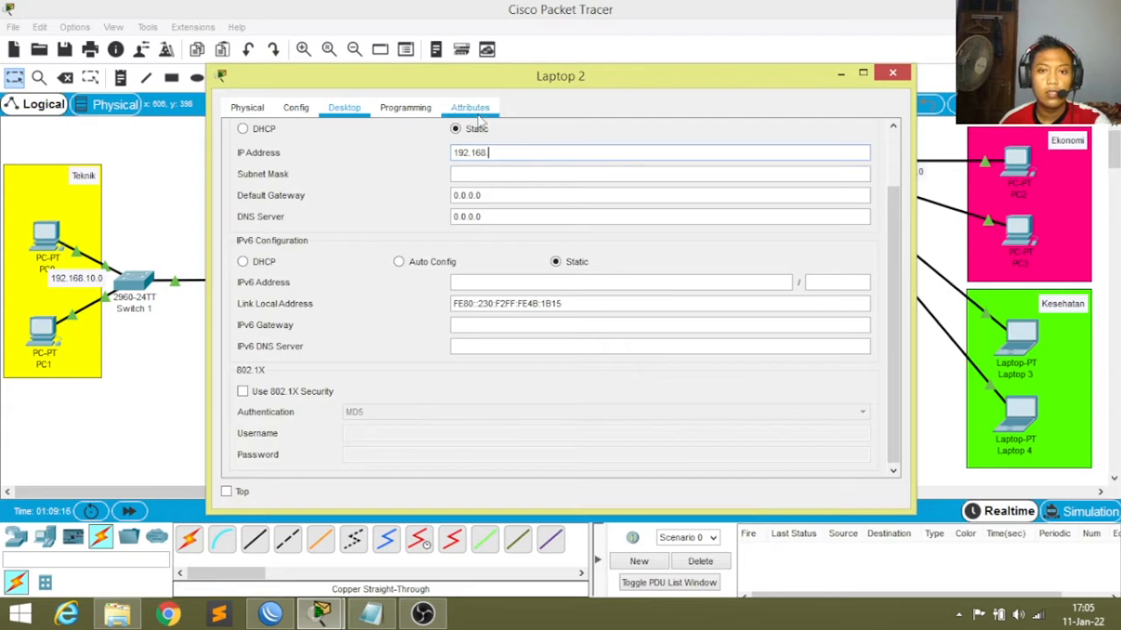
{"action": "type", "text": "60.9"}
Fill in Laptop 2's subnet mask 255.255.255.0, set its default gateway to 192.168.60.1, and close its window.
{"action": "key", "text": "Tab"}
{"action": "key", "text": "Tab"}
{"action": "type", "text": "192.168."}
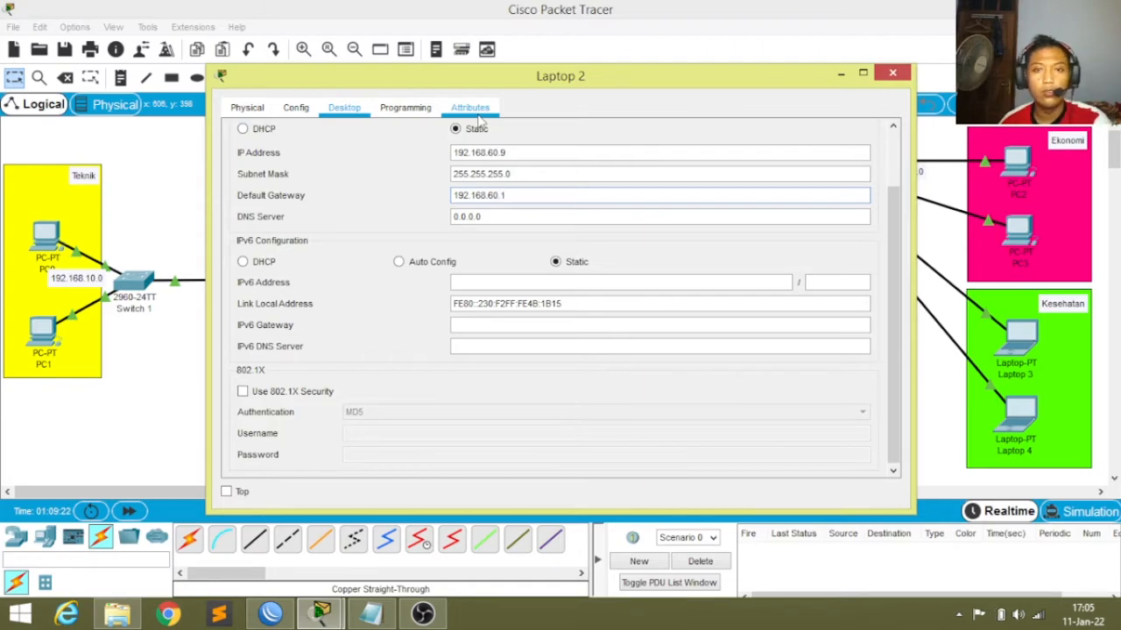
{"action": "left_click", "coordinate": [892, 72]}
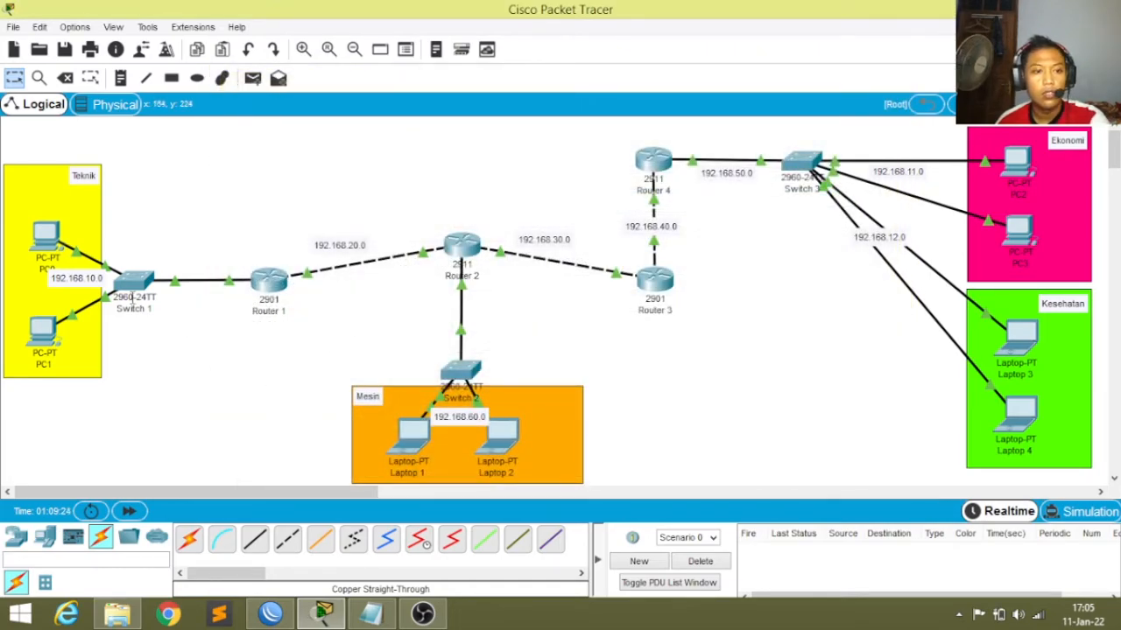
Open PC0's IP configuration and set its static IP address to 192.168.10.2.
{"action": "left_click", "coordinate": [44, 238]}
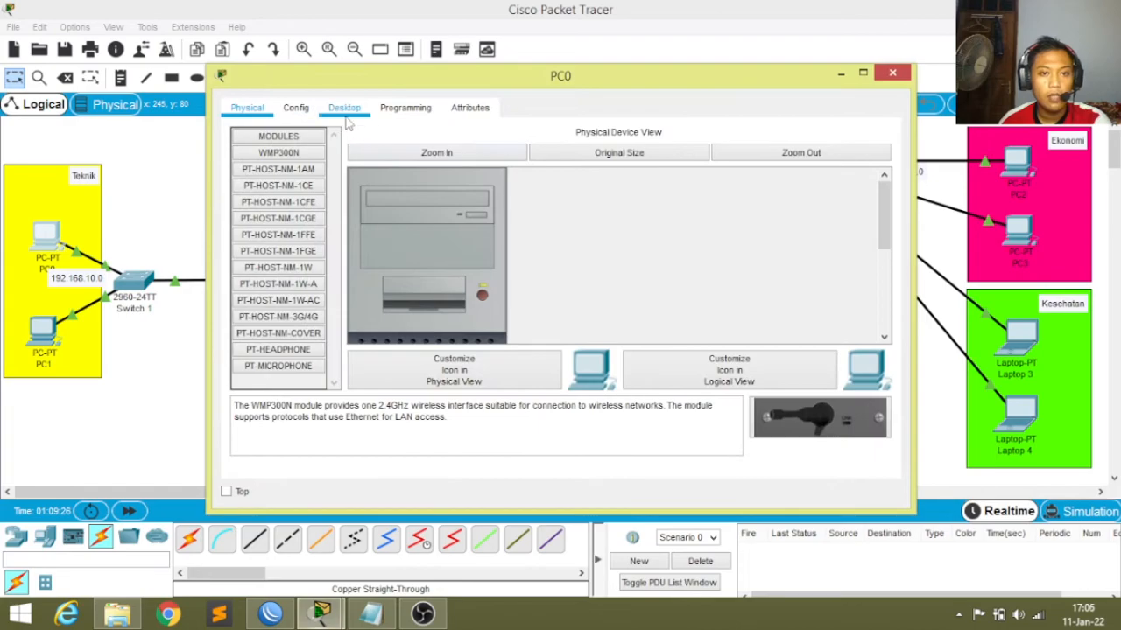
{"action": "left_click", "coordinate": [345, 108]}
{"action": "left_click", "coordinate": [348, 182]}
{"action": "left_click", "coordinate": [483, 155]}
{"action": "type", "text": "192.168."}
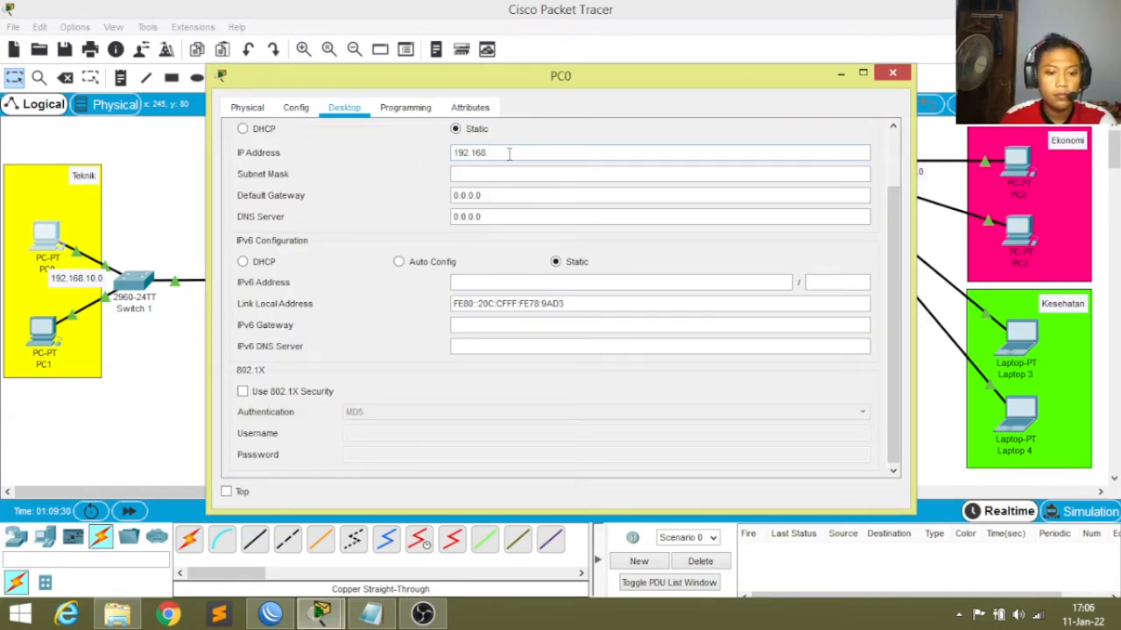
Fill in PC0's subnet mask 255.255.255.0, set its default gateway to 192.168.10.1, and close its window.
{"action": "key", "text": "Tab"}
{"action": "key", "text": "Tab"}
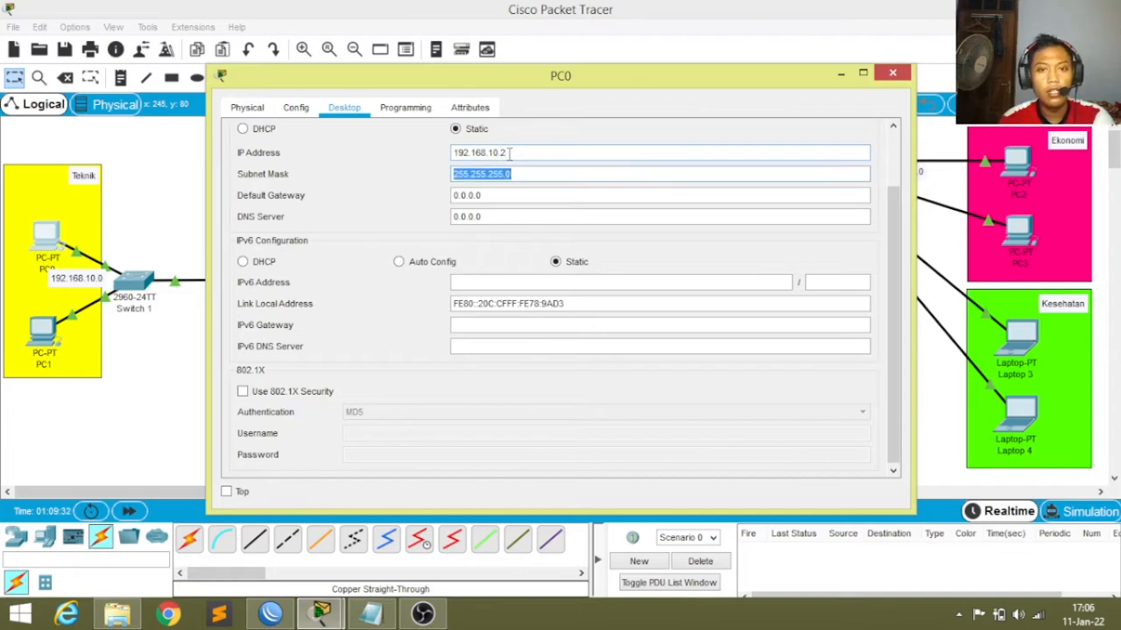
{"action": "type", "text": "192.168.10.1"}
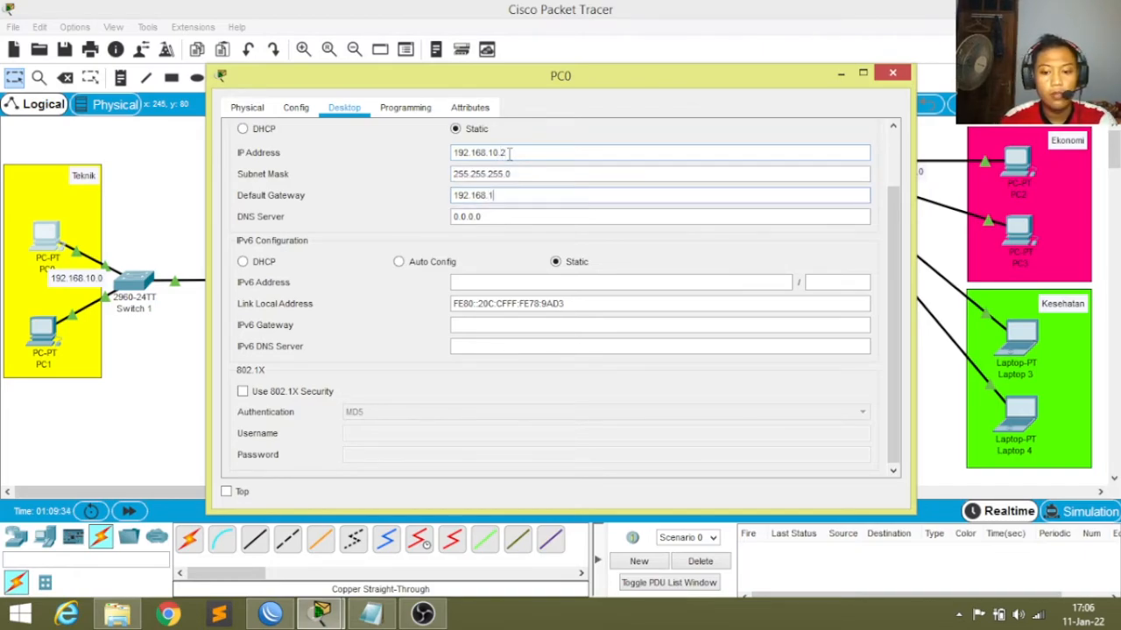
{"action": "left_click", "coordinate": [892, 72]}
Open PC1's IP configuration and set its static IP address to 192.168.10.3.
{"action": "left_click", "coordinate": [42, 331]}
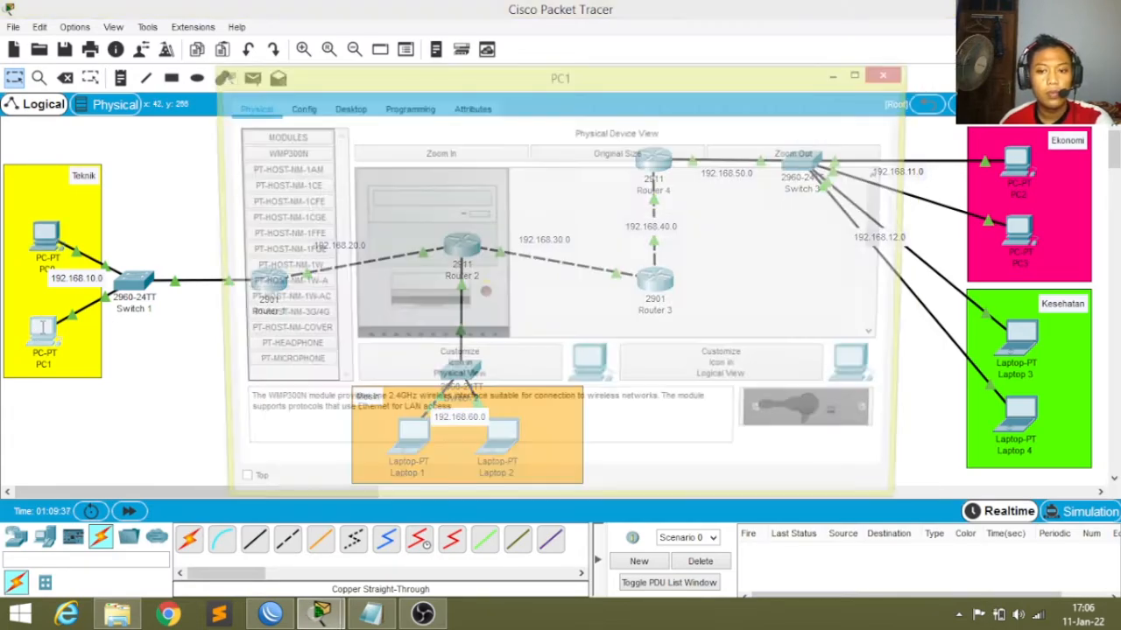
{"action": "left_click", "coordinate": [340, 107]}
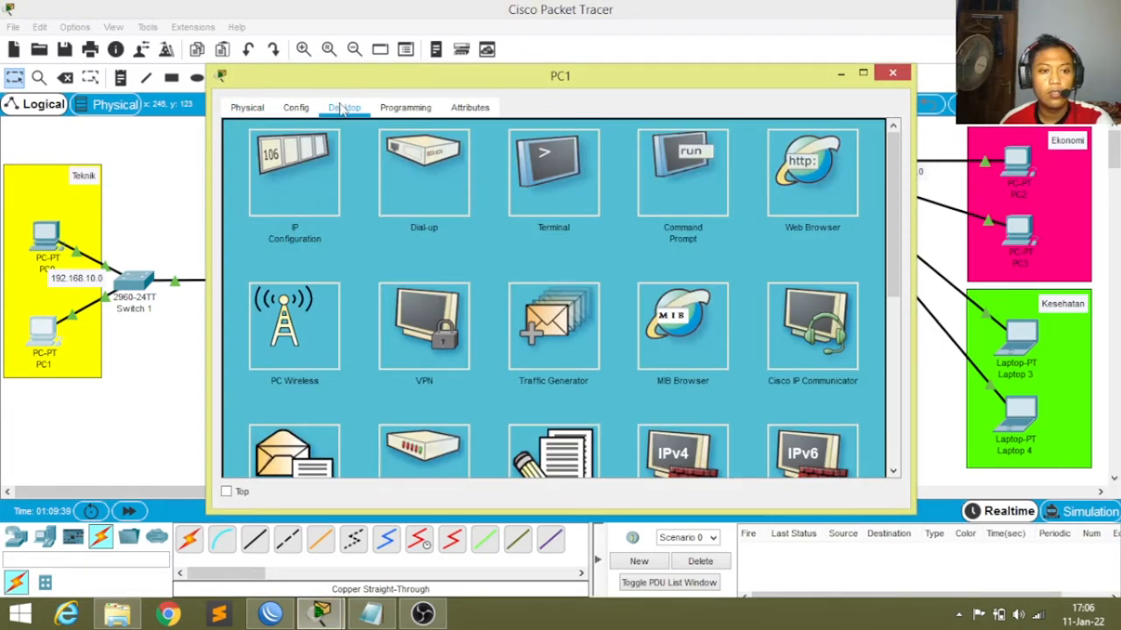
{"action": "left_click", "coordinate": [296, 171]}
{"action": "left_click", "coordinate": [474, 151]}
{"action": "type", "text": "192.168."}
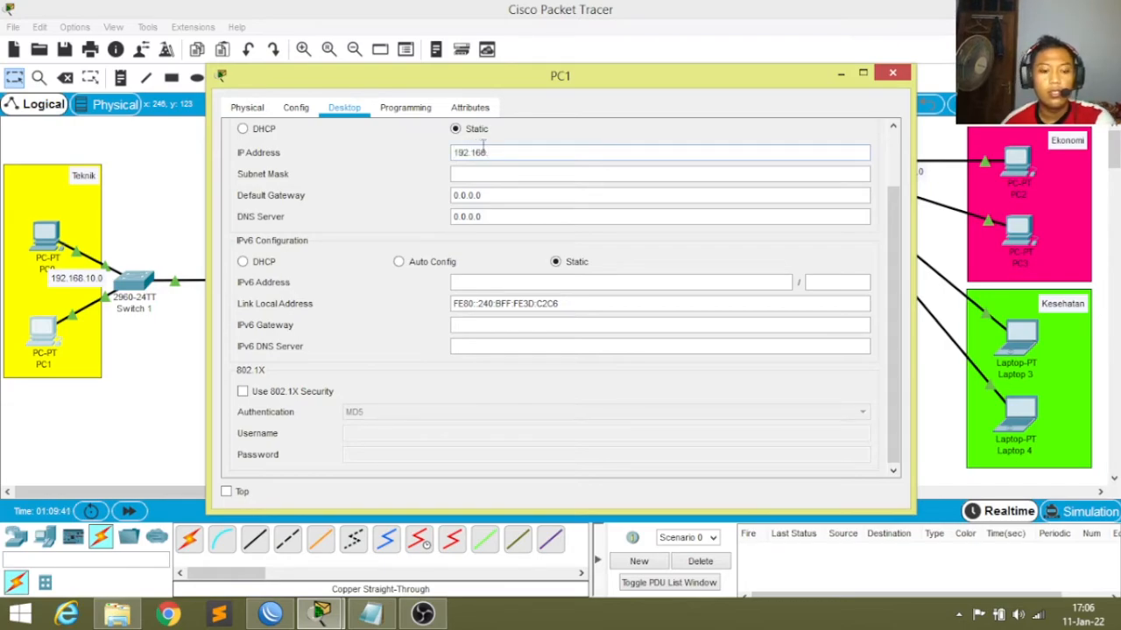
Fill in PC1's subnet mask 255.255.255.0, set its default gateway to 192.168.10.1, and close its window.
{"action": "key", "text": "Tab"}
{"action": "key", "text": "Tab"}
{"action": "type", "text": "192.168."}
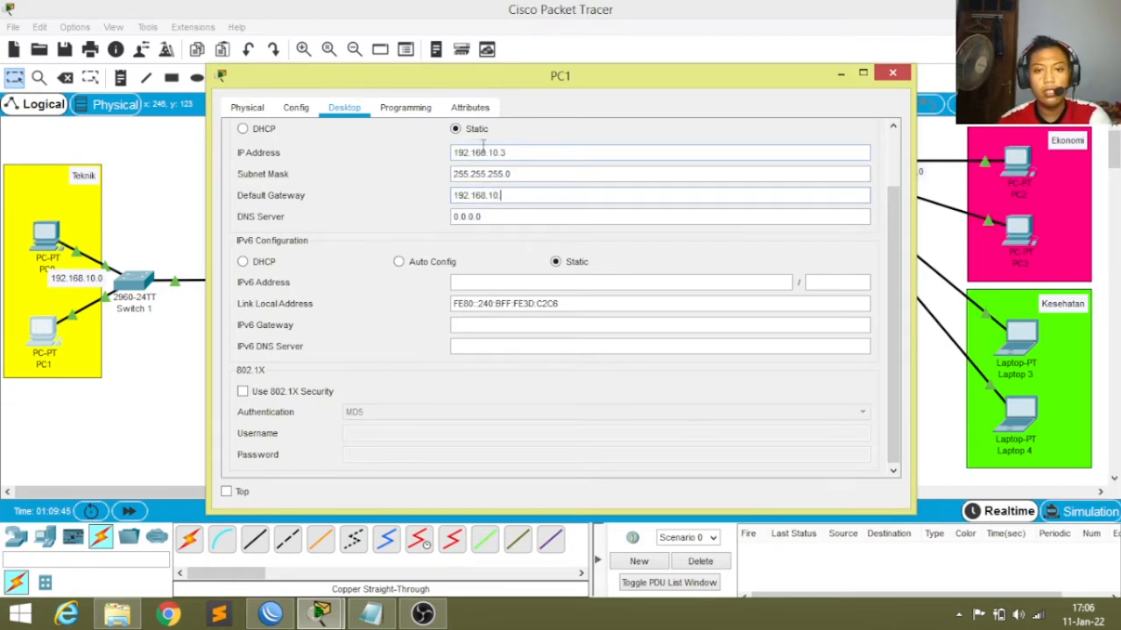
{"action": "left_click", "coordinate": [892, 73]}
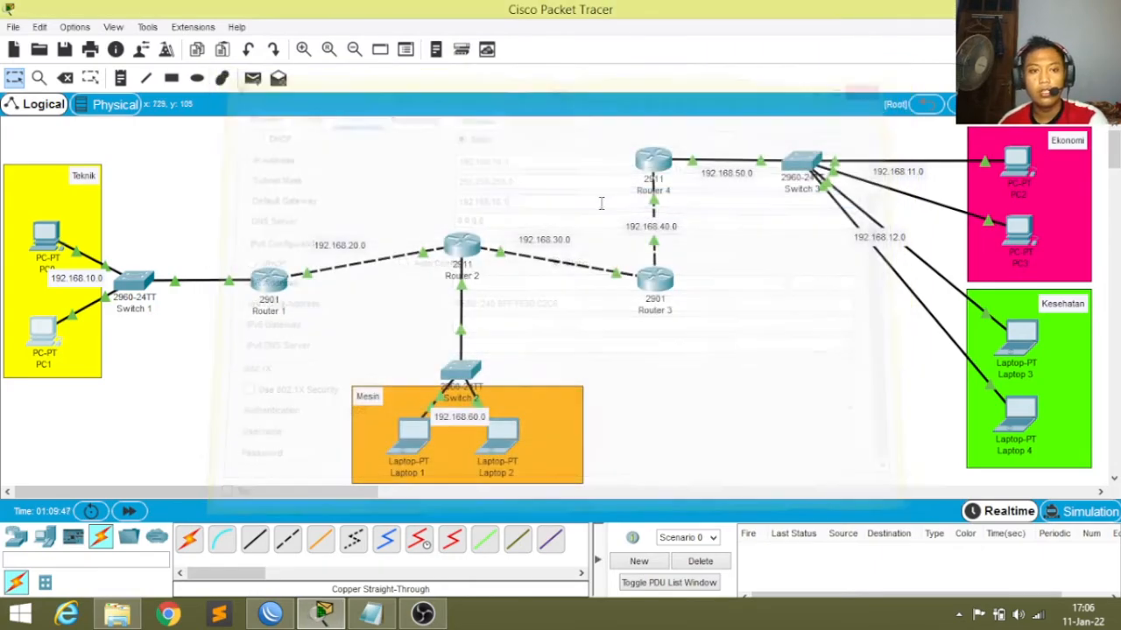
Test connectivity by sending a simple PDU from Laptop 1 to Laptop 4 and firing it again.
{"action": "left_click", "coordinate": [254, 79]}
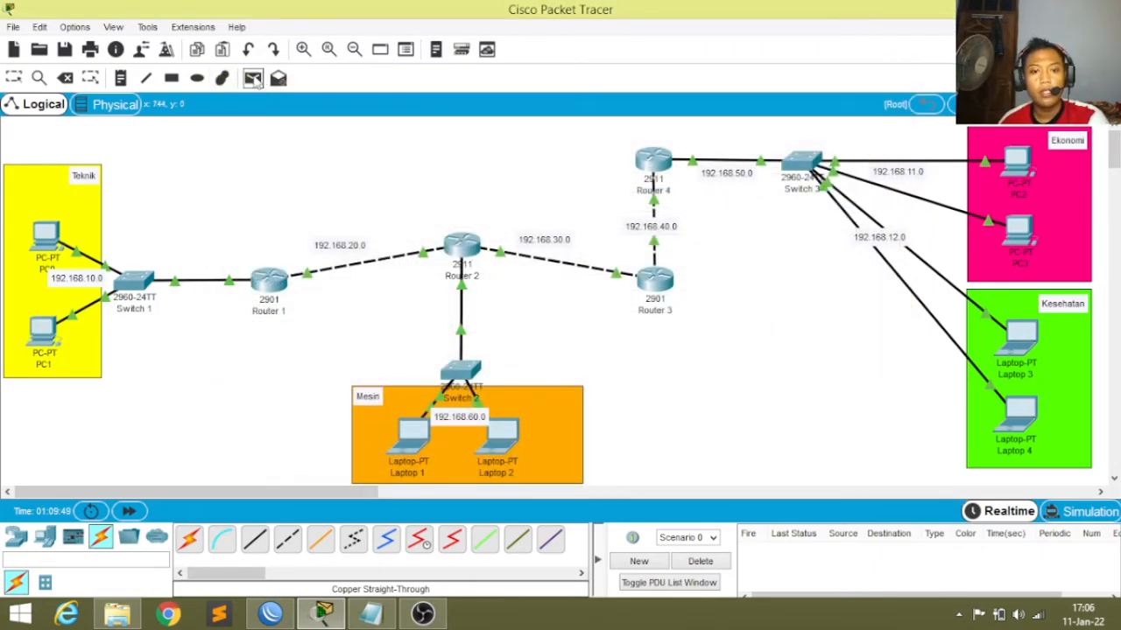
{"action": "left_click", "coordinate": [414, 436]}
{"action": "left_click", "coordinate": [1018, 414]}
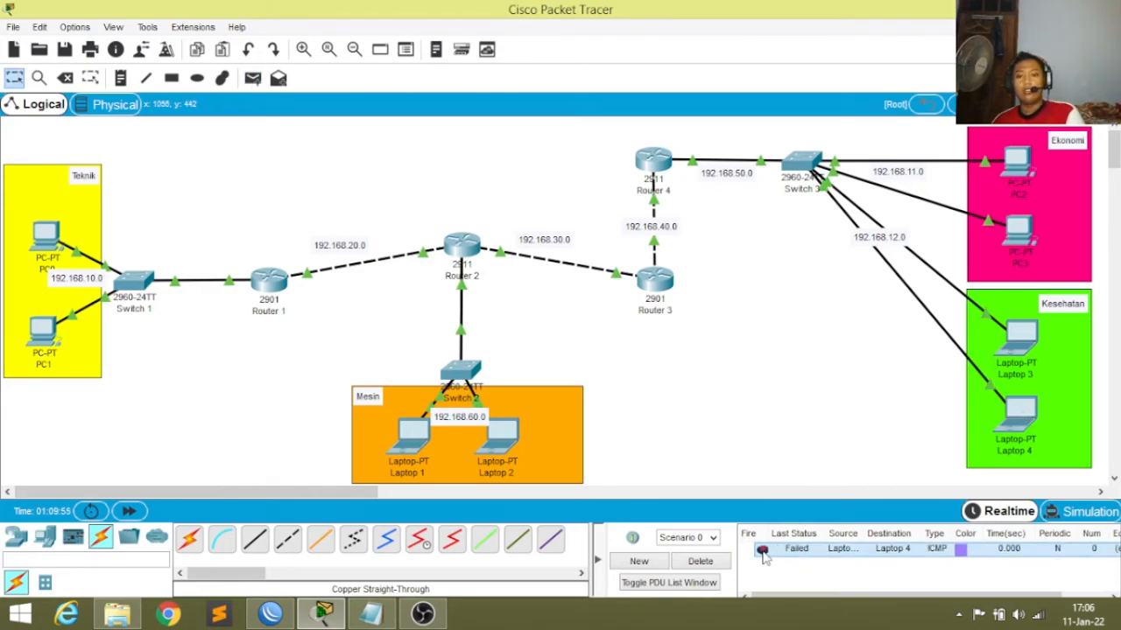
{"action": "left_click", "coordinate": [762, 552]}
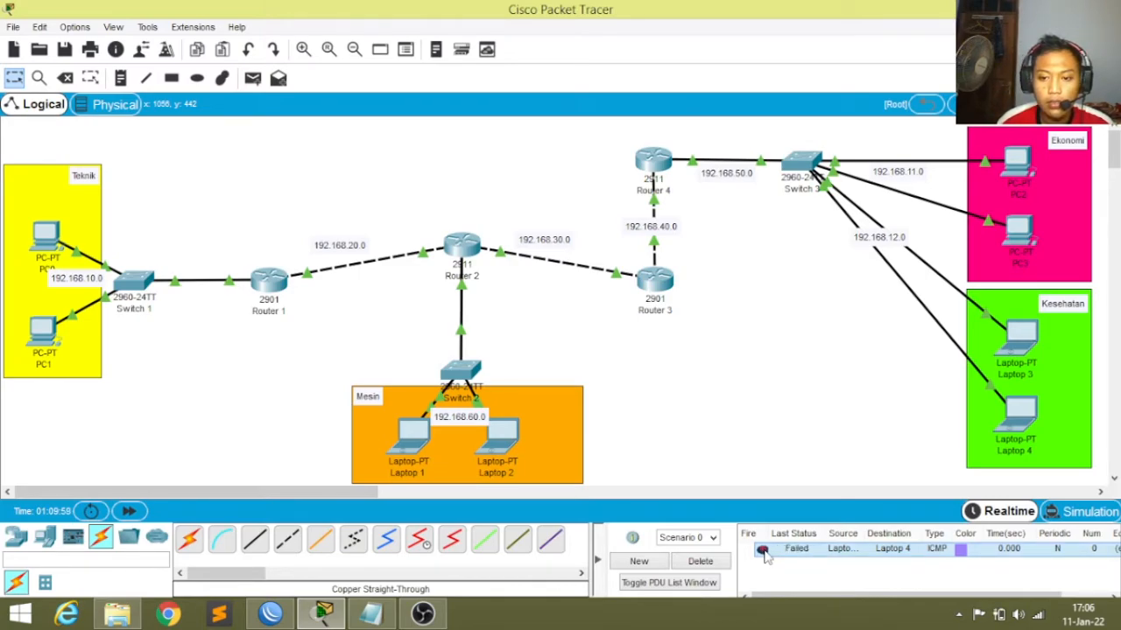
Test connectivity by sending a simple PDU from Laptop 2 to PC1 and firing it again.
{"action": "left_click", "coordinate": [252, 78]}
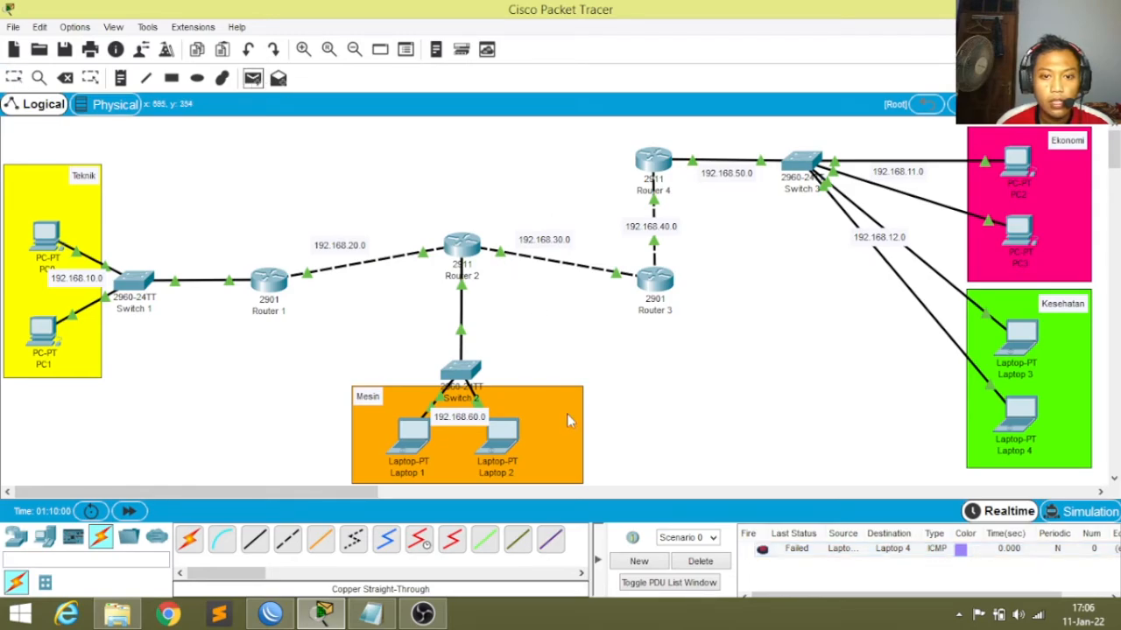
{"action": "left_click", "coordinate": [506, 437]}
{"action": "left_click", "coordinate": [42, 333]}
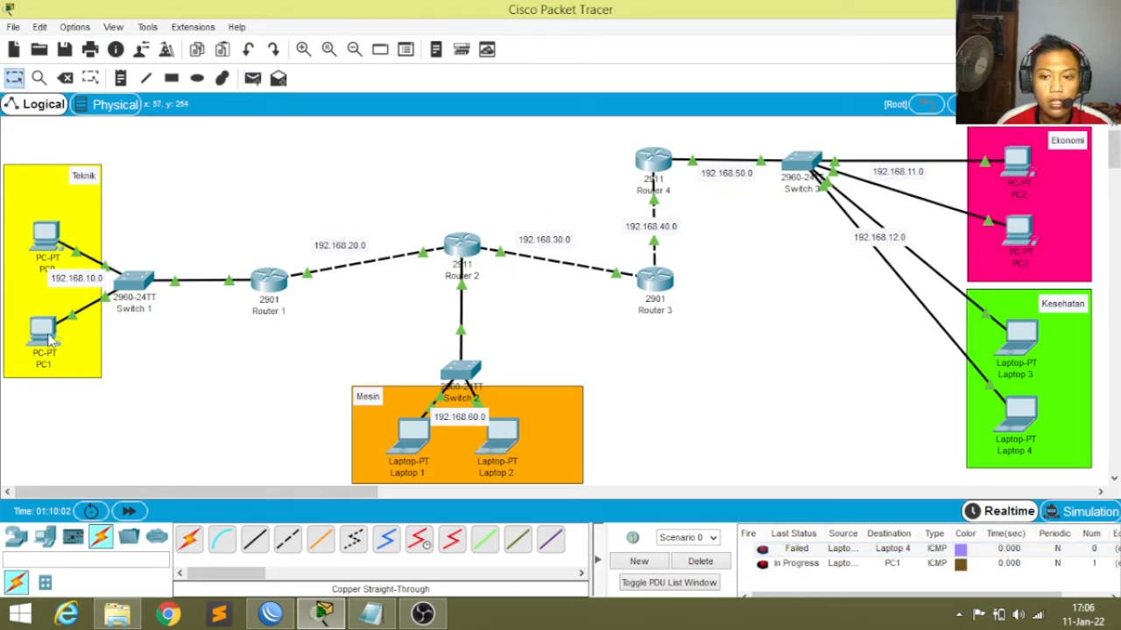
{"action": "left_click", "coordinate": [762, 563]}
{"action": "left_click", "coordinate": [763, 564]}
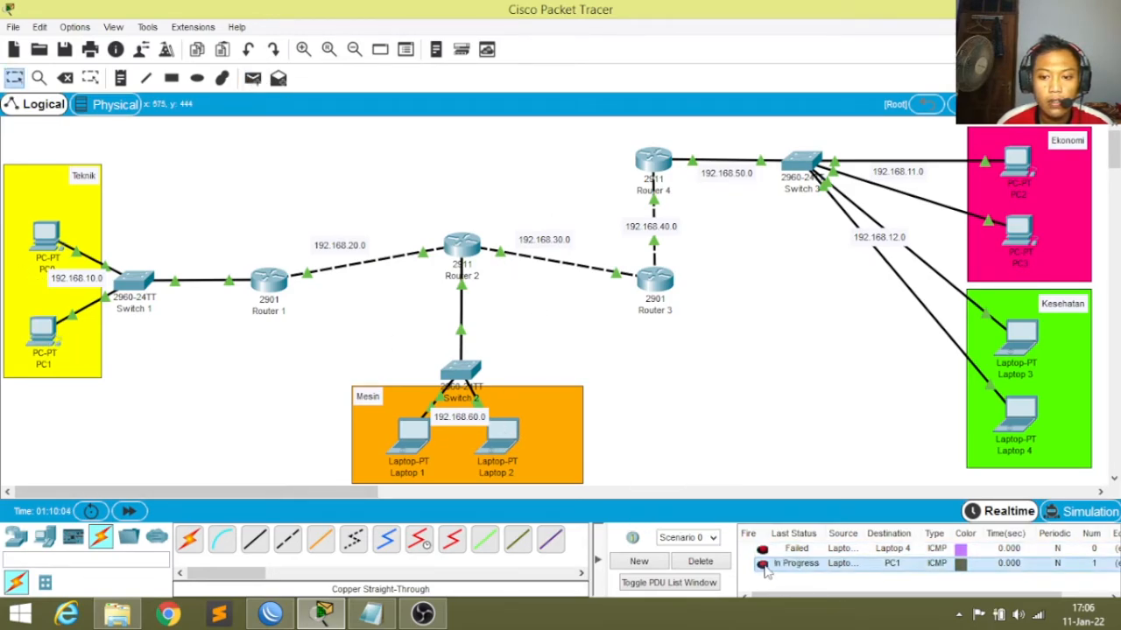
Delete the scenario's earlier test PDUs and send a simple PDU from Router 1 to Router 2.
{"action": "left_click", "coordinate": [714, 563]}
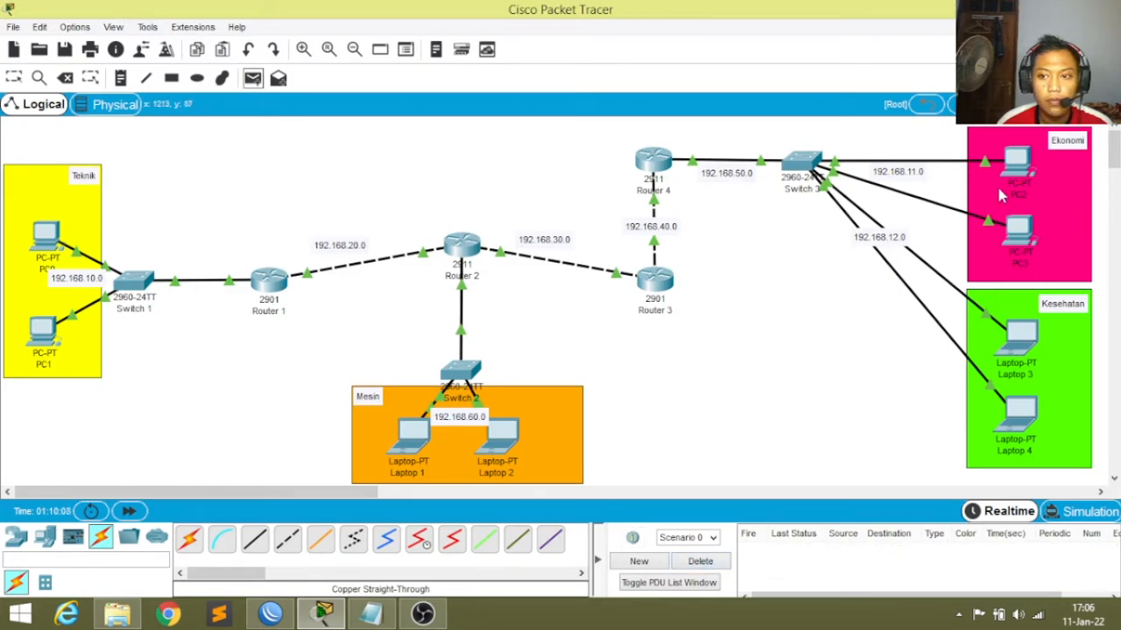
{"action": "left_click", "coordinate": [266, 281]}
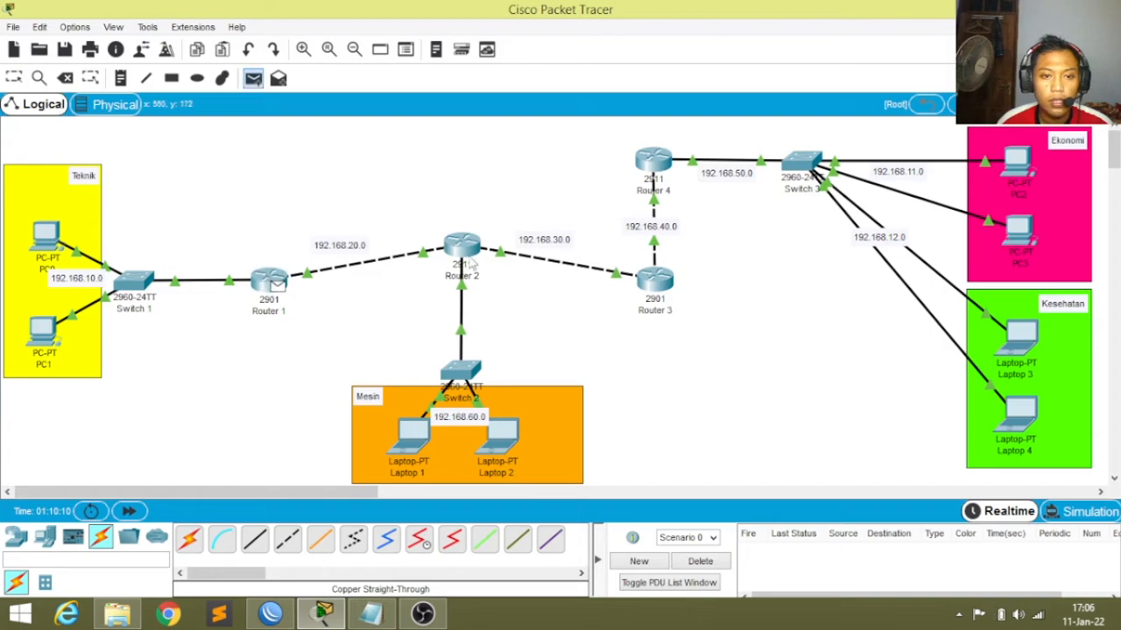
{"action": "left_click", "coordinate": [474, 254]}
Delete the Router 1 to Router 2 test and send a simple PDU from Router 1 to Router 3.
{"action": "left_click", "coordinate": [700, 561]}
{"action": "left_click", "coordinate": [252, 78]}
{"action": "left_click", "coordinate": [269, 280]}
{"action": "left_click", "coordinate": [656, 282]}
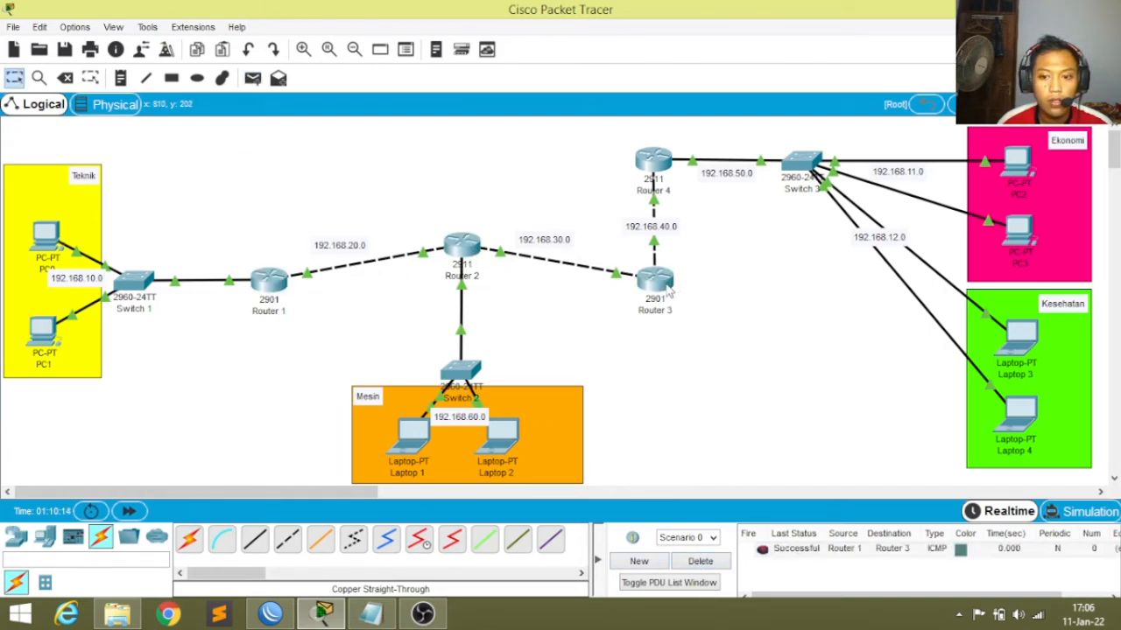
Test connectivity by sending a simple PDU from Router 1 to Router 4.
{"action": "left_click", "coordinate": [253, 78]}
{"action": "left_click", "coordinate": [273, 282]}
{"action": "left_click", "coordinate": [653, 159]}
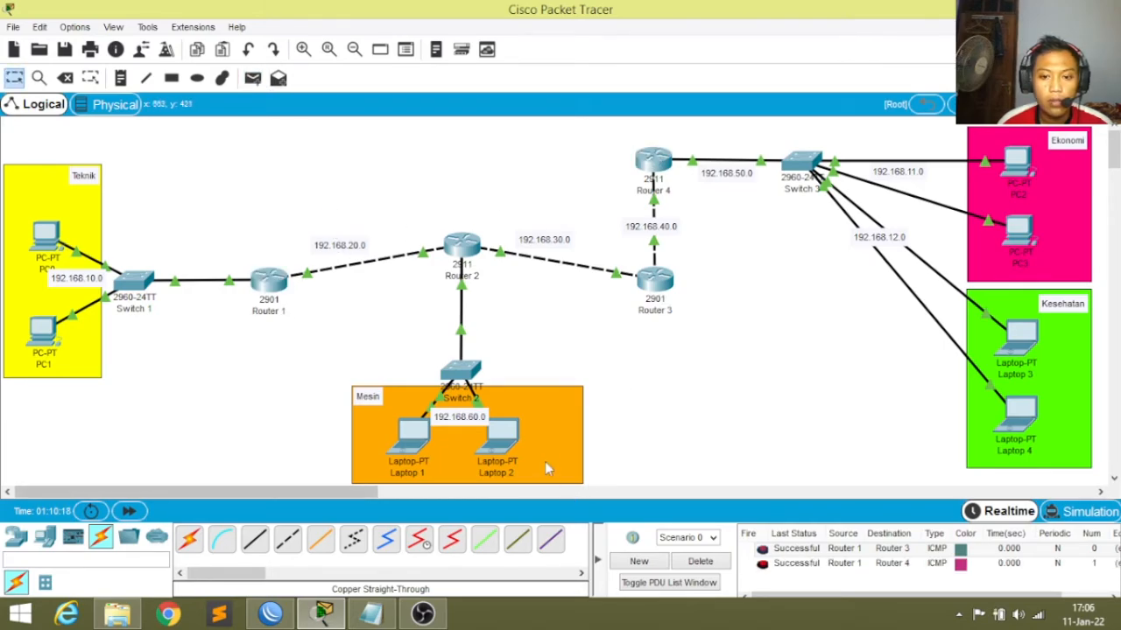
Delete the scenario's router-to-router tests and send simple PDUs from PC2 to Router 4 and from PC2 to Router 3.
{"action": "left_click", "coordinate": [693, 561]}
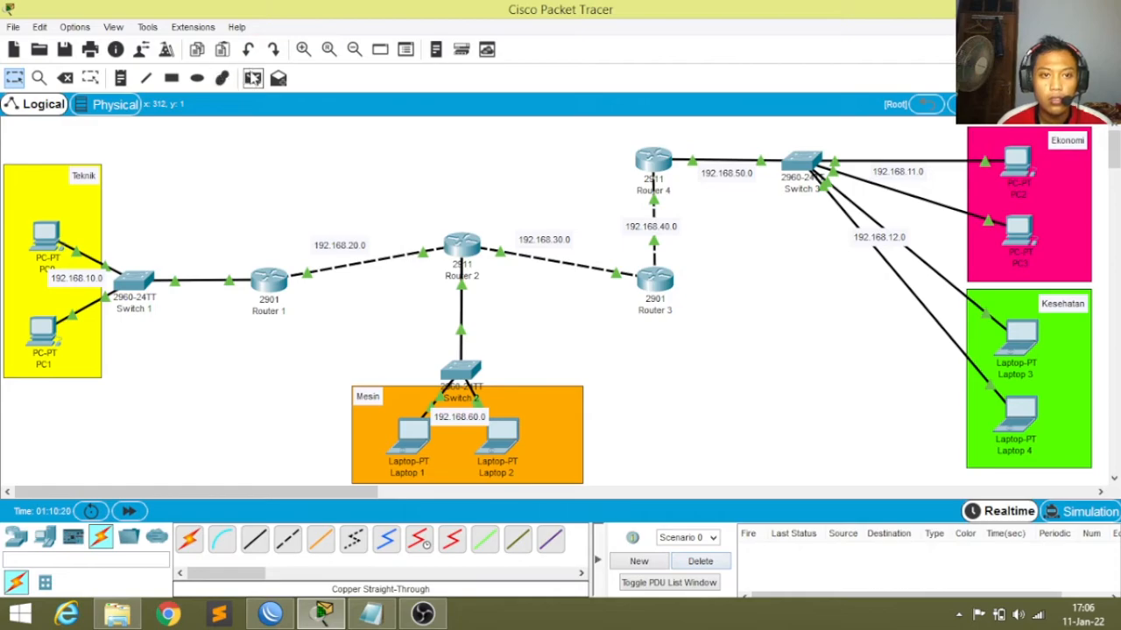
{"action": "left_click", "coordinate": [252, 78]}
{"action": "left_click", "coordinate": [1011, 171]}
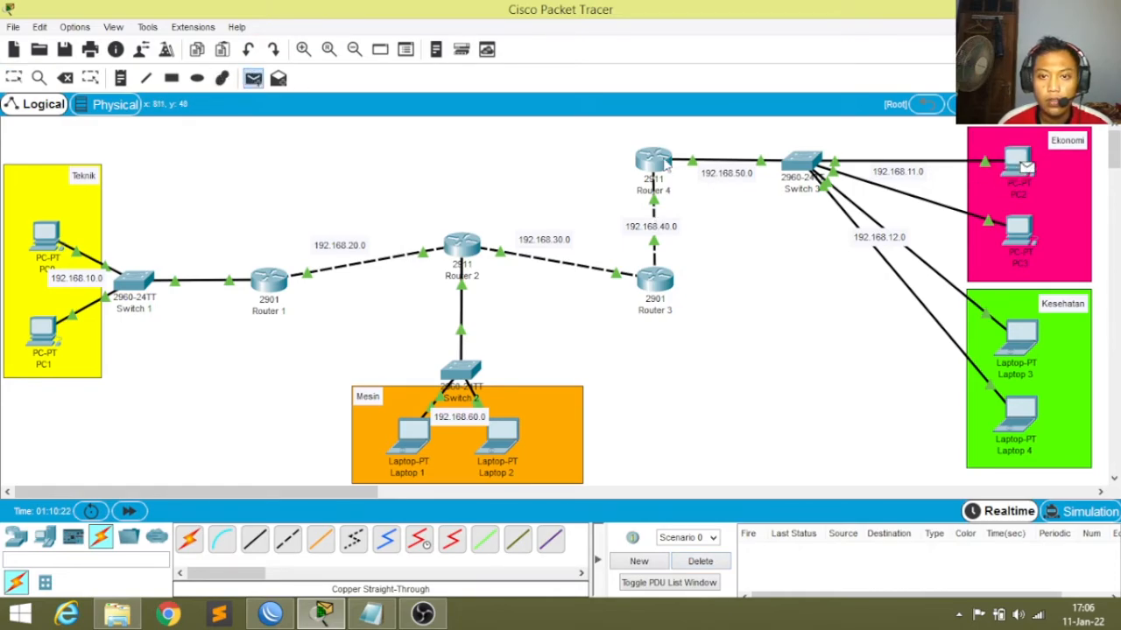
{"action": "left_click", "coordinate": [664, 165]}
{"action": "left_click", "coordinate": [252, 78]}
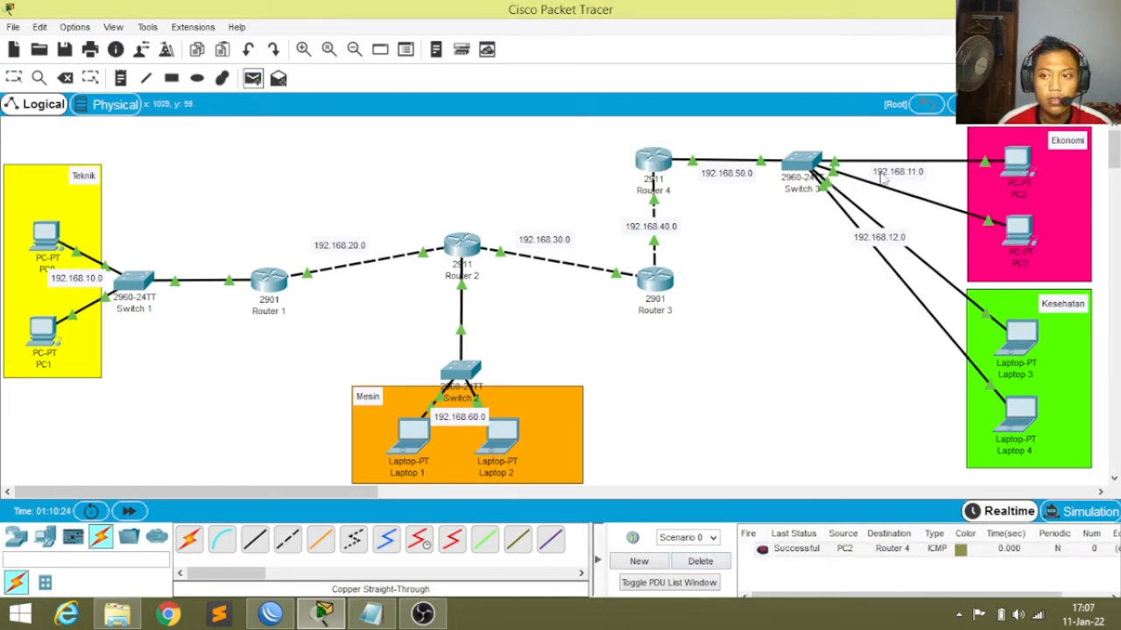
{"action": "left_click", "coordinate": [1020, 171]}
{"action": "left_click", "coordinate": [665, 280]}
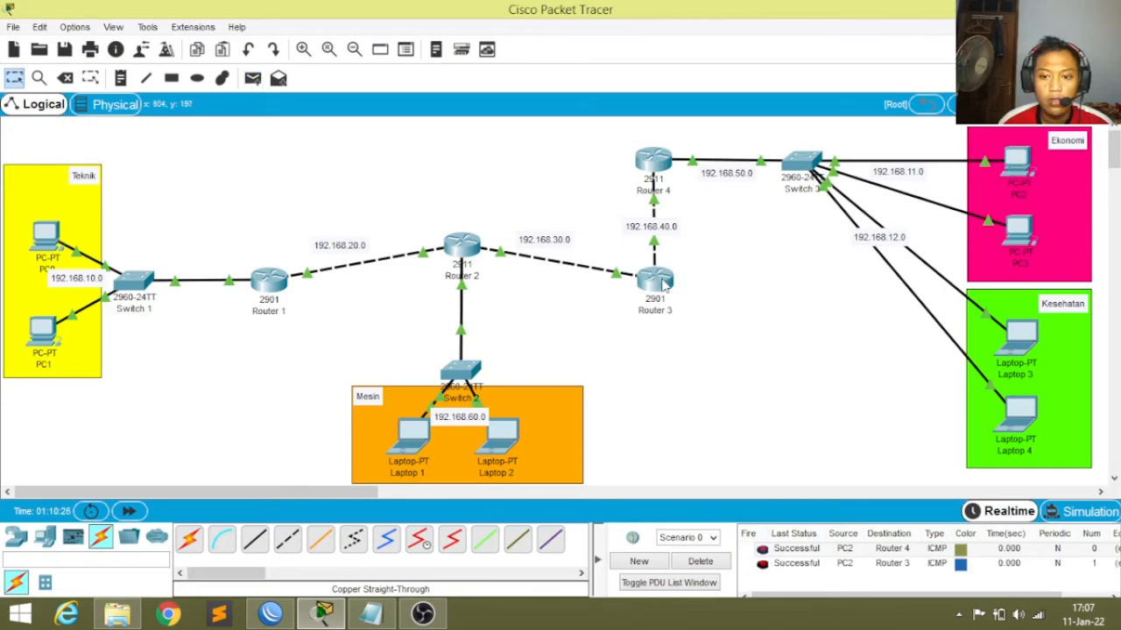
Test connectivity by sending a simple PDU from PC3 to Router 2.
{"action": "left_click", "coordinate": [253, 78]}
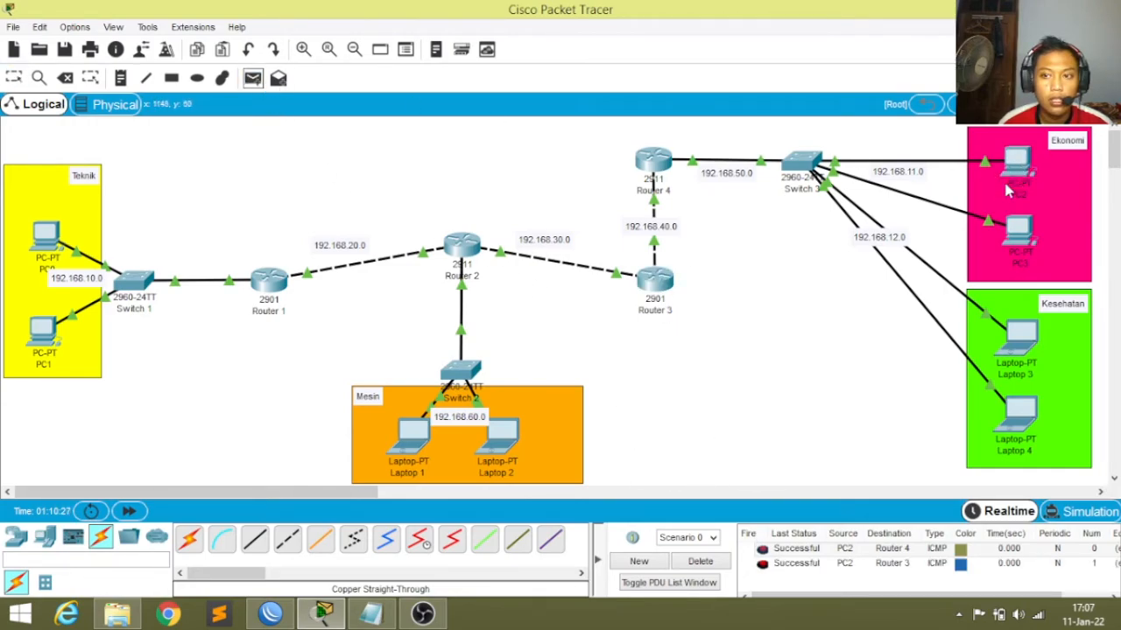
{"action": "left_click", "coordinate": [1002, 239]}
{"action": "left_click", "coordinate": [484, 247]}
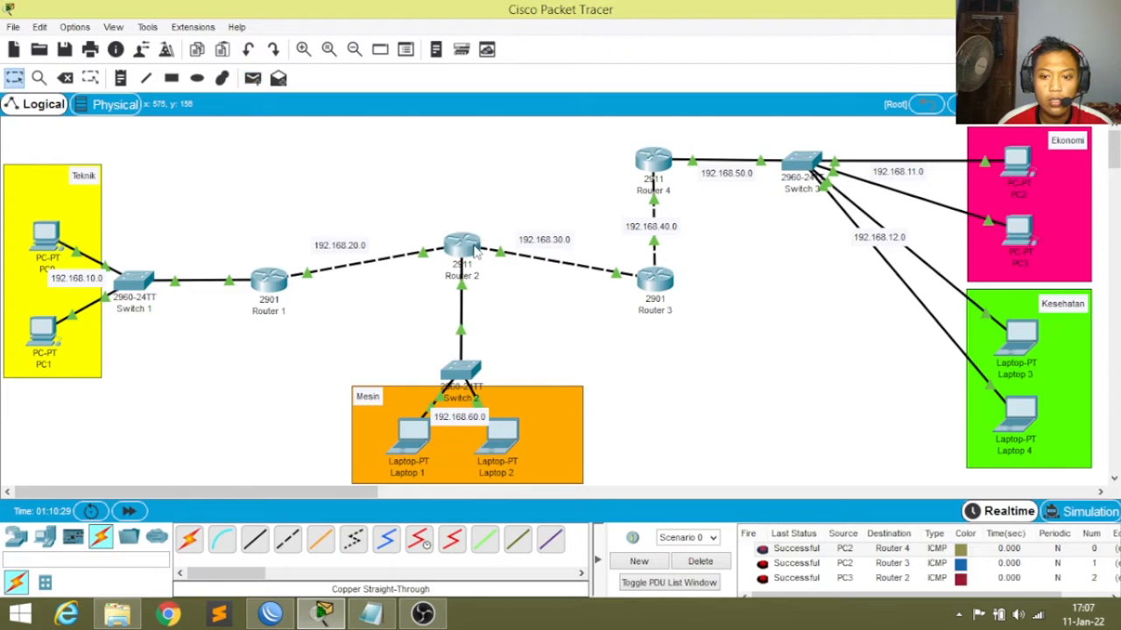
Delete the PC2 and PC3 tests, send a simple PDU from PC3 to Laptop 2 and fire it again.
{"action": "left_click", "coordinate": [692, 567]}
{"action": "left_click", "coordinate": [252, 78]}
{"action": "left_click", "coordinate": [1046, 230]}
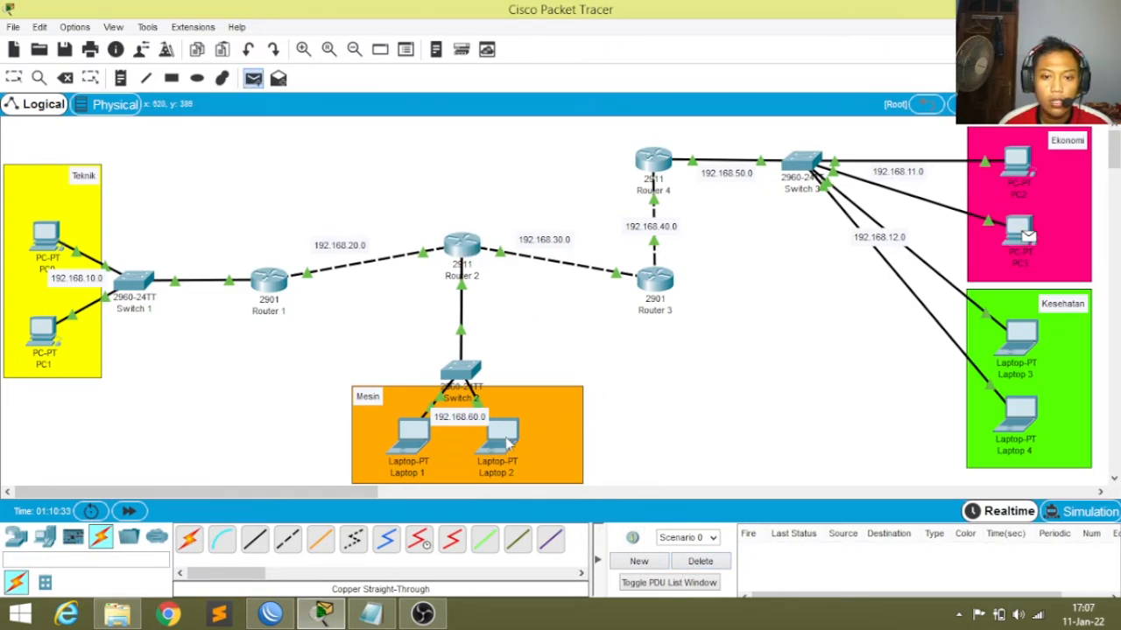
{"action": "left_click", "coordinate": [503, 433]}
{"action": "left_click", "coordinate": [763, 549]}
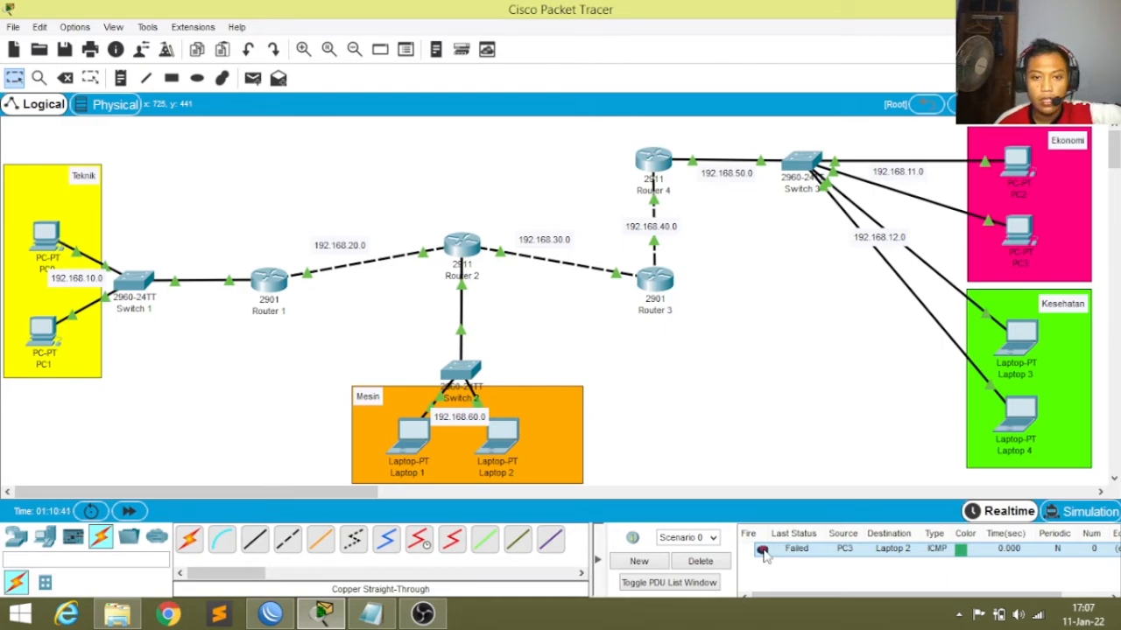
Consult the VLAN 10 Mesin switch commands in ConfigRouterCiscoVlanACL.txt and enter global configuration mode on Switch 2 with ena and conf t.
{"action": "left_click", "coordinate": [453, 375]}
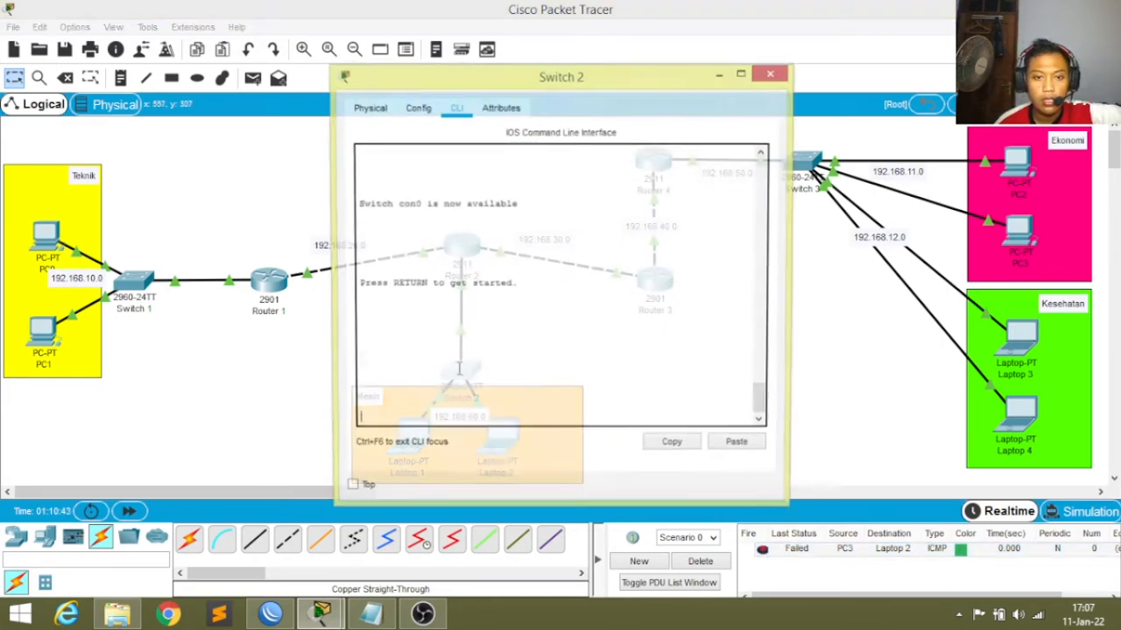
{"action": "key", "text": "Return"}
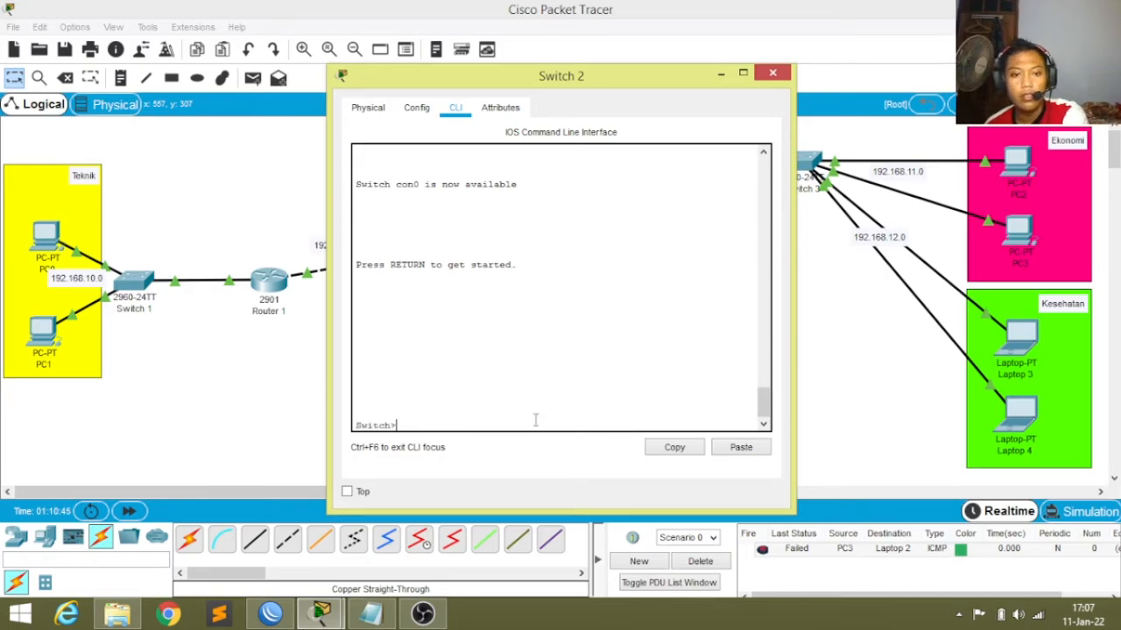
{"action": "left_click", "coordinate": [370, 614]}
{"action": "scroll", "coordinate": [312, 186], "scroll_direction": "up", "scroll_amount": 5}
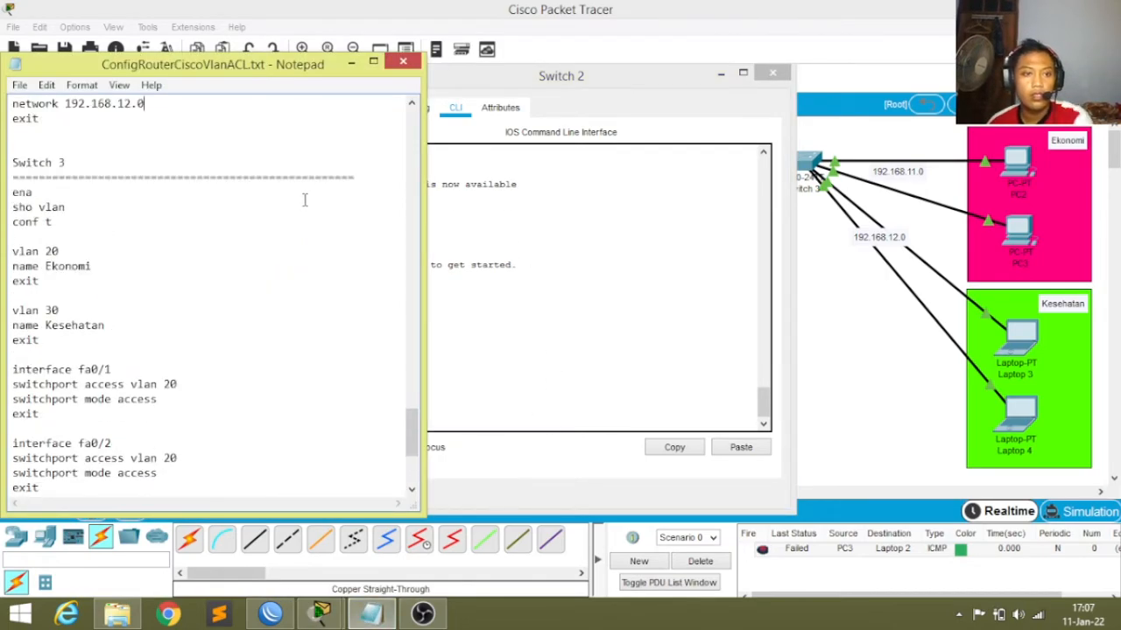
{"action": "left_click_drag", "start_coordinate": [411, 429], "coordinate": [393, 300]}
{"action": "left_click", "coordinate": [596, 390]}
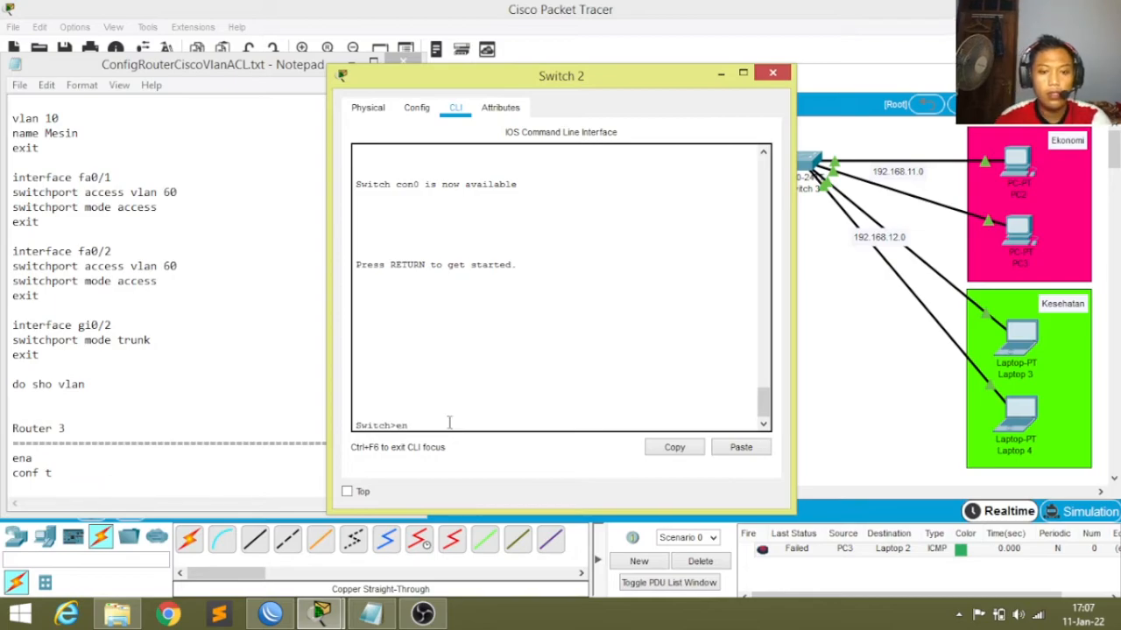
{"action": "type", "text": "ena"}
{"action": "key", "text": "Return"}
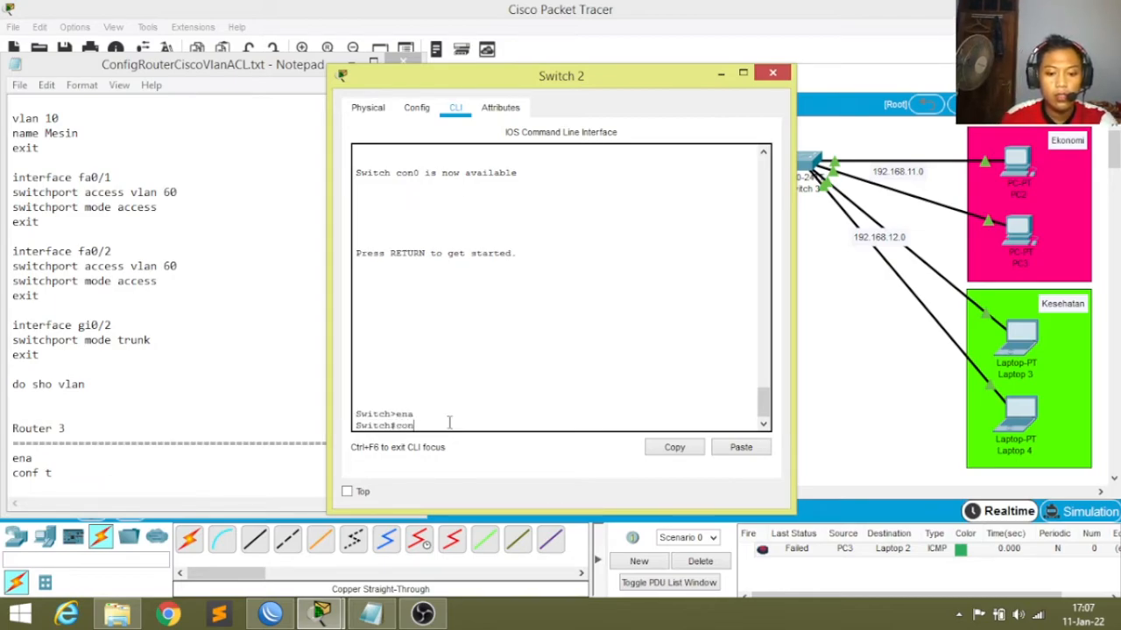
{"action": "type", "text": "conf t"}
{"action": "key", "text": "Return"}
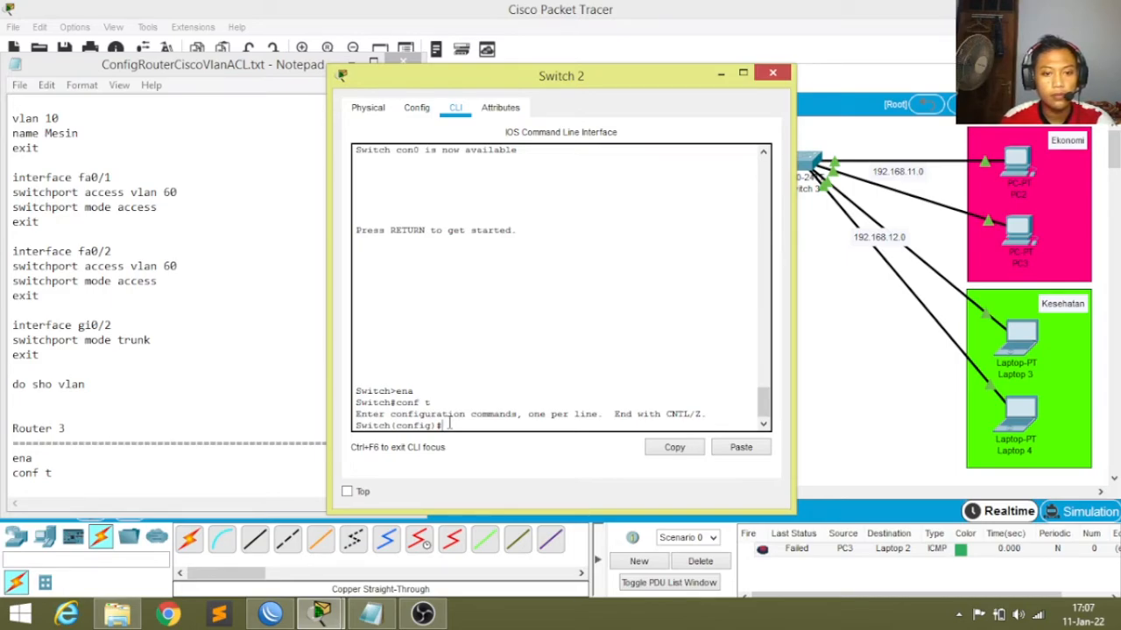
Set Switch 2's interface gi0/2 to switchport mode trunk, and put away its command line and the configuration notes.
{"action": "type", "text": "in"}
{"action": "key", "text": "Tab"}
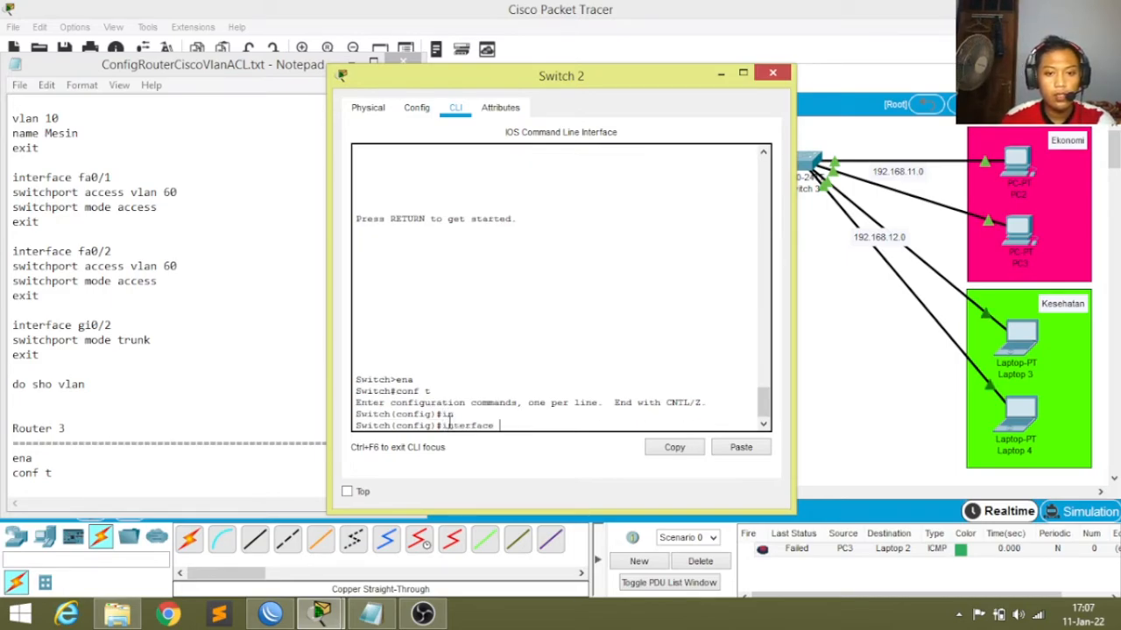
{"action": "type", "text": "gi0"}
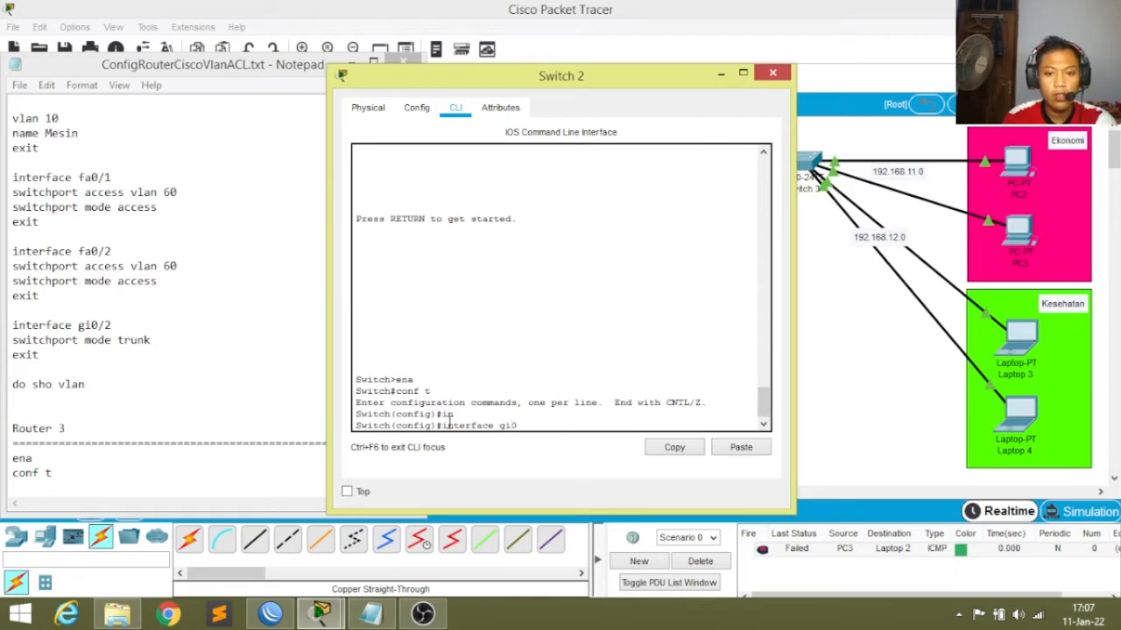
{"action": "type", "text": "/2"}
{"action": "key", "text": "Return"}
{"action": "type", "text": "s"}
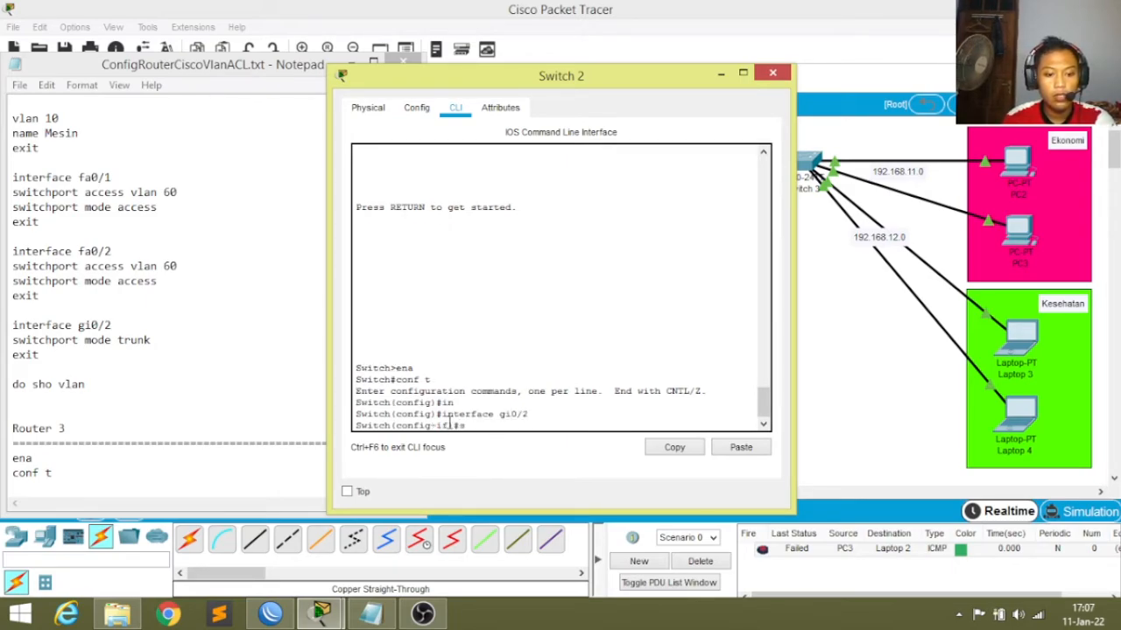
{"action": "type", "text": "witchport m"}
{"action": "key", "text": "Tab"}
{"action": "type", "text": "m"}
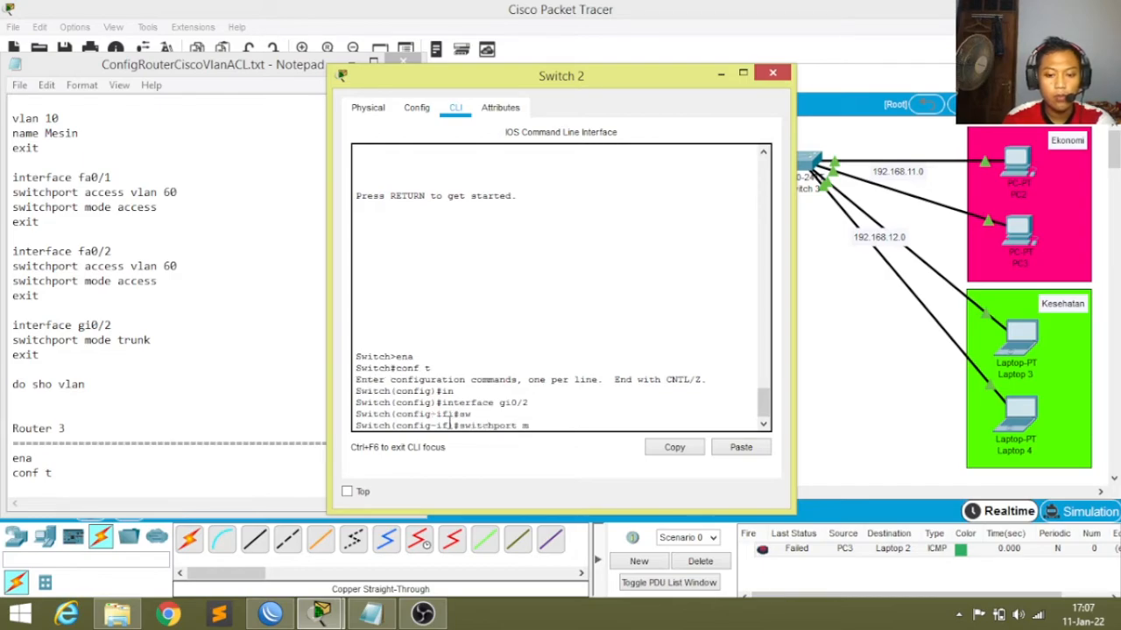
{"action": "type", "text": "o"}
{"action": "key", "text": "Tab"}
{"action": "type", "text": "tr"}
{"action": "key", "text": "Tab"}
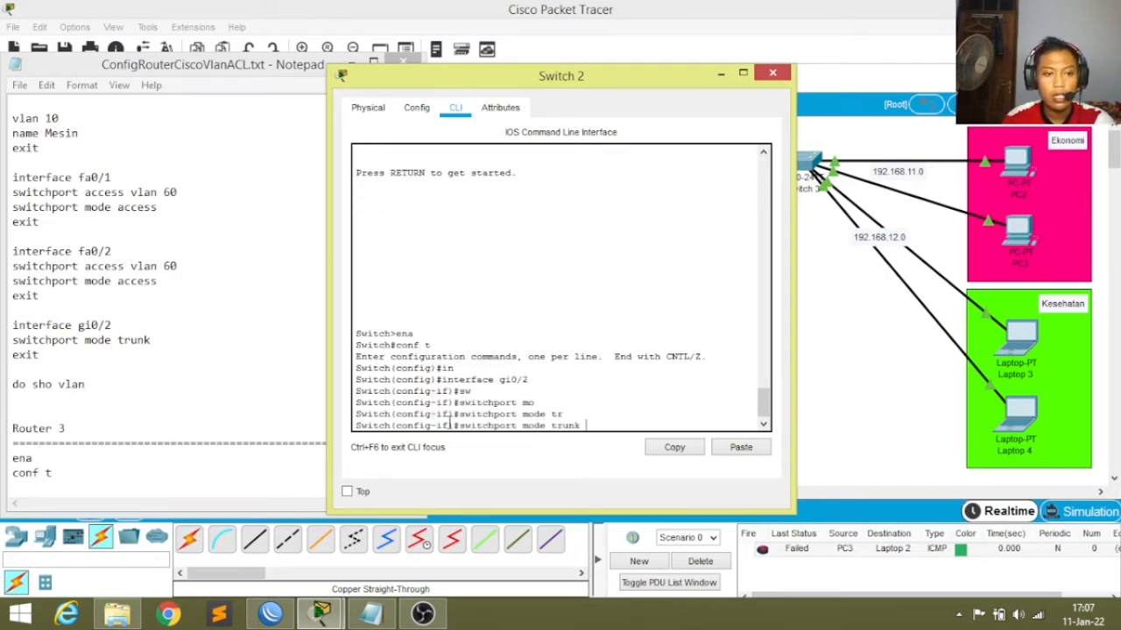
{"action": "key", "text": "Return"}
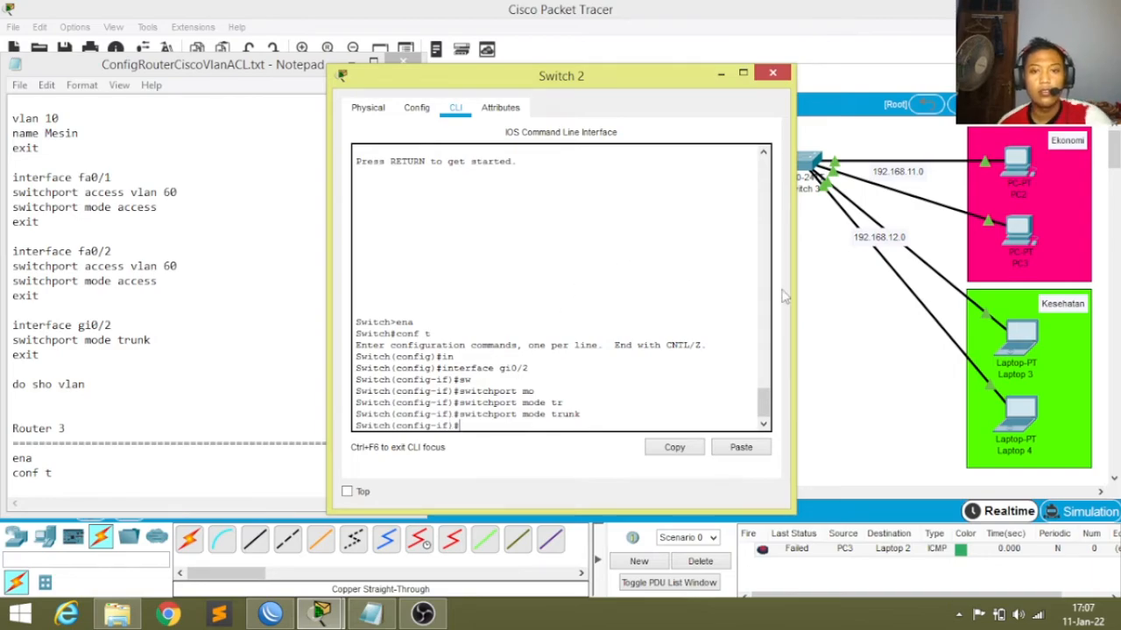
{"action": "left_click", "coordinate": [772, 73]}
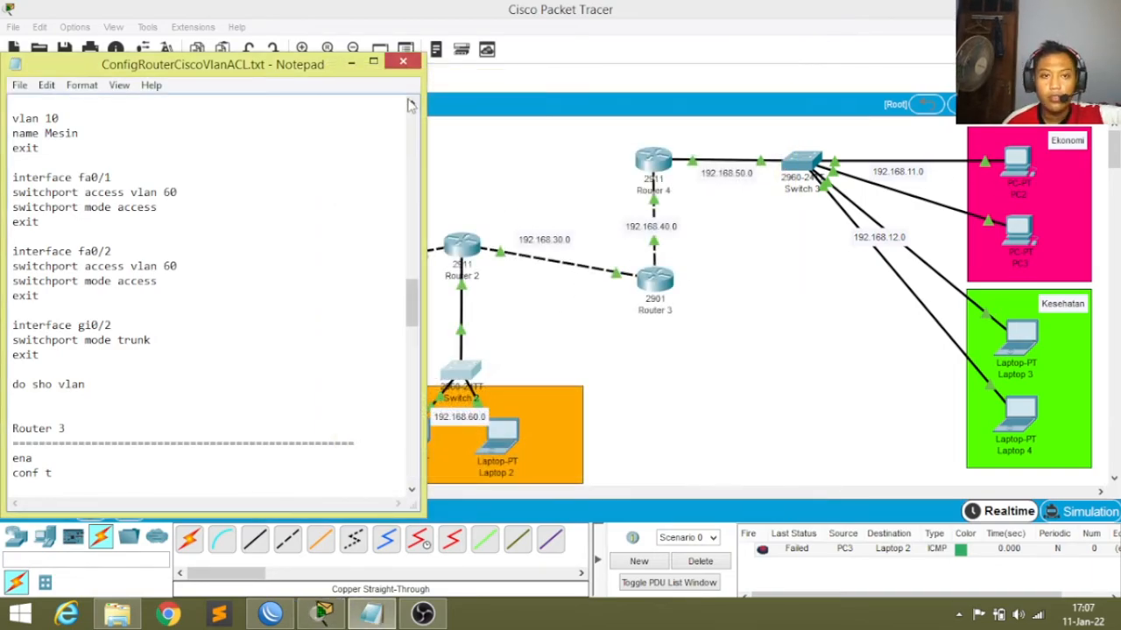
{"action": "left_click", "coordinate": [353, 63]}
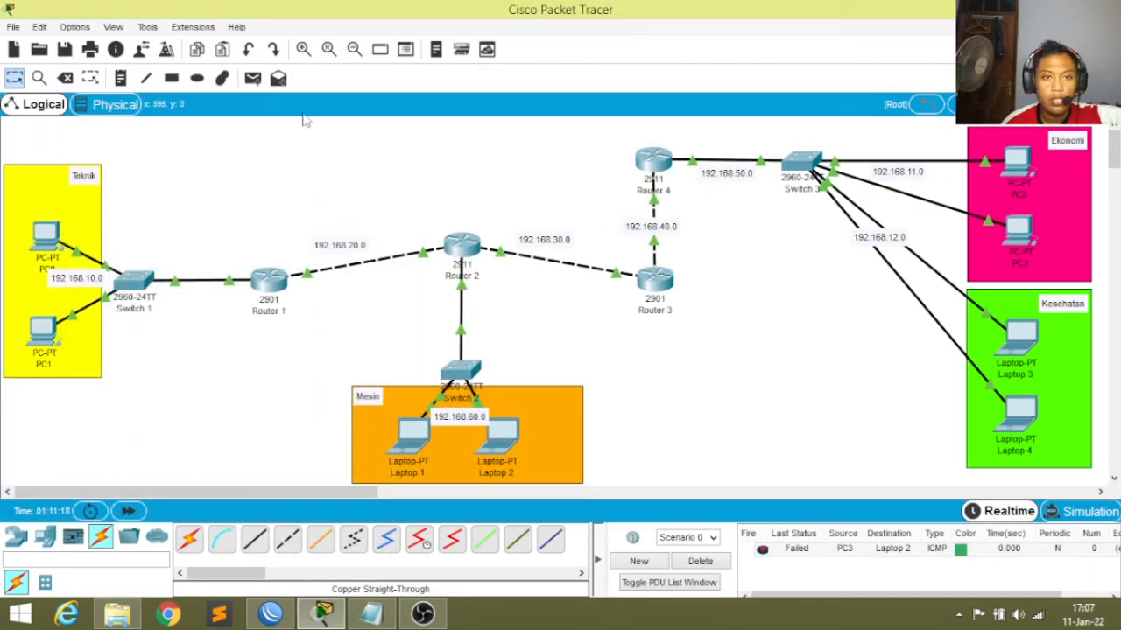
Test connectivity by sending a simple PDU from Laptop 2 to PC3 and firing it again.
{"action": "left_click", "coordinate": [255, 80]}
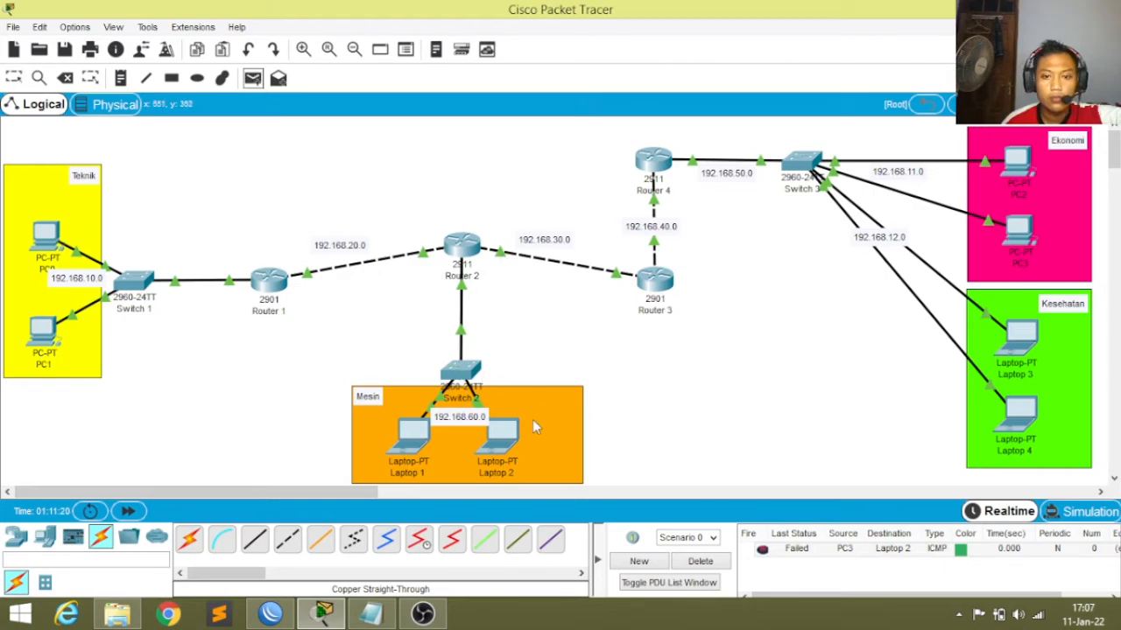
{"action": "left_click", "coordinate": [505, 438]}
{"action": "left_click", "coordinate": [1017, 234]}
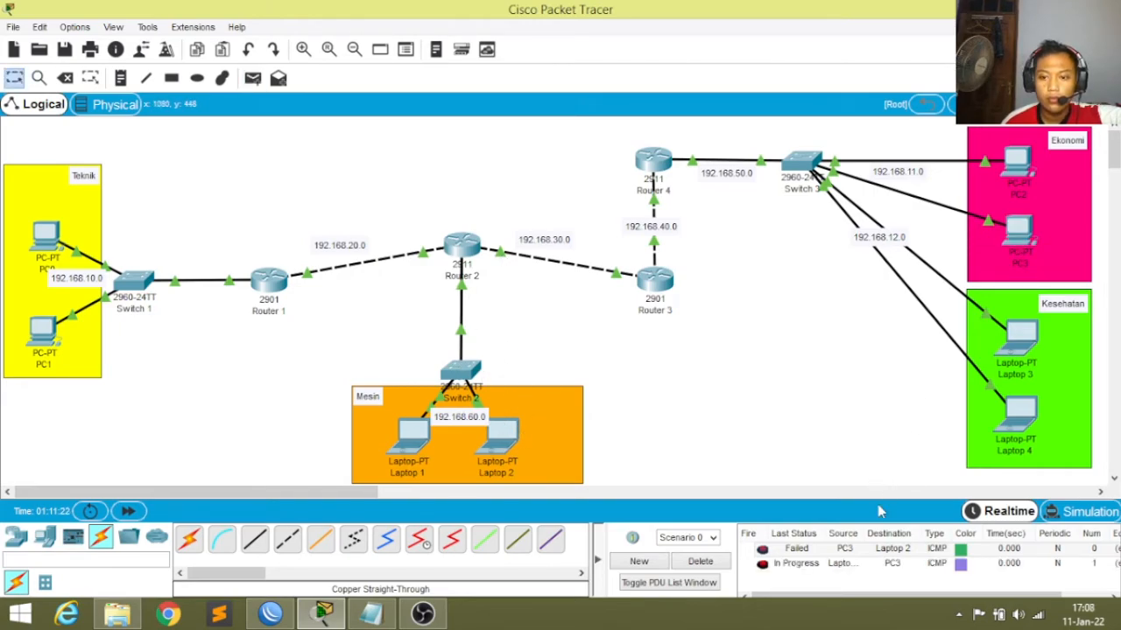
{"action": "double_click", "coordinate": [764, 569]}
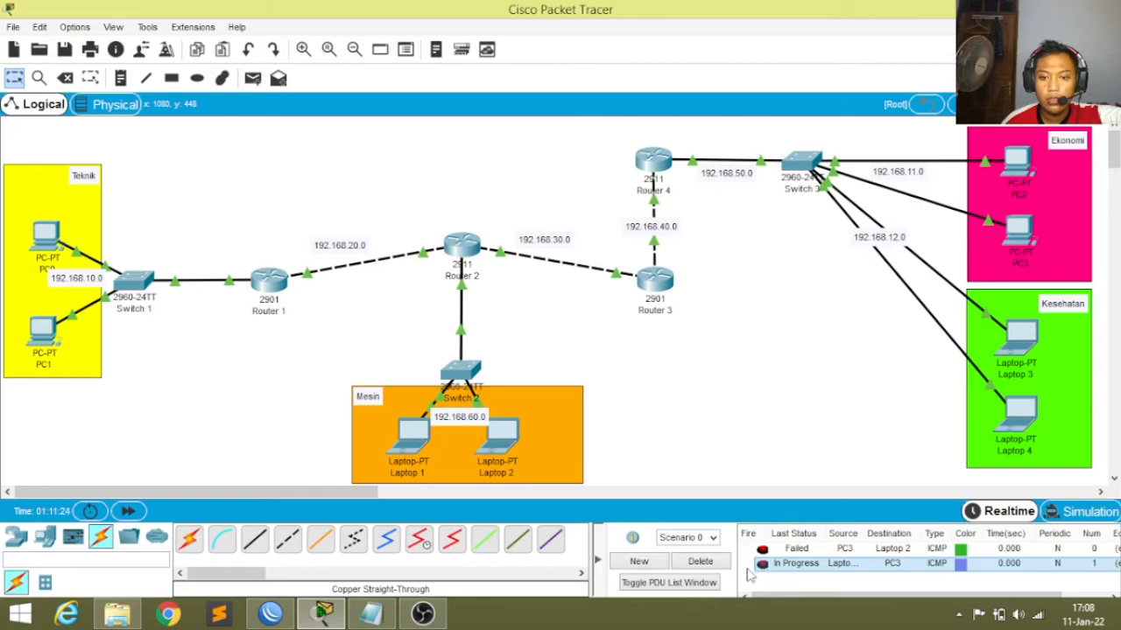
Delete the scenario's tests and check the IP configuration of Laptop 2 and PC3.
{"action": "left_click", "coordinate": [701, 561]}
{"action": "left_click", "coordinate": [503, 442]}
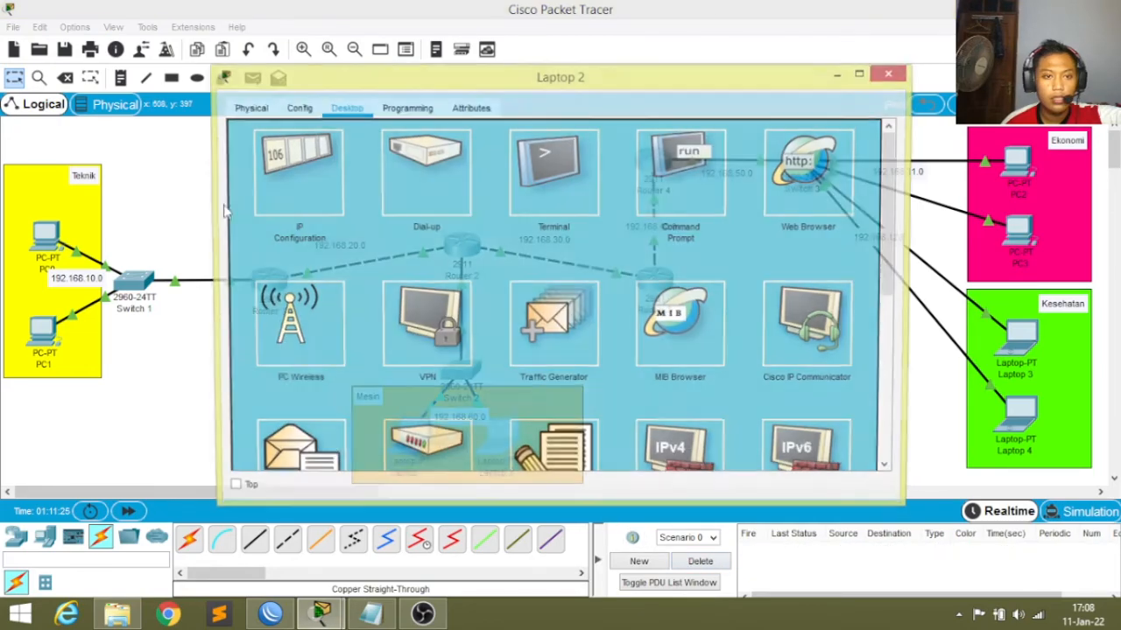
{"action": "left_click", "coordinate": [279, 161]}
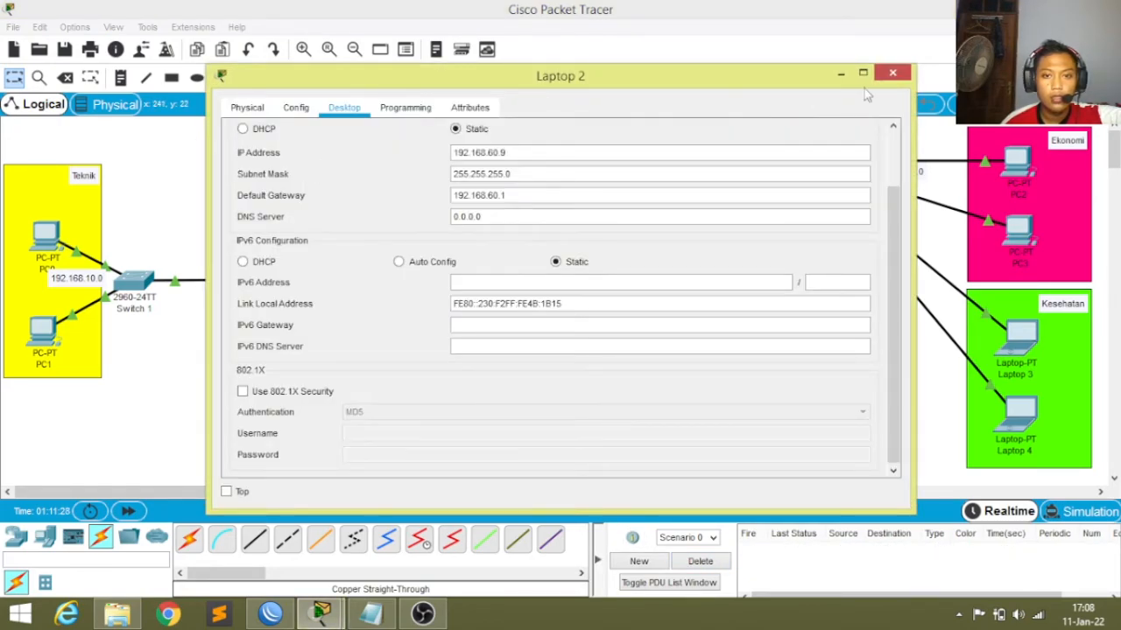
{"action": "left_click", "coordinate": [892, 72]}
{"action": "left_click", "coordinate": [1017, 232]}
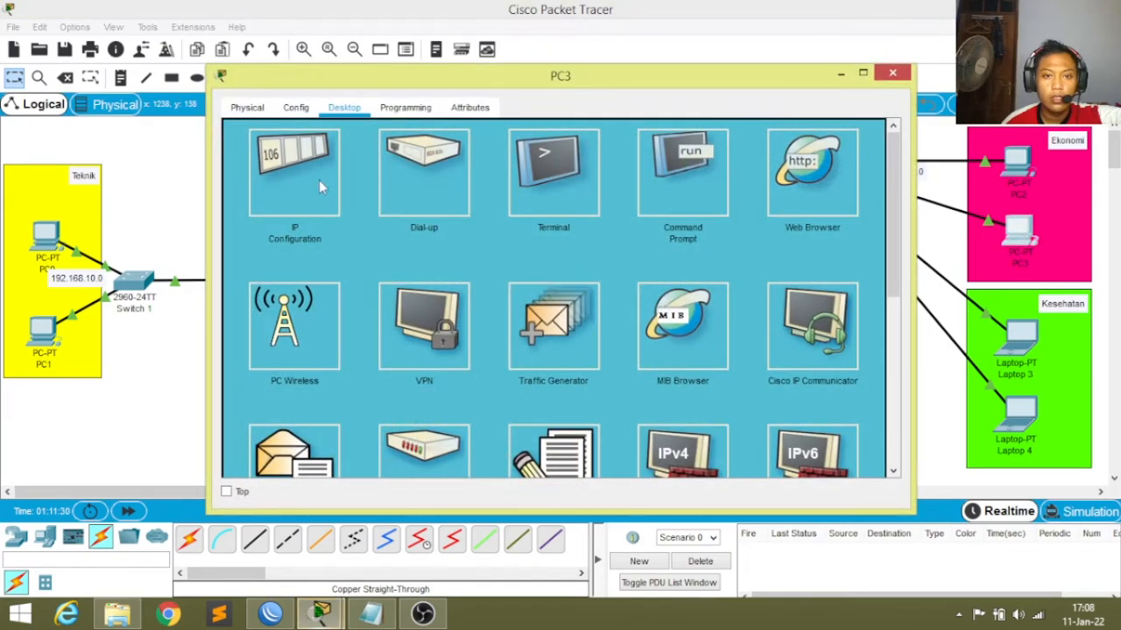
{"action": "left_click", "coordinate": [317, 177]}
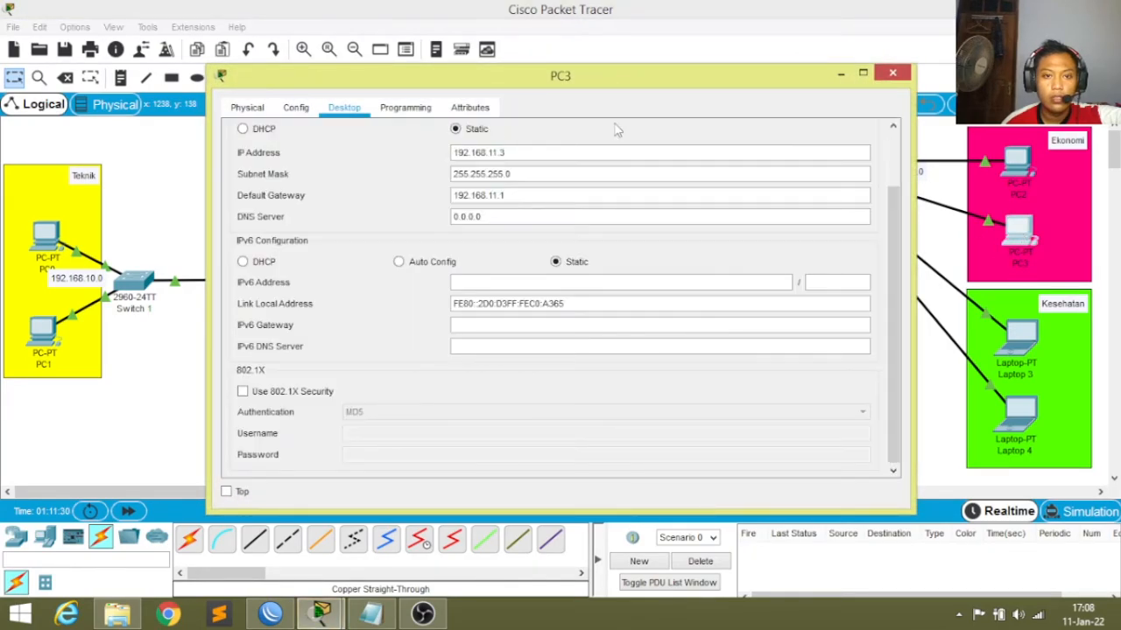
{"action": "left_click", "coordinate": [892, 74]}
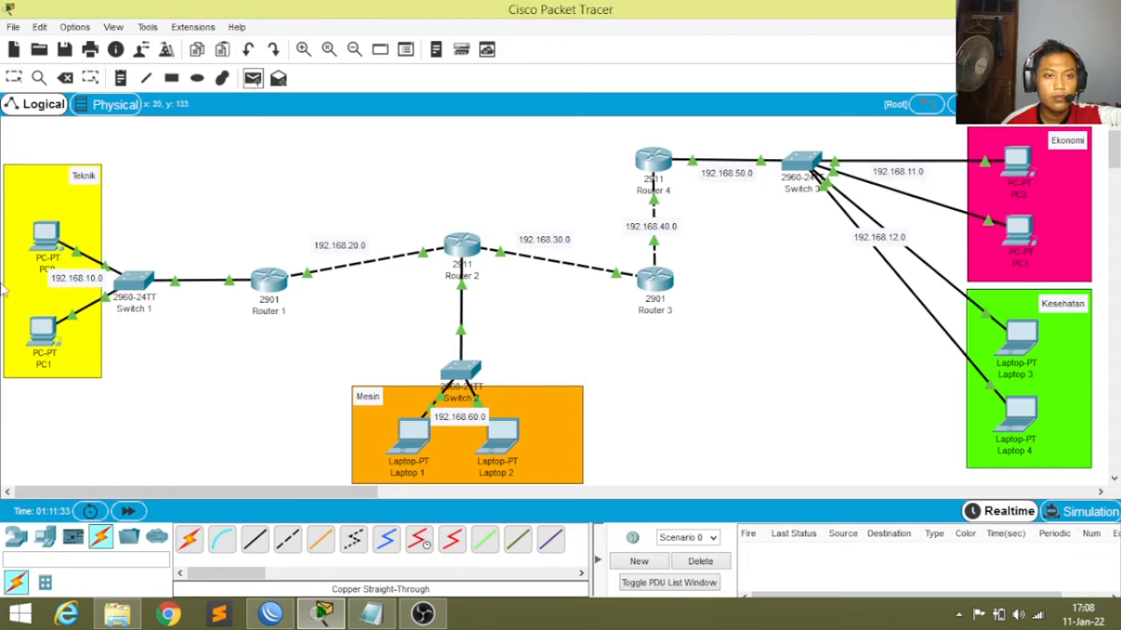
Test connectivity by sending a simple PDU from PC0 to PC3 and firing it again.
{"action": "left_click", "coordinate": [54, 243]}
{"action": "left_click", "coordinate": [1015, 238]}
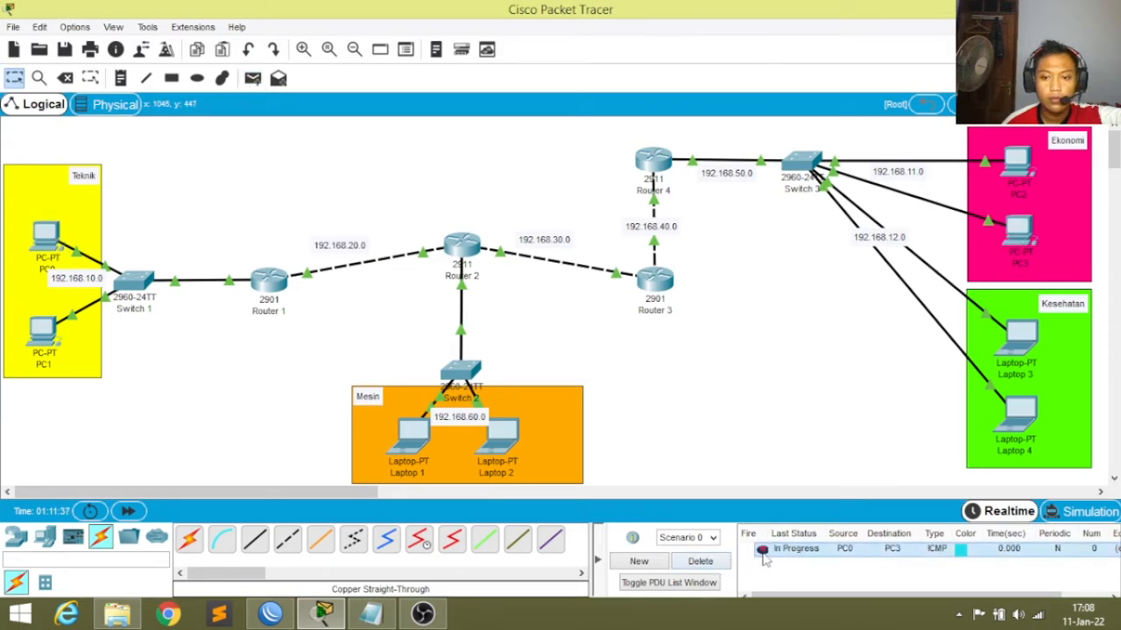
{"action": "double_click", "coordinate": [767, 552]}
{"action": "left_click", "coordinate": [767, 553]}
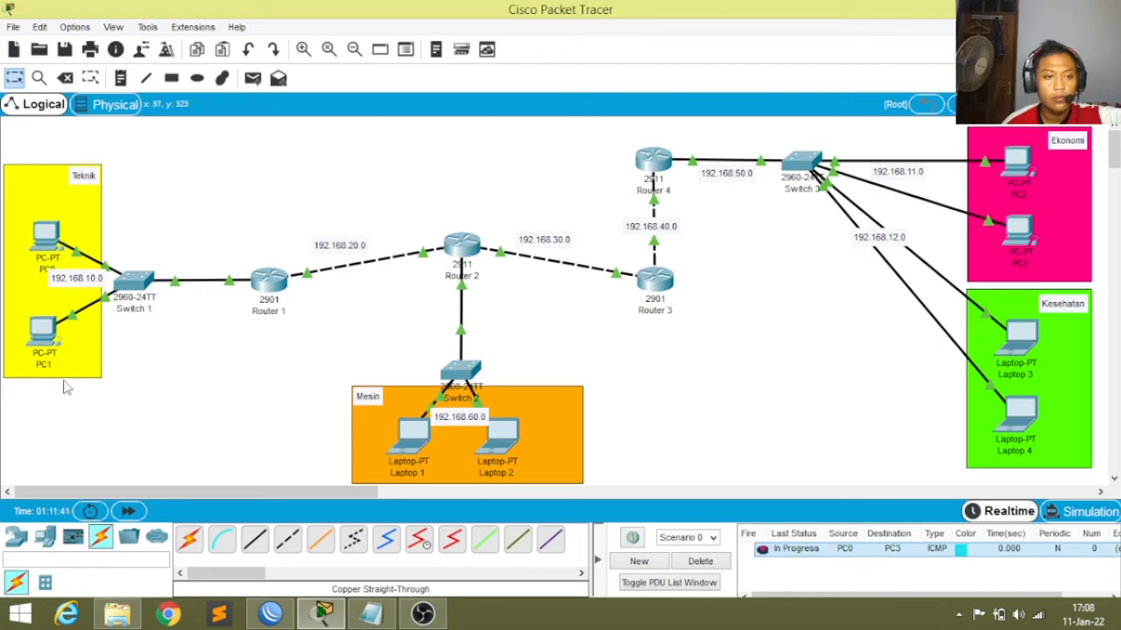
Check PC1's IP configuration.
{"action": "left_click", "coordinate": [44, 332]}
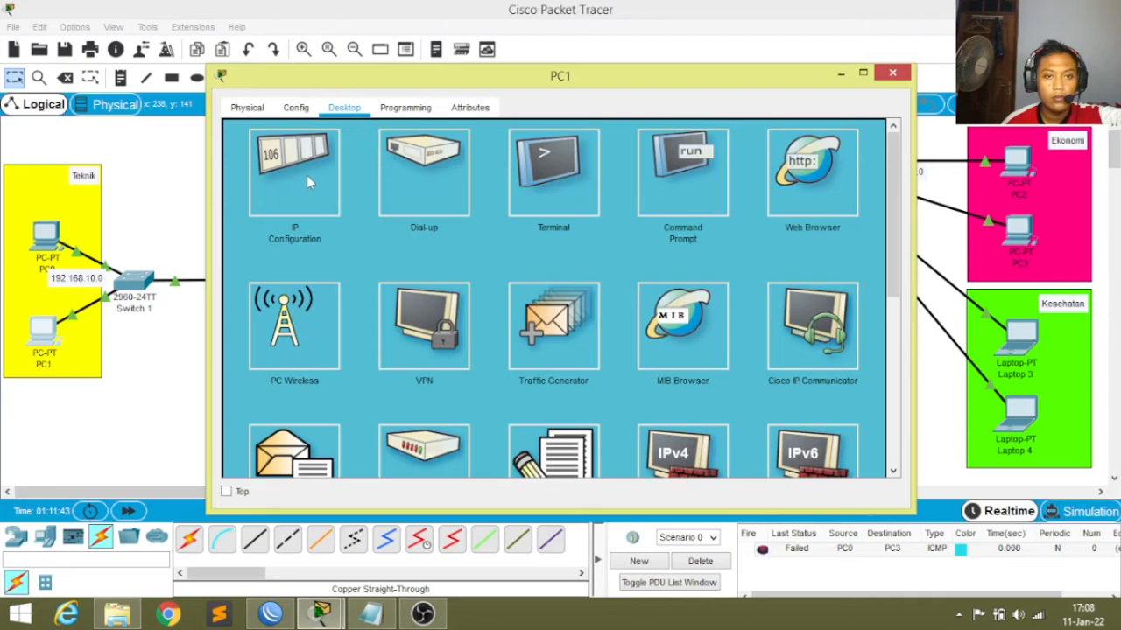
{"action": "left_click", "coordinate": [307, 182]}
{"action": "left_click", "coordinate": [891, 75]}
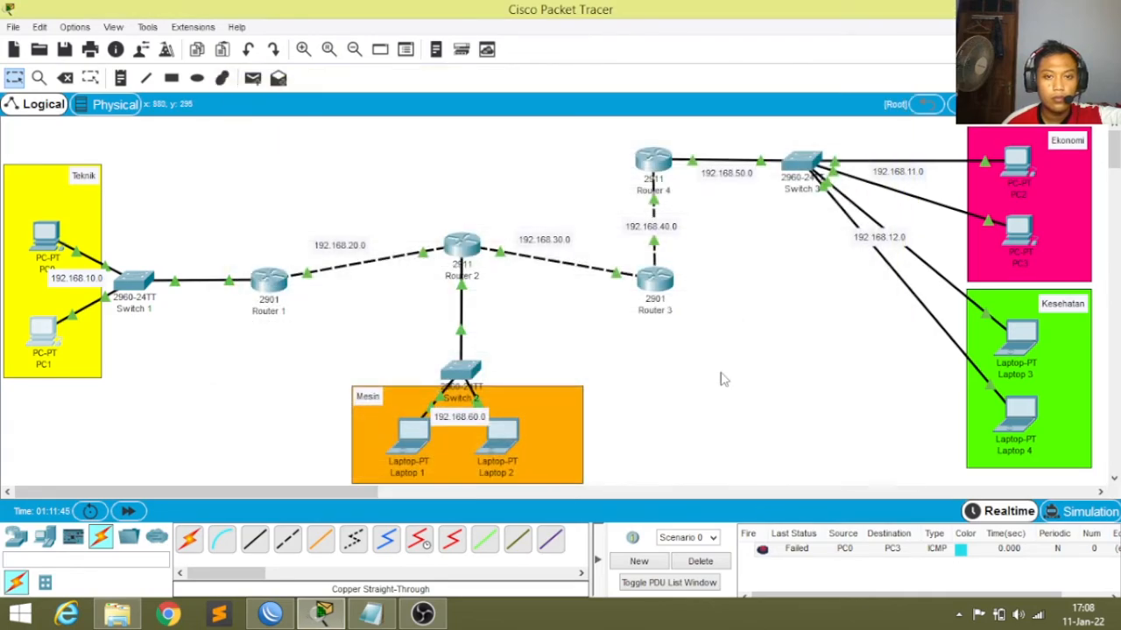
Delete the scenario's test and review the switch and router commands in ConfigRouterCiscoVlanACL.txt in Notepad.
{"action": "left_click", "coordinate": [723, 563]}
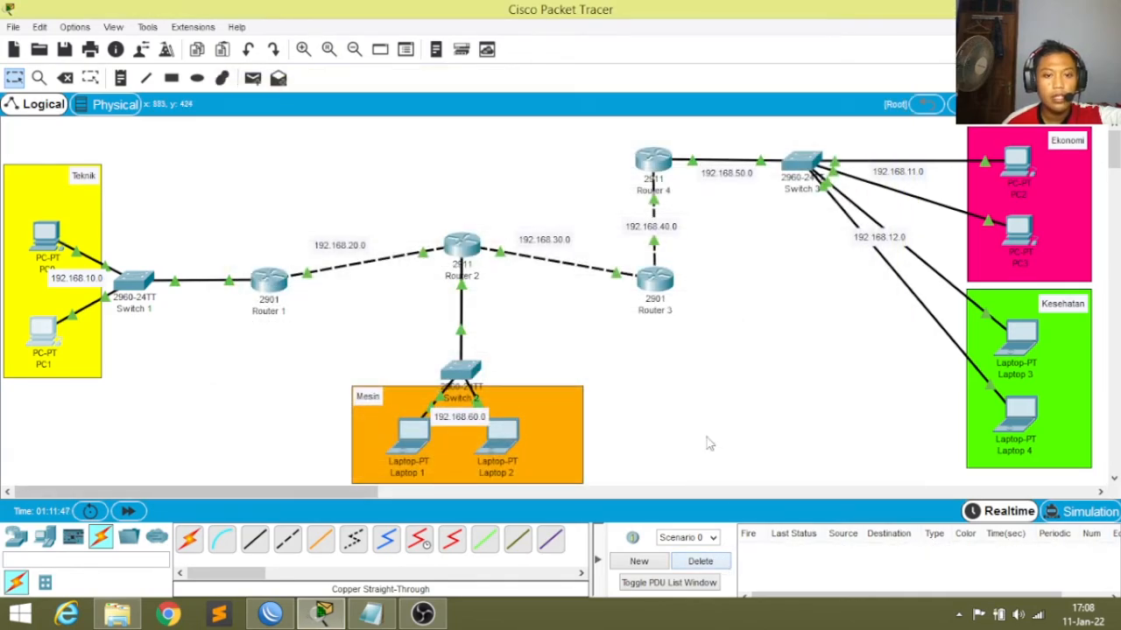
{"action": "left_click", "coordinate": [371, 612]}
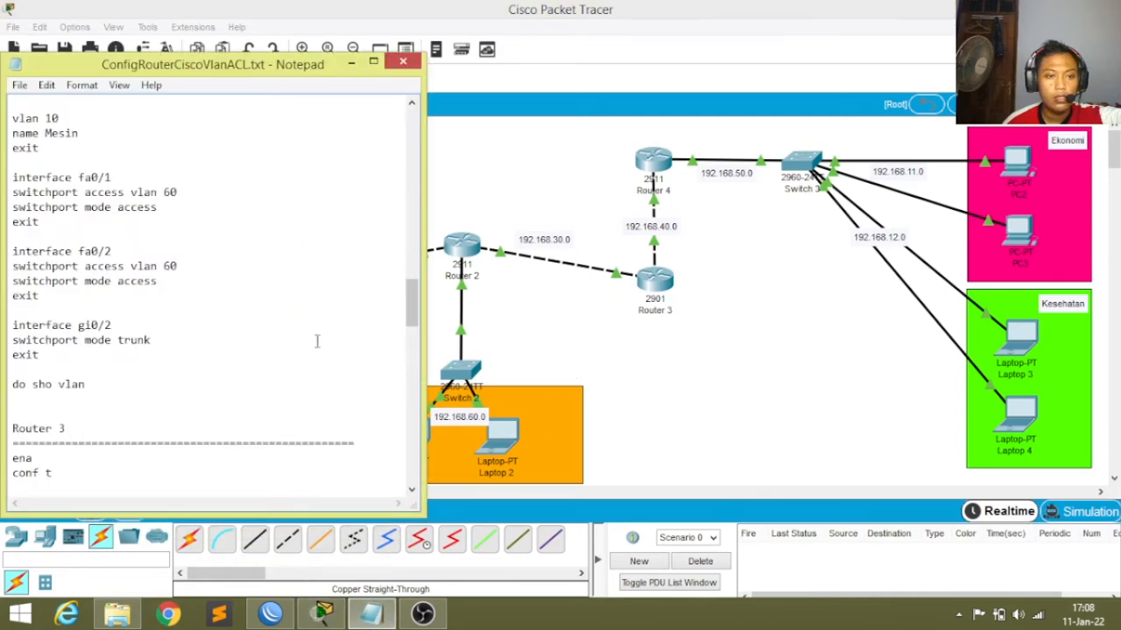
{"action": "scroll", "coordinate": [358, 306], "scroll_direction": "up", "scroll_amount": 13}
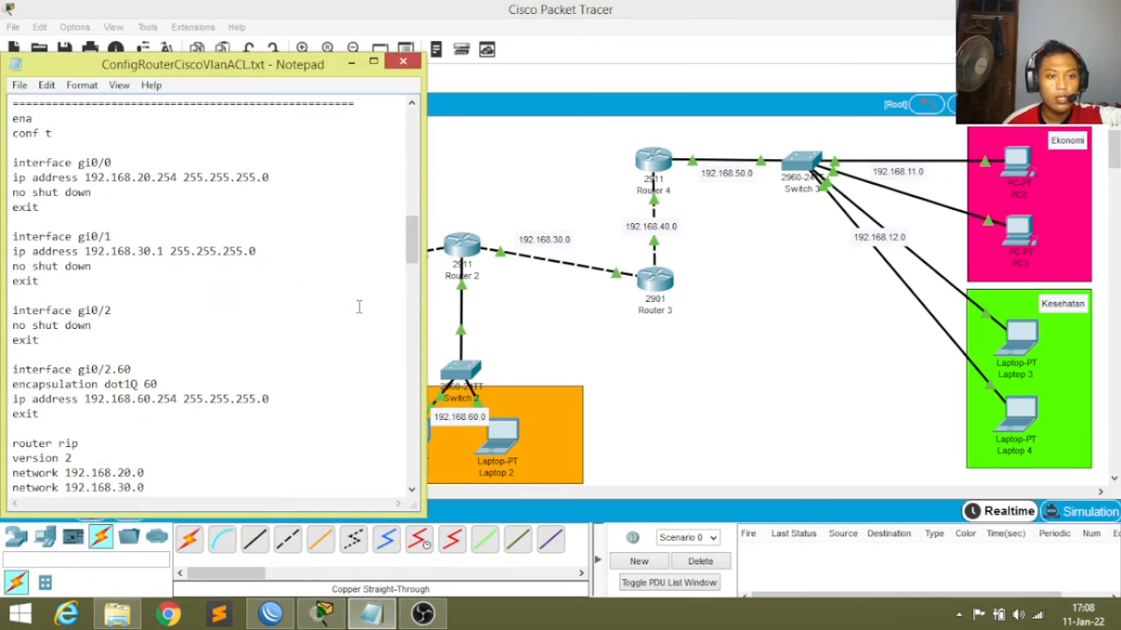
{"action": "scroll", "coordinate": [358, 308], "scroll_direction": "up", "scroll_amount": 15}
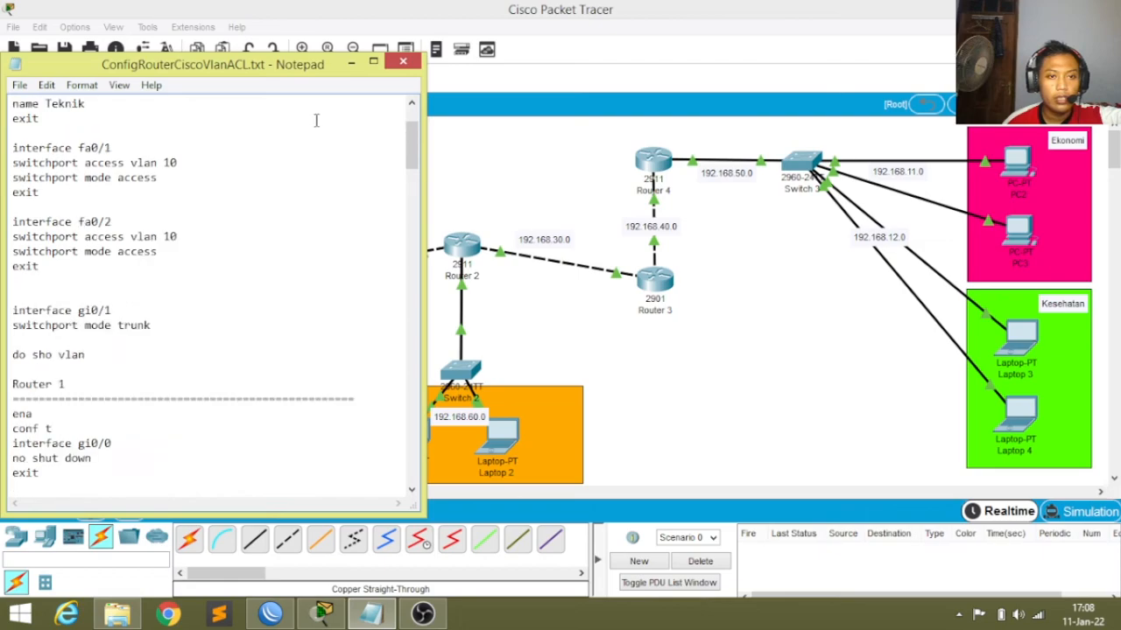
{"action": "left_click", "coordinate": [351, 62]}
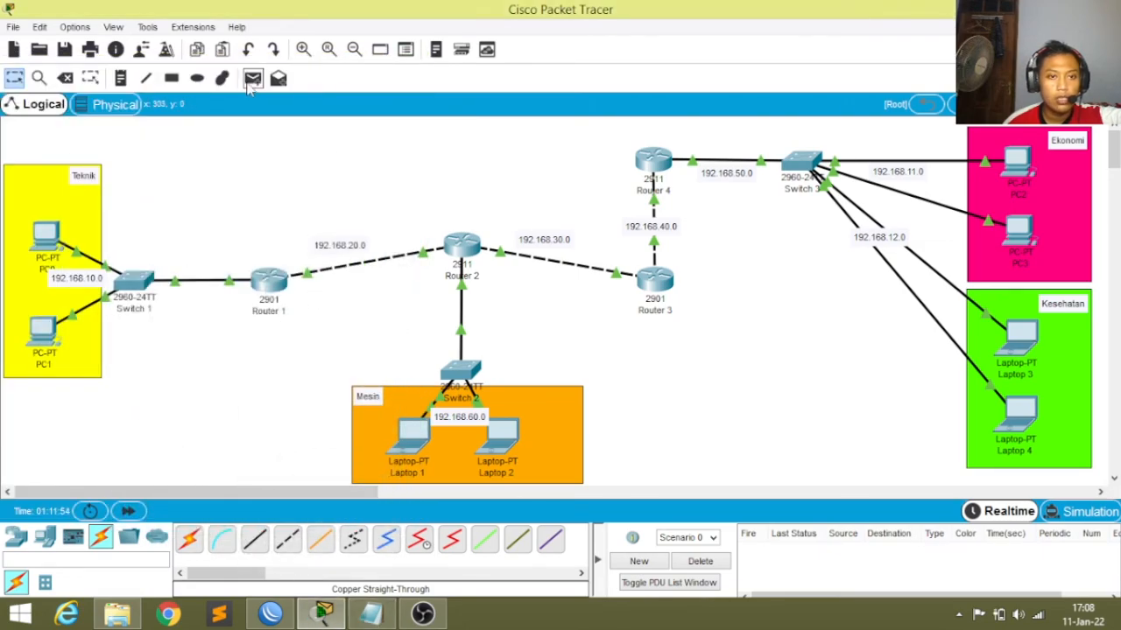
Test connectivity with simple PDUs from PC1 to Laptop 4 and from PC0 to Router 3, and delete both tests.
{"action": "left_click", "coordinate": [43, 331]}
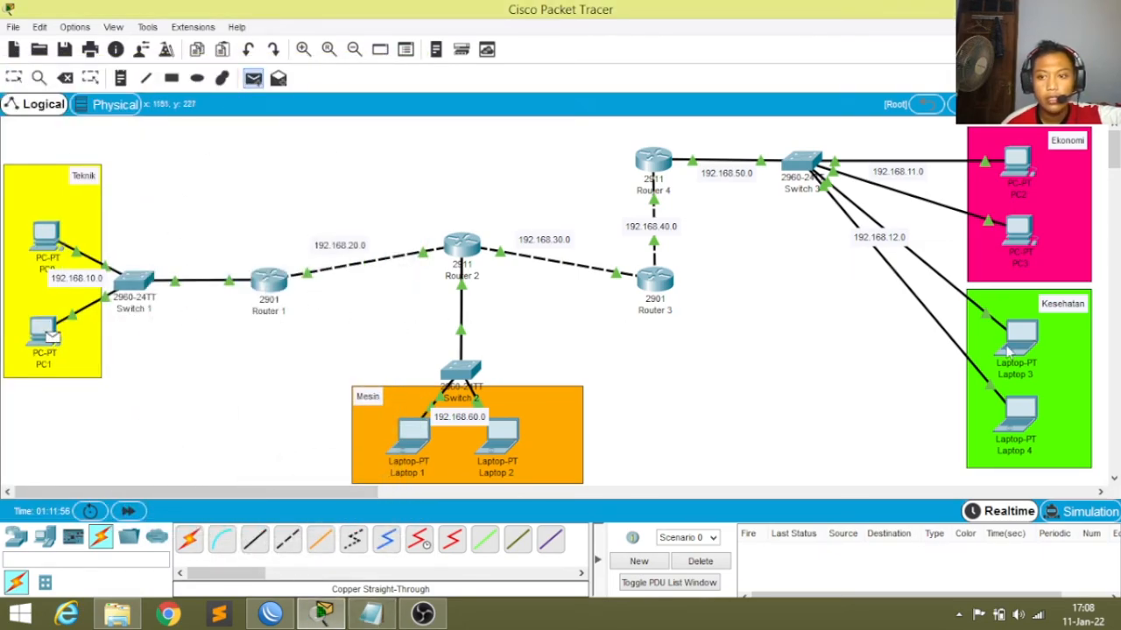
{"action": "left_click", "coordinate": [1020, 414]}
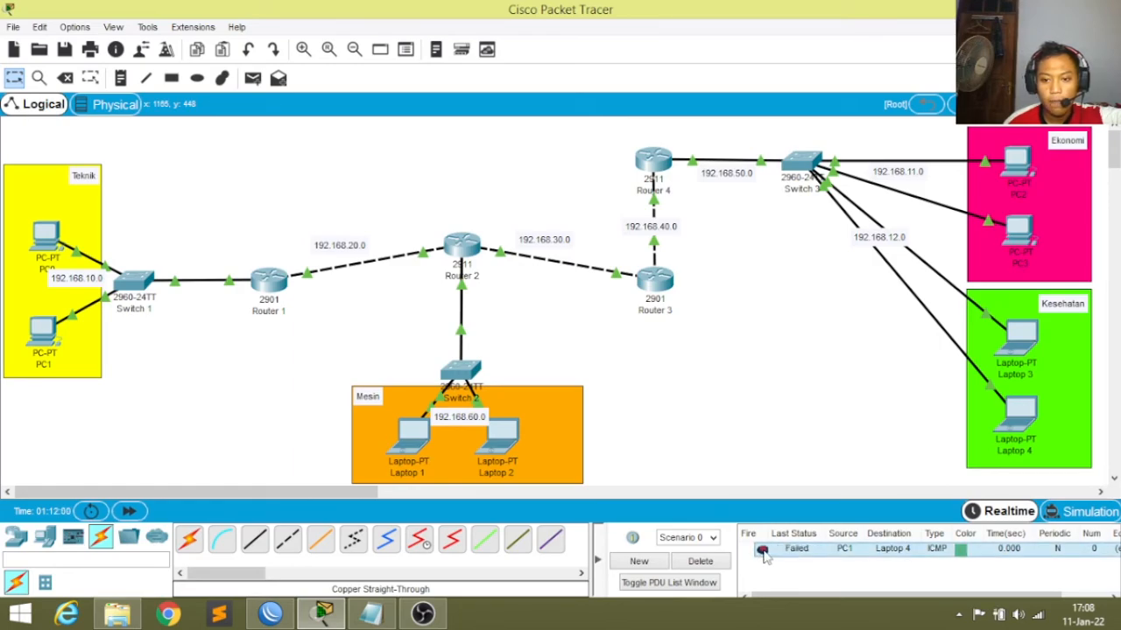
{"action": "left_click", "coordinate": [252, 78]}
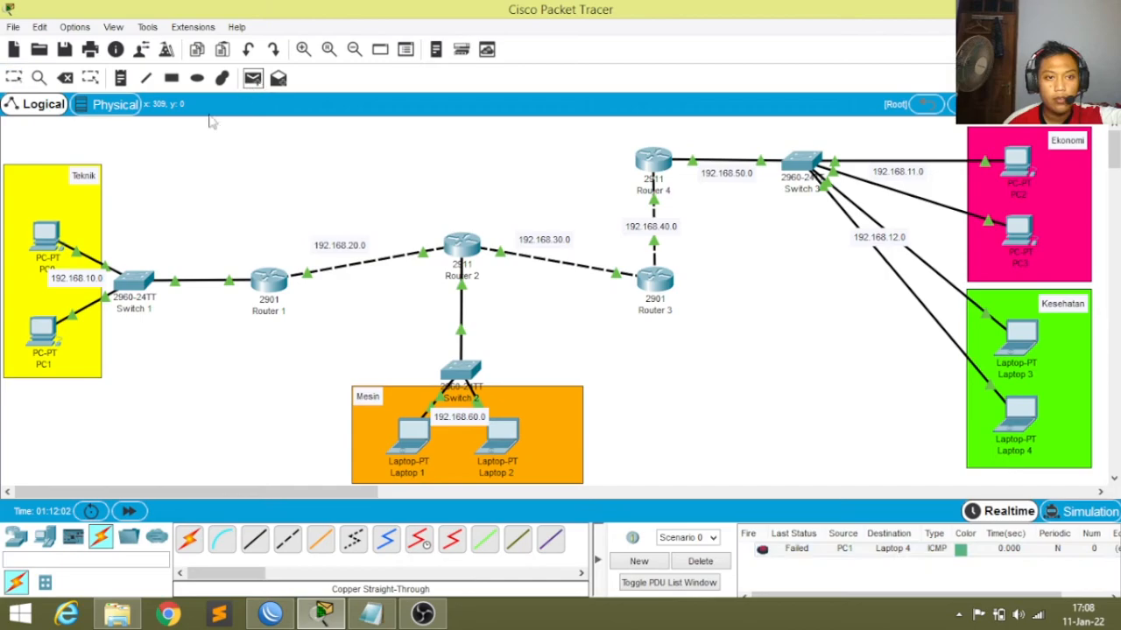
{"action": "left_click", "coordinate": [67, 227]}
{"action": "left_click", "coordinate": [667, 278]}
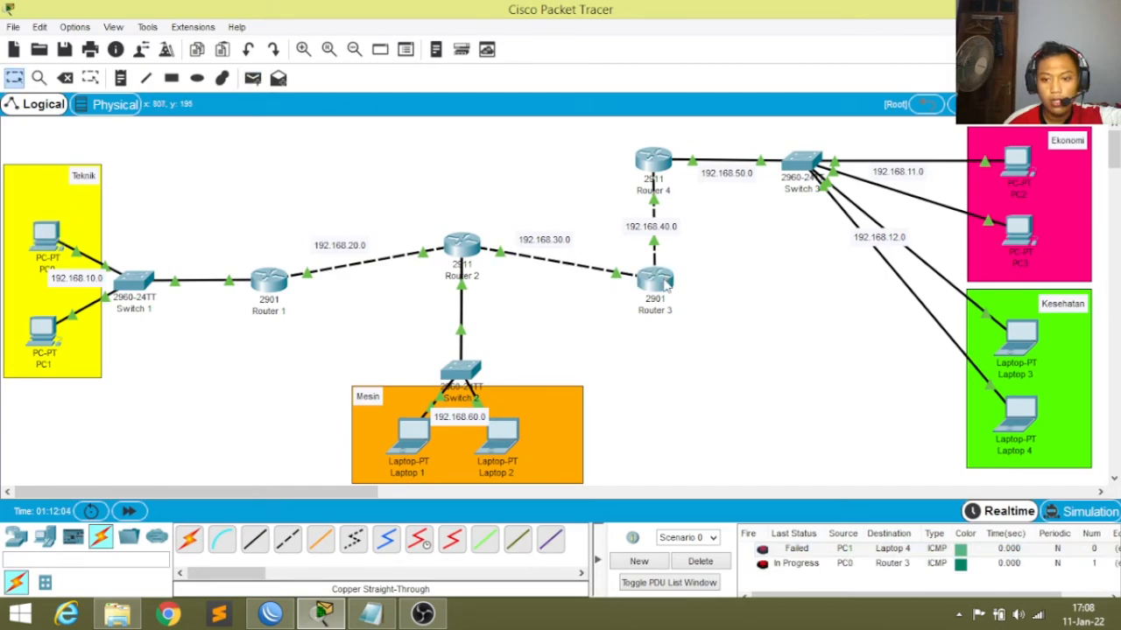
{"action": "left_click", "coordinate": [718, 562]}
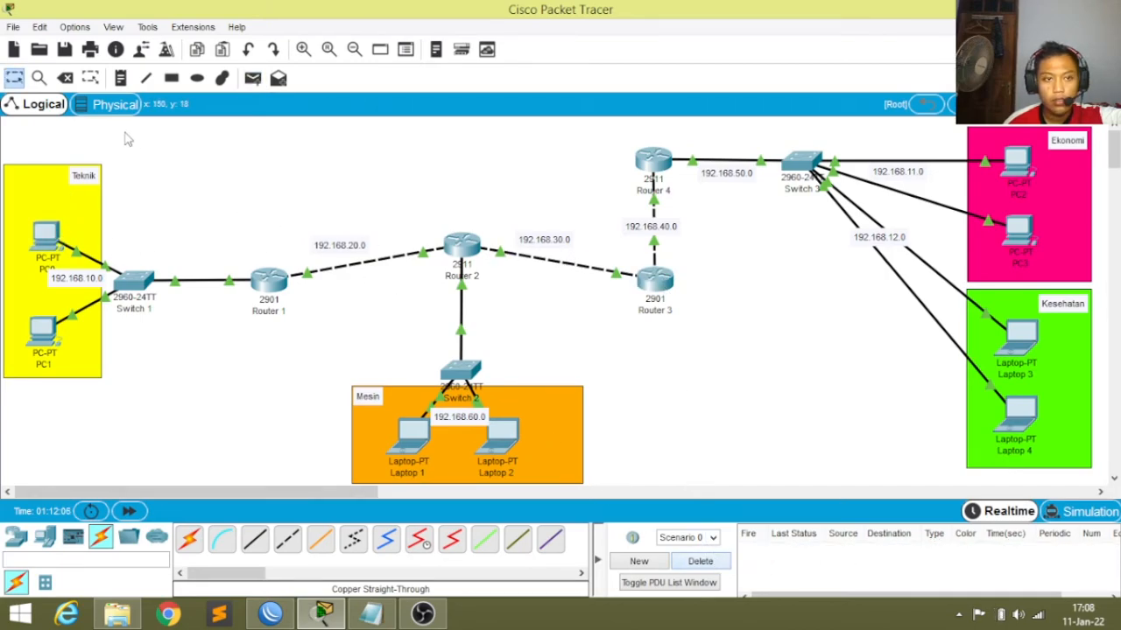
Send a simple PDU from Laptop 1 to Router 4, fire it again and delete the test.
{"action": "left_click", "coordinate": [252, 79]}
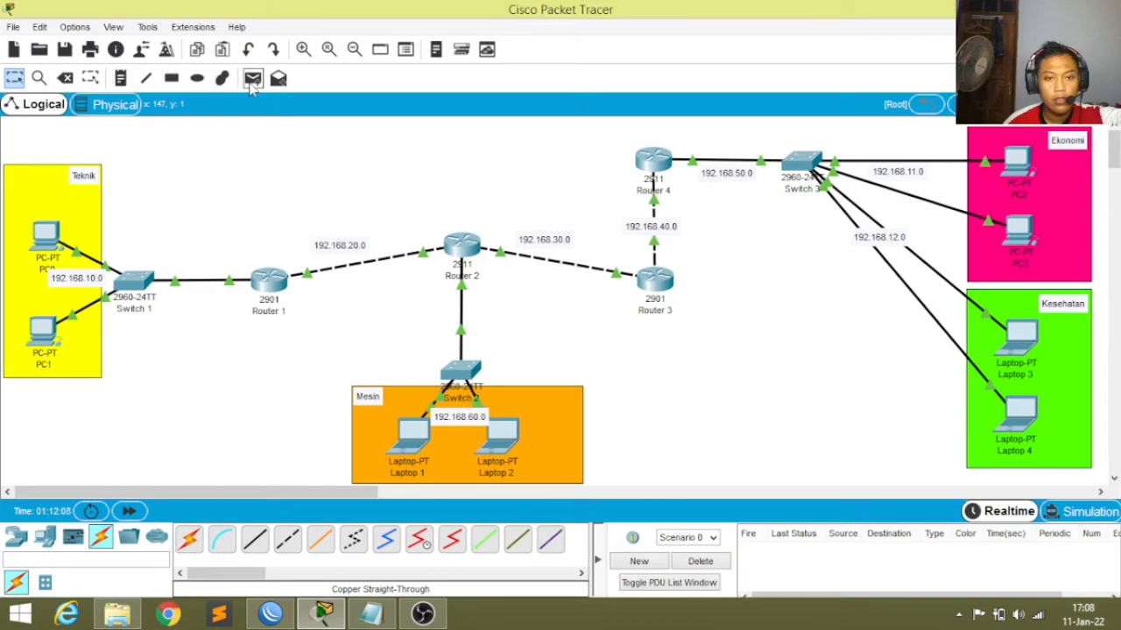
{"action": "left_click", "coordinate": [414, 432]}
{"action": "left_click", "coordinate": [669, 167]}
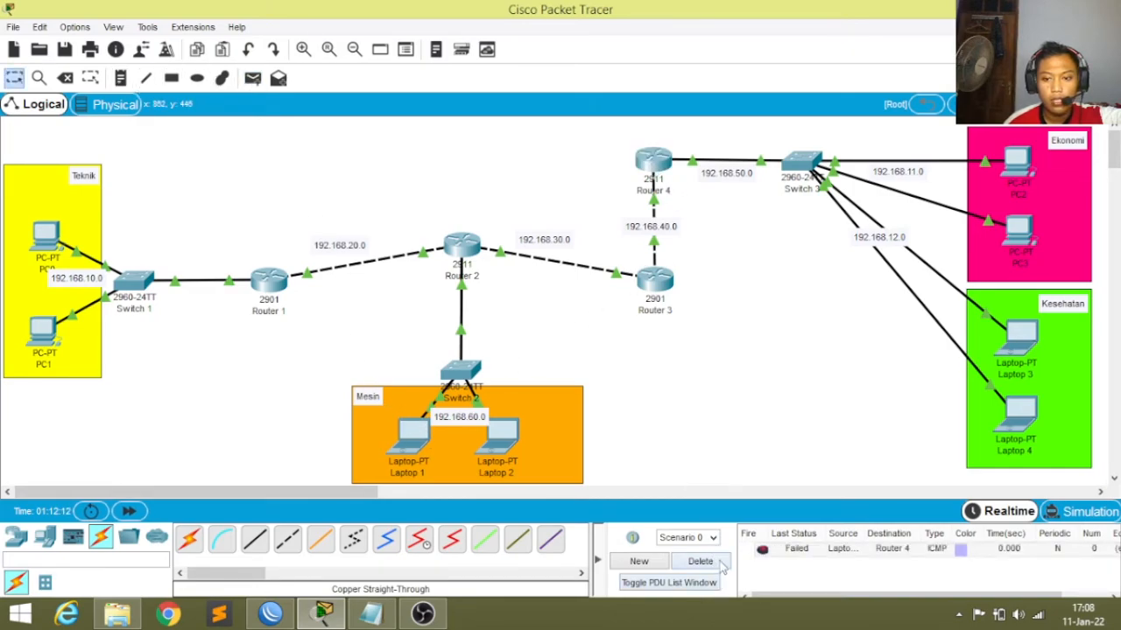
{"action": "double_click", "coordinate": [761, 550]}
{"action": "left_click", "coordinate": [708, 562]}
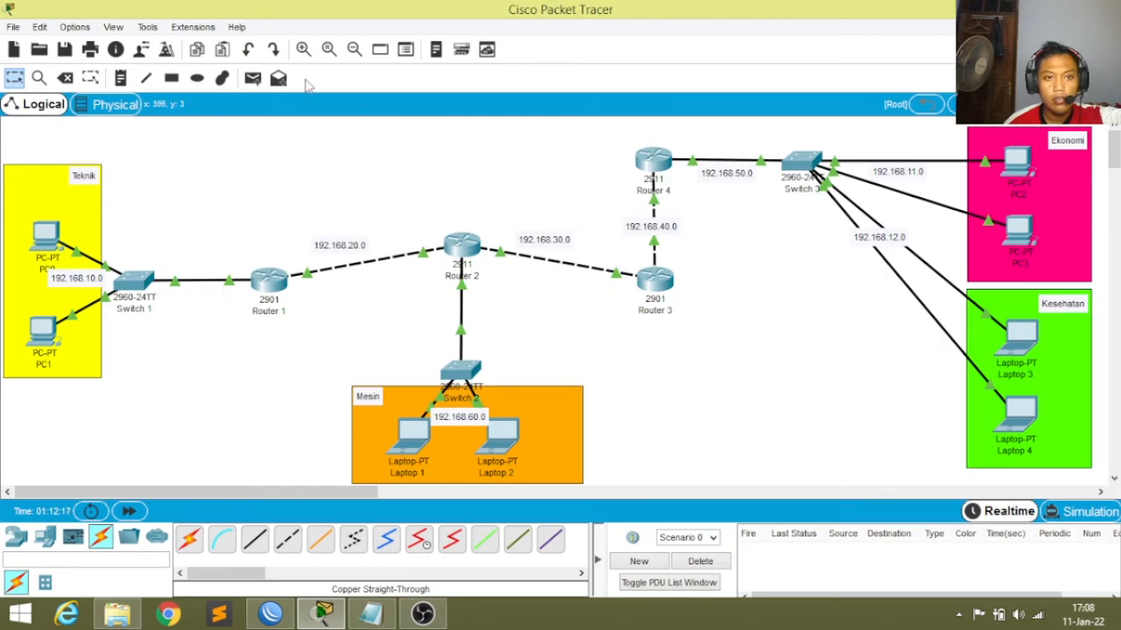
Test connectivity with simple PDUs from Router 1 to Router 3 and from PC2 to Router 1, and delete both tests.
{"action": "left_click", "coordinate": [253, 79]}
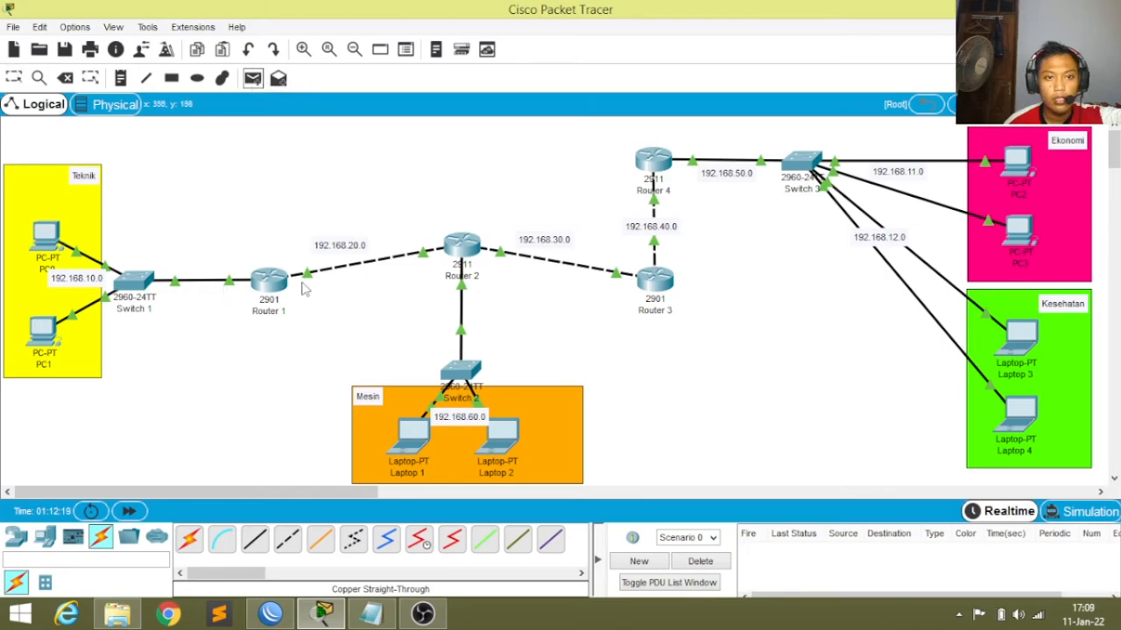
{"action": "left_click", "coordinate": [650, 287]}
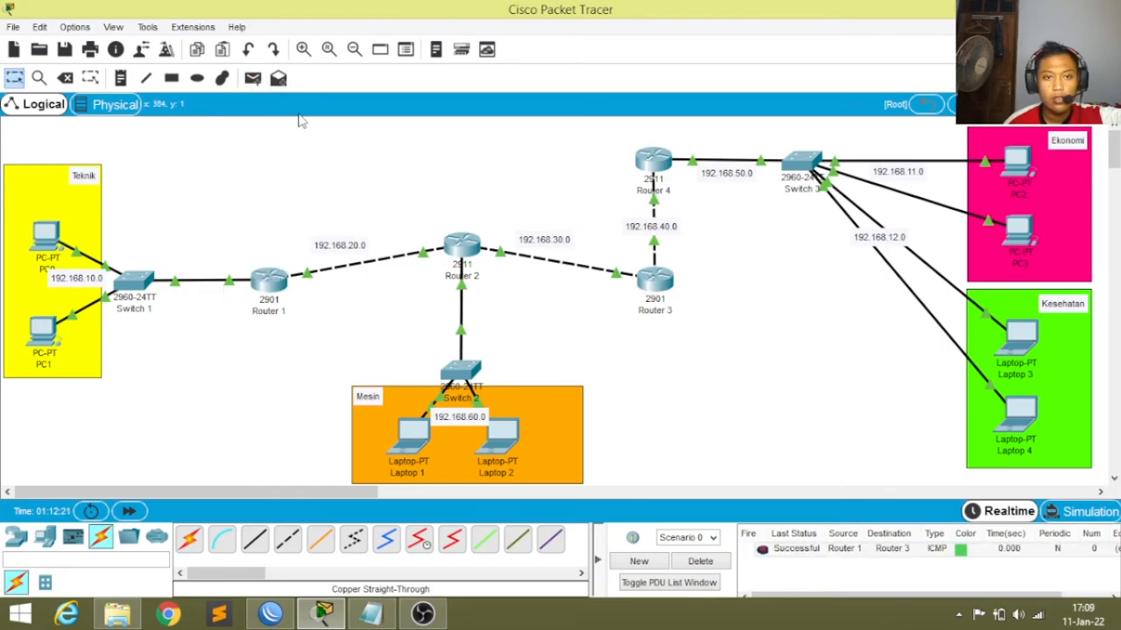
{"action": "left_click", "coordinate": [253, 81]}
{"action": "left_click", "coordinate": [1017, 161]}
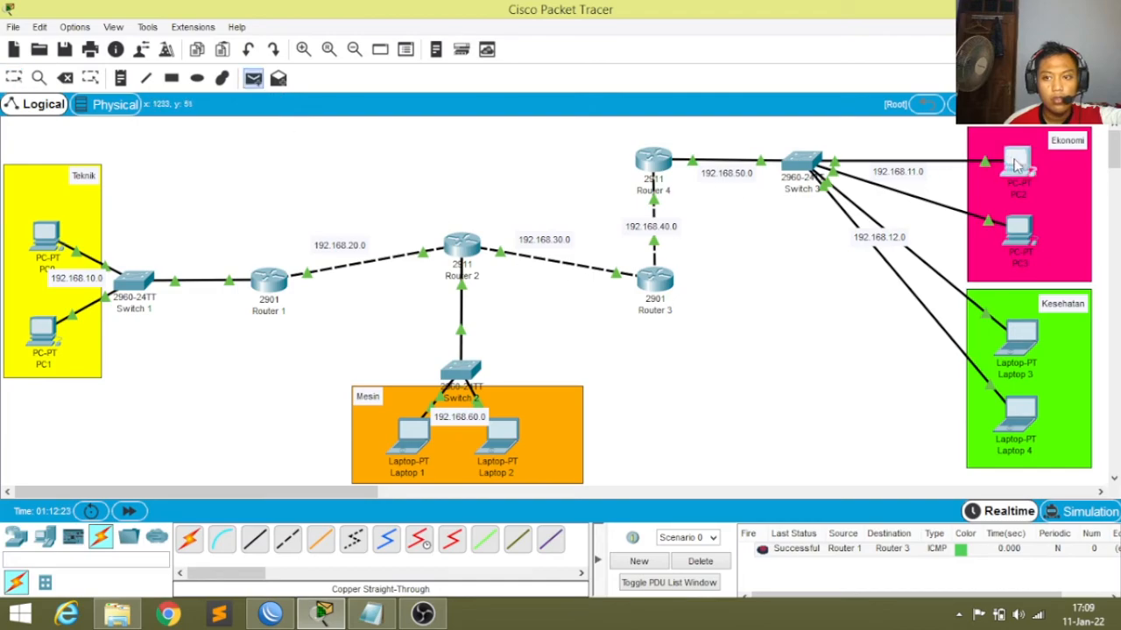
{"action": "left_click", "coordinate": [268, 282]}
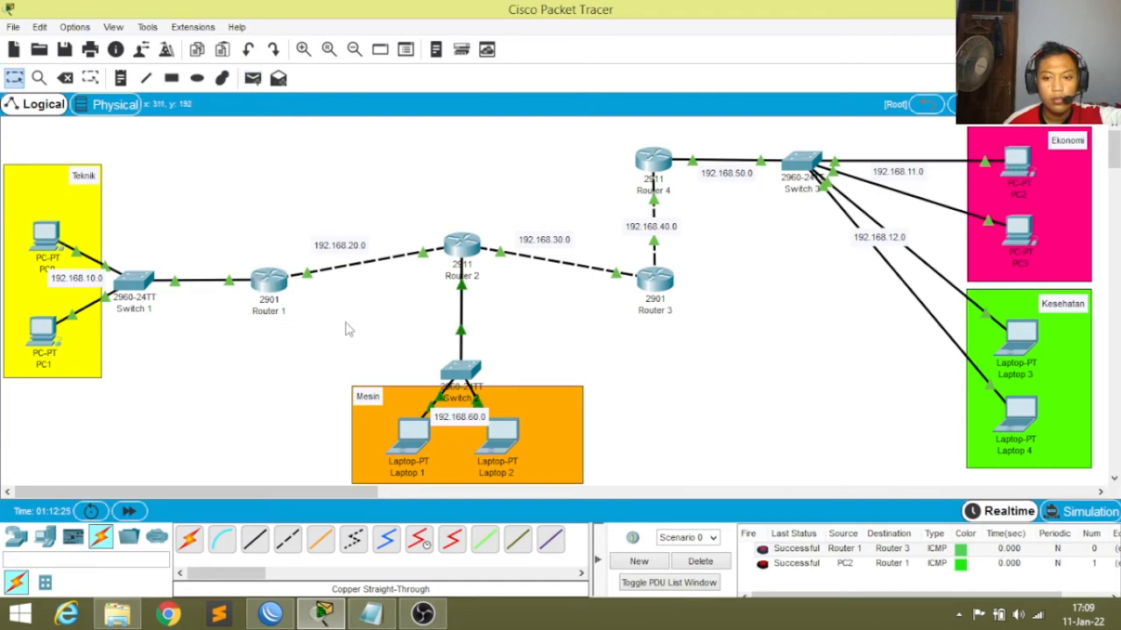
{"action": "left_click", "coordinate": [719, 563]}
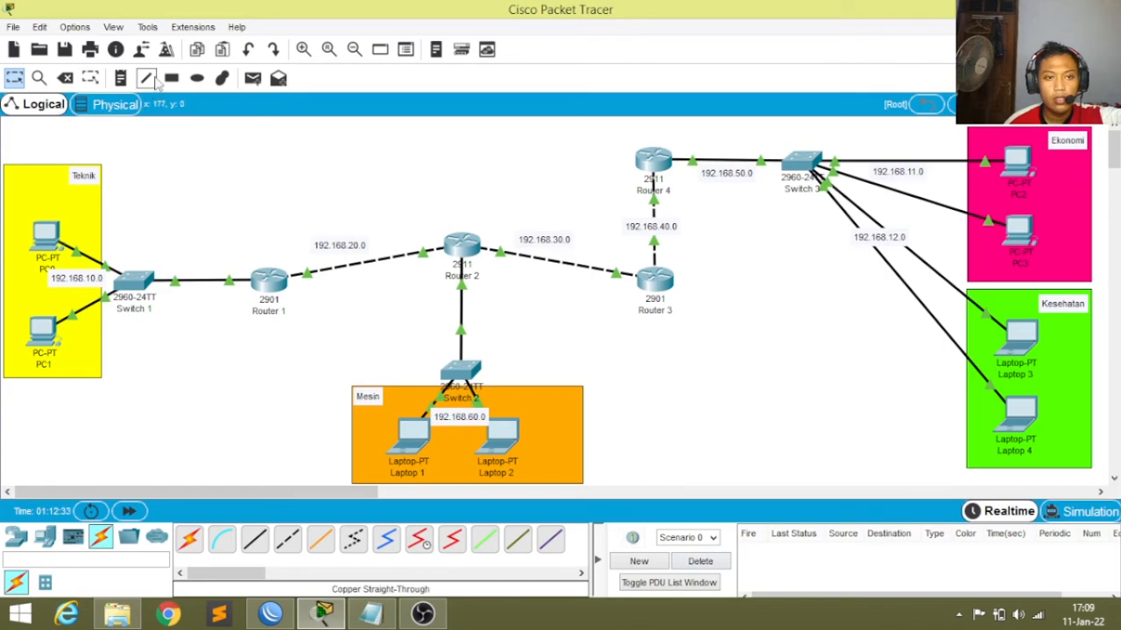
Send a simple PDU from PC2 to Laptop 2 and delete the test.
{"action": "left_click", "coordinate": [252, 78]}
{"action": "left_click", "coordinate": [1020, 171]}
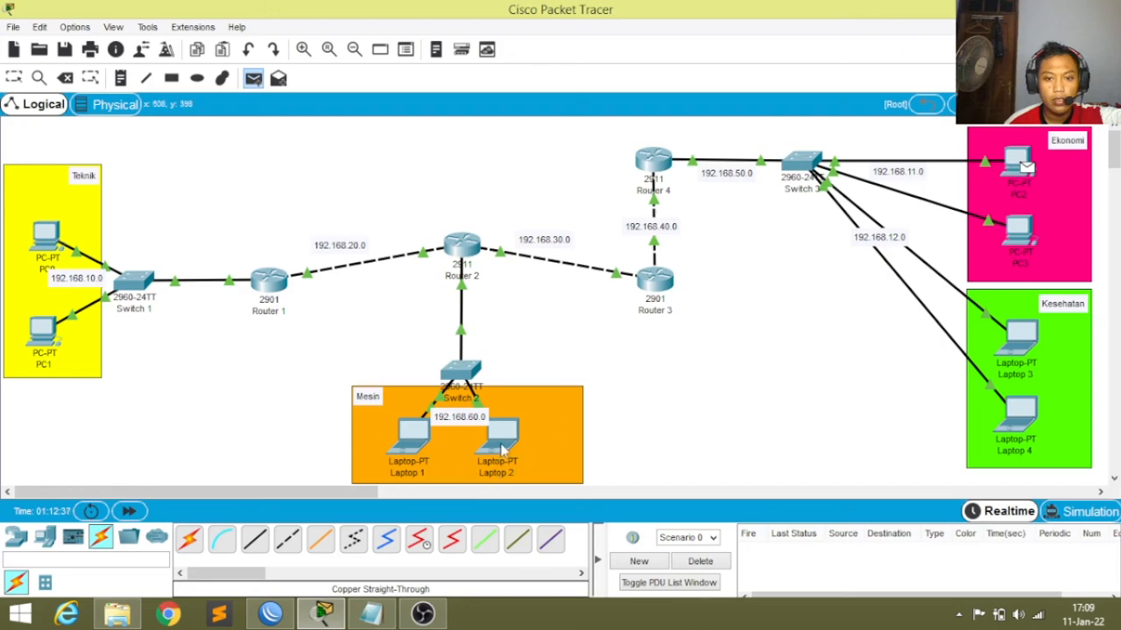
{"action": "left_click", "coordinate": [502, 438]}
{"action": "left_click", "coordinate": [714, 563]}
Test connectivity with simple PDUs from PC0 to Router 2 and from PC0 to Router 1, and delete both tests.
{"action": "left_click", "coordinate": [121, 79]}
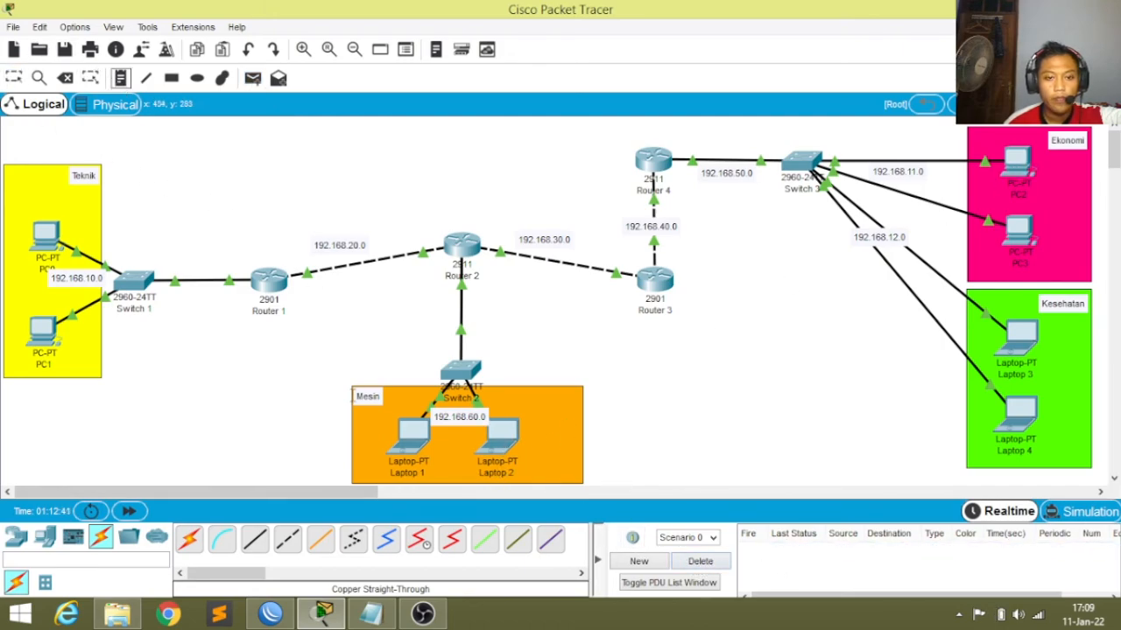
{"action": "left_click", "coordinate": [412, 450]}
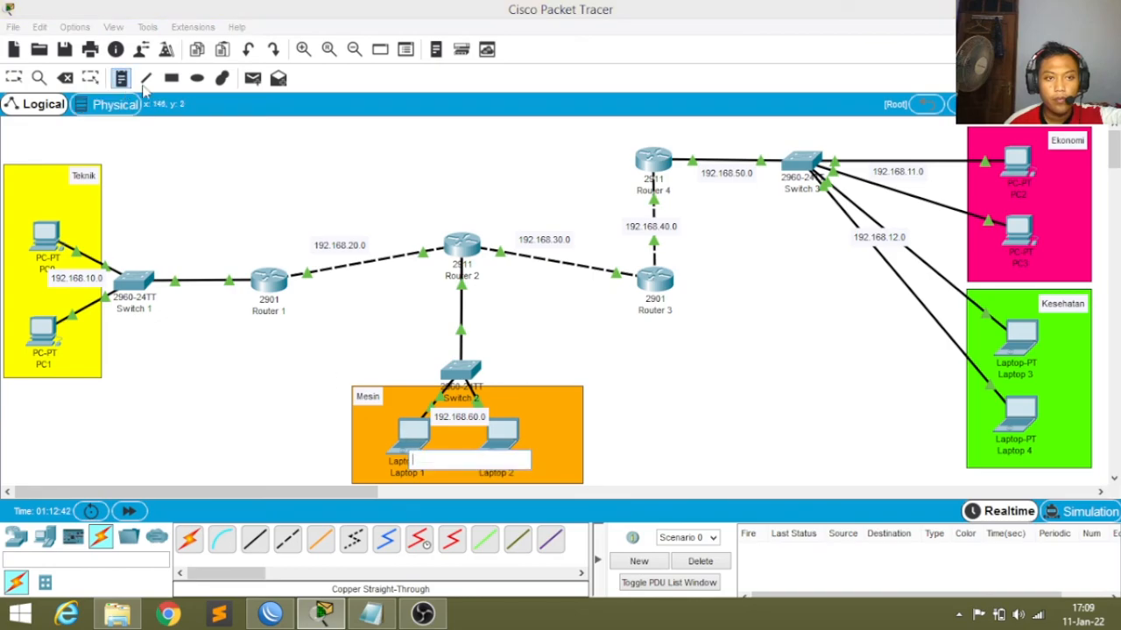
{"action": "left_click", "coordinate": [252, 79]}
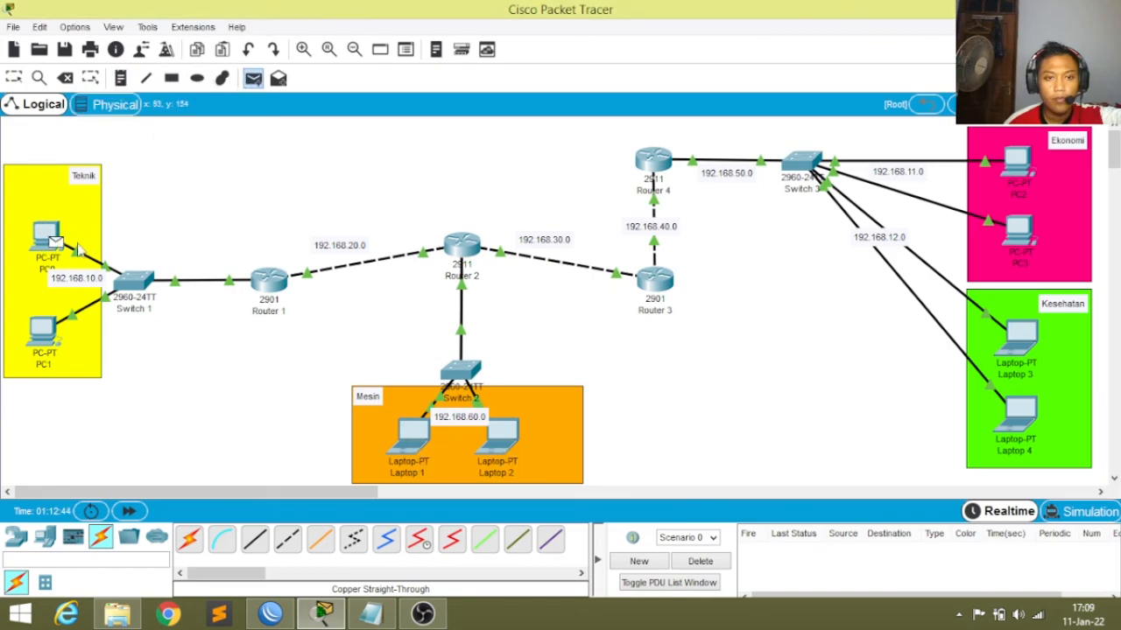
{"action": "left_click", "coordinate": [452, 251]}
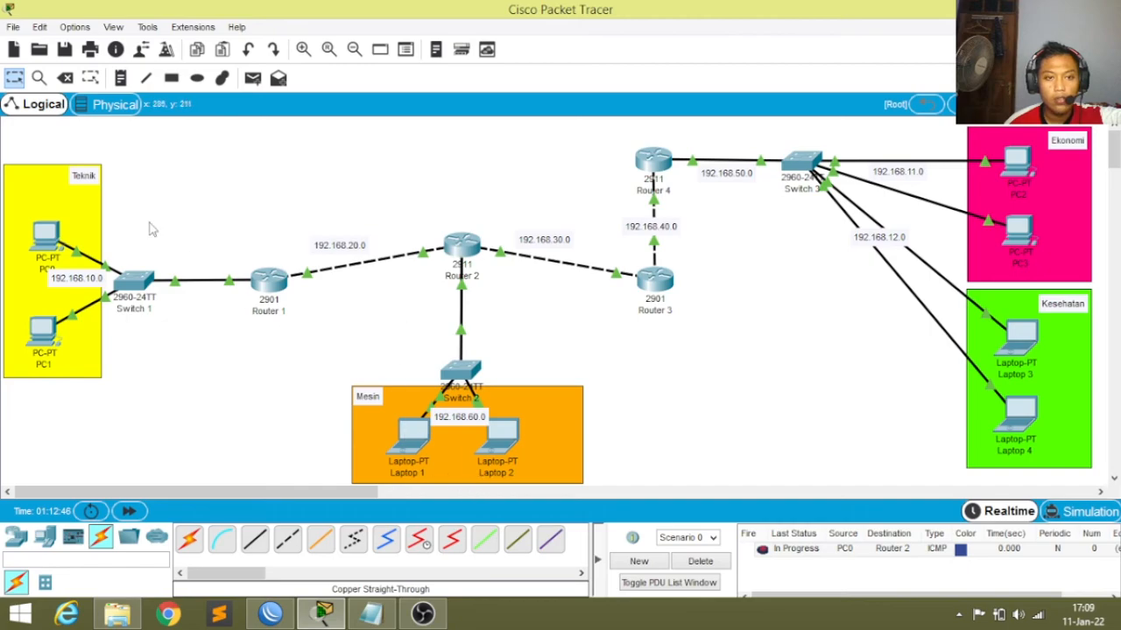
{"action": "left_click", "coordinate": [252, 79]}
{"action": "left_click", "coordinate": [46, 235]}
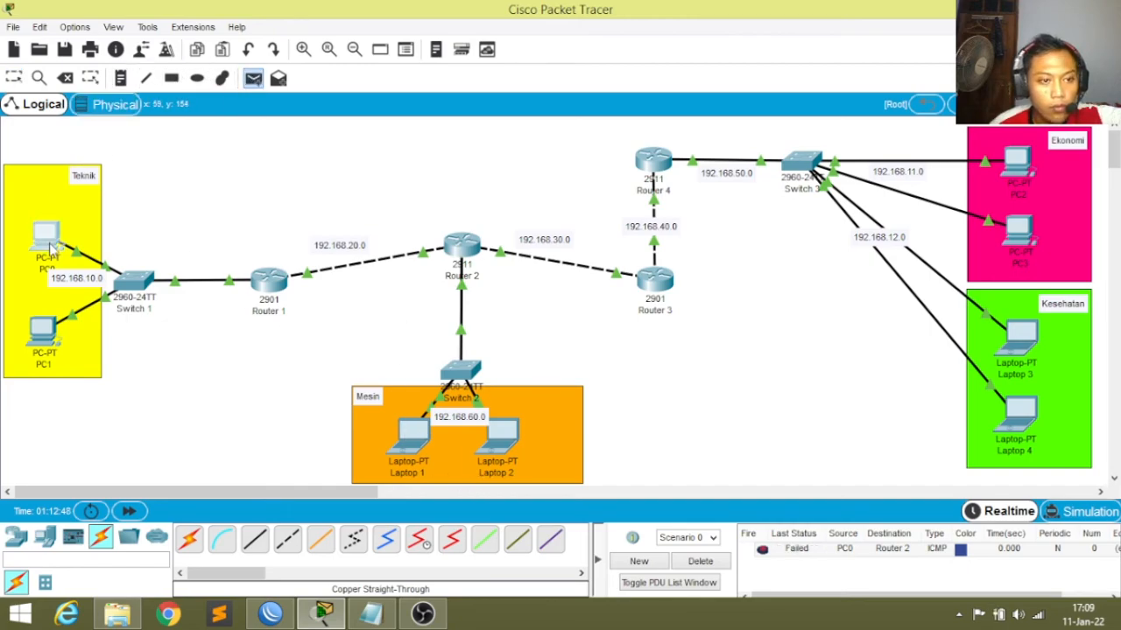
{"action": "left_click", "coordinate": [269, 280]}
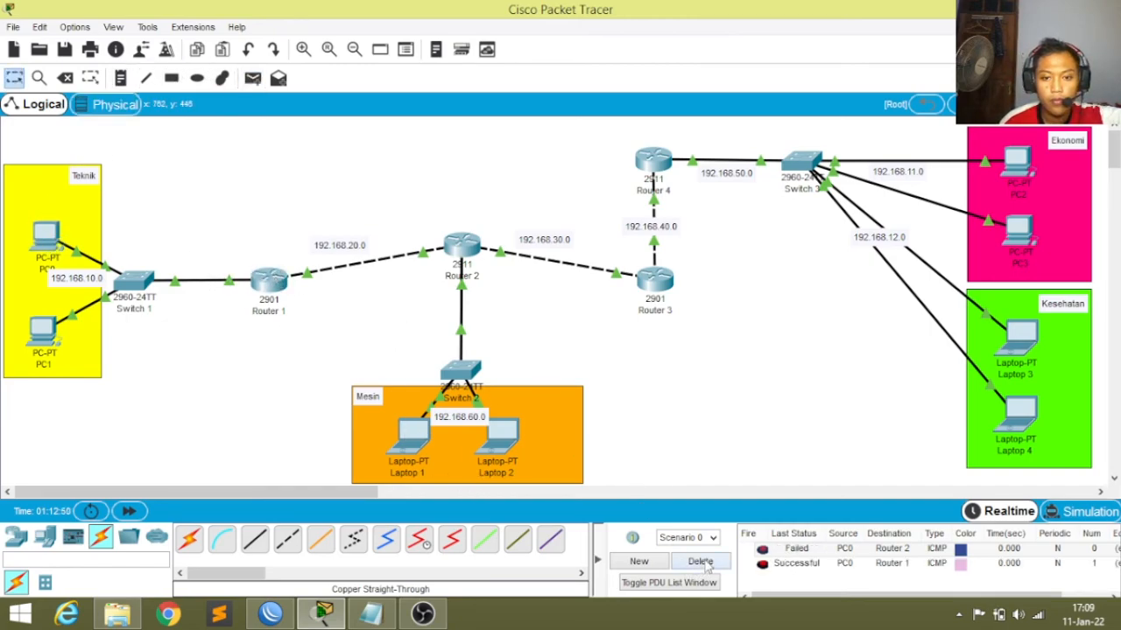
{"action": "left_click", "coordinate": [703, 563]}
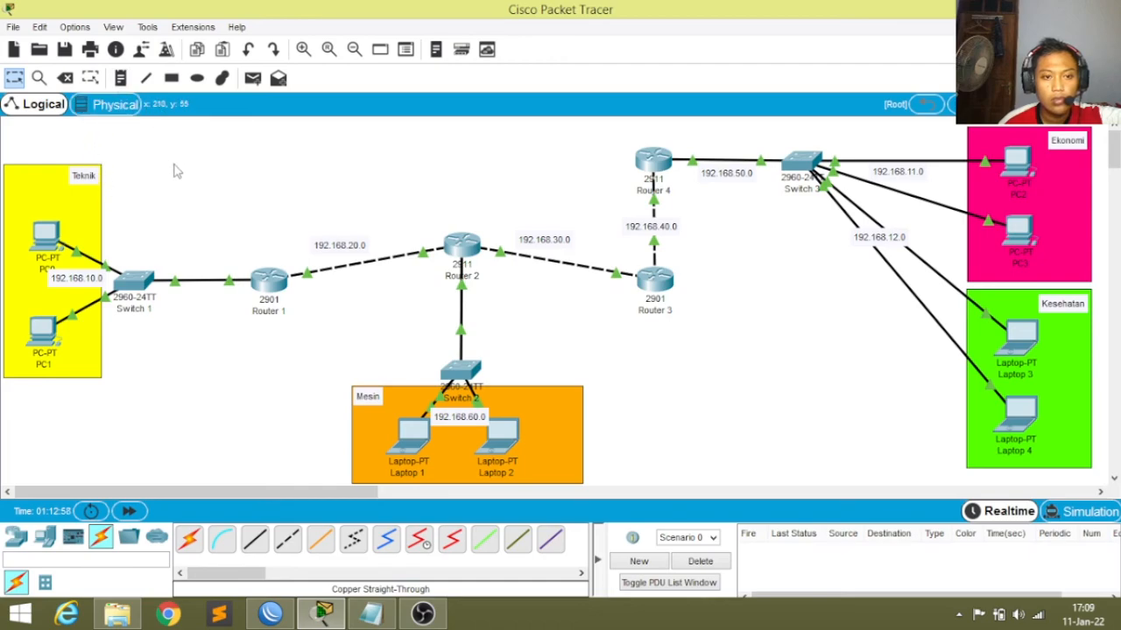
Send a simple PDU from Laptop 2 to Router 3 and delete the test.
{"action": "left_click", "coordinate": [253, 79]}
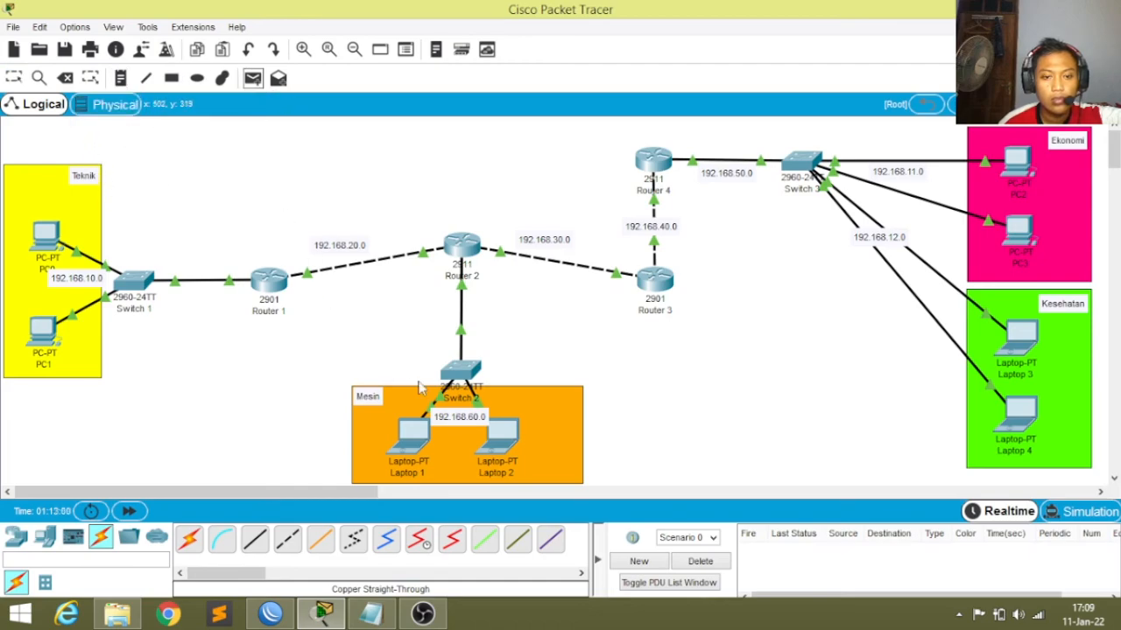
{"action": "left_click", "coordinate": [505, 444]}
{"action": "left_click", "coordinate": [653, 282]}
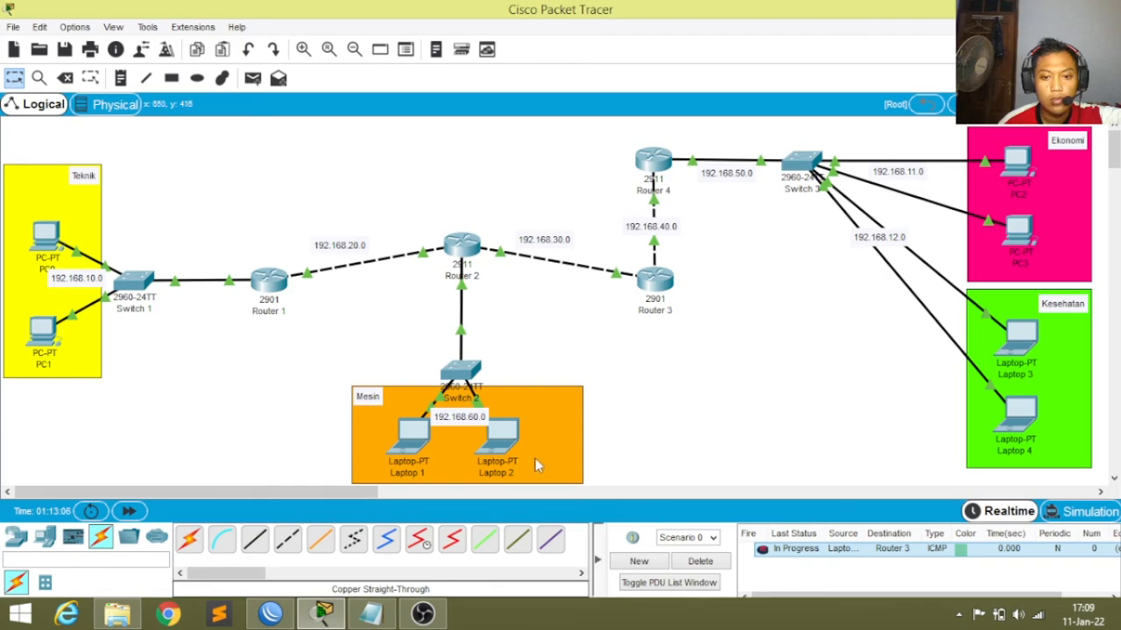
{"action": "left_click", "coordinate": [702, 561]}
Test connectivity between the Ekonomi and Kesehatan networks with simple PDUs from PC2 to Laptop 4 and from PC3 to Laptop 3.
{"action": "left_click", "coordinate": [252, 84]}
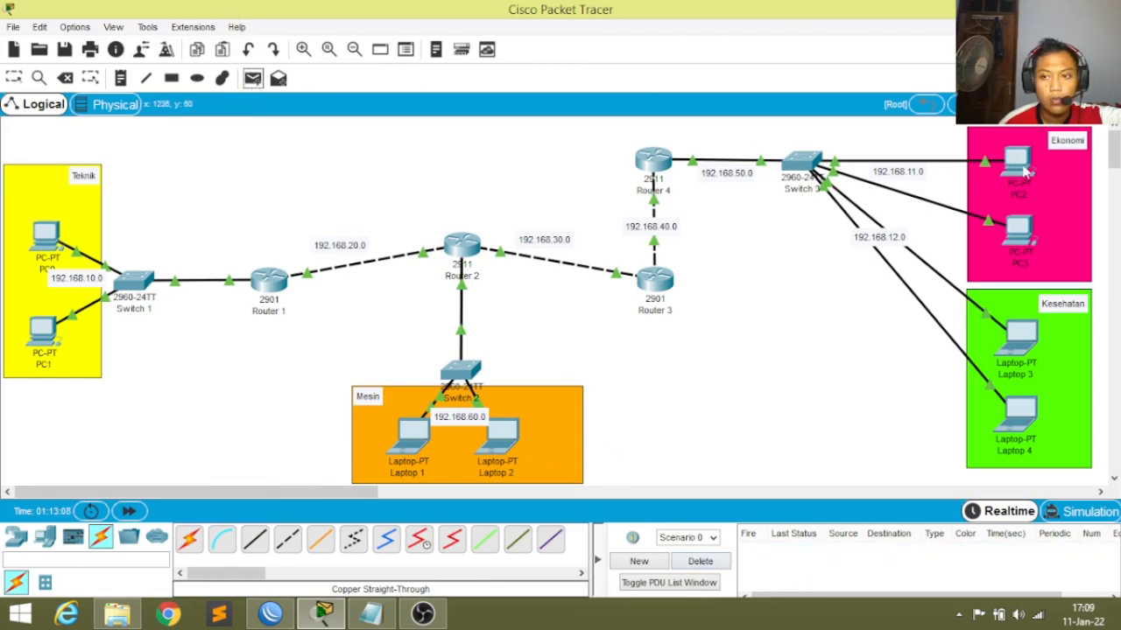
{"action": "left_click", "coordinate": [1023, 435]}
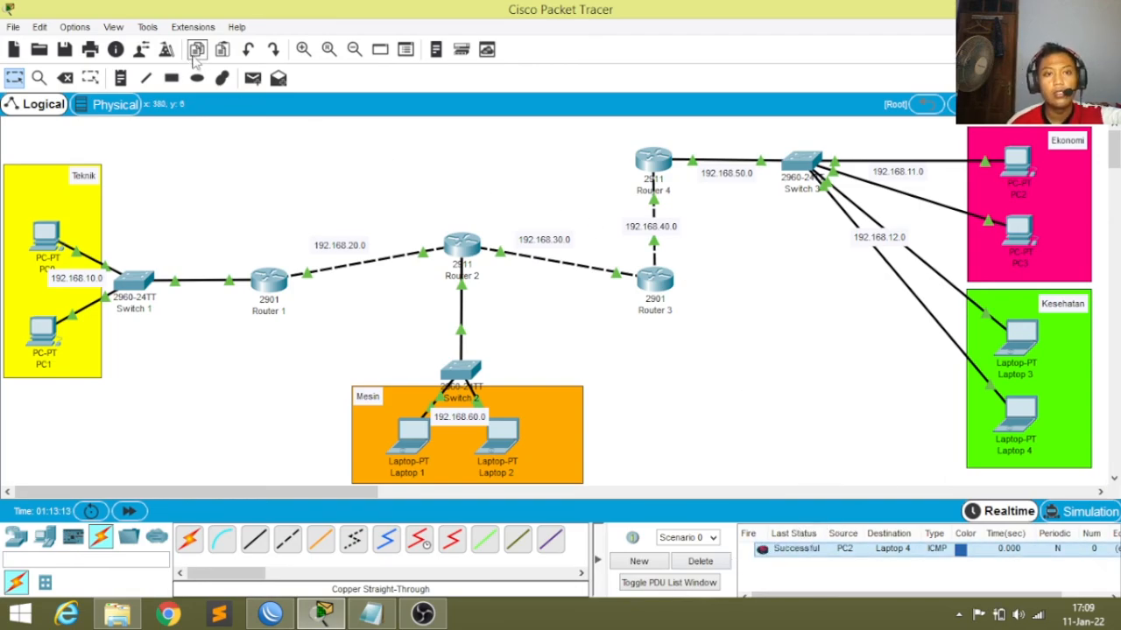
{"action": "left_click", "coordinate": [253, 80]}
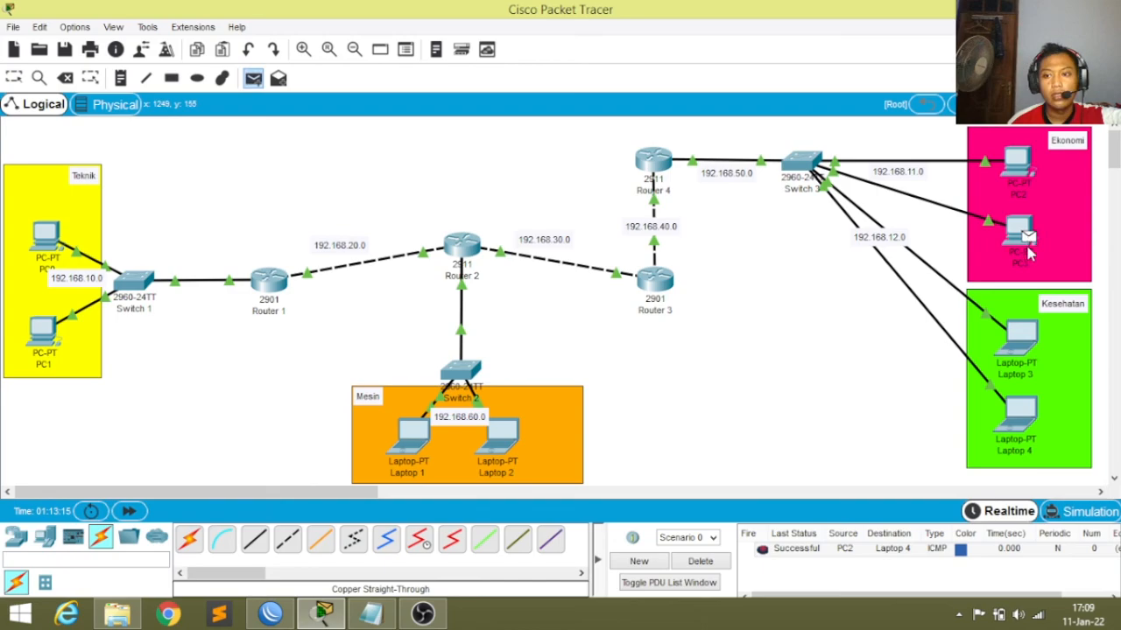
{"action": "left_click", "coordinate": [1016, 337]}
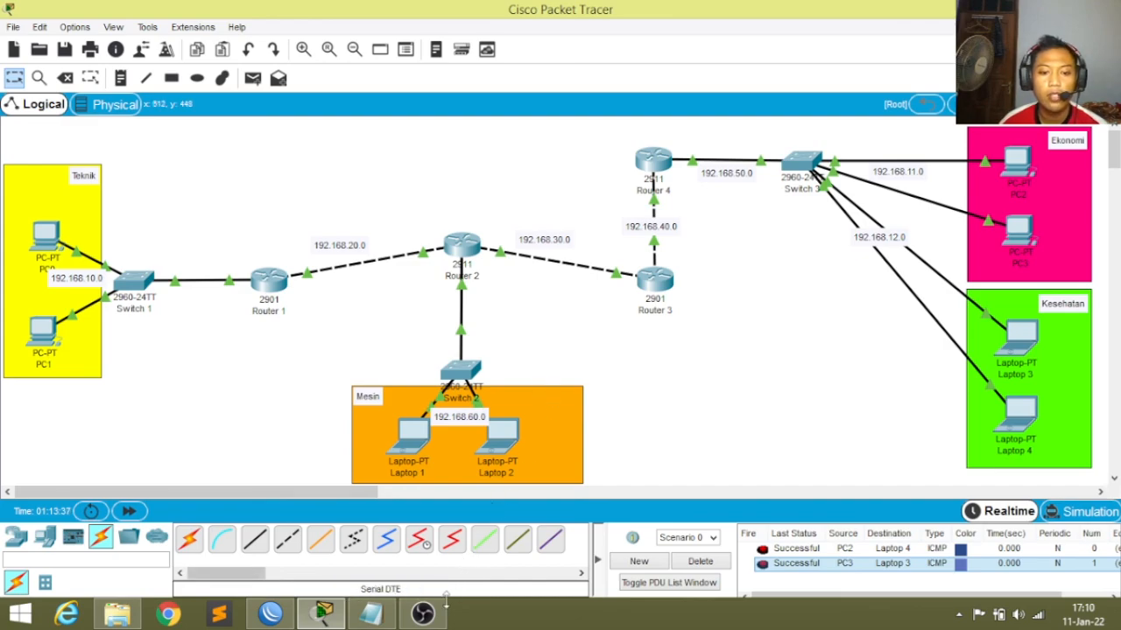
{"action": "left_click", "coordinate": [420, 616]}
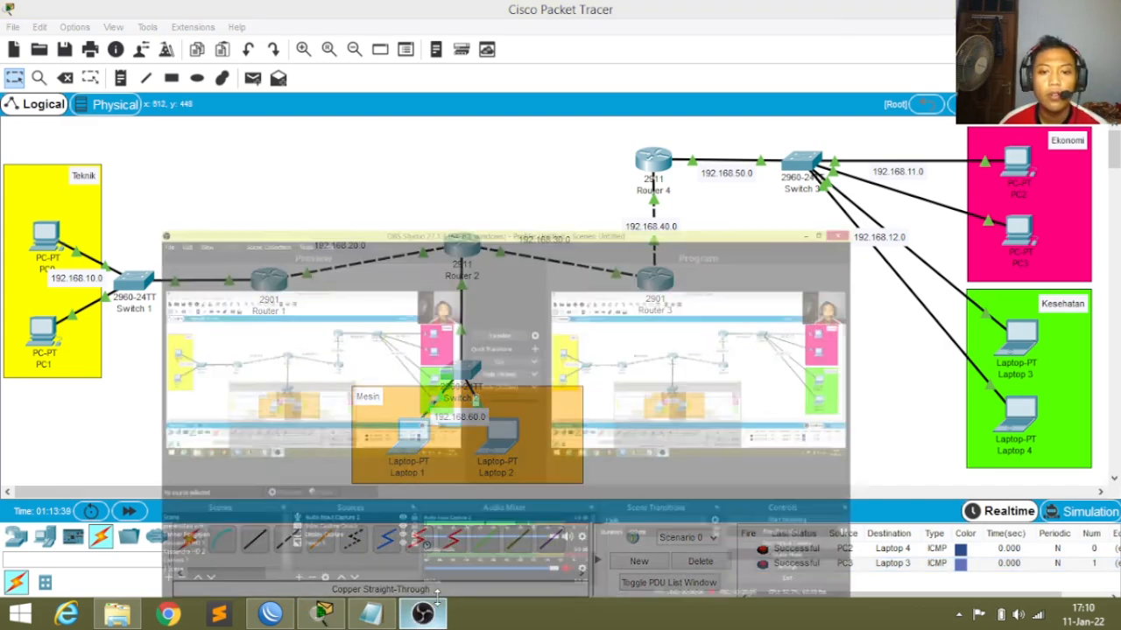